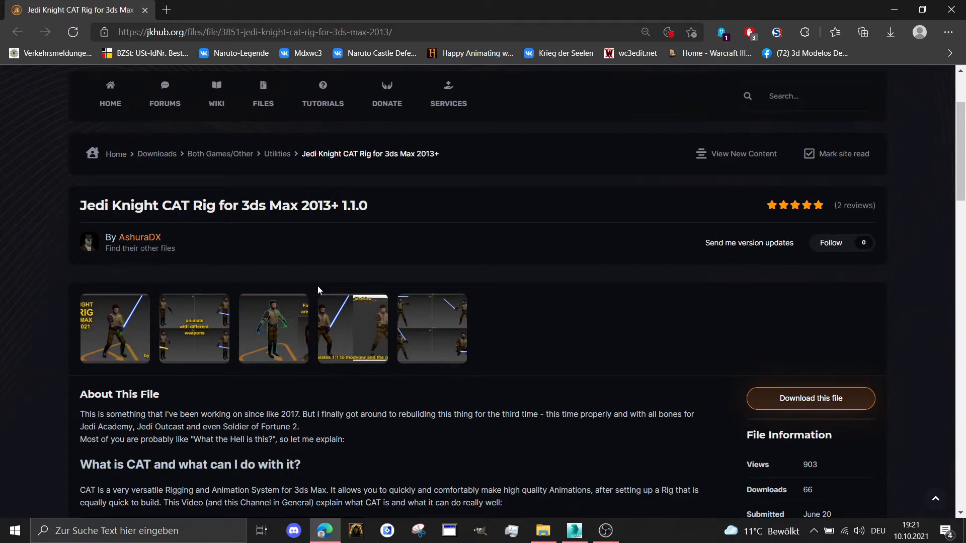
# Check which files are offered for download on the Jedi Knight CAT Rig page
pyautogui.scroll(-2, 318, 286)
pyautogui.scroll(2, 466, 297)
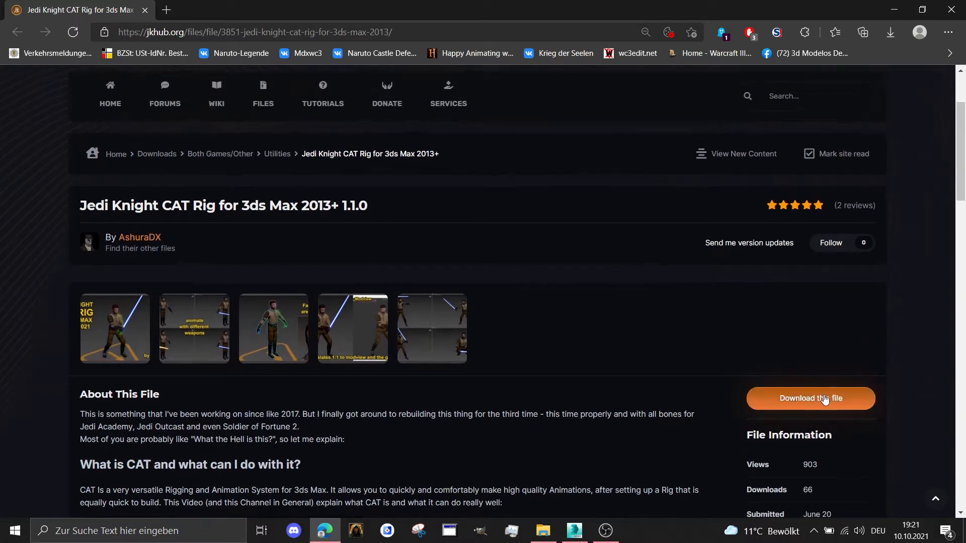
pyautogui.click(767, 399)
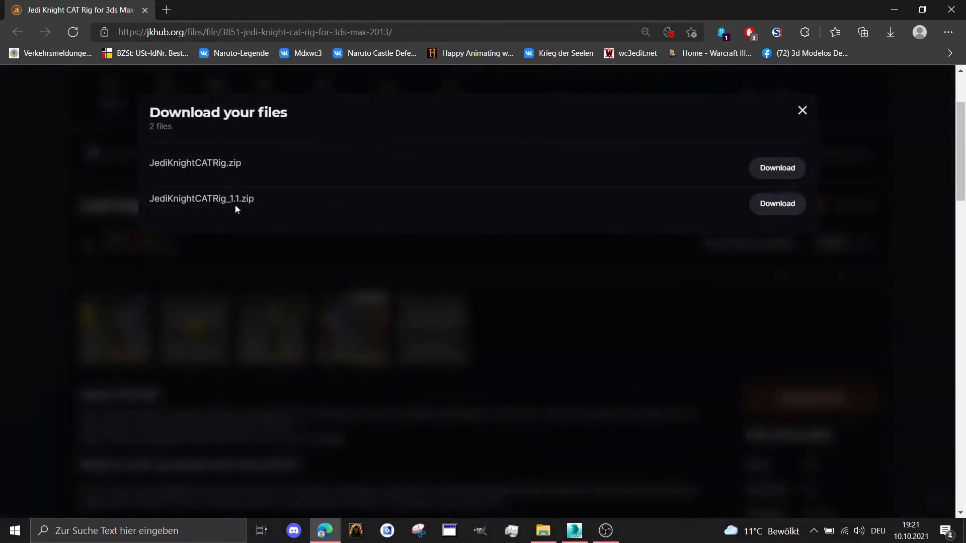
pyautogui.click(802, 110)
# Switch to File Explorer, extract JediKnightCATRig_1.1.zip from Downloads into its own folder, and open that folder
pyautogui.click(542, 530)
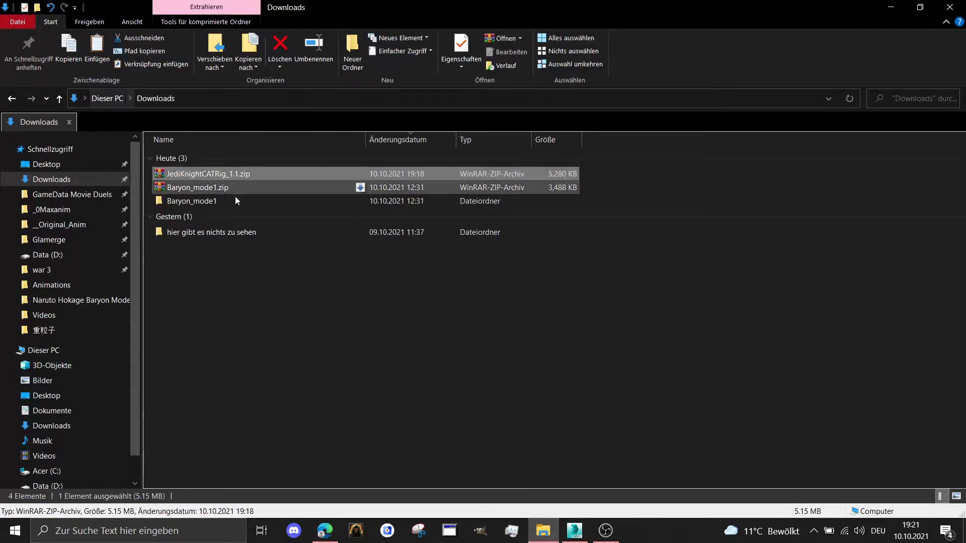
pyautogui.rightClick(213, 174)
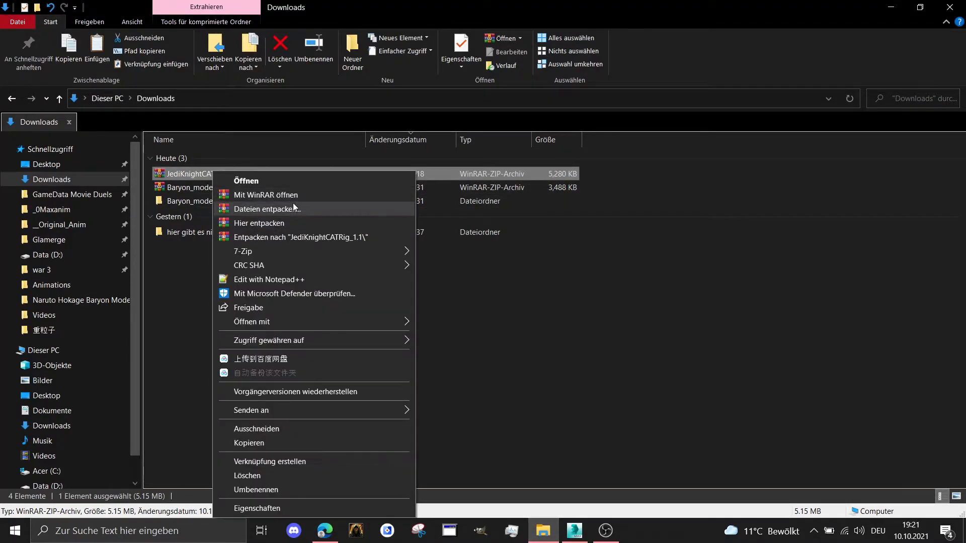
pyautogui.click(283, 239)
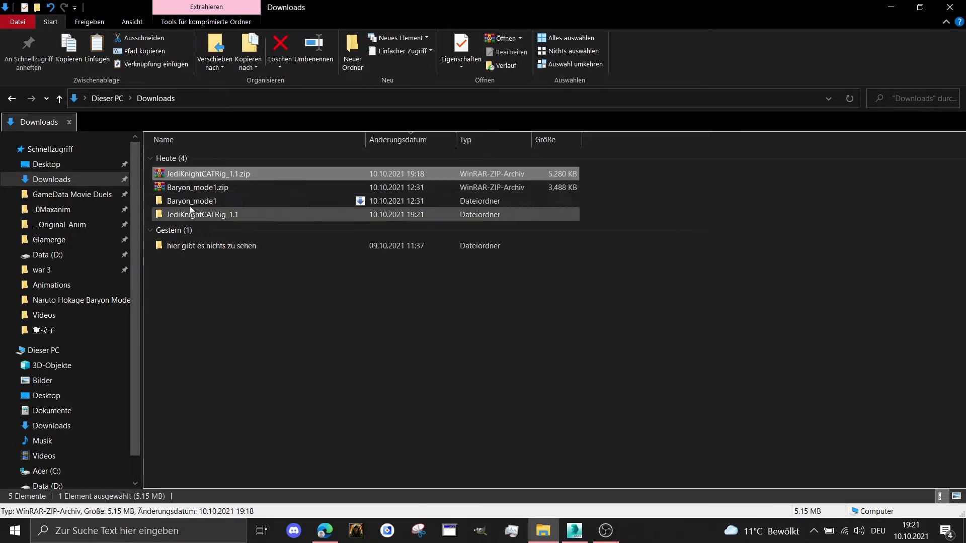
pyautogui.click(200, 212)
pyautogui.doubleClick(200, 209)
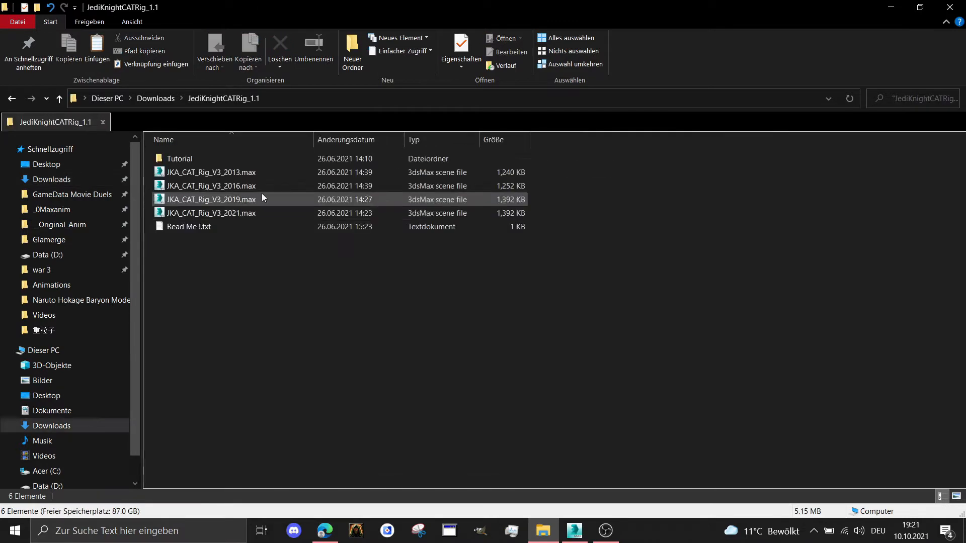
# Cut the JKA_CAT_Rig_V3_2016.max scene file from the extracted rig folder
pyautogui.click(237, 184)
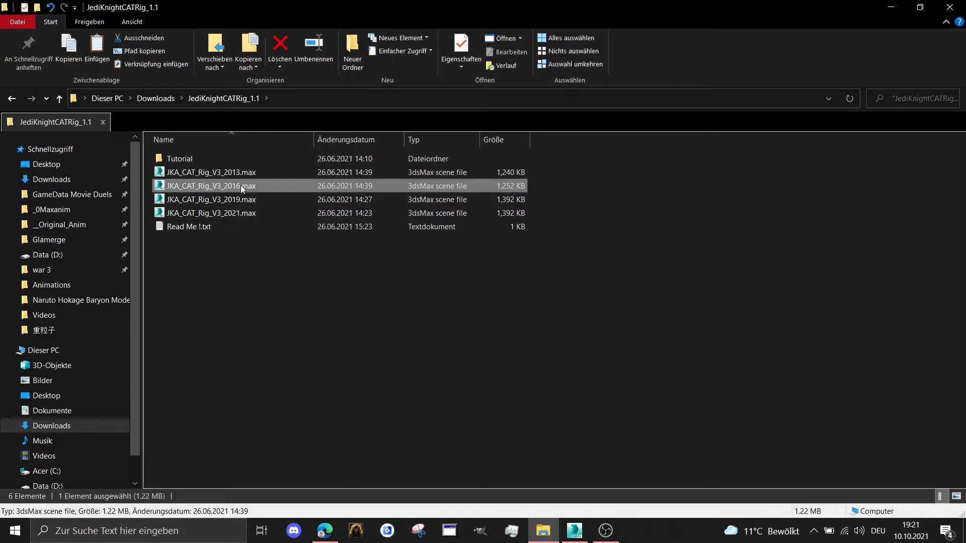
pyautogui.rightClick(213, 188)
pyautogui.click(282, 429)
# Open the folder C:\base\models\players\_omaxanim in a separate Explorer tab
pyautogui.scroll(-1, 43, 403)
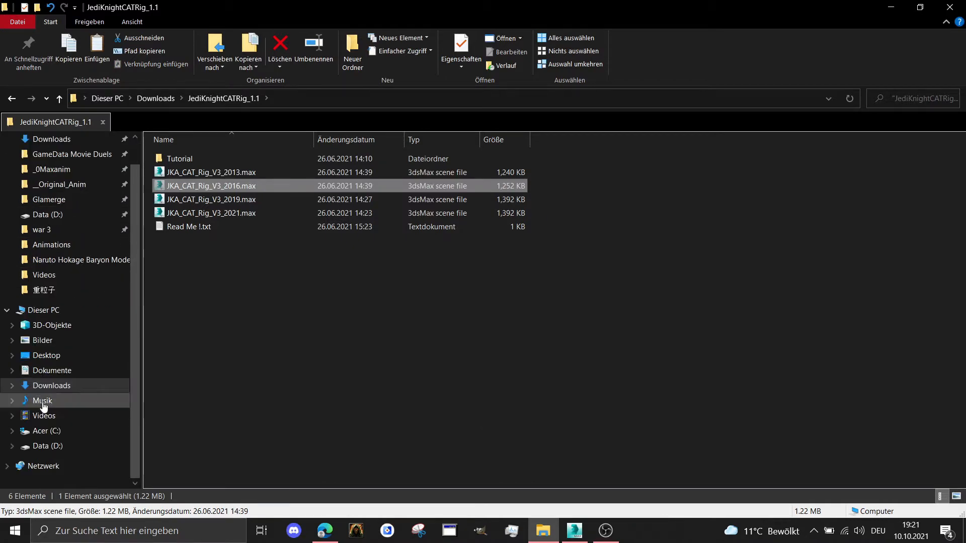
pyautogui.middleClick(41, 431)
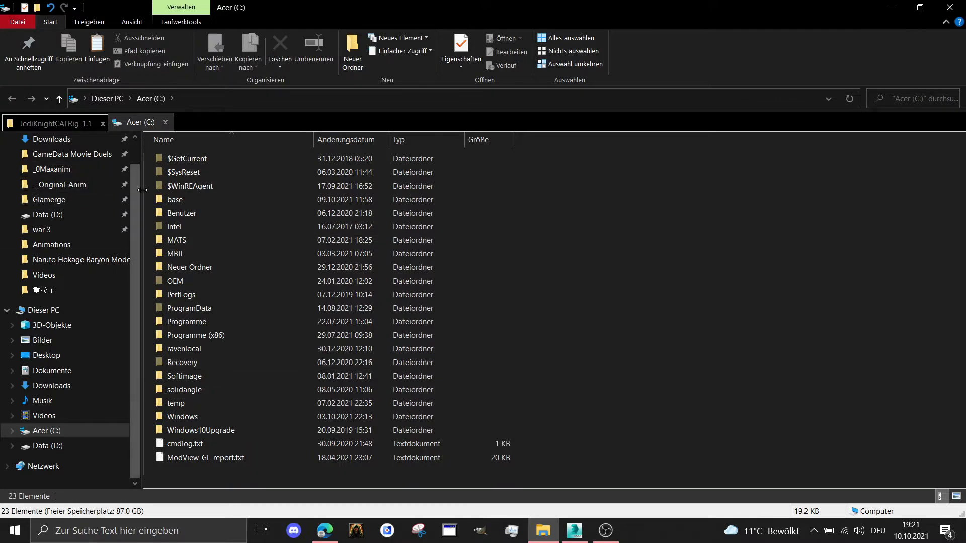
pyautogui.doubleClick(161, 202)
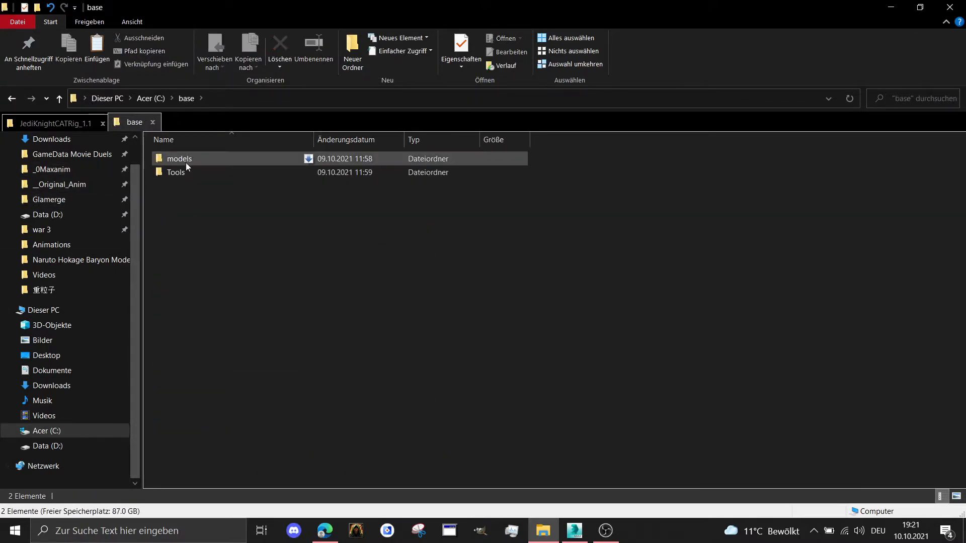
pyautogui.doubleClick(186, 161)
pyautogui.doubleClick(186, 162)
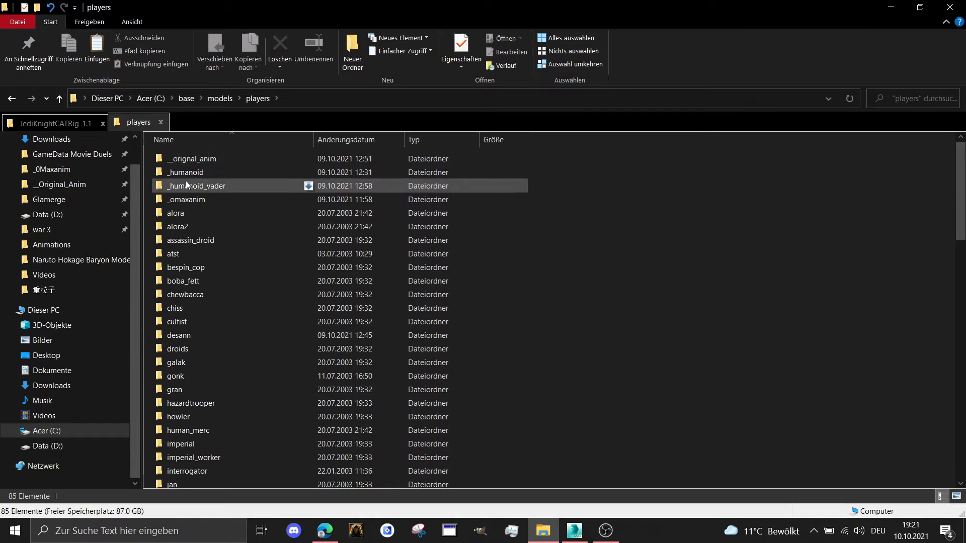
pyautogui.doubleClick(186, 199)
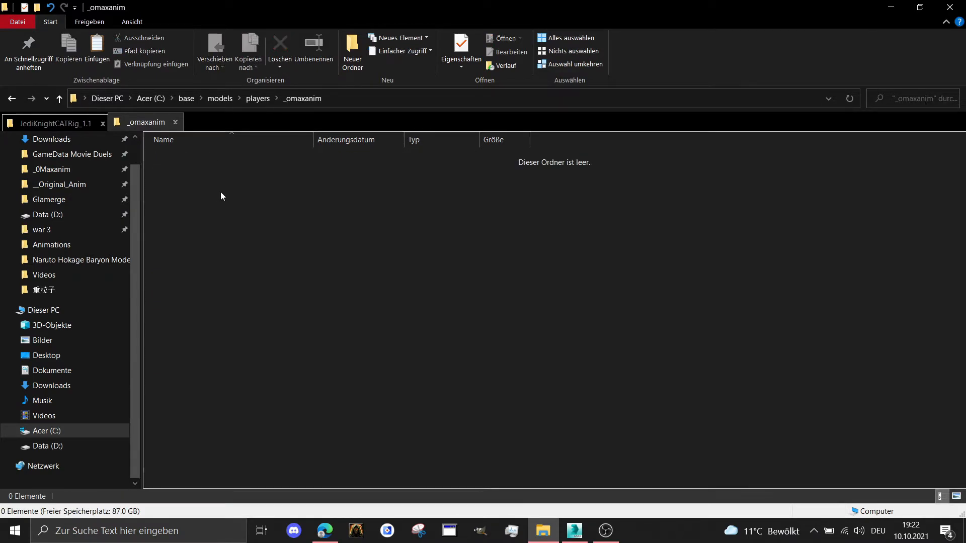
# Rename the _omaxanim folder inside players to _0maxanim
pyautogui.click(257, 99)
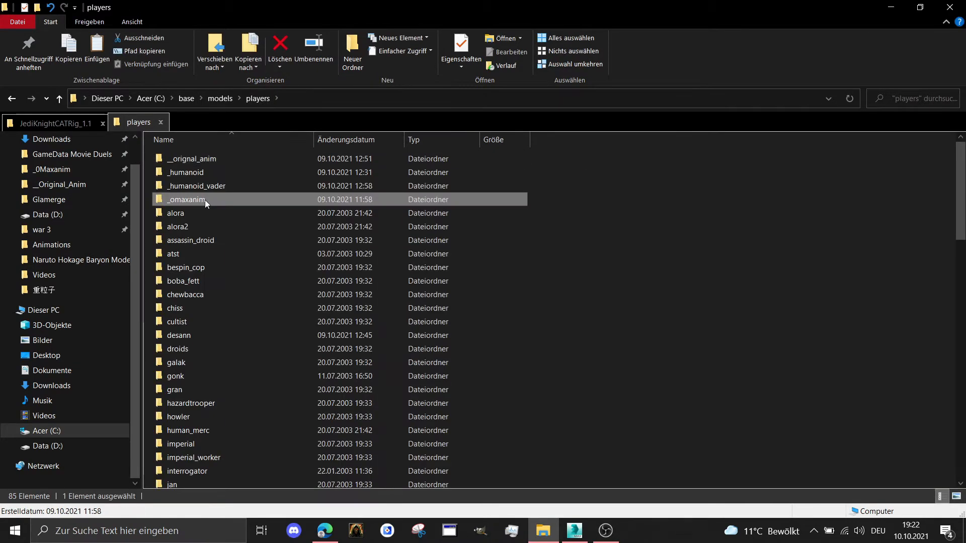
pyautogui.rightClick(204, 200)
pyautogui.click(285, 488)
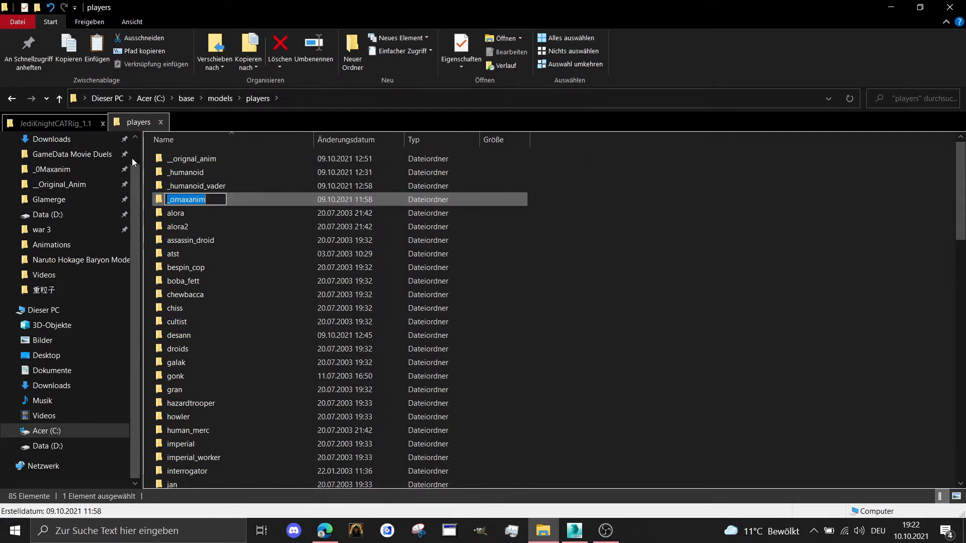
pyautogui.click(176, 198)
pyautogui.press('BackSpace')
pyautogui.write('0')
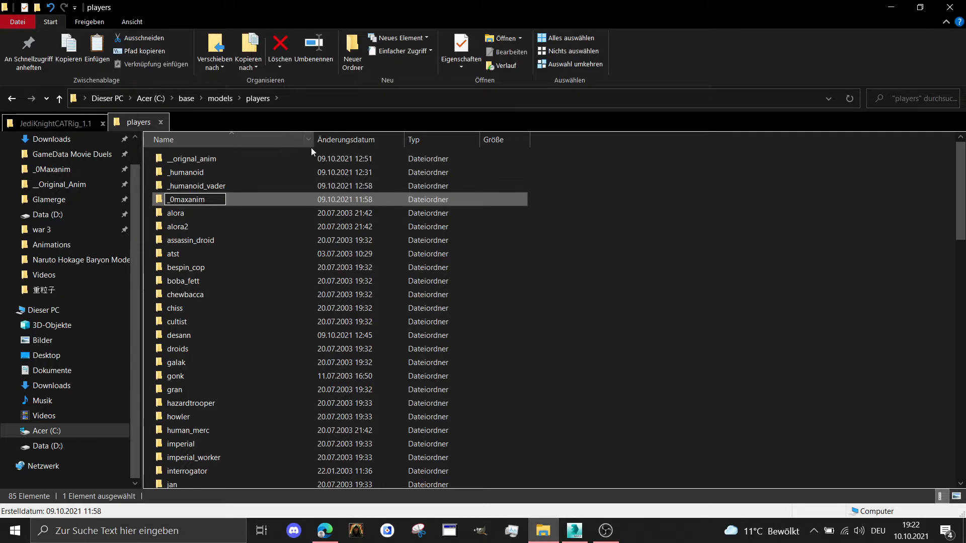
pyautogui.press('Return')
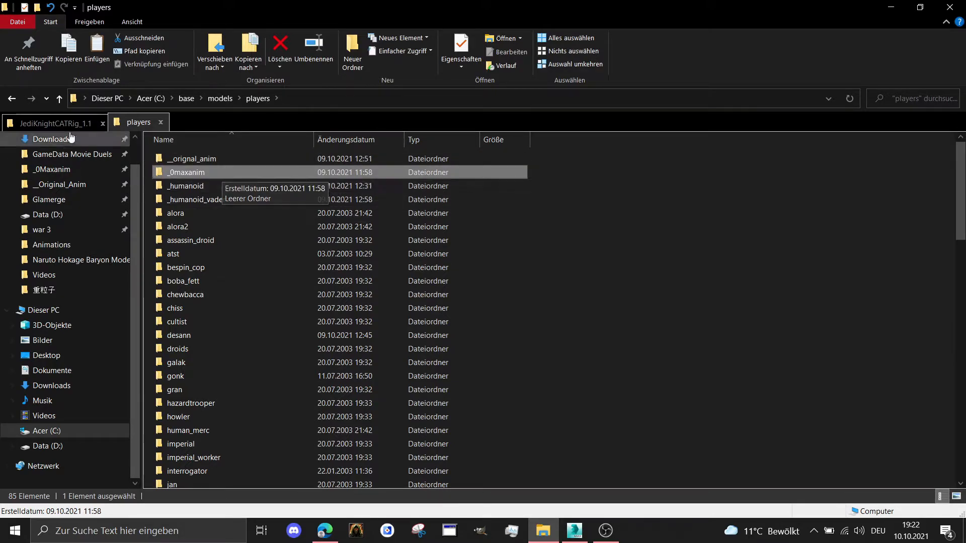
# Create a new folder named Base Rig inside _0maxanim
pyautogui.doubleClick(197, 170)
pyautogui.rightClick(236, 234)
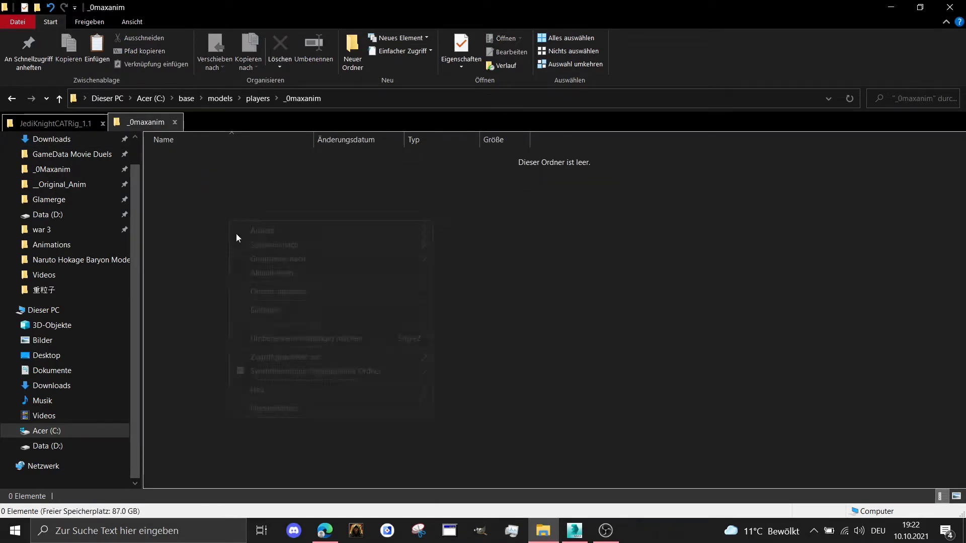
pyautogui.moveTo(300, 388)
pyautogui.click(499, 391)
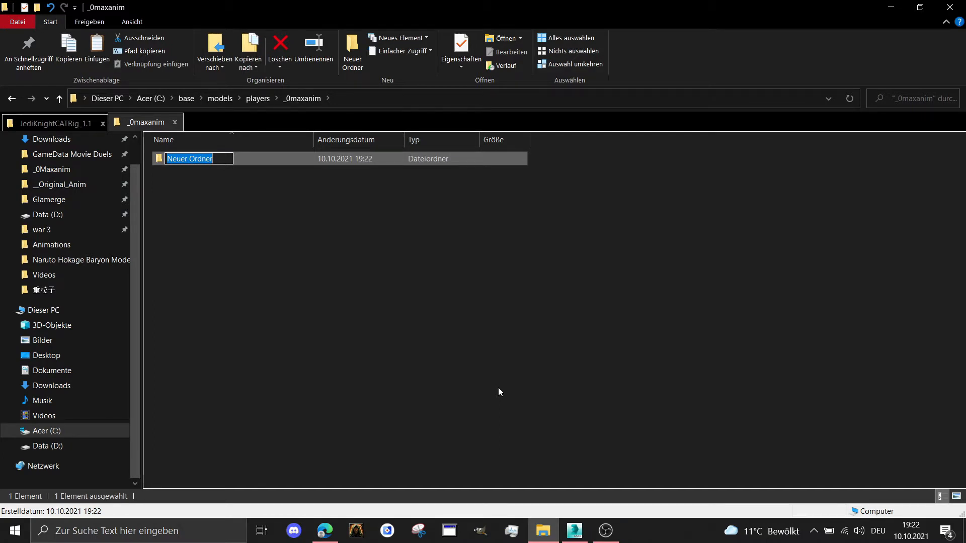
pyautogui.write('Base R')
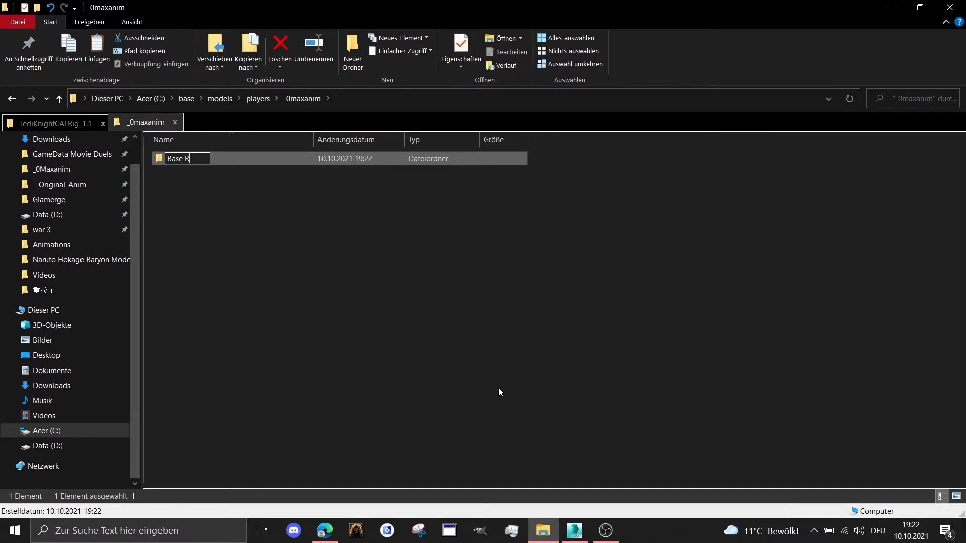
pyautogui.write('ig')
pyautogui.press('Return')
# Paste the JKA_CAT_Rig_V3_2016.max file into the Base Rig folder
pyautogui.doubleClick(229, 159)
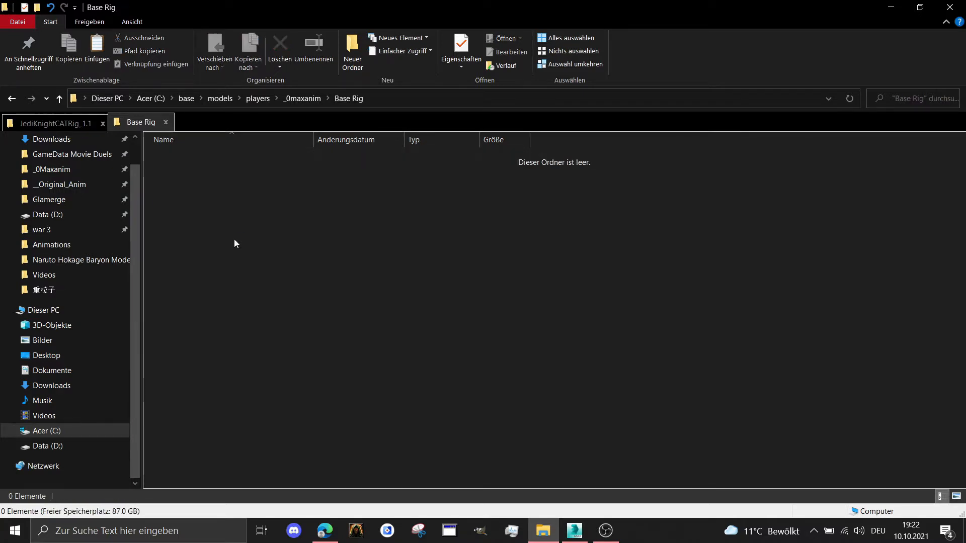
pyautogui.rightClick(234, 243)
pyautogui.click(281, 328)
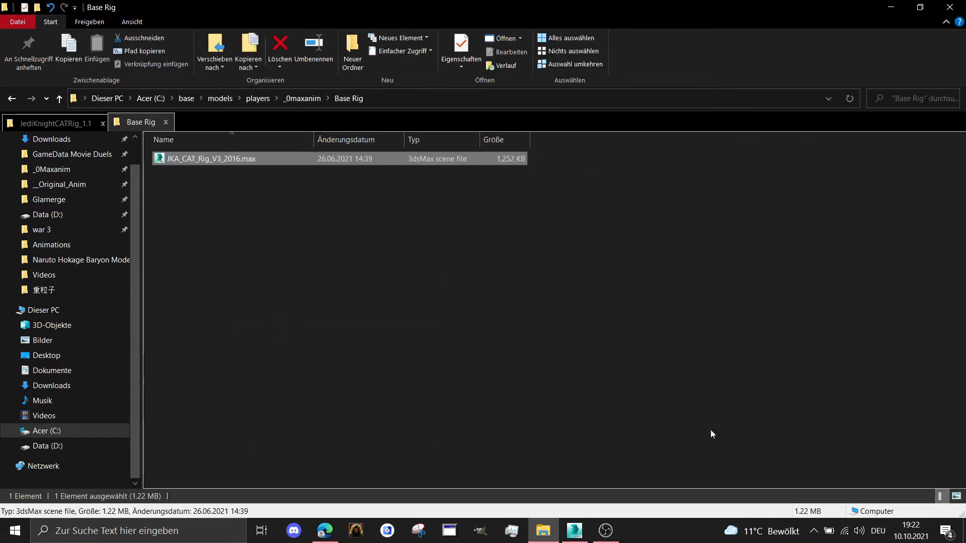
# Open JKA_CAT_Rig_V3_2016.max from Base Rig in 3ds Max 2016, continuing despite the missing DLLs
pyautogui.moveTo(221, 159); pyautogui.dragTo(495, 241)
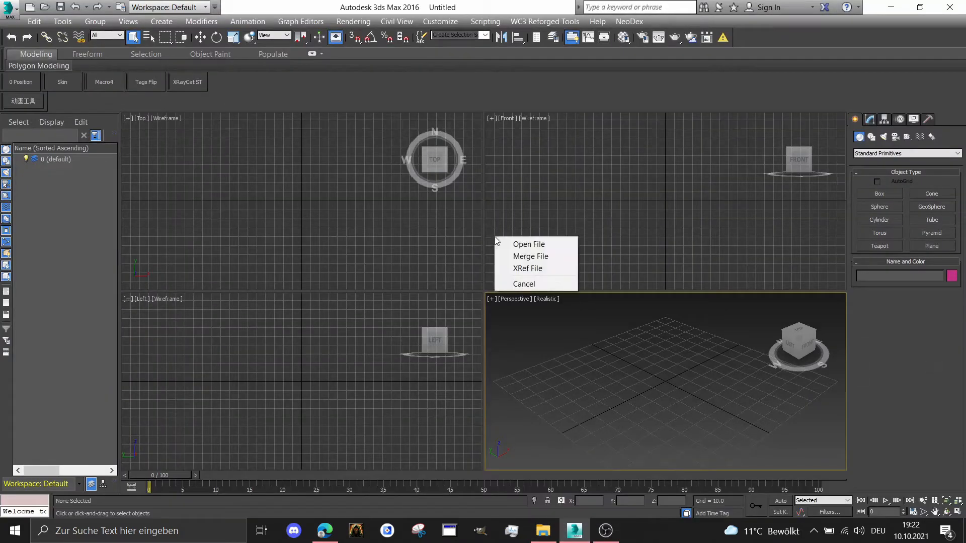
pyautogui.click(504, 242)
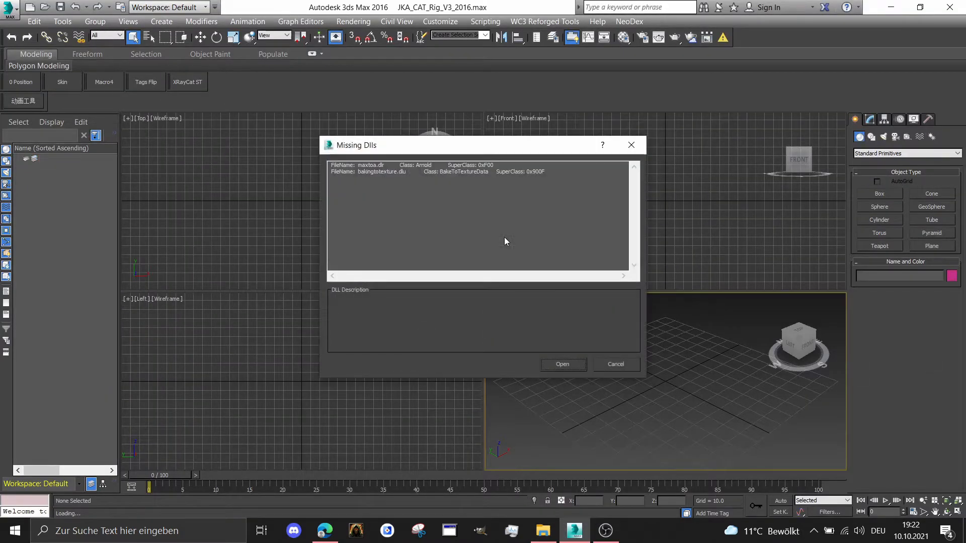
pyautogui.click(561, 364)
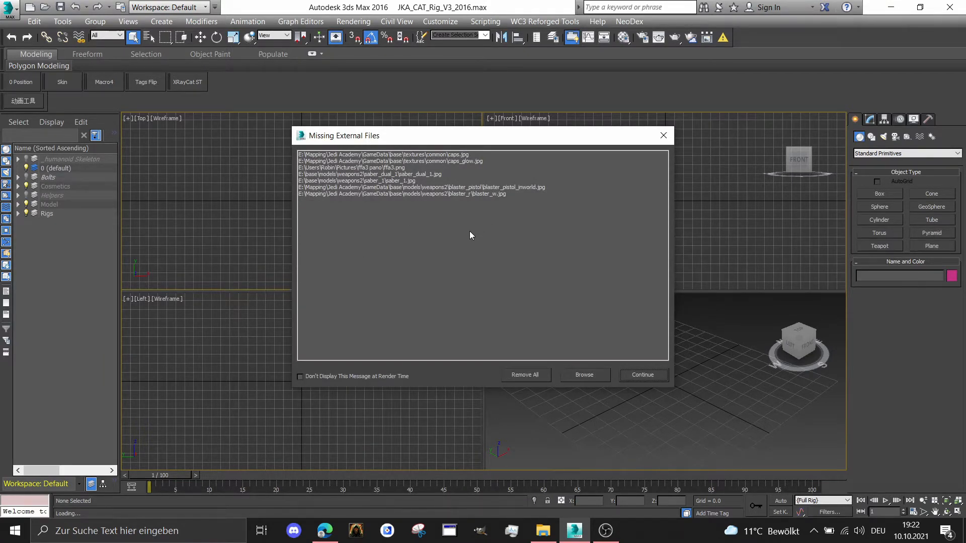
# Add C:\base\models\players\kyle to the external file paths for the missing files and accept the path configuration
pyautogui.click(583, 376)
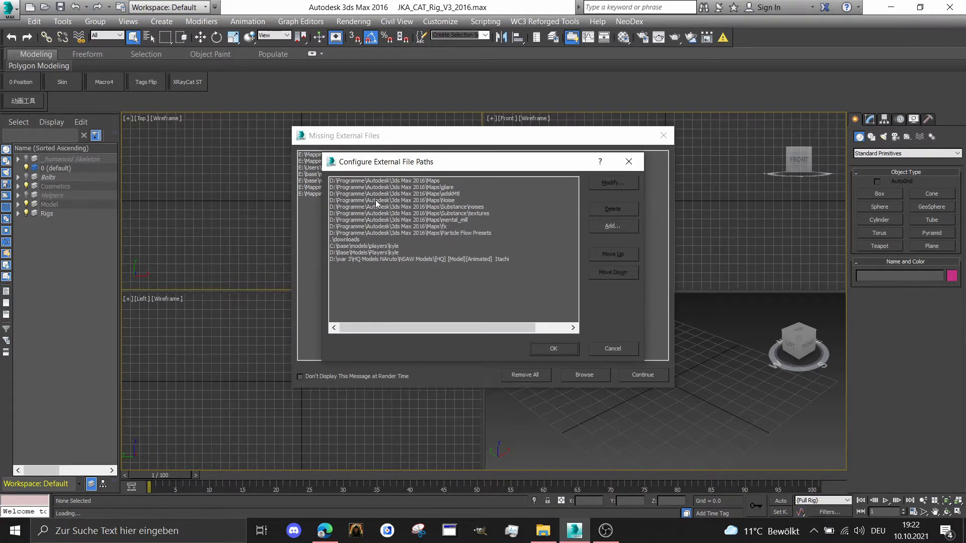
pyautogui.click(612, 227)
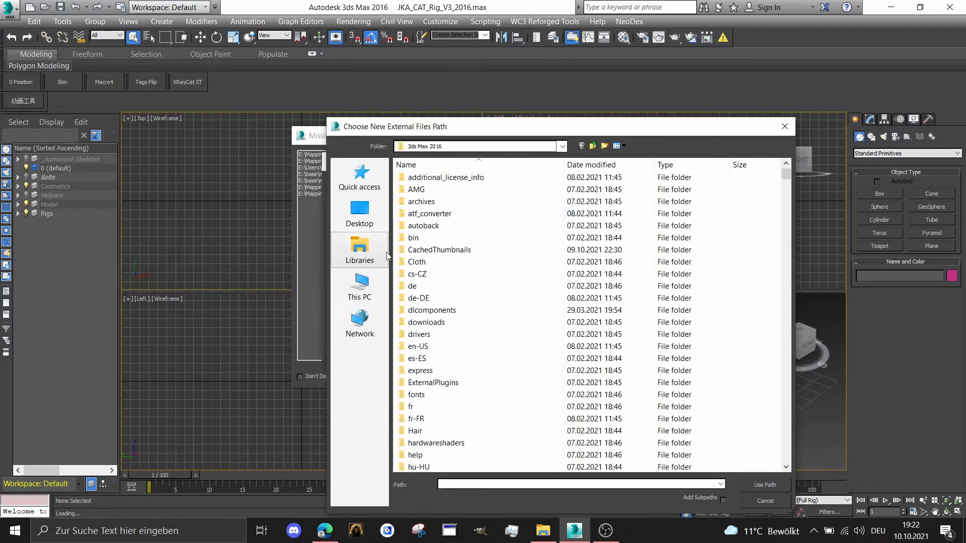
pyautogui.click(362, 184)
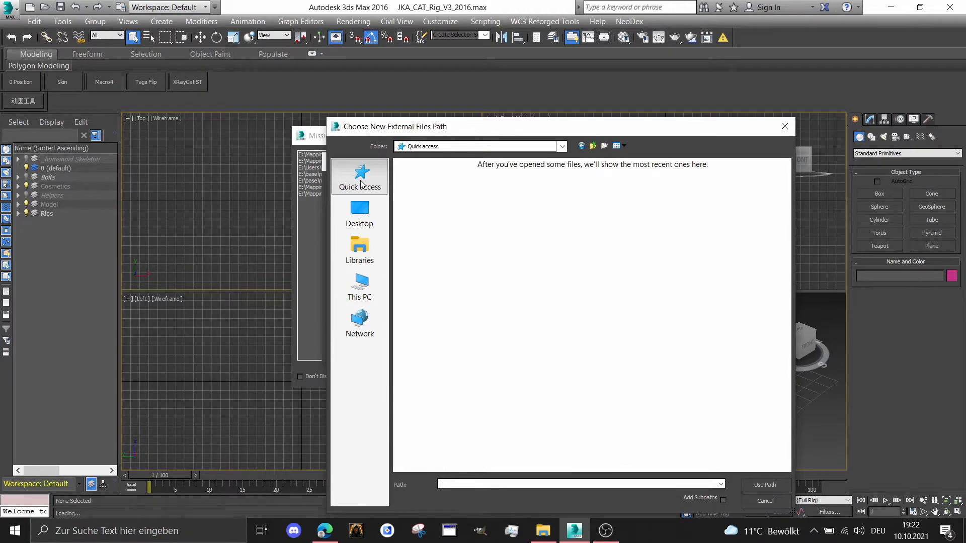
pyautogui.click(360, 285)
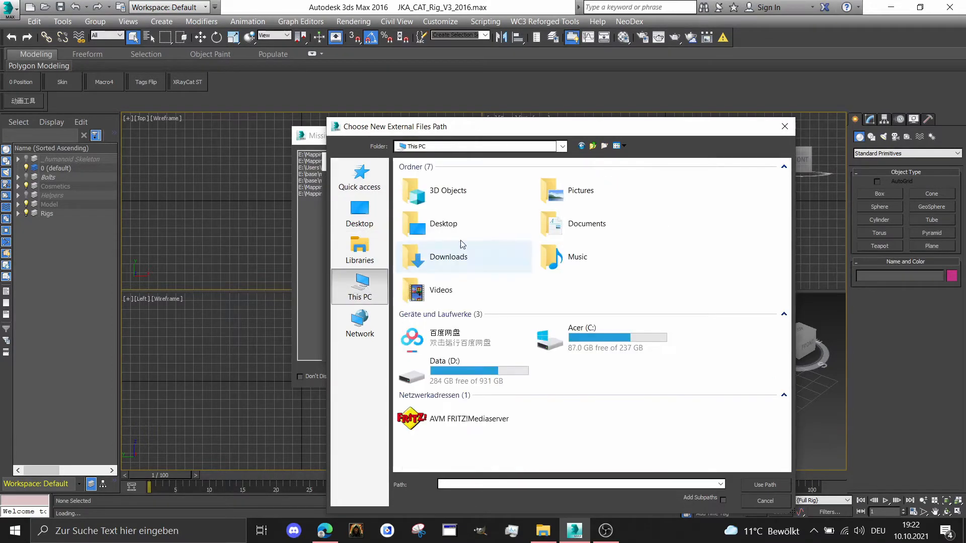
pyautogui.doubleClick(551, 337)
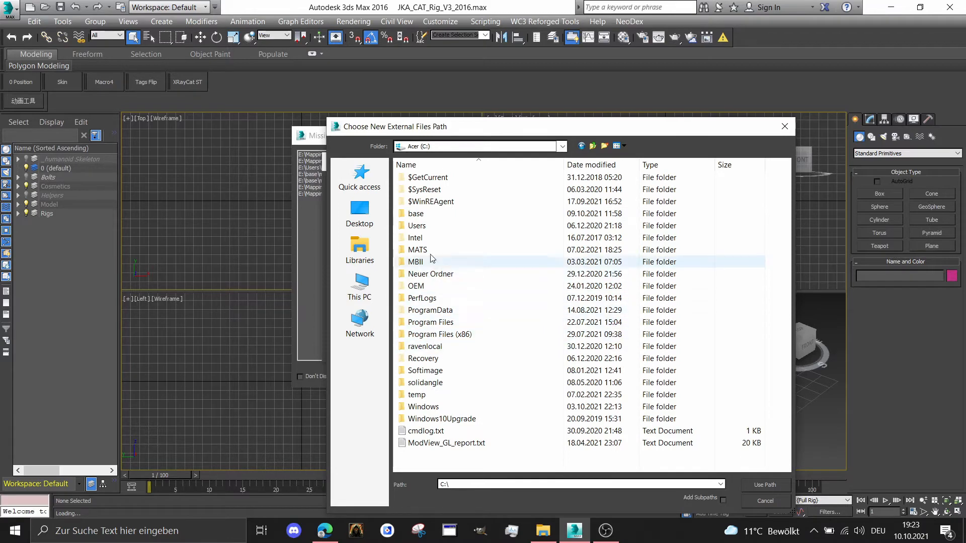
pyautogui.doubleClick(423, 214)
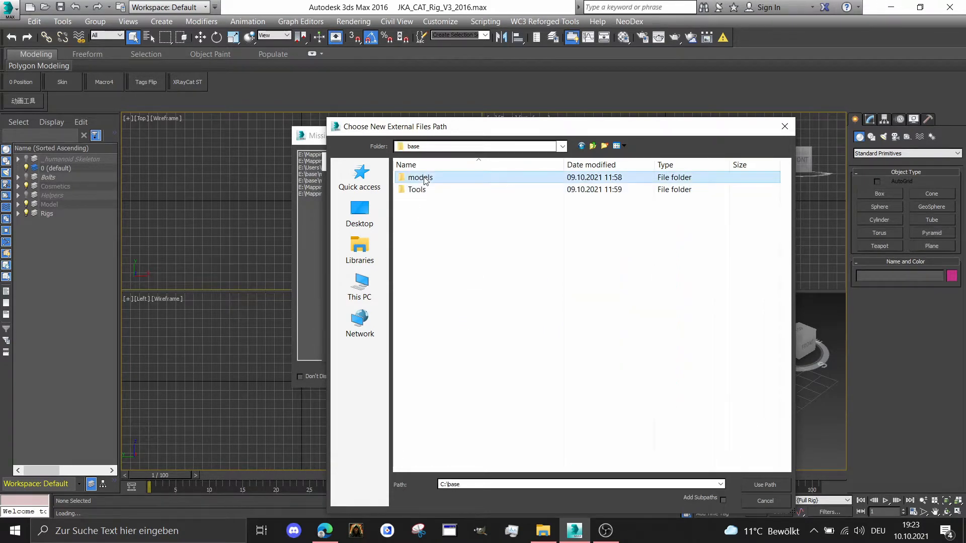
pyautogui.doubleClick(422, 178)
pyautogui.doubleClick(424, 178)
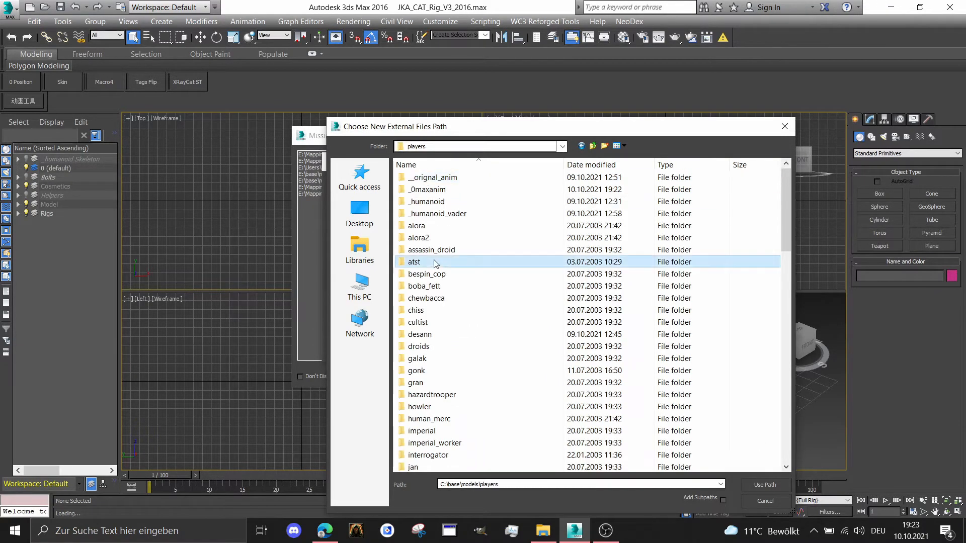
pyautogui.press('k')
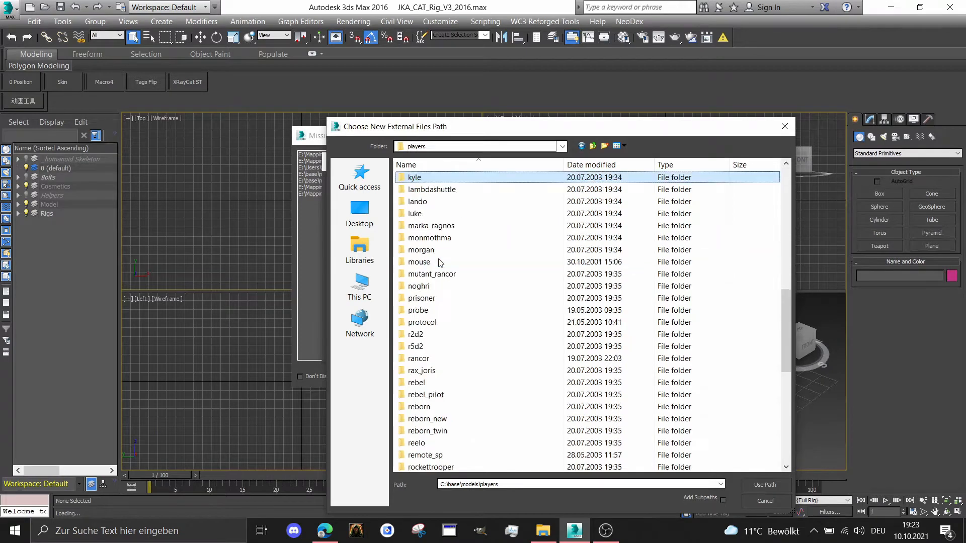
pyautogui.doubleClick(415, 178)
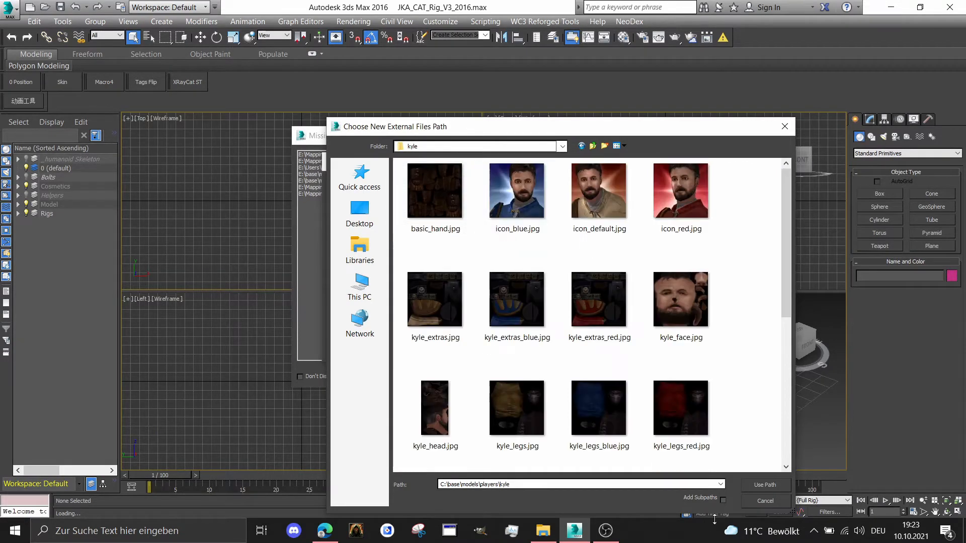
pyautogui.click(758, 485)
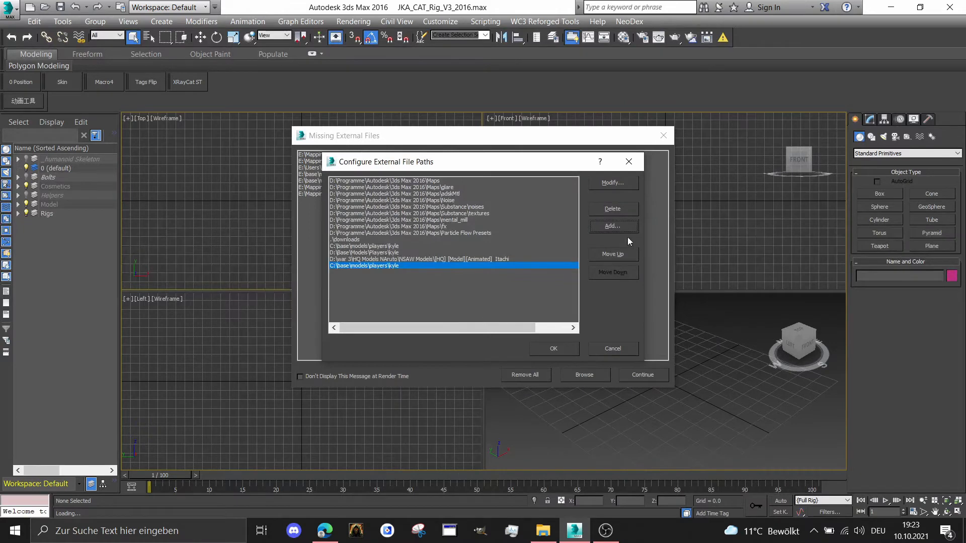
pyautogui.click(567, 350)
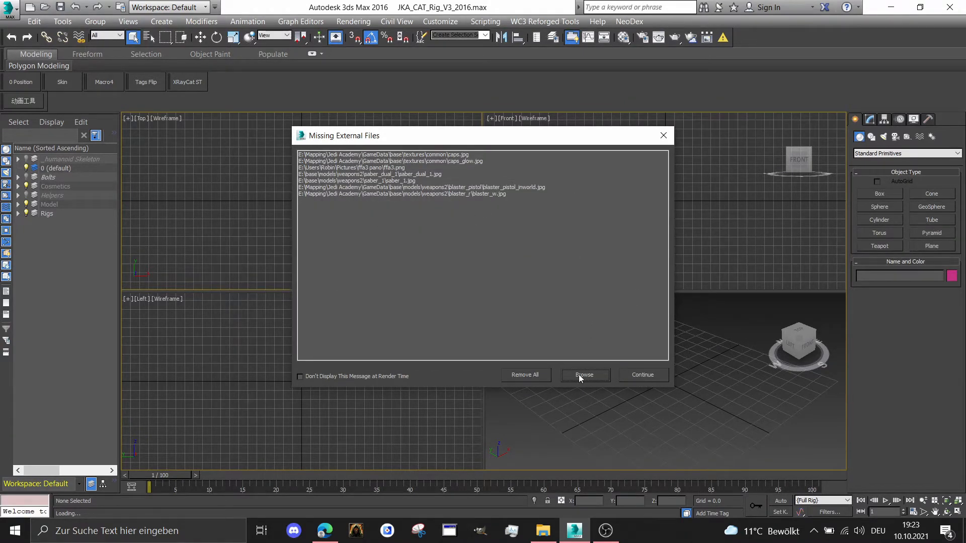
# Continue past the remaining missing external files and inspect the loaded rig from the angled and front views
pyautogui.click(637, 376)
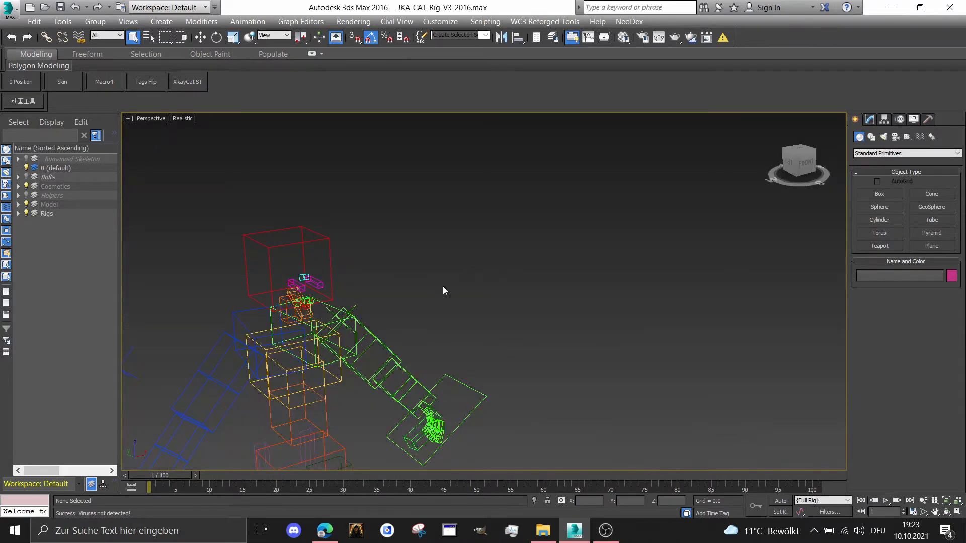
pyautogui.scroll(-3, 443, 285)
pyautogui.moveTo(442, 286); pyautogui.dragTo(507, 195, button='middle')
pyautogui.keyDown('alt'); pyautogui.moveTo(570, 203); pyautogui.dragTo(632, 231, button='middle'); pyautogui.keyUp('alt')
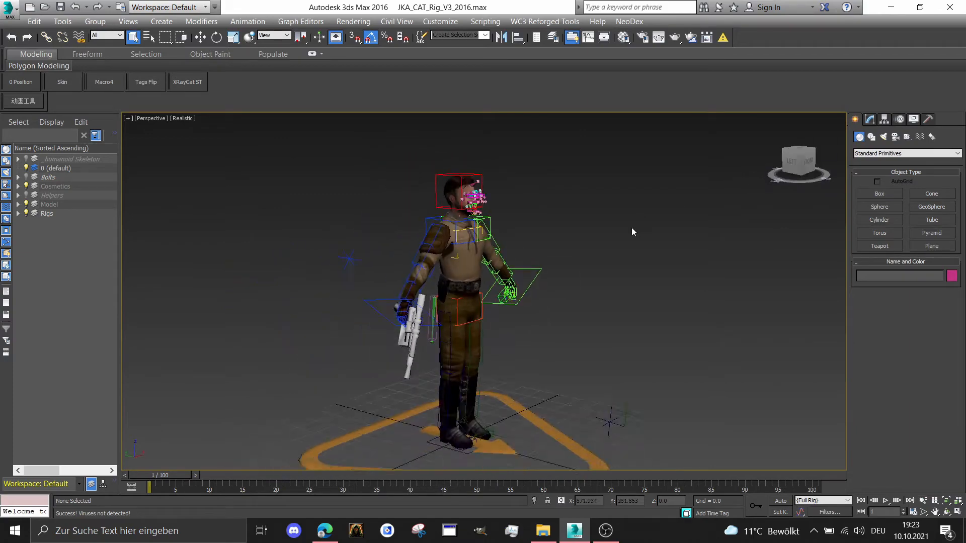
pyautogui.click(796, 166)
pyautogui.scroll(2, 461, 203)
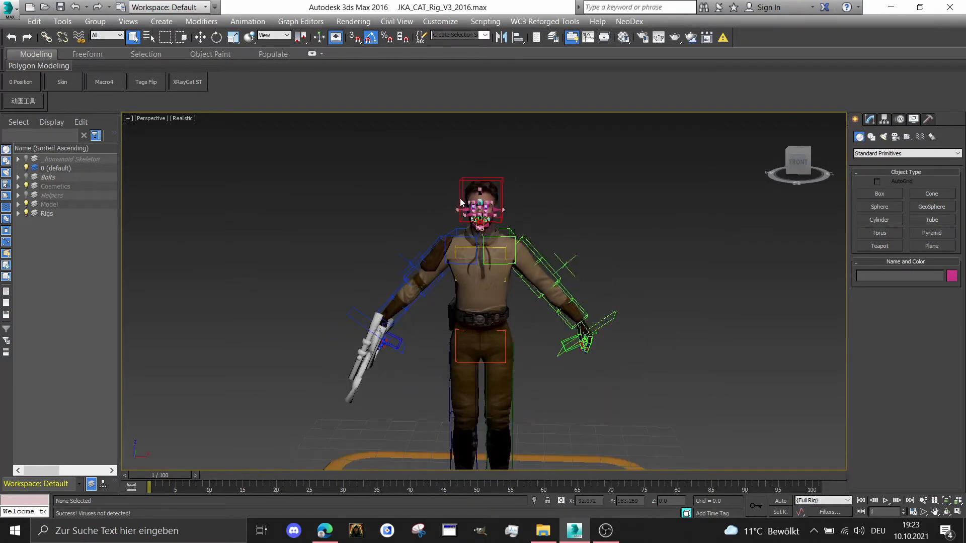
pyautogui.scroll(-1, 461, 203)
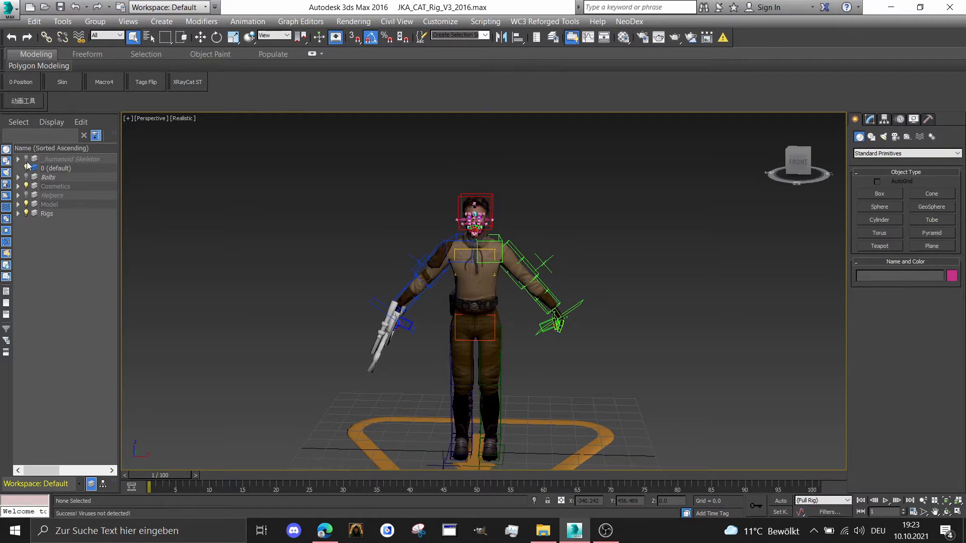
# Expand the Cosmetics layer and examine the rigged character from the side and the front
pyautogui.click(18, 186)
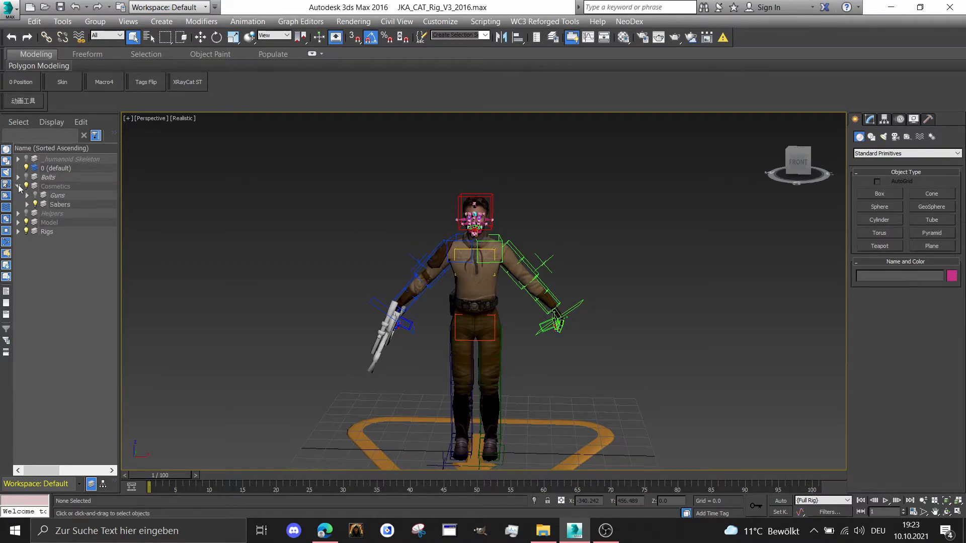
pyautogui.scroll(1, 563, 364)
pyautogui.scroll(-2, 520, 283)
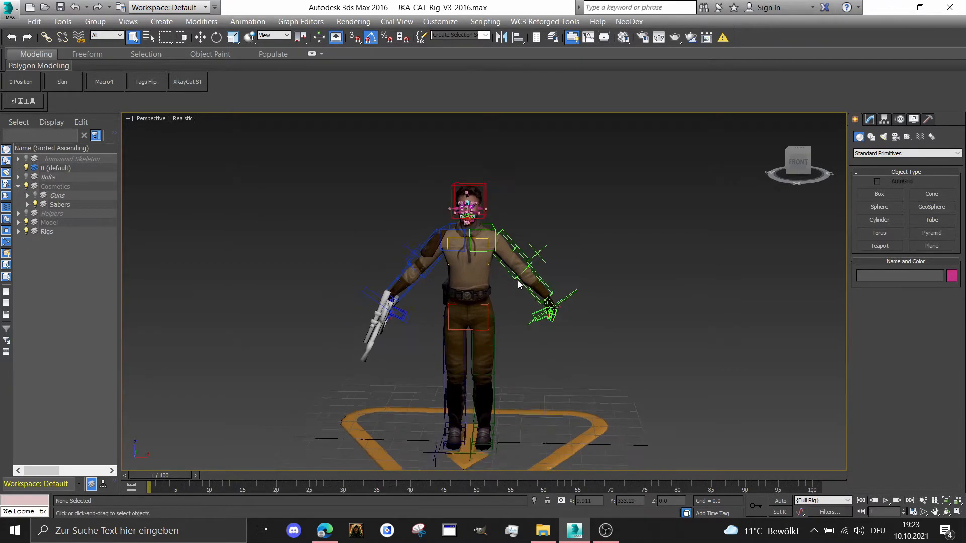
pyautogui.keyDown('alt'); pyautogui.moveTo(535, 228); pyautogui.dragTo(765, 157, button='middle'); pyautogui.keyUp('alt')
pyautogui.scroll(-1, 604, 211)
pyautogui.moveTo(472, 244); pyautogui.dragTo(479, 226, button='middle')
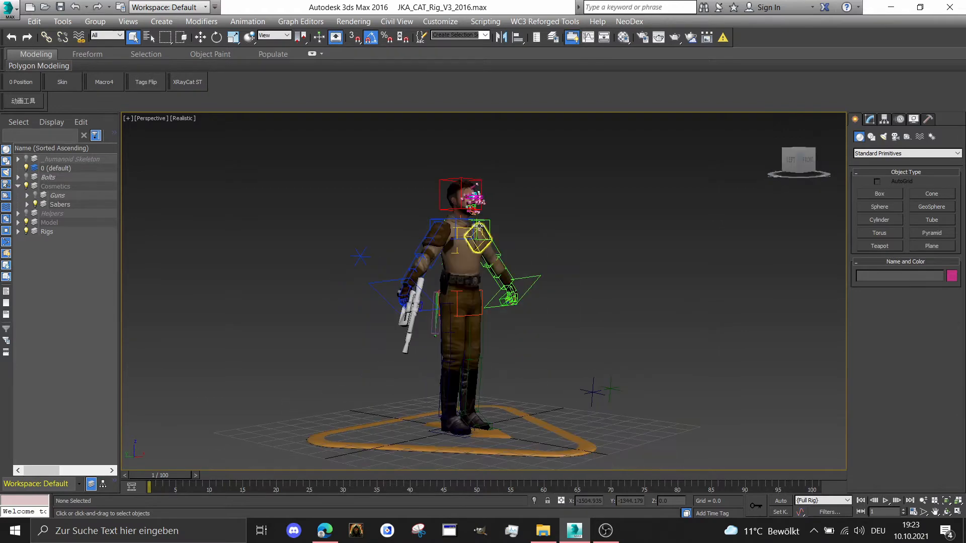
pyautogui.scroll(2, 461, 229)
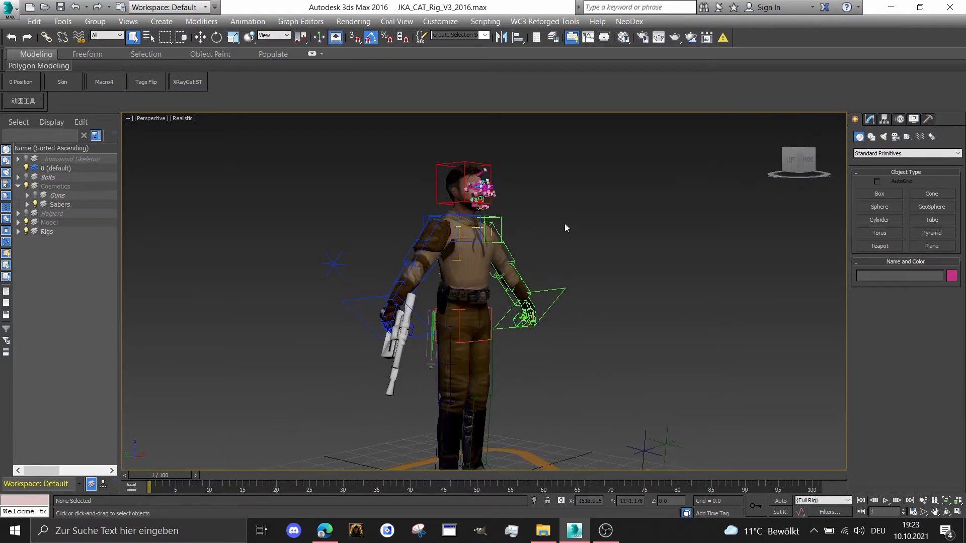
pyautogui.scroll(-2, 583, 219)
pyautogui.click(814, 168)
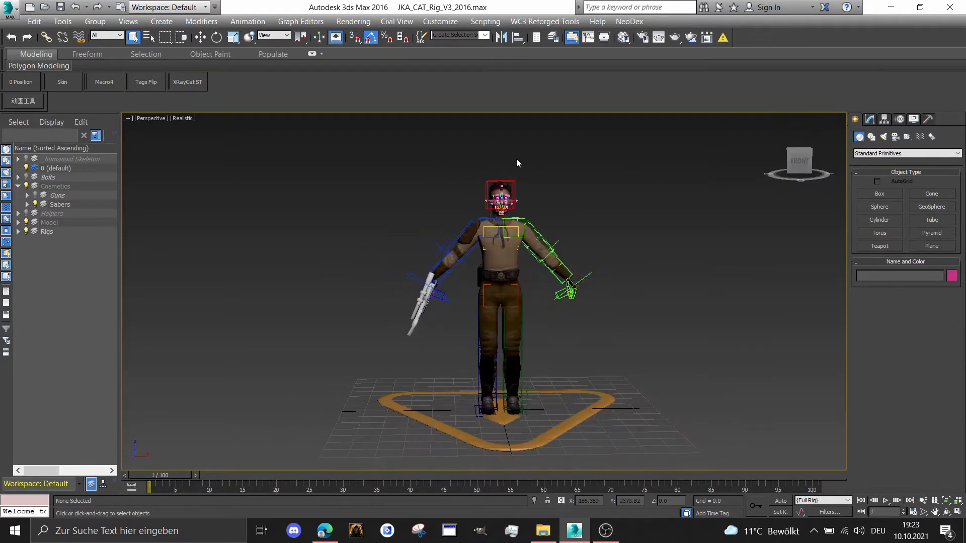
pyautogui.scroll(4, 506, 164)
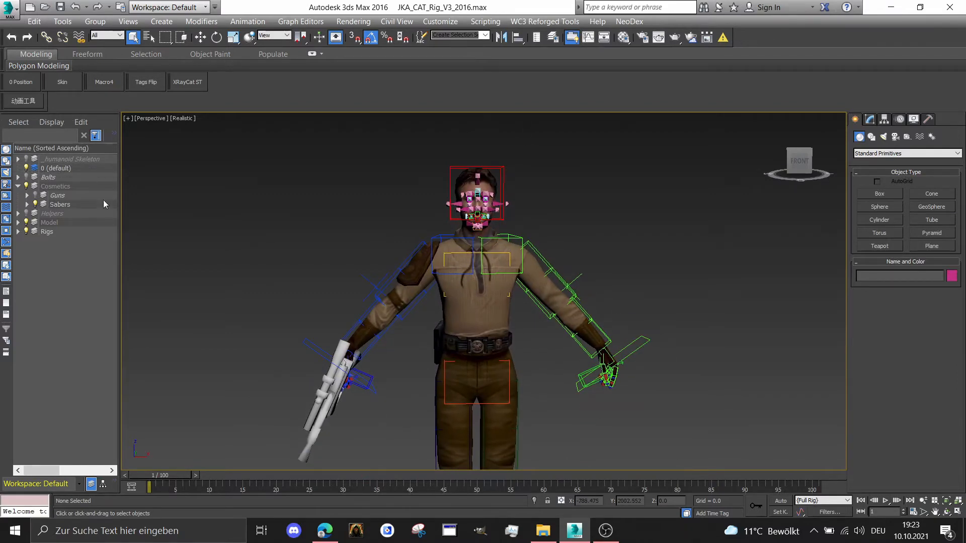
# Select the Full Rig selection set and inspect which controls of the character it covers
pyautogui.click(485, 37)
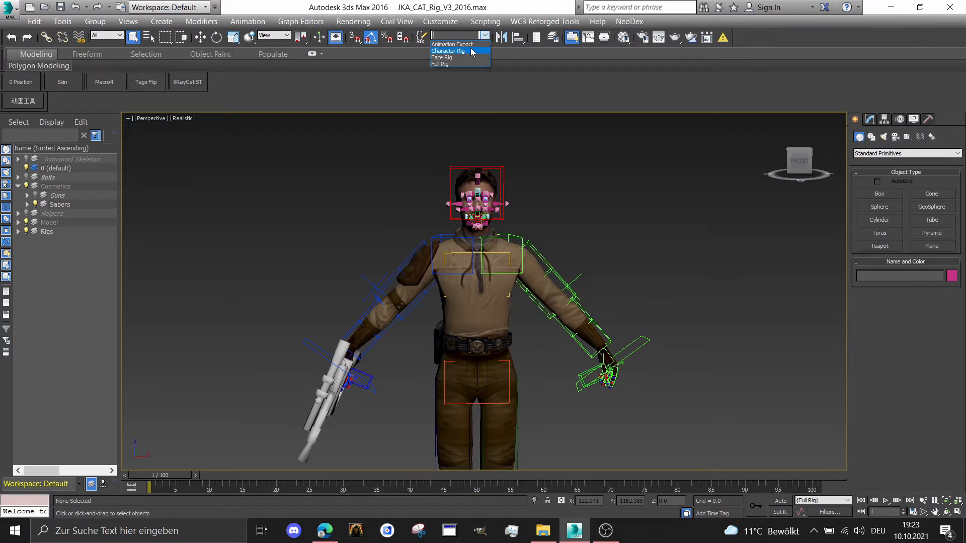
pyautogui.click(439, 64)
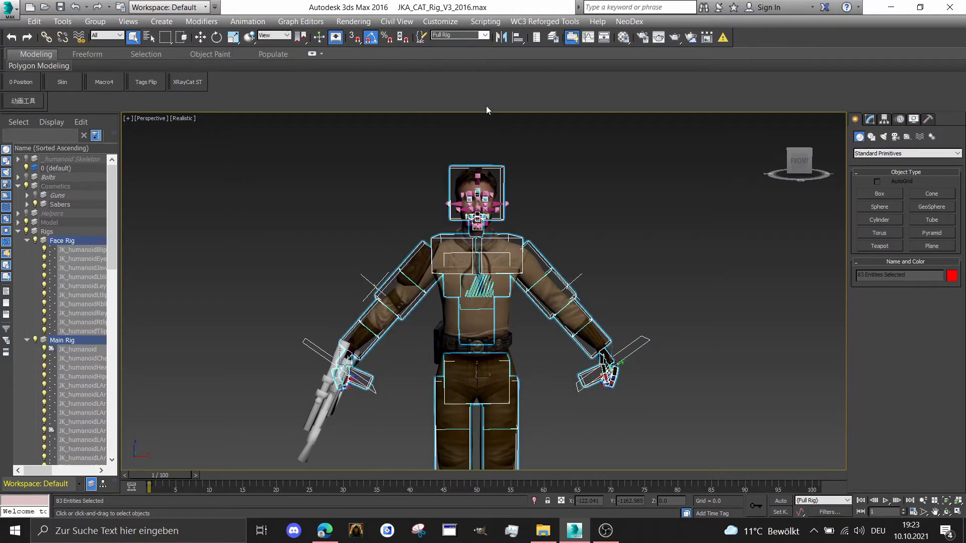
pyautogui.scroll(-3, 498, 120)
pyautogui.moveTo(510, 138); pyautogui.dragTo(514, 128, button='middle')
pyautogui.scroll(2, 605, 253)
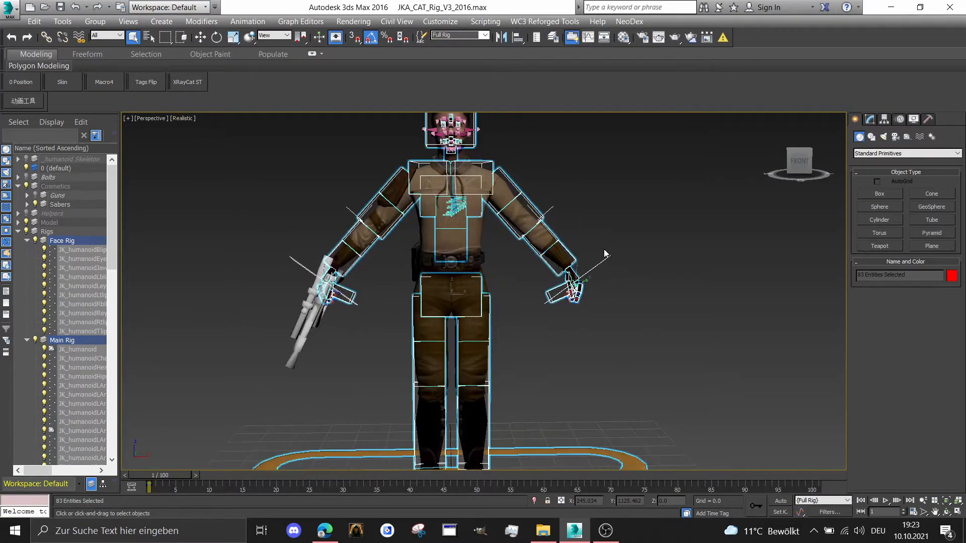
pyautogui.moveTo(644, 233); pyautogui.dragTo(639, 266, button='middle')
pyautogui.scroll(5, 543, 237)
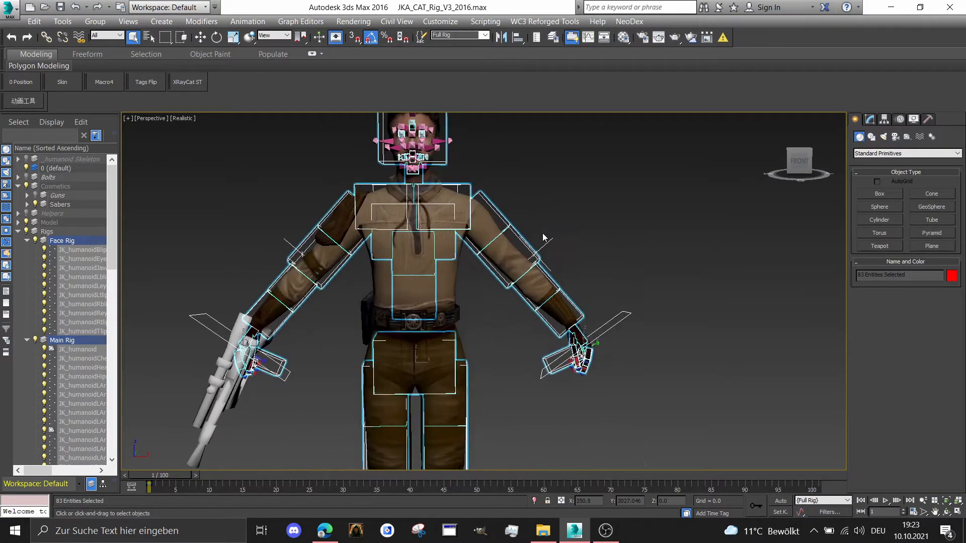
pyautogui.moveTo(543, 235); pyautogui.dragTo(542, 207, button='middle')
pyautogui.scroll(-3, 543, 208)
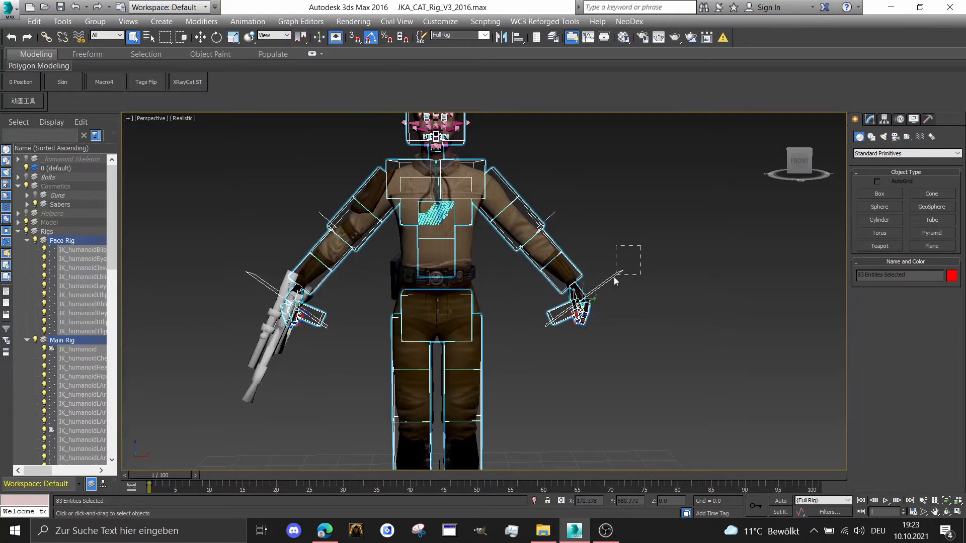
# Select the left arm IK target and add the right arm IK target to the selection
pyautogui.moveTo(614, 277); pyautogui.dragTo(609, 280)
pyautogui.scroll(2, 609, 280)
pyautogui.moveTo(800, 161)
pyautogui.mouseDown()
pyautogui.moveTo(750, 167)
pyautogui.moveTo(794, 170)
pyautogui.mouseUp()
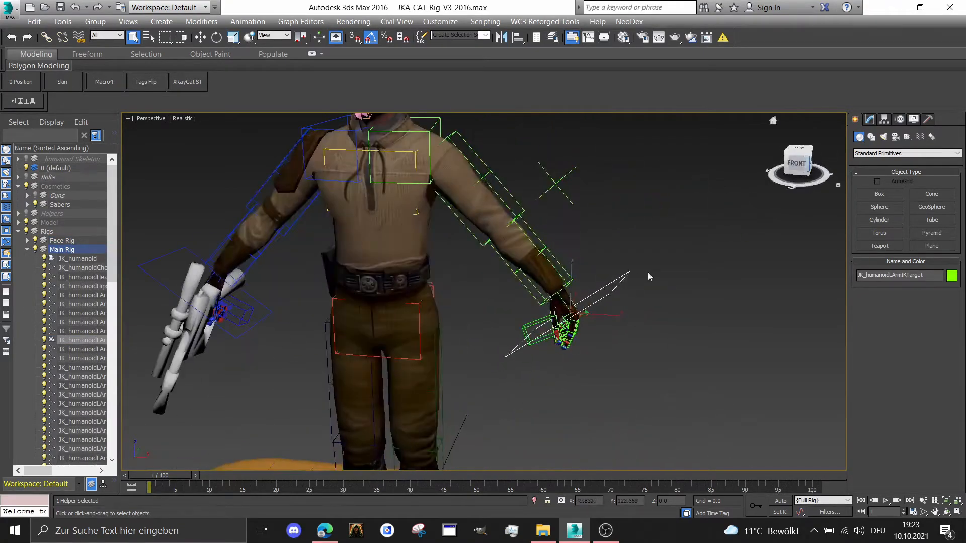
pyautogui.click(797, 161)
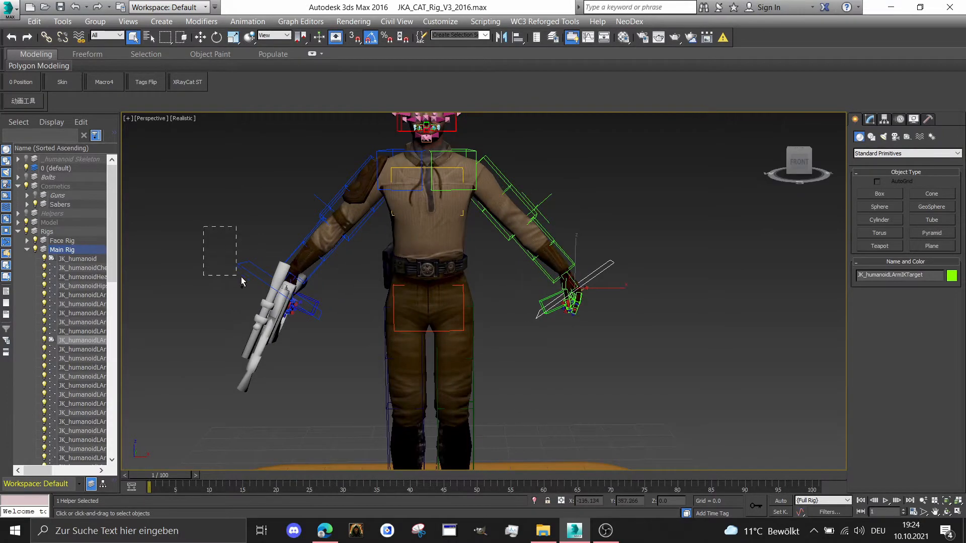
pyautogui.moveTo(241, 280); pyautogui.dragTo(263, 287)
# Add the left and right foot platform helpers to the selection
pyautogui.scroll(5, 487, 404)
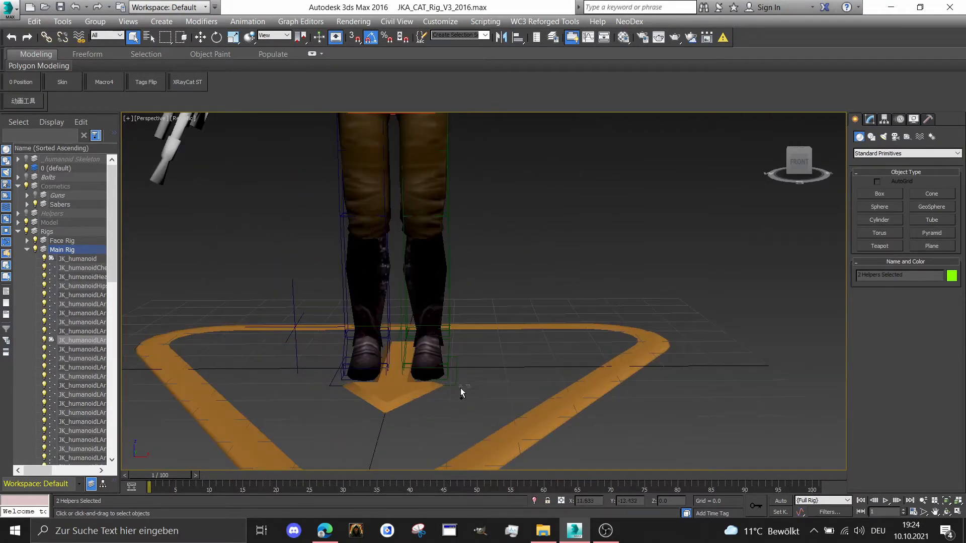
pyautogui.keyDown('ctrl'); pyautogui.moveTo(447, 380); pyautogui.dragTo(446, 379); pyautogui.keyUp('ctrl')
pyautogui.scroll(3, 346, 372)
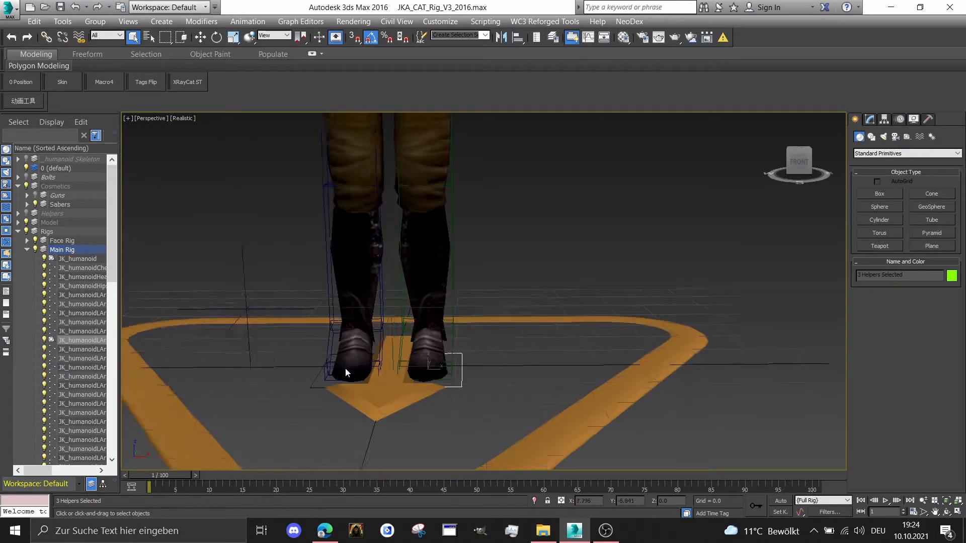
pyautogui.keyDown('ctrl'); pyautogui.click(305, 390); pyautogui.keyUp('ctrl')
pyautogui.scroll(-3, 306, 389)
pyautogui.moveTo(370, 201); pyautogui.dragTo(390, 352, button='middle')
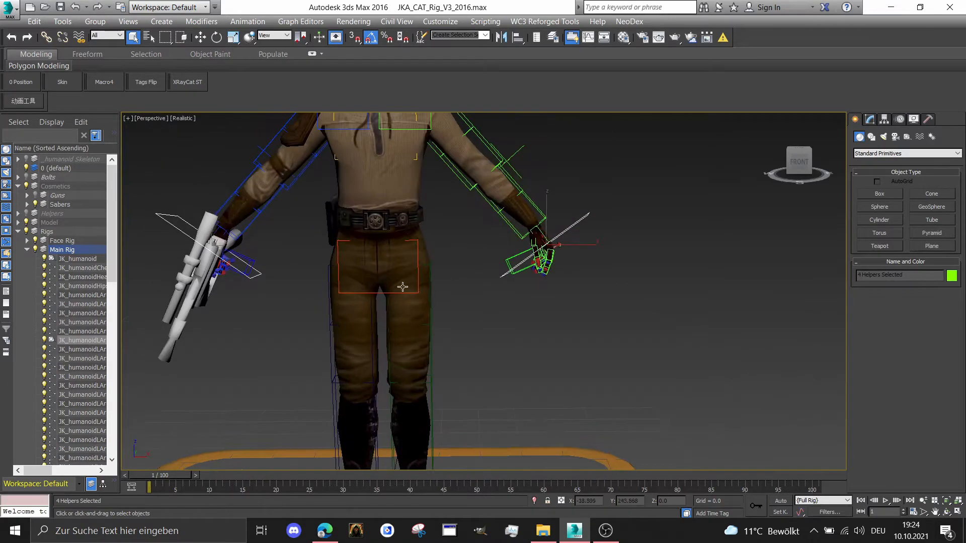
# Add the hip control to the selected helpers and save the selection as a named set called Model Movement
pyautogui.keyDown('ctrl'); pyautogui.click(414, 255); pyautogui.keyUp('ctrl')
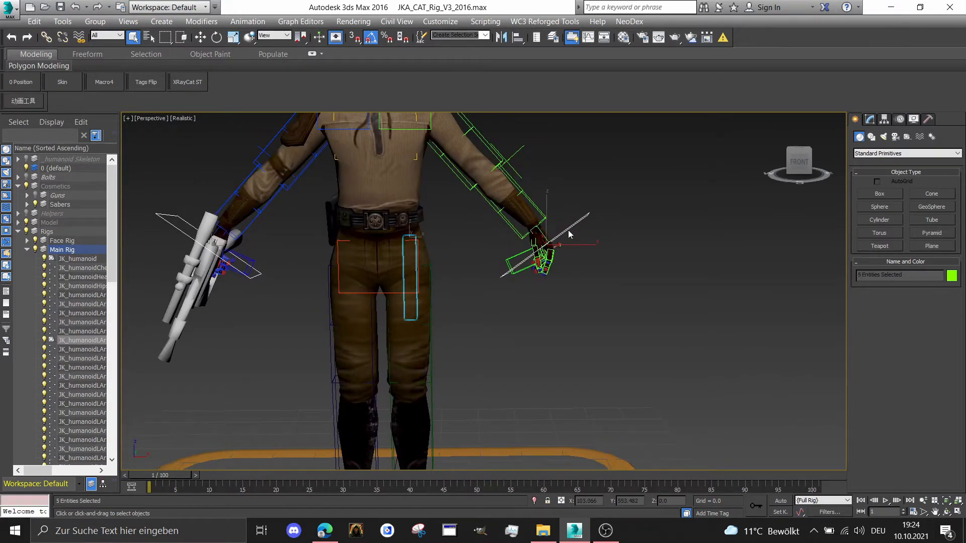
pyautogui.hotkey('ctrl', 'z')
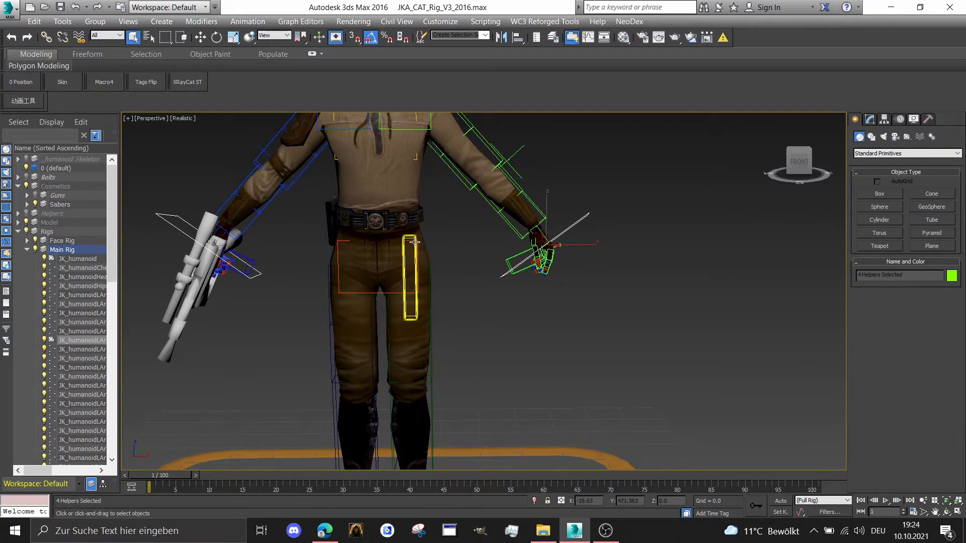
pyautogui.keyDown('ctrl'); pyautogui.click(415, 242); pyautogui.keyUp('ctrl')
pyautogui.scroll(-2, 419, 244)
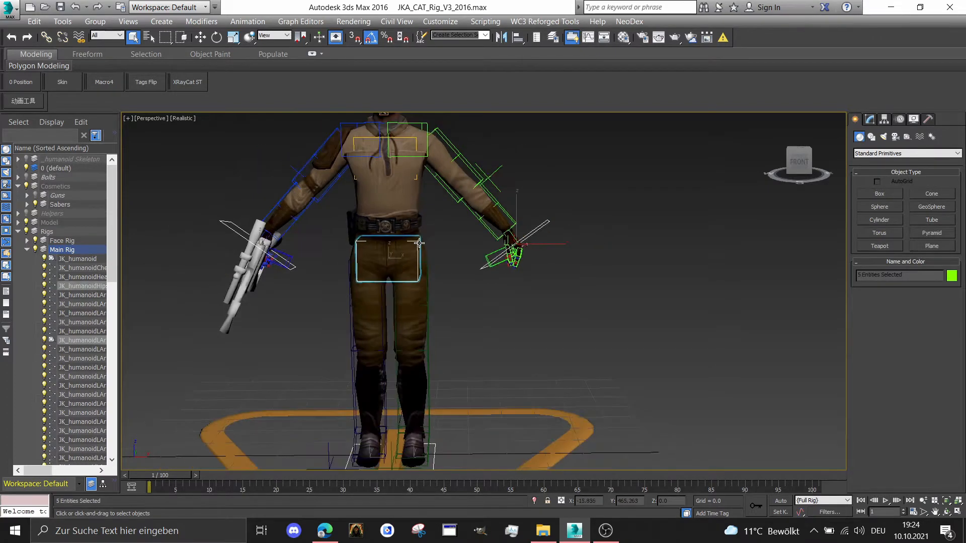
pyautogui.moveTo(420, 244); pyautogui.dragTo(434, 272, button='middle')
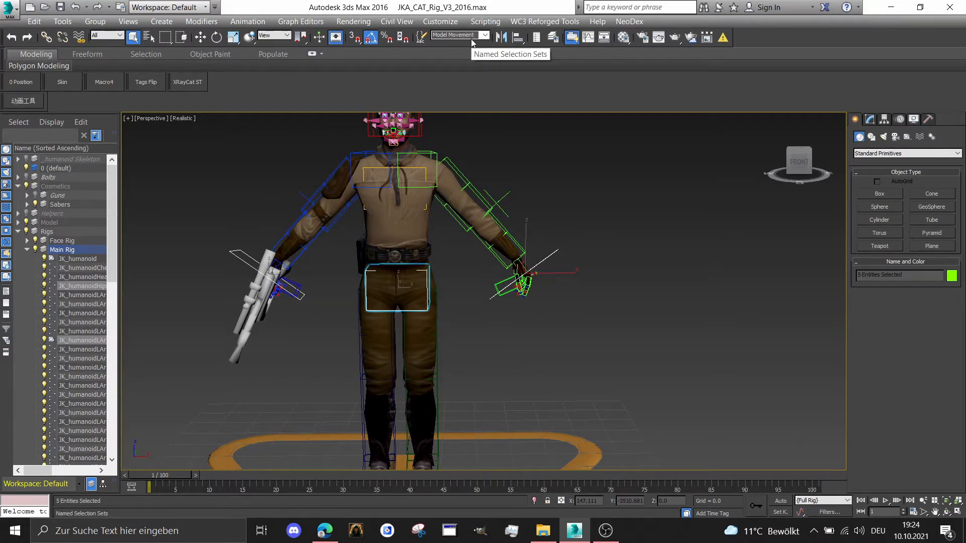
# Recall the Character Rig and Model Movement selection sets to compare the controls each one selects
pyautogui.scroll(-3, 541, 209)
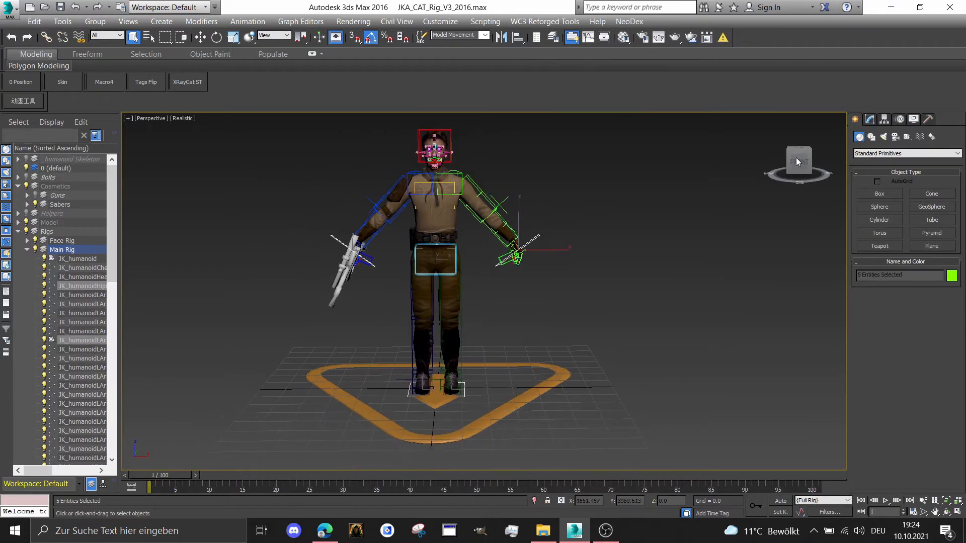
pyautogui.moveTo(796, 161); pyautogui.dragTo(763, 172)
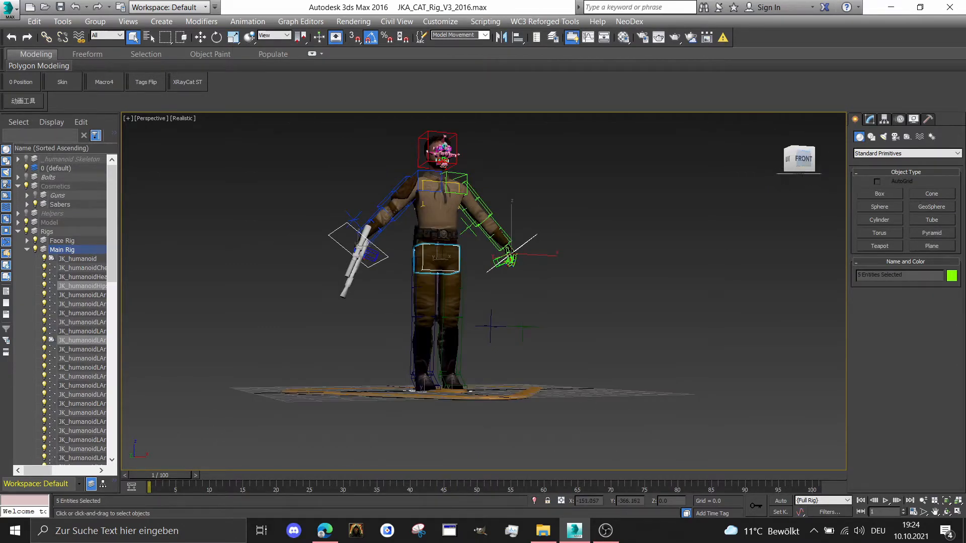
pyautogui.moveTo(811, 159); pyautogui.dragTo(808, 165)
pyautogui.moveTo(609, 178); pyautogui.dragTo(601, 193, button='middle')
pyautogui.click(484, 36)
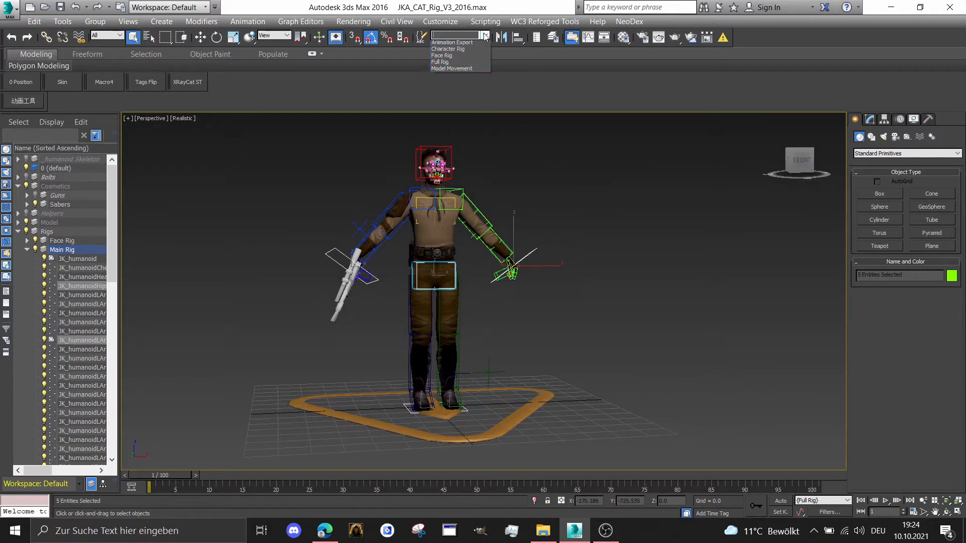
pyautogui.click(473, 50)
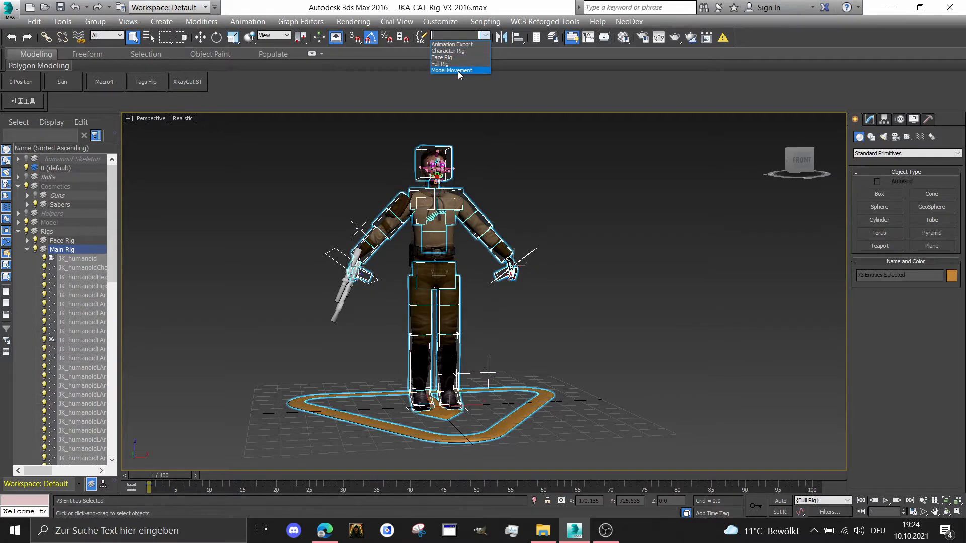
pyautogui.click(459, 71)
pyautogui.scroll(-1, 620, 213)
pyautogui.scroll(2, 619, 214)
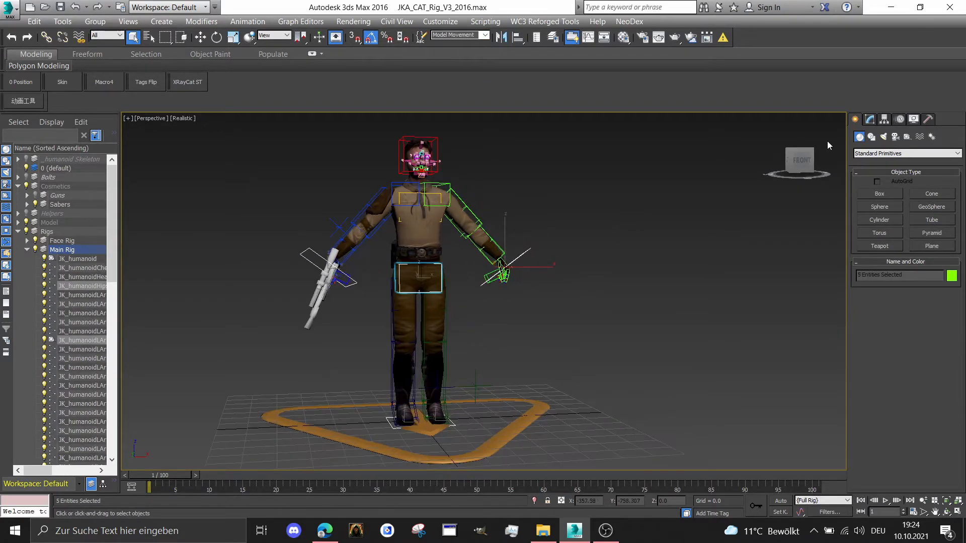
pyautogui.click(801, 161)
# Check the available sets in the Full Rig animation selection list and select the left leg platform helper alone
pyautogui.click(820, 501)
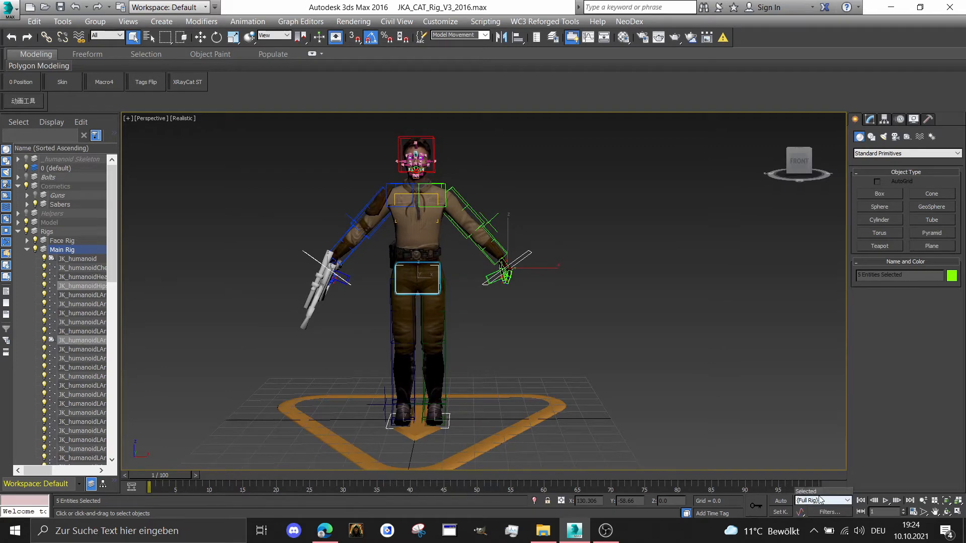
pyautogui.moveTo(490, 288); pyautogui.dragTo(492, 274, button='middle')
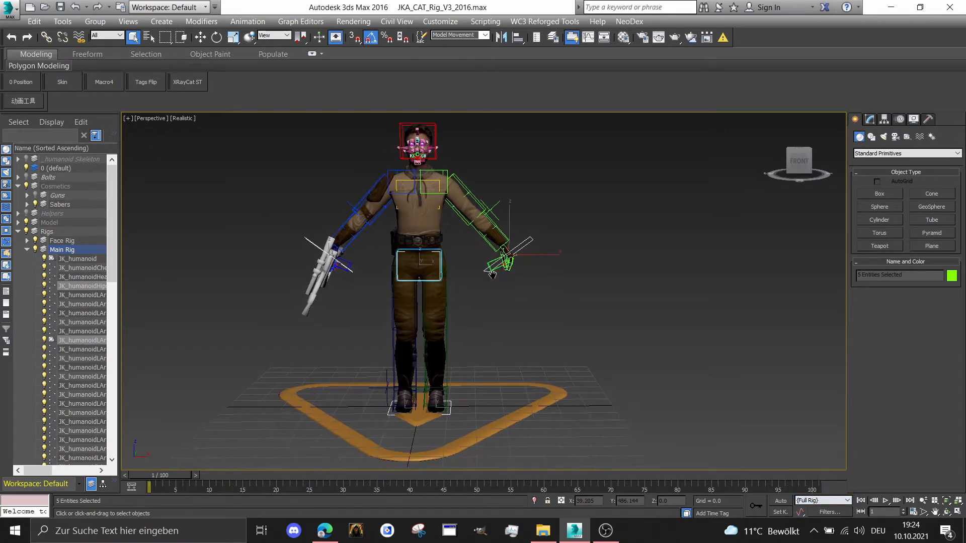
pyautogui.click(517, 340)
pyautogui.scroll(2, 448, 419)
pyautogui.click(441, 420)
pyautogui.scroll(3, 432, 417)
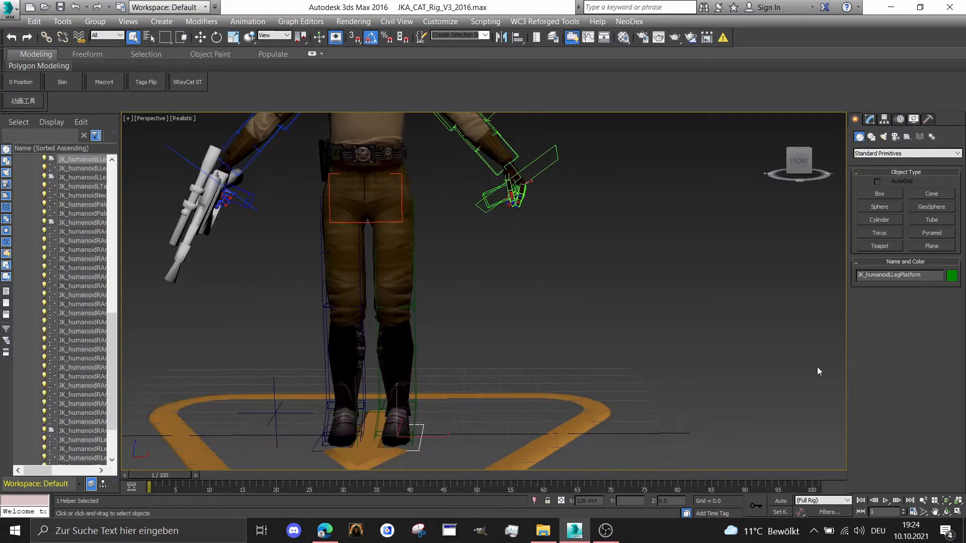
pyautogui.scroll(-3, 516, 319)
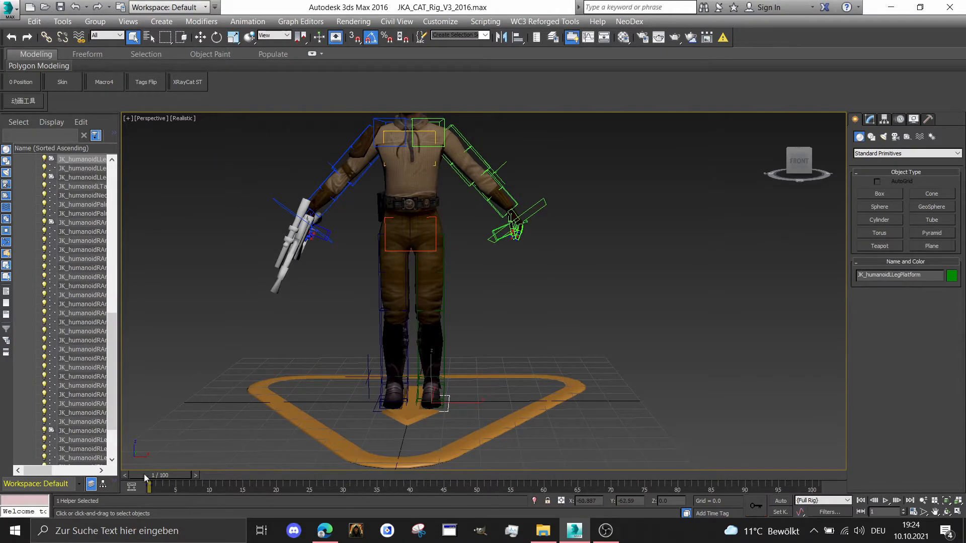
# Move the timeline to frame 3 and select the left arm IK target
pyautogui.moveTo(144, 474); pyautogui.dragTo(174, 481)
pyautogui.scroll(-2, 434, 351)
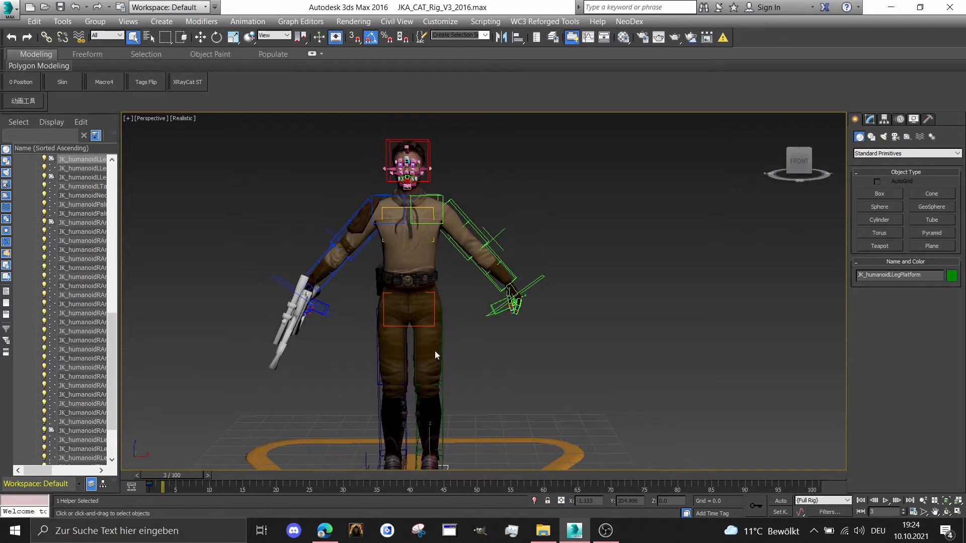
pyautogui.scroll(4, 435, 455)
pyautogui.scroll(1, 468, 432)
pyautogui.moveTo(474, 301); pyautogui.dragTo(468, 422, button='middle')
pyautogui.moveTo(548, 287); pyautogui.dragTo(548, 289)
pyautogui.moveTo(467, 186); pyautogui.dragTo(479, 245, button='middle')
pyautogui.scroll(3, 479, 245)
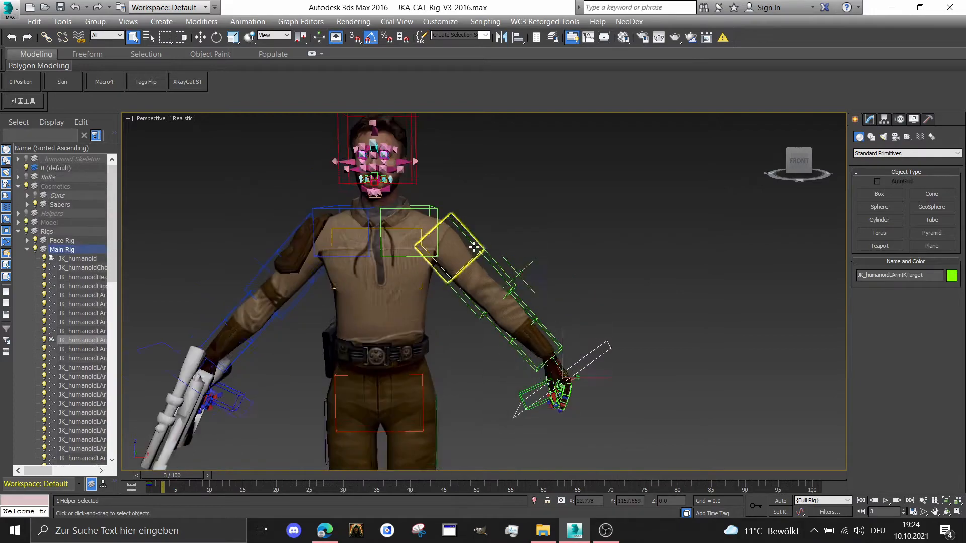
# Return the timeline to frame 1 and turn on Auto Key mode for recording the pose
pyautogui.click(479, 244)
pyautogui.scroll(-4, 478, 245)
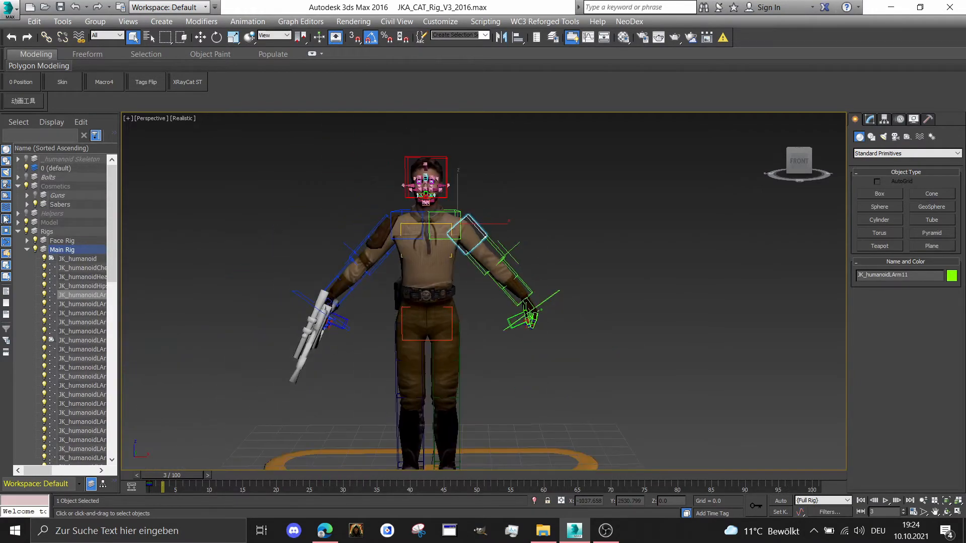
pyautogui.moveTo(451, 315); pyautogui.dragTo(445, 228, button='middle')
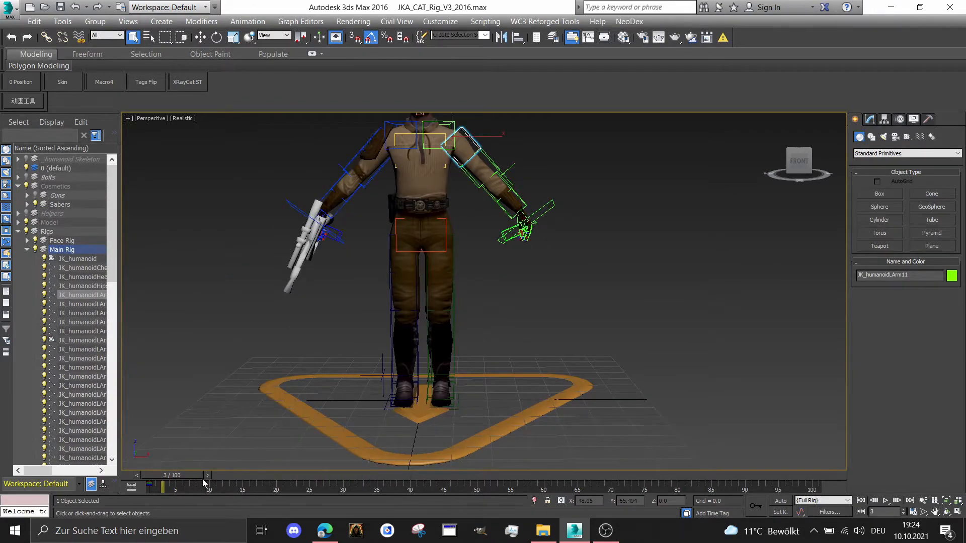
pyautogui.moveTo(204, 483); pyautogui.dragTo(193, 482)
pyautogui.click(784, 502)
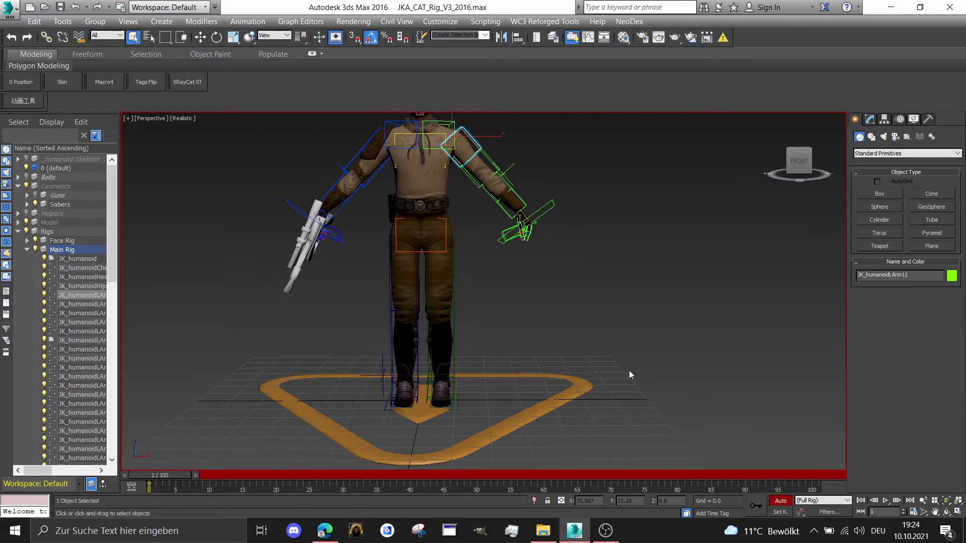
pyautogui.moveTo(631, 374); pyautogui.dragTo(653, 401, button='middle')
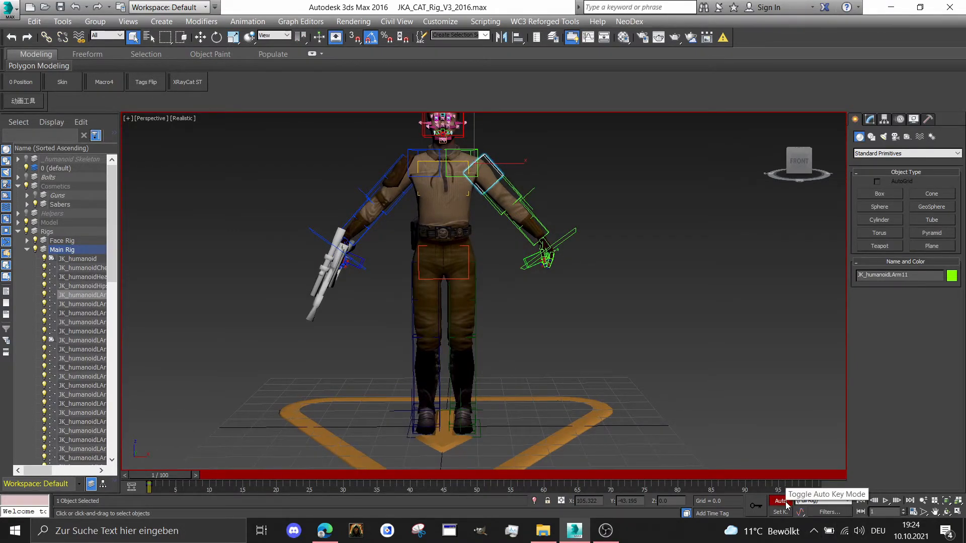
pyautogui.scroll(-3, 362, 216)
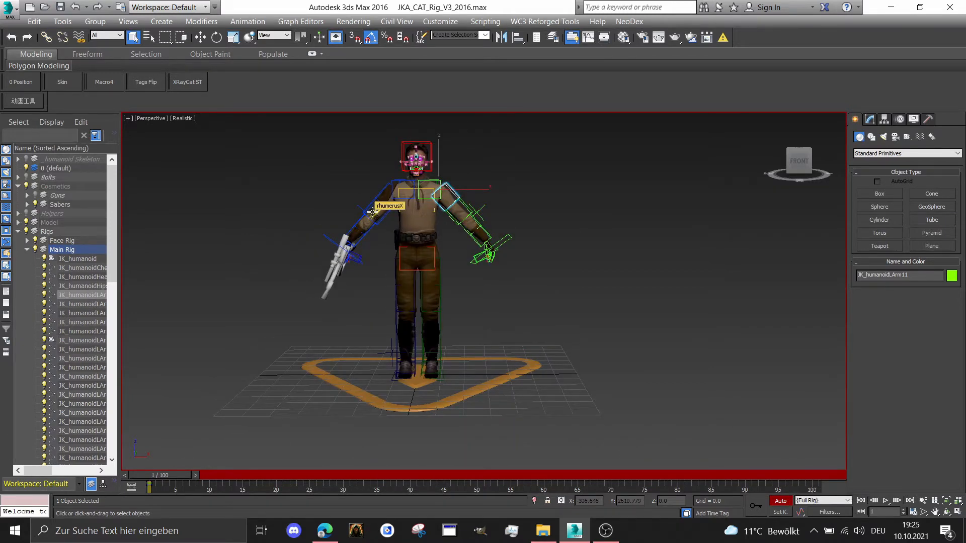
# Set the animation end time to 100 in the time configuration
pyautogui.click(912, 512)
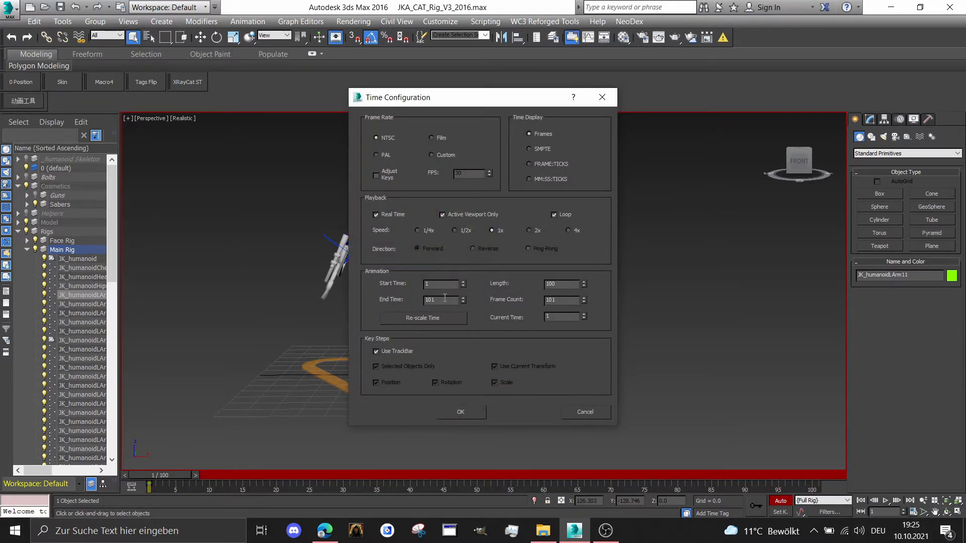
pyautogui.press('Return')
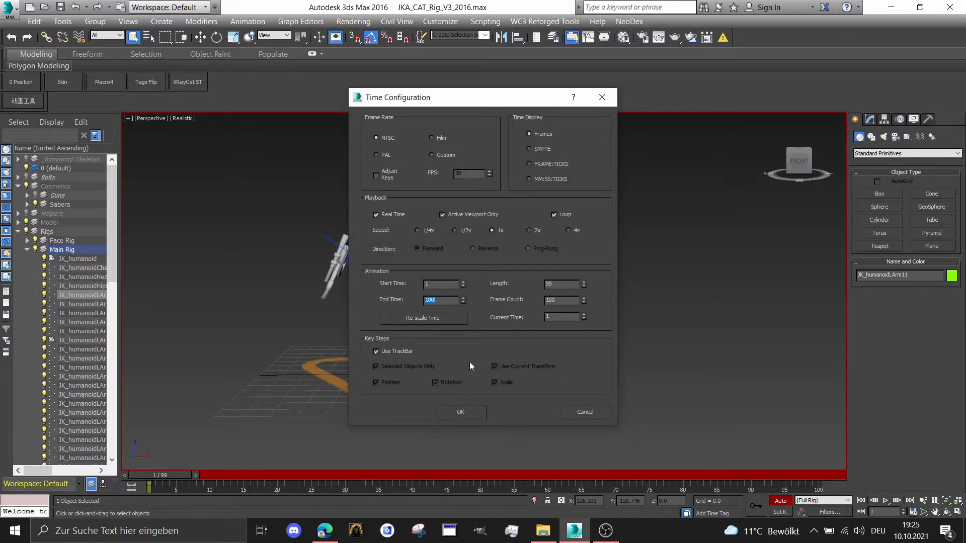
pyautogui.click(460, 417)
# Hide the Cosmetics layer so the guns and sabers no longer cover the character
pyautogui.scroll(2, 395, 244)
pyautogui.moveTo(402, 244); pyautogui.dragTo(442, 251, button='middle')
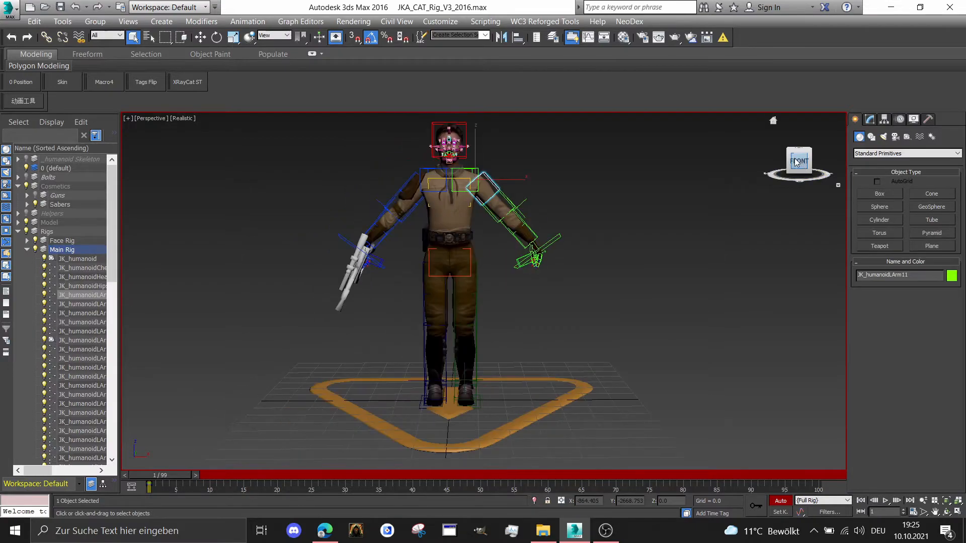
pyautogui.moveTo(801, 163); pyautogui.dragTo(754, 162)
pyautogui.scroll(1, 642, 231)
pyautogui.scroll(1, 347, 203)
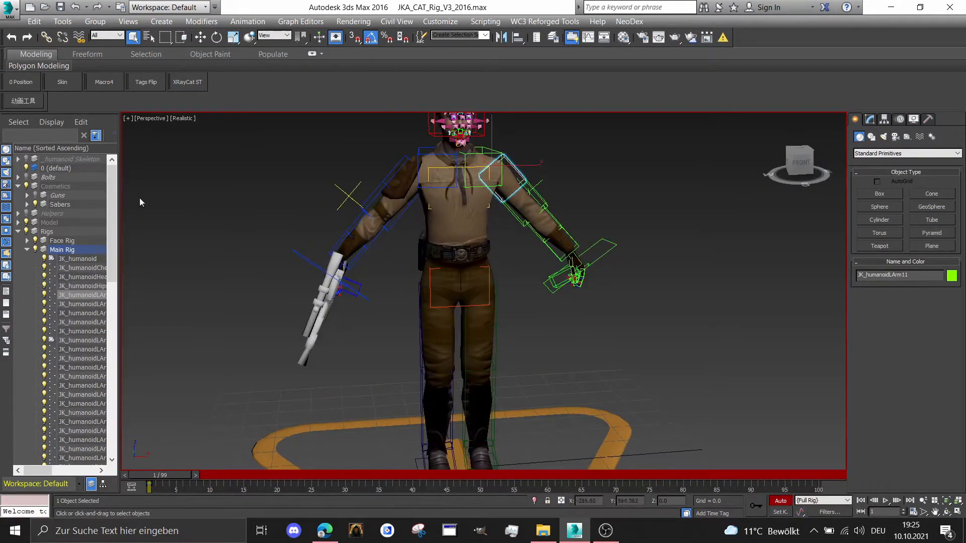
pyautogui.click(27, 186)
pyautogui.moveTo(235, 187); pyautogui.dragTo(186, 237, button='middle')
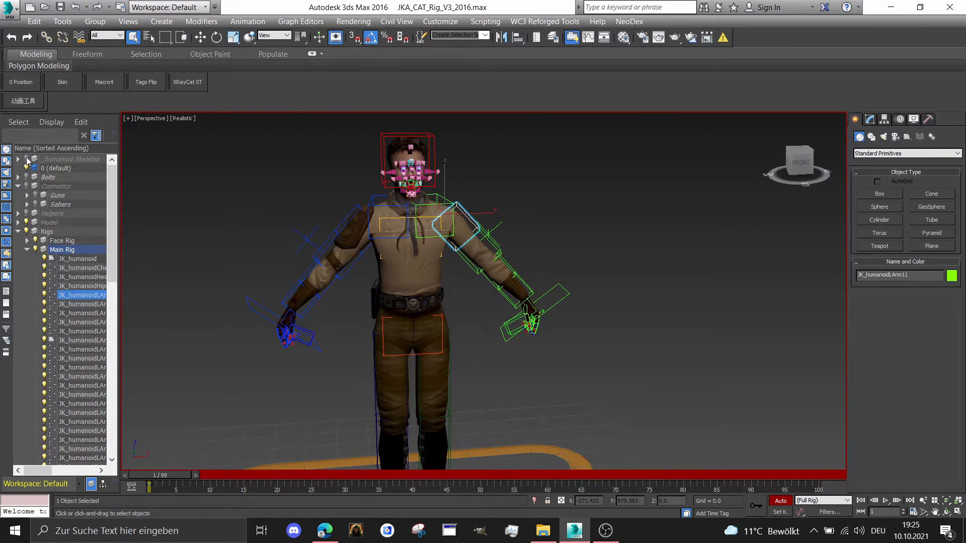
# Select the left leg platform and move it sideways away from the other foot to about X 9.4
pyautogui.scroll(5, 459, 198)
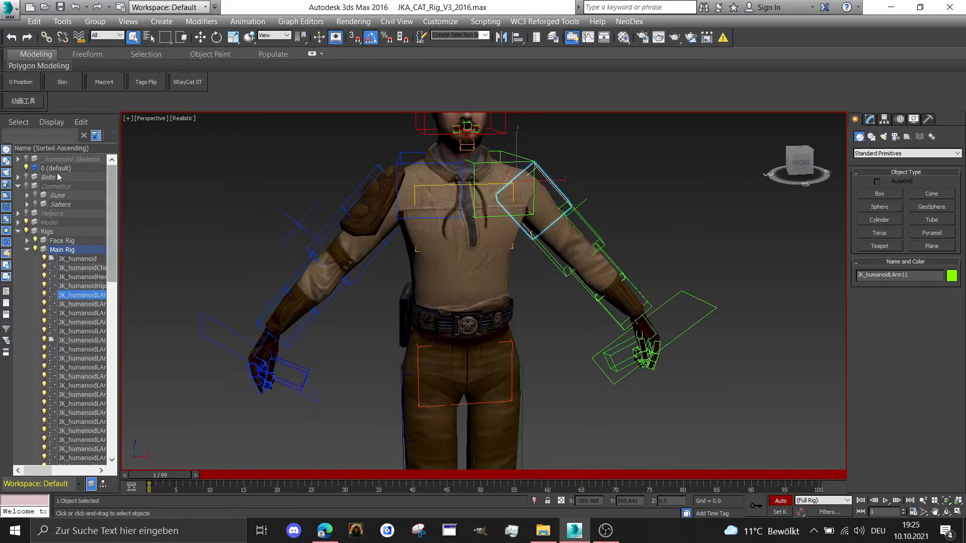
pyautogui.moveTo(485, 168); pyautogui.dragTo(553, 198, button='middle')
pyautogui.scroll(-4, 553, 199)
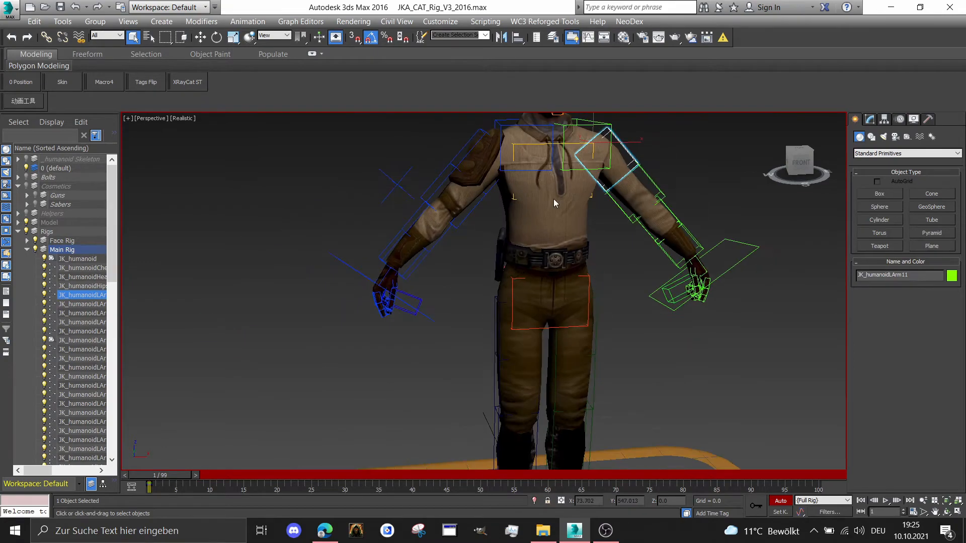
pyautogui.scroll(-3, 553, 199)
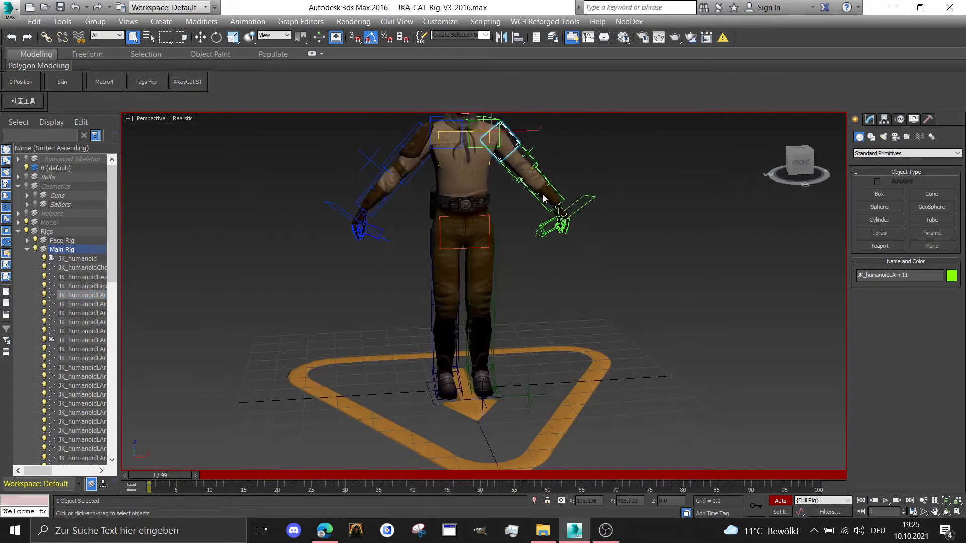
pyautogui.click(798, 168)
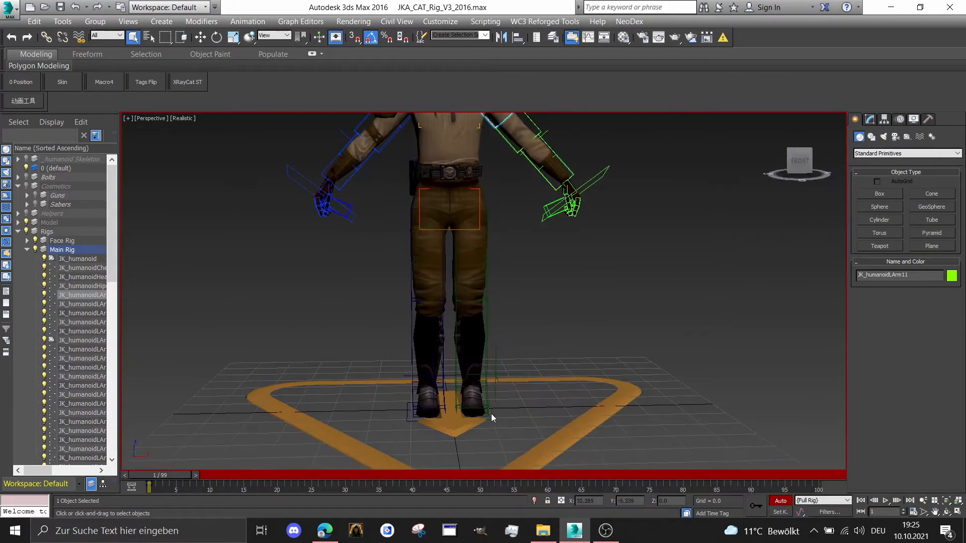
pyautogui.click(490, 414)
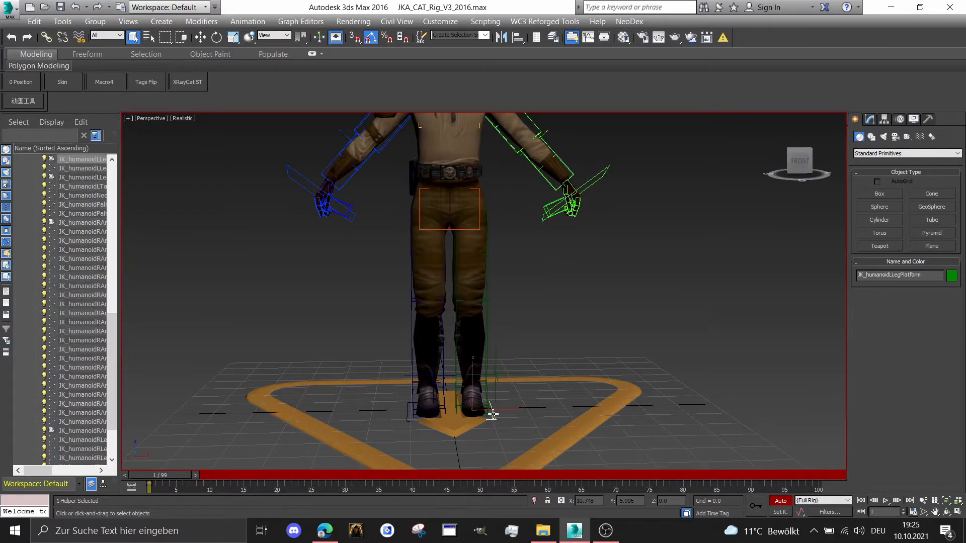
pyautogui.scroll(2, 491, 414)
pyautogui.rightClick(502, 399)
pyautogui.click(517, 411)
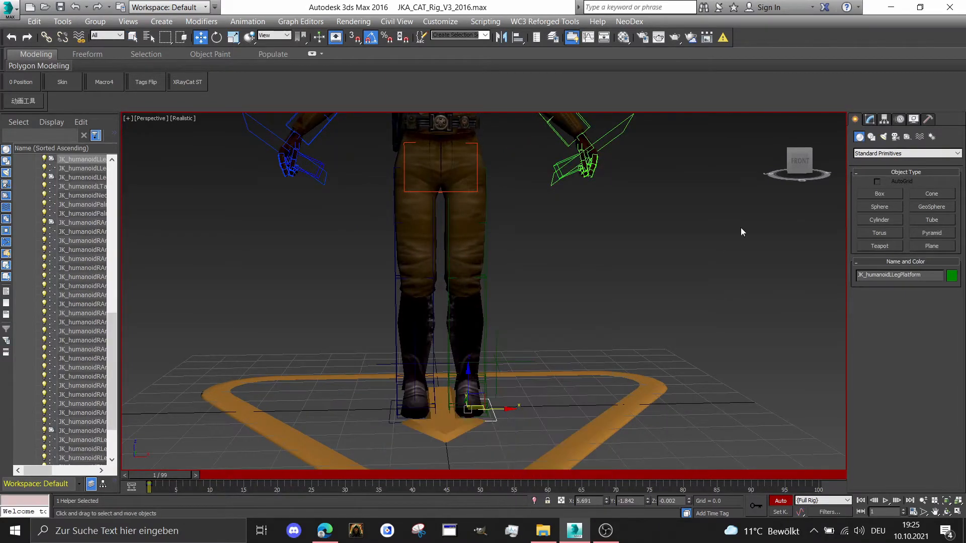
pyautogui.click(807, 159)
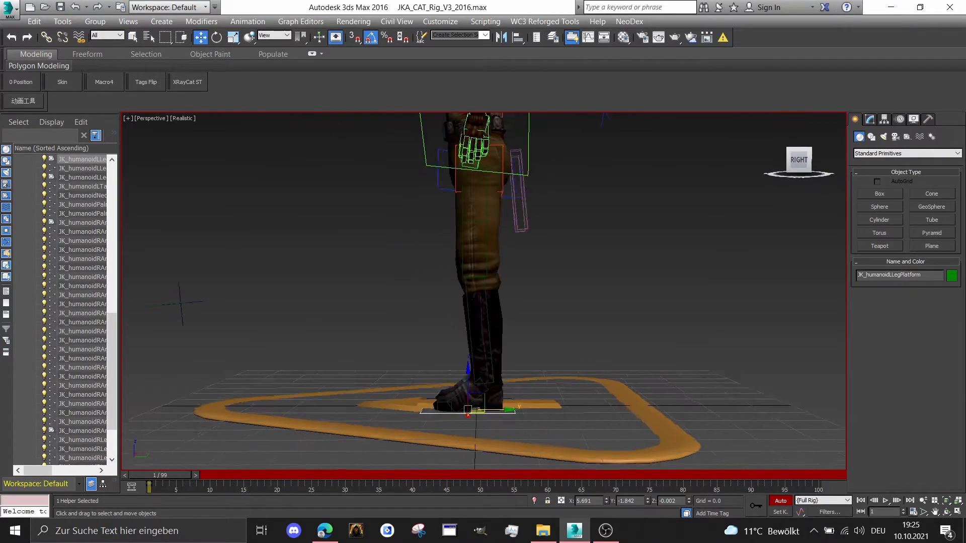
pyautogui.click(815, 162)
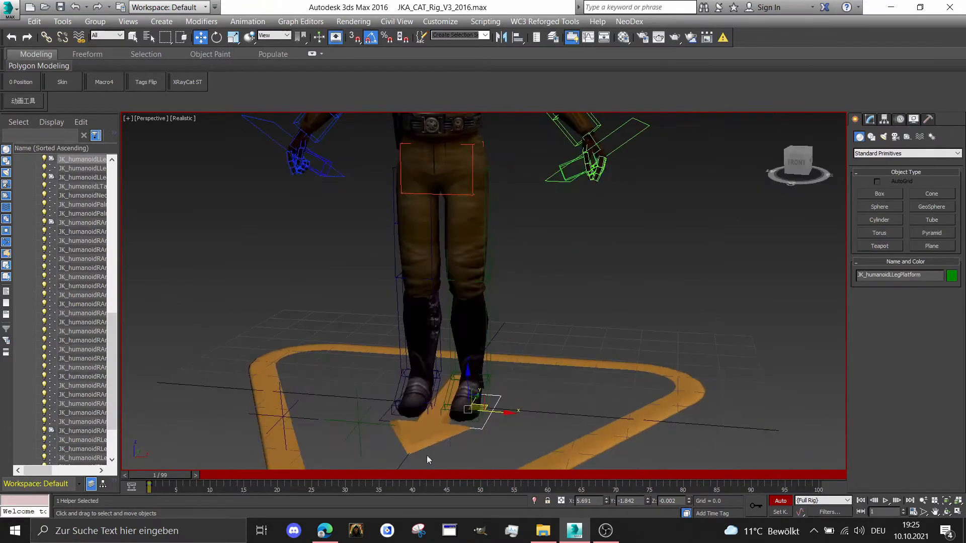
pyautogui.moveTo(502, 408); pyautogui.dragTo(505, 403)
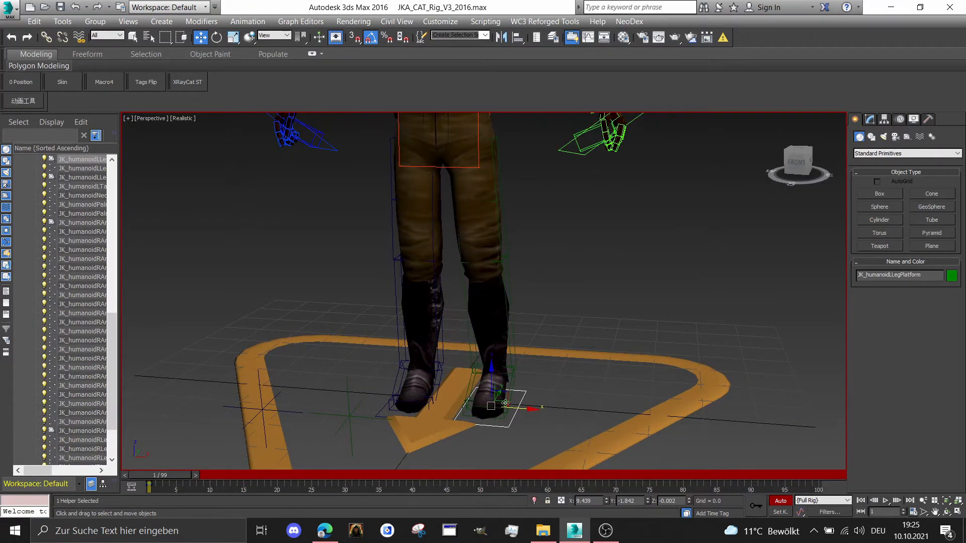
# Select the left arm IK target and set its limb IK/FK value to 0.0 in the motion parameters
pyautogui.scroll(-1, 377, 352)
pyautogui.moveTo(375, 296); pyautogui.dragTo(369, 412, button='middle')
pyautogui.scroll(-1, 599, 235)
pyautogui.click(585, 211)
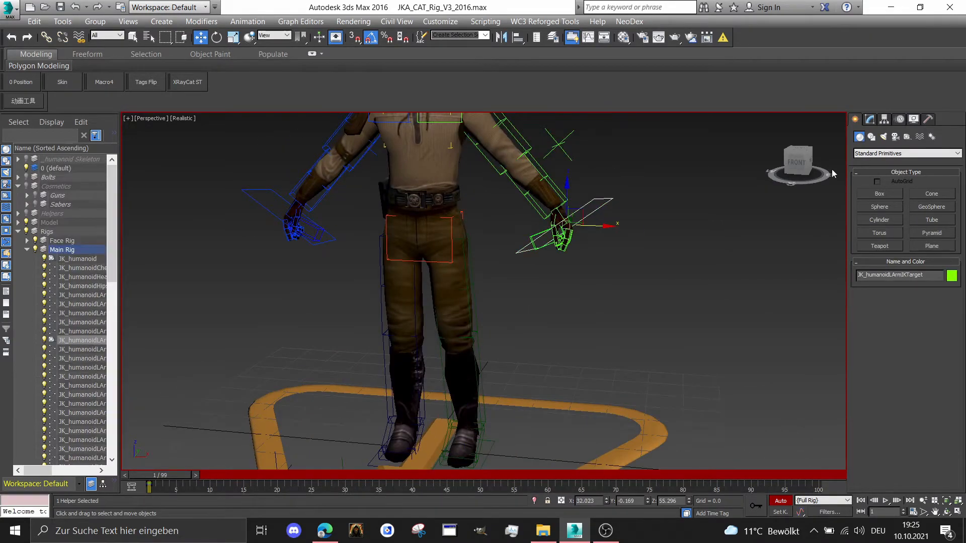
pyautogui.click(900, 120)
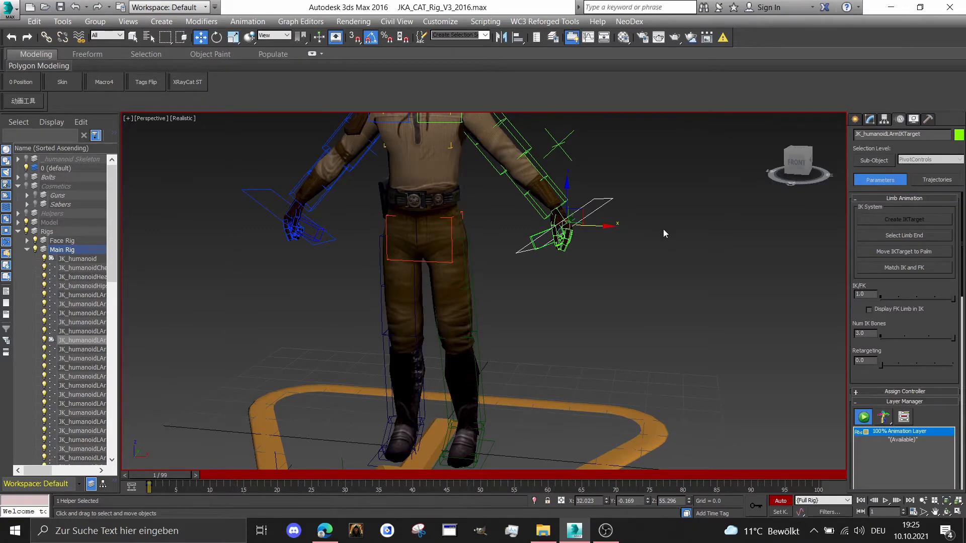
pyautogui.moveTo(399, 192); pyautogui.dragTo(441, 285, button='middle')
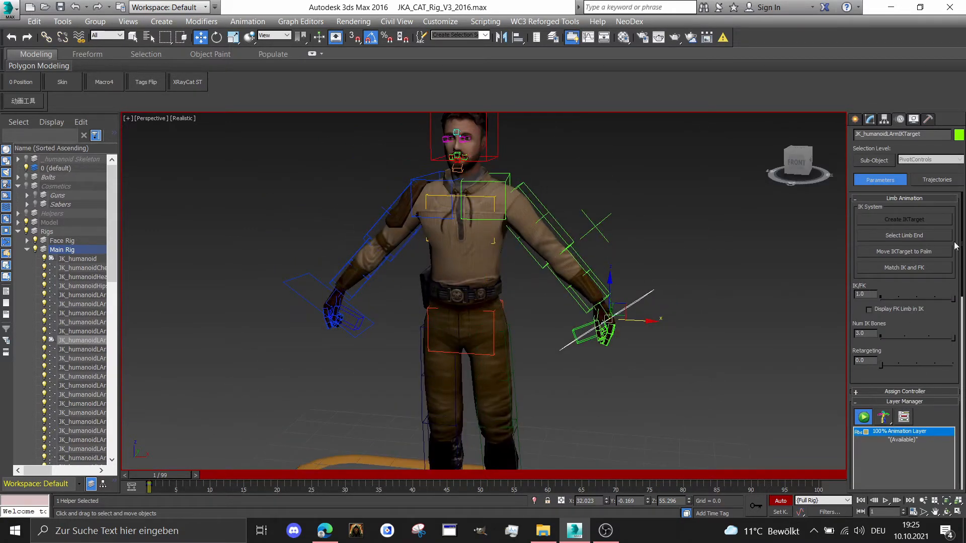
pyautogui.moveTo(951, 299); pyautogui.dragTo(880, 298)
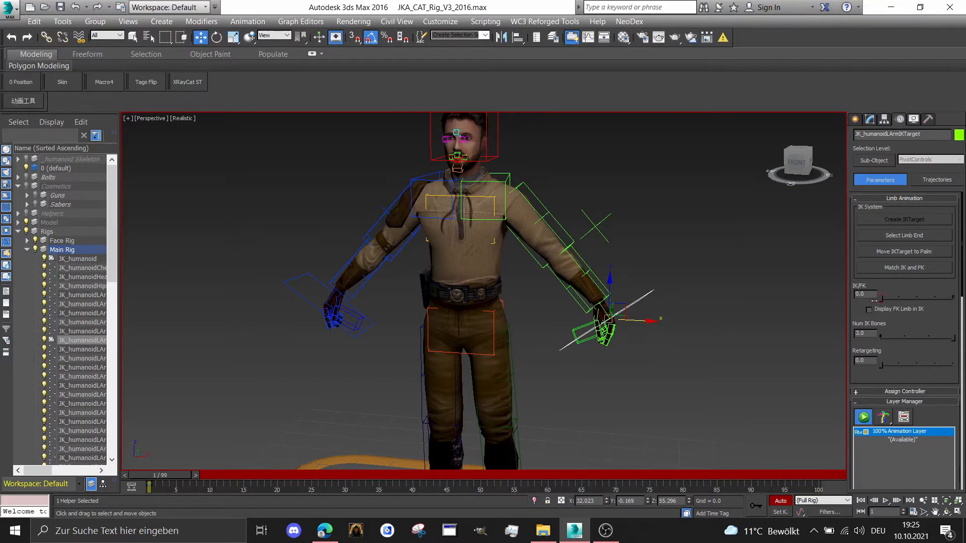
# Select the right arm IK target and set its limb IK/FK value to 0.0
pyautogui.scroll(3, 287, 287)
pyautogui.moveTo(302, 282); pyautogui.dragTo(302, 282)
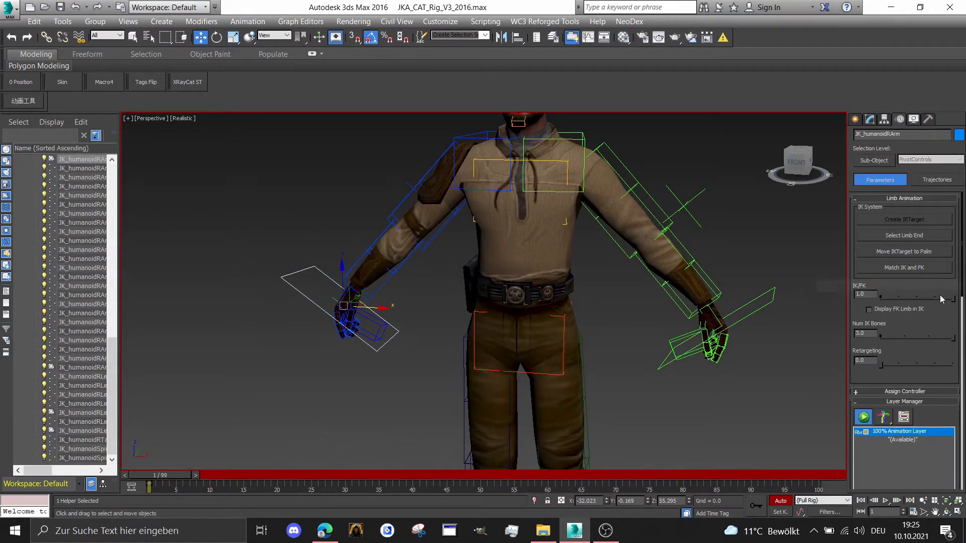
pyautogui.moveTo(946, 298); pyautogui.dragTo(879, 298)
# Select the left leg platform and move it forward to about Y -8.7
pyautogui.moveTo(495, 272); pyautogui.dragTo(508, 287, button='middle')
pyautogui.scroll(-4, 506, 196)
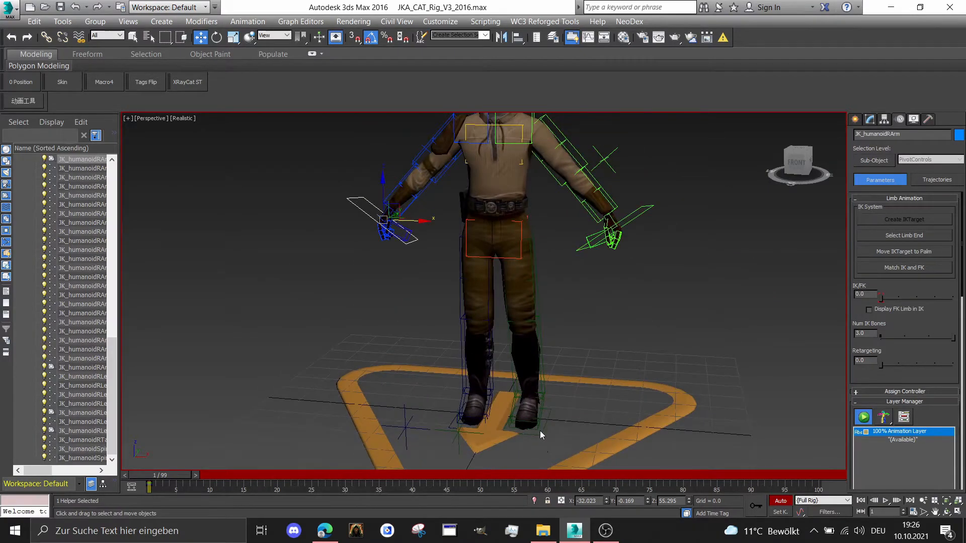
pyautogui.click(540, 431)
pyautogui.click(542, 430)
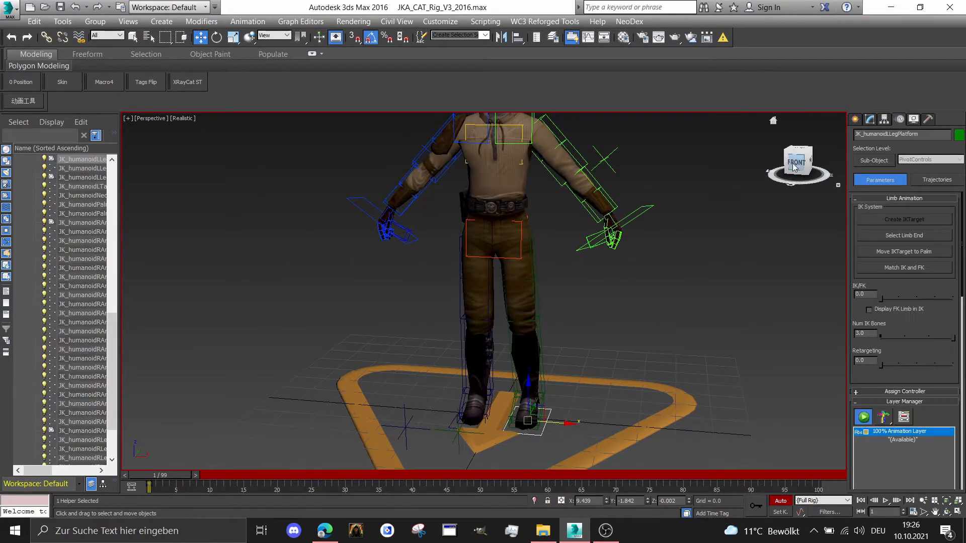
pyautogui.moveTo(796, 164); pyautogui.dragTo(692, 168)
pyautogui.moveTo(660, 316); pyautogui.dragTo(623, 274, button='middle')
pyautogui.scroll(1, 622, 274)
pyautogui.moveTo(496, 424); pyautogui.dragTo(464, 425)
pyautogui.moveTo(799, 158); pyautogui.dragTo(900, 159)
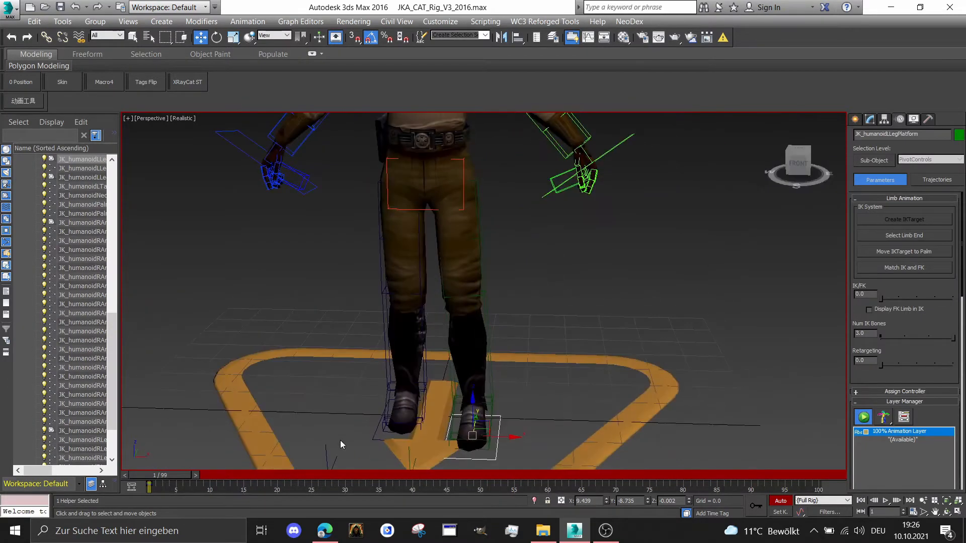
# Rotate the left leg platform to about -155 degrees in X so the left foot turns outward
pyautogui.rightClick(585, 401)
pyautogui.click(601, 423)
pyautogui.moveTo(497, 457); pyautogui.dragTo(442, 403)
pyautogui.hotkey('ctrl', 'z')
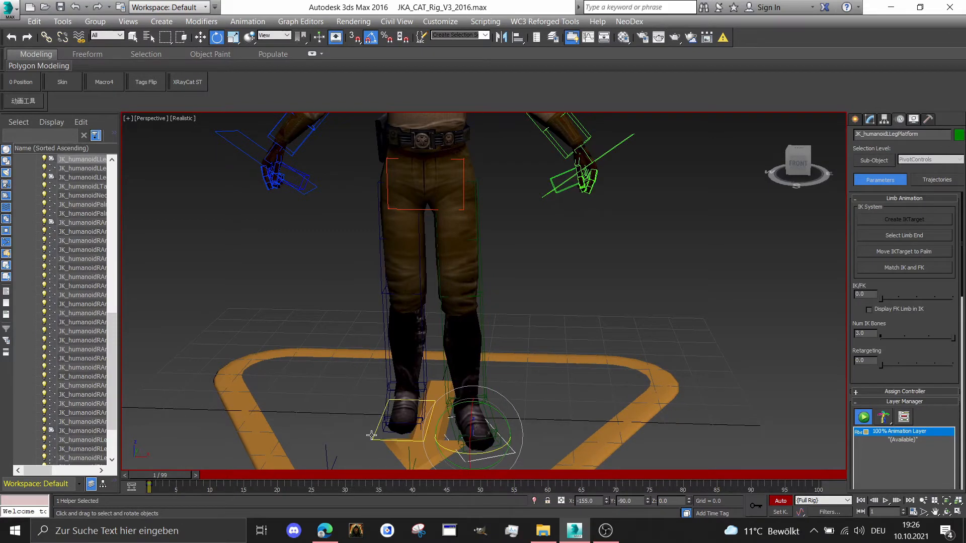
# Rotate the right leg platform outward to 170 degrees in X and move it sideways to about X -11.8
pyautogui.rightClick(378, 397)
pyautogui.click(390, 449)
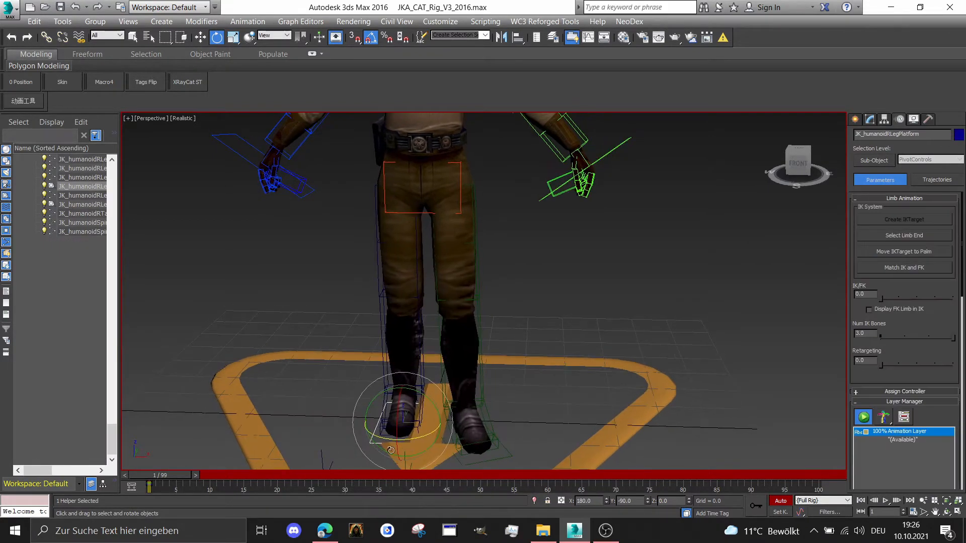
pyautogui.rightClick(406, 402)
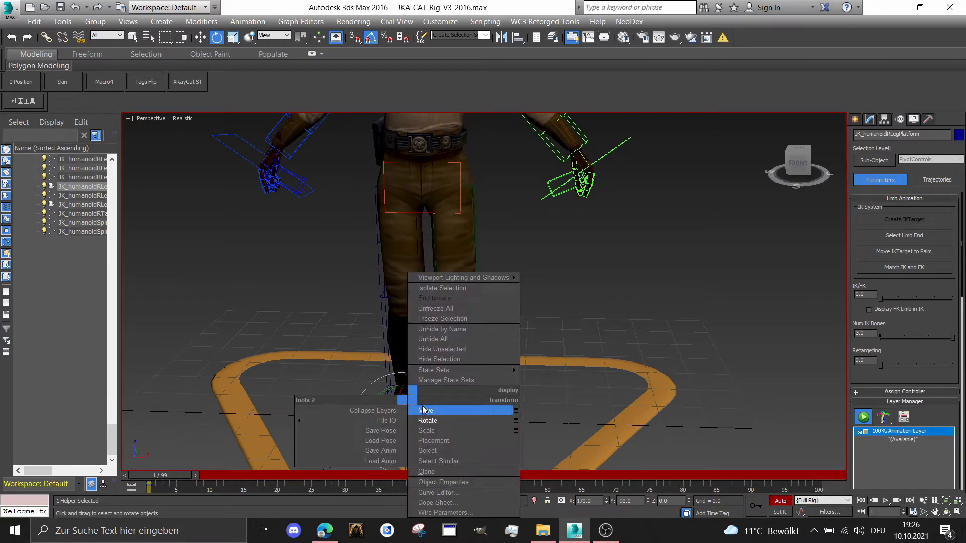
pyautogui.click(432, 405)
pyautogui.moveTo(433, 428); pyautogui.dragTo(404, 427)
# Select the hips control and move it slightly forward between the two feet in a side view
pyautogui.scroll(-2, 405, 425)
pyautogui.moveTo(794, 165); pyautogui.dragTo(857, 157)
pyautogui.moveTo(459, 243); pyautogui.dragTo(460, 265, button='middle')
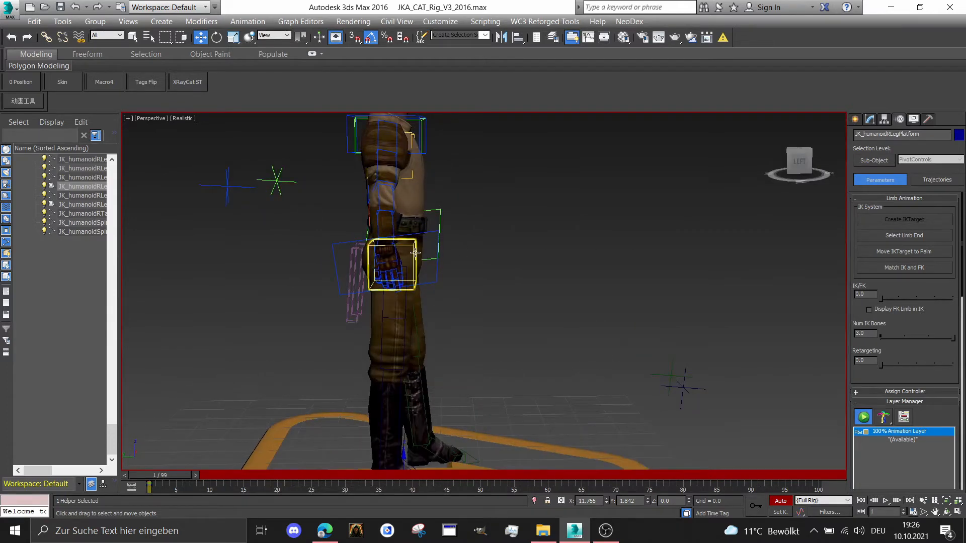
pyautogui.click(406, 233)
pyautogui.moveTo(399, 235); pyautogui.dragTo(431, 237)
# Rotate the hips about the vertical axis to 175 degrees in X
pyautogui.rightClick(408, 241)
pyautogui.click(432, 261)
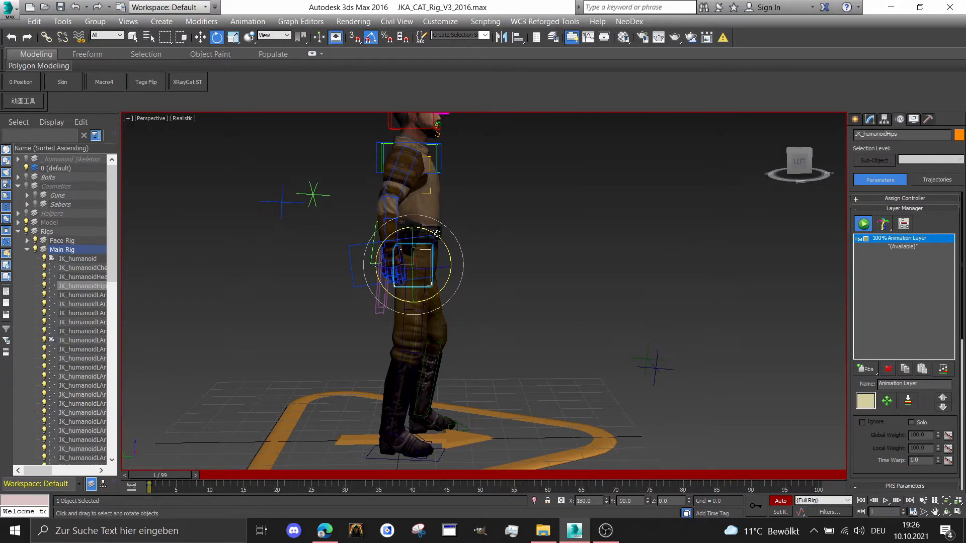
pyautogui.moveTo(810, 161); pyautogui.dragTo(771, 166)
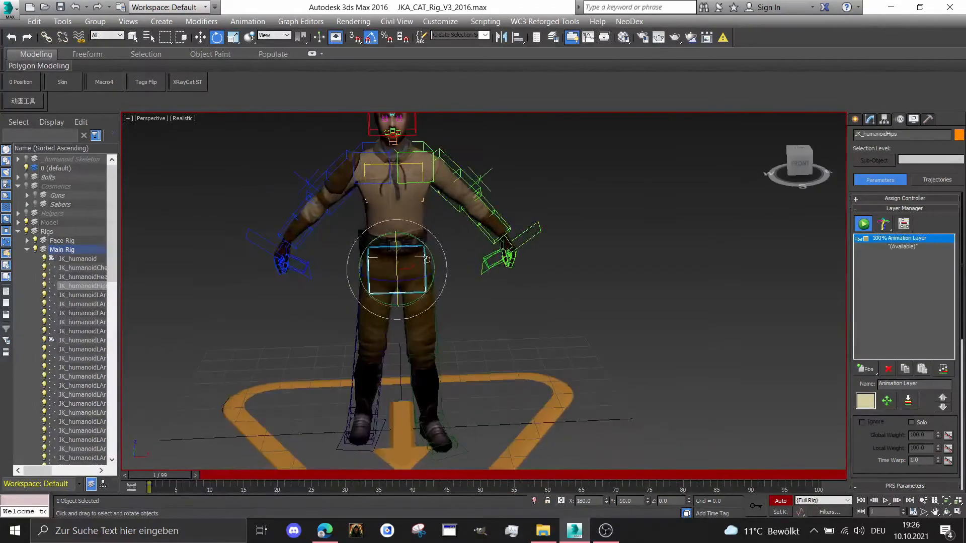
pyautogui.scroll(3, 426, 259)
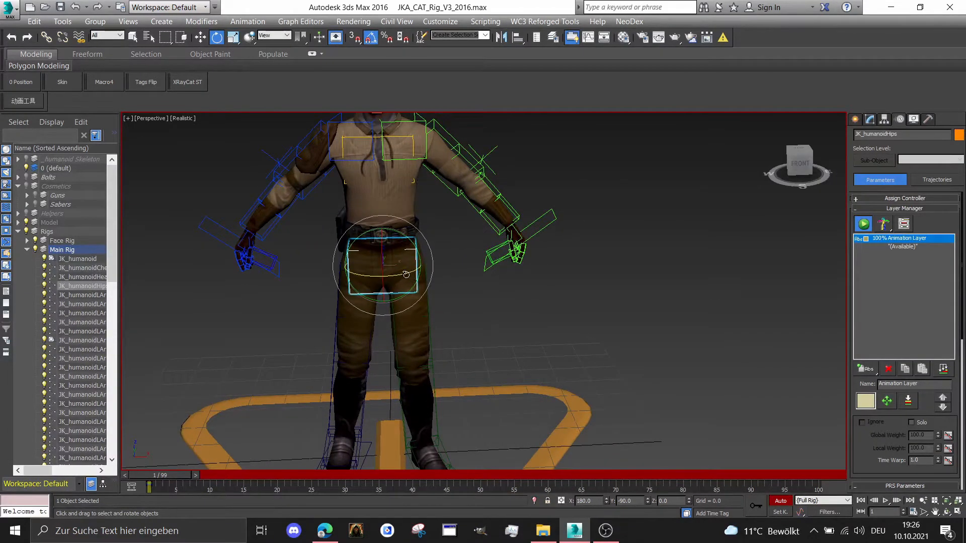
pyautogui.moveTo(406, 275); pyautogui.dragTo(405, 276)
pyautogui.scroll(-4, 366, 434)
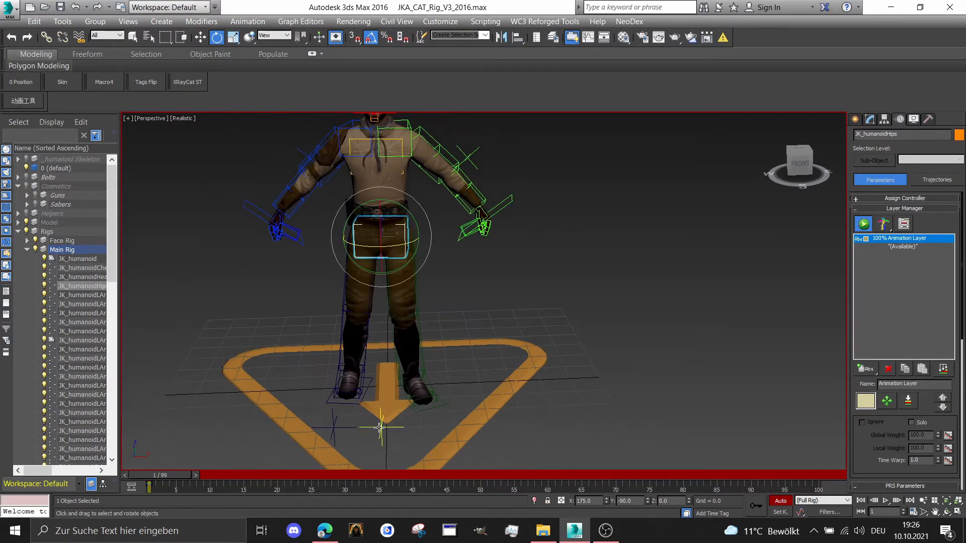
# Move the leg up-vector helpers outward in front of the feet, the left to about X 25.5 and the right to about X -20.4
pyautogui.click(379, 427)
pyautogui.rightClick(379, 427)
pyautogui.click(400, 411)
pyautogui.click(412, 423)
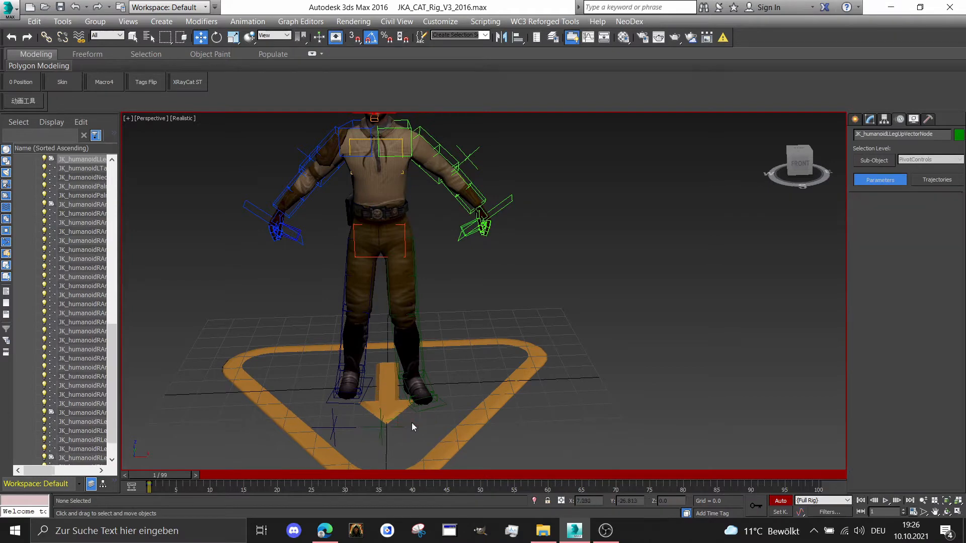
pyautogui.click(382, 427)
pyautogui.moveTo(400, 427); pyautogui.dragTo(482, 422)
pyautogui.scroll(2, 308, 385)
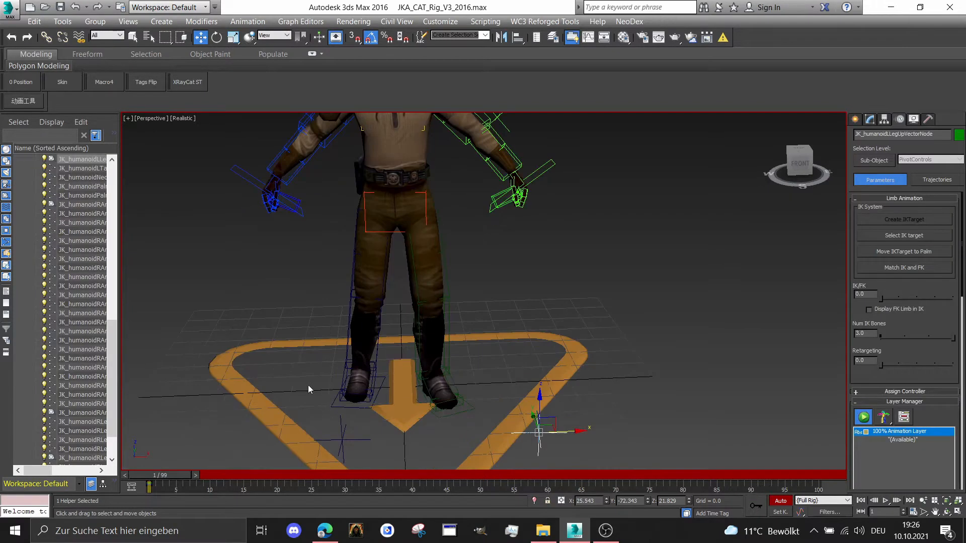
pyautogui.click(343, 438)
pyautogui.moveTo(365, 438); pyautogui.dragTo(315, 436)
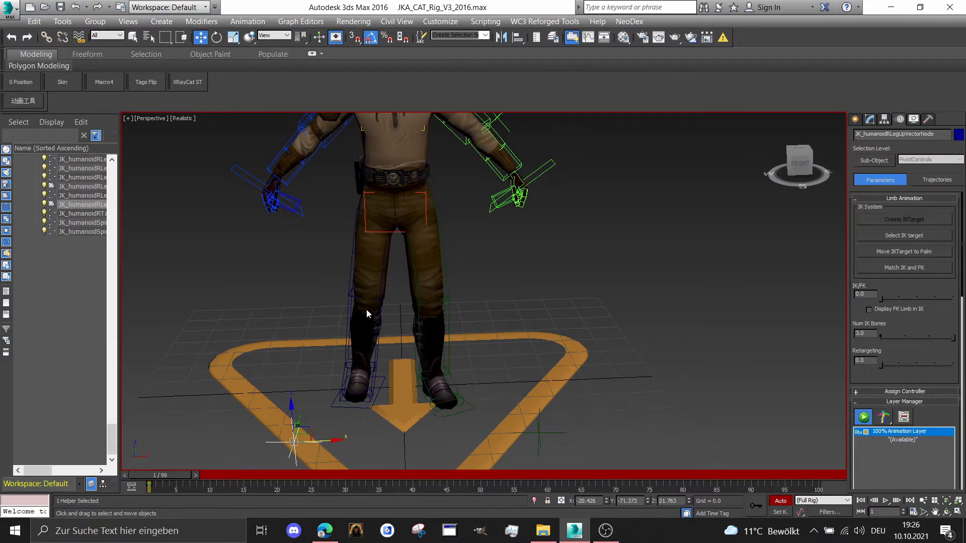
# Select the hips control and shift it to about X -1.9, Y -4.1, Z 50.9
pyautogui.scroll(-3, 366, 309)
pyautogui.moveTo(398, 273); pyautogui.dragTo(395, 347, button='middle')
pyautogui.click(800, 164)
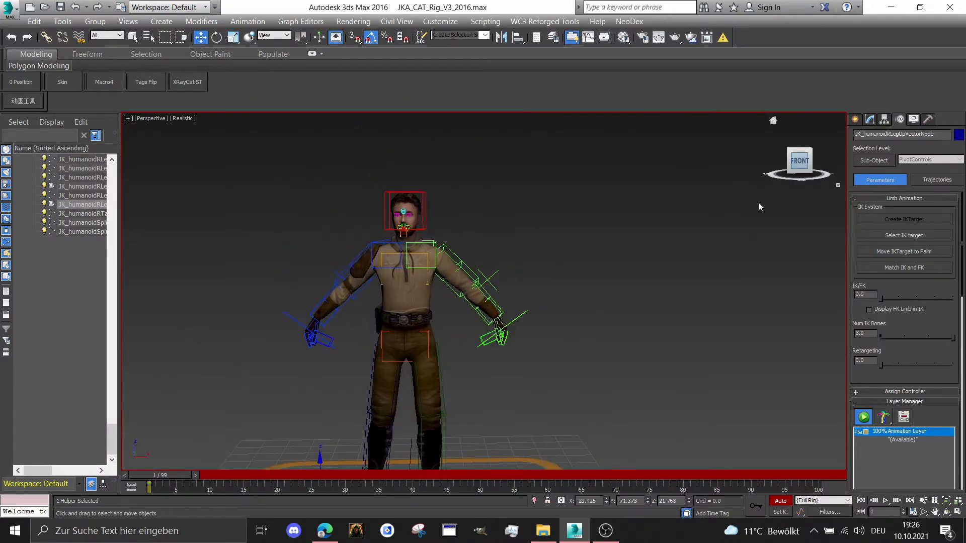
pyautogui.scroll(3, 345, 319)
pyautogui.click(461, 284)
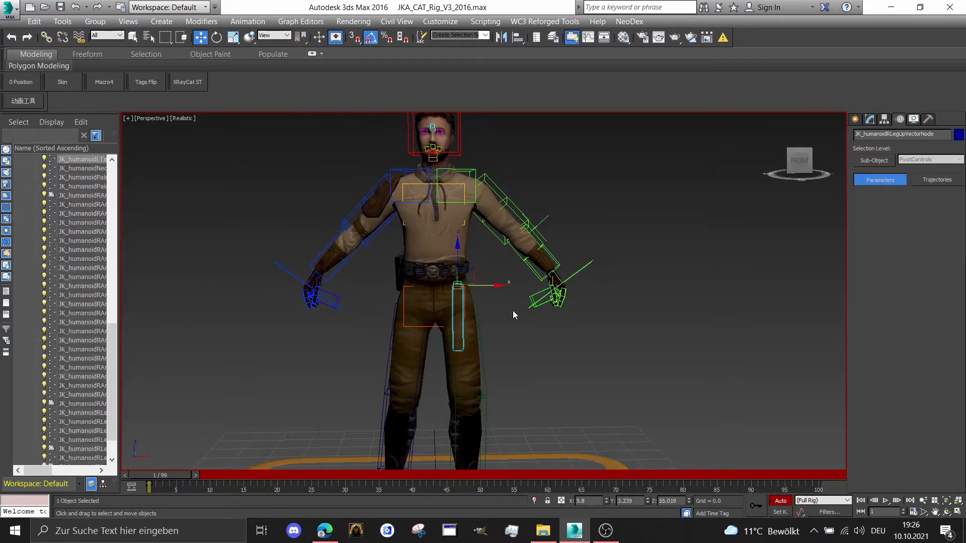
pyautogui.click(547, 351)
pyautogui.moveTo(549, 353); pyautogui.dragTo(536, 320, button='middle')
pyautogui.click(447, 251)
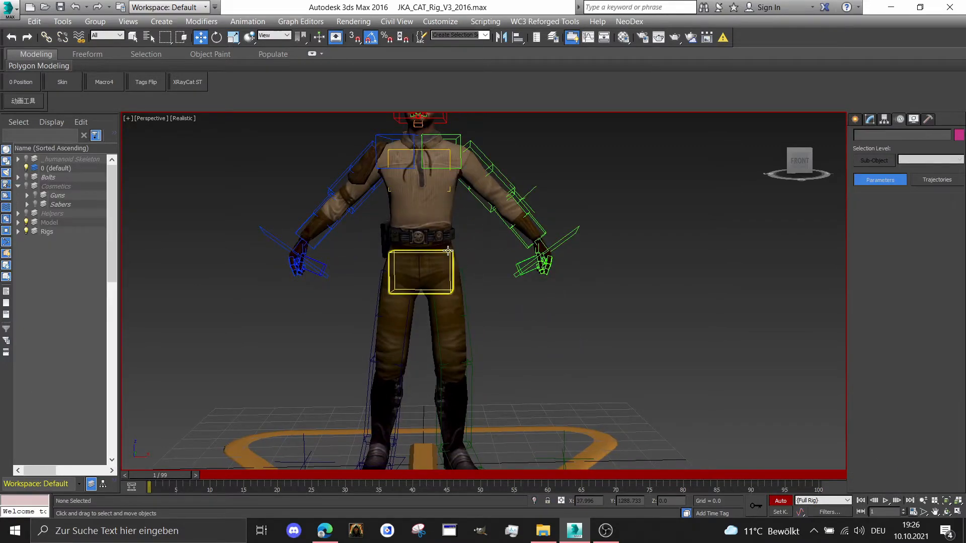
pyautogui.moveTo(462, 272); pyautogui.dragTo(451, 275)
pyautogui.scroll(-2, 451, 274)
pyautogui.moveTo(452, 274); pyautogui.dragTo(449, 299, button='middle')
# Bring the left arm IK target in and down beside the hip, ending about 2 units further inward and 2.3 lower
pyautogui.moveTo(795, 170)
pyautogui.mouseDown()
pyautogui.moveTo(847, 190)
pyautogui.moveTo(877, 176)
pyautogui.moveTo(833, 191)
pyautogui.moveTo(795, 182)
pyautogui.mouseUp()
pyautogui.scroll(2, 553, 231)
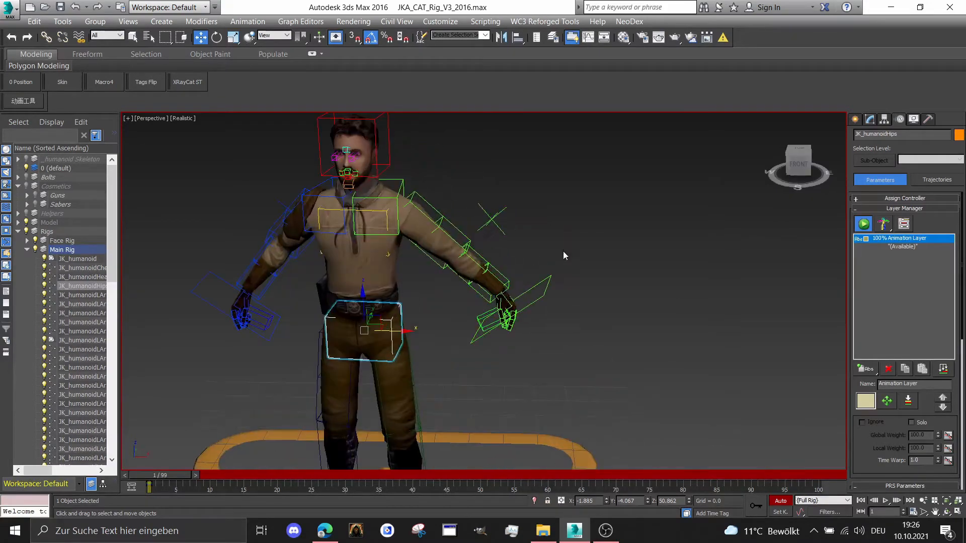
pyautogui.click(537, 294)
pyautogui.scroll(3, 539, 292)
pyautogui.moveTo(550, 304); pyautogui.dragTo(440, 332)
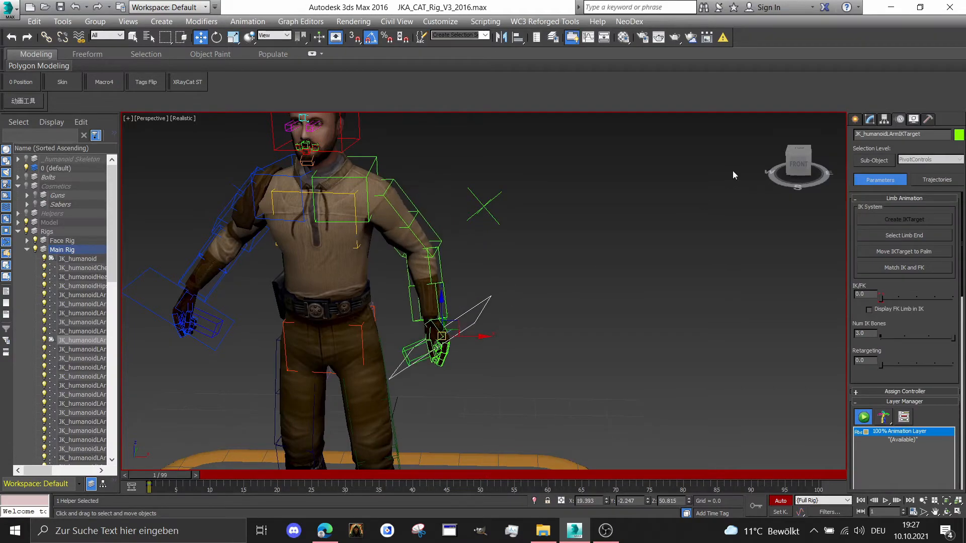
pyautogui.moveTo(798, 165); pyautogui.dragTo(695, 234)
pyautogui.scroll(3, 518, 312)
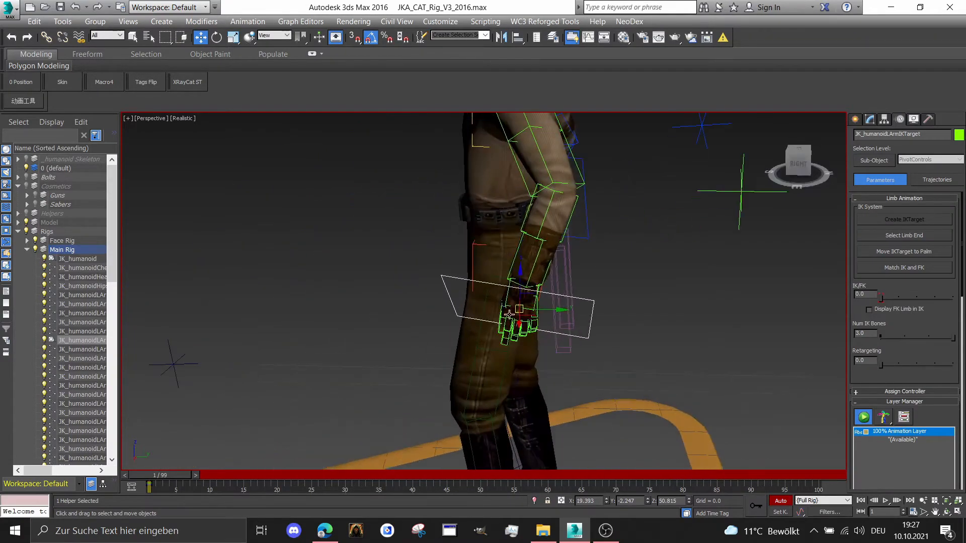
pyautogui.click(767, 171)
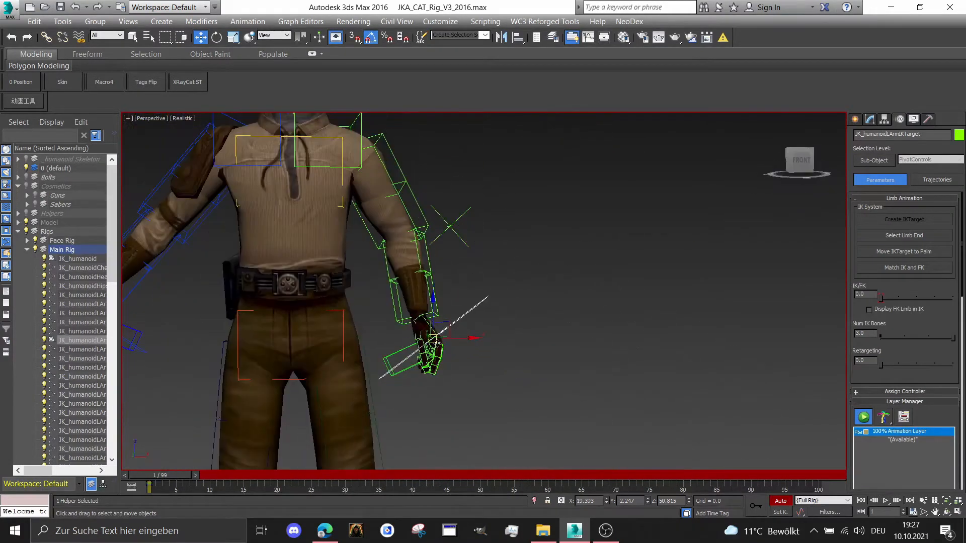
pyautogui.moveTo(436, 342); pyautogui.dragTo(420, 355)
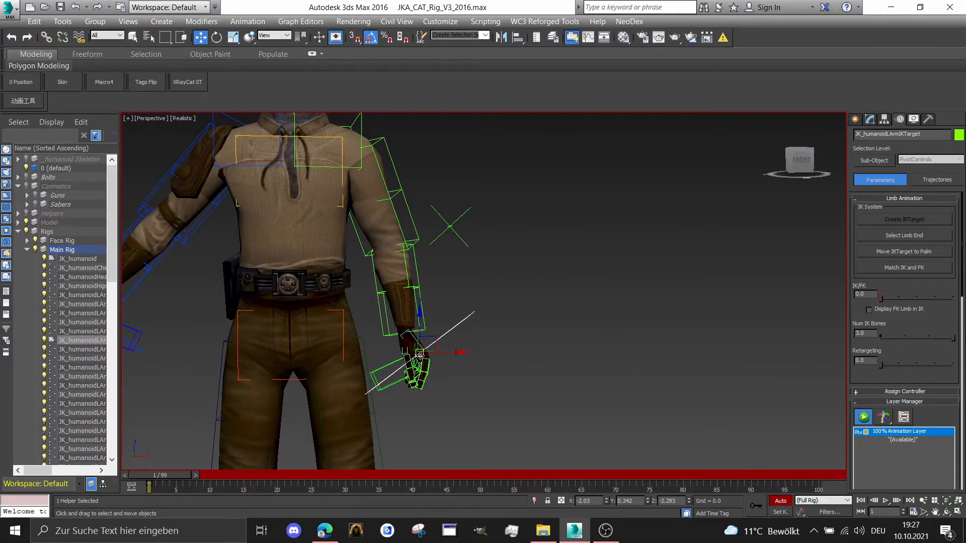
# Rotate the left arm IK target about 15 degrees in Y, adjust its angle from the side, and move it to about X 17.4, Y -3.0, Z 47.6
pyautogui.rightClick(420, 355)
pyautogui.click(442, 374)
pyautogui.moveTo(443, 324); pyautogui.dragTo(451, 328)
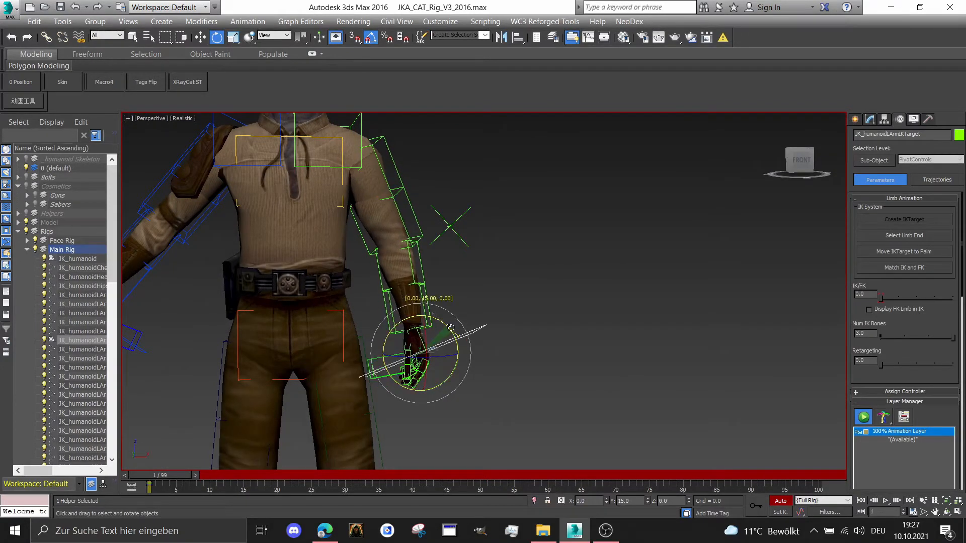
pyautogui.keyDown('alt'); pyautogui.moveTo(508, 308); pyautogui.dragTo(485, 264, button='middle'); pyautogui.keyUp('alt')
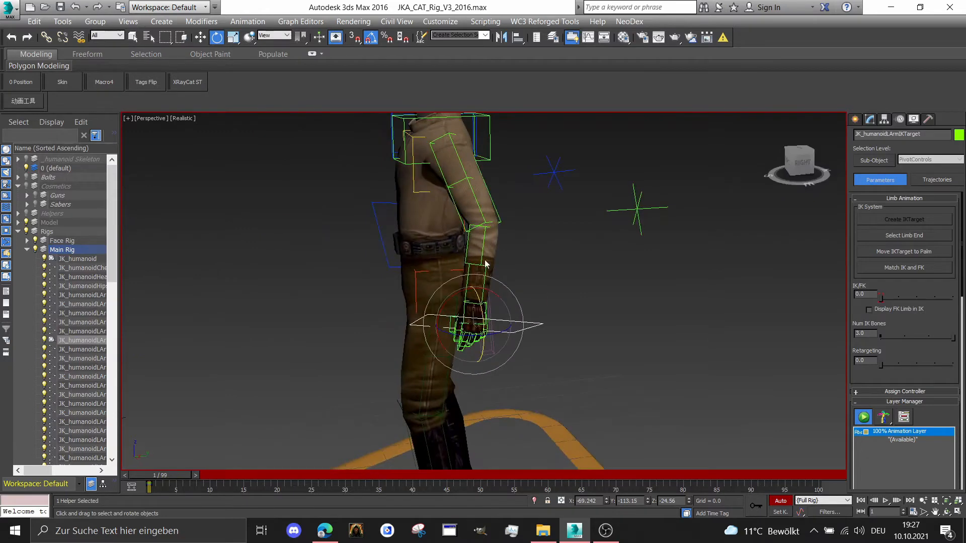
pyautogui.keyDown('alt'); pyautogui.moveTo(478, 301); pyautogui.dragTo(496, 288, button='middle'); pyautogui.keyUp('alt')
pyautogui.rightClick(496, 289)
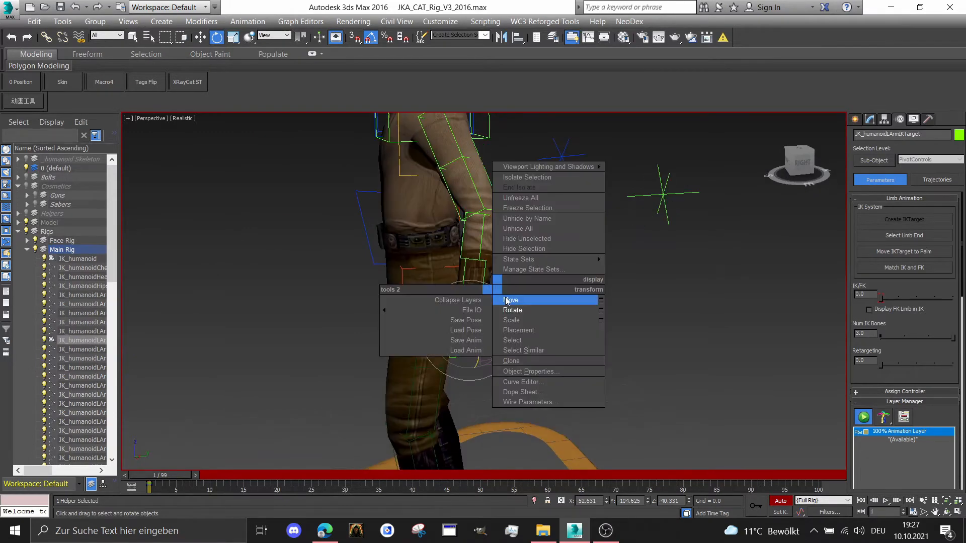
pyautogui.click(543, 300)
pyautogui.moveTo(468, 330)
pyautogui.mouseDown()
pyautogui.moveTo(450, 344)
pyautogui.moveTo(465, 315)
pyautogui.mouseUp()
# Rotate the left collarbone to about 5 degrees in Y and 7.2 degrees in Z to lower the left shoulder
pyautogui.scroll(-2, 466, 315)
pyautogui.keyDown('alt'); pyautogui.moveTo(465, 316); pyautogui.dragTo(496, 302, button='middle'); pyautogui.keyUp('alt')
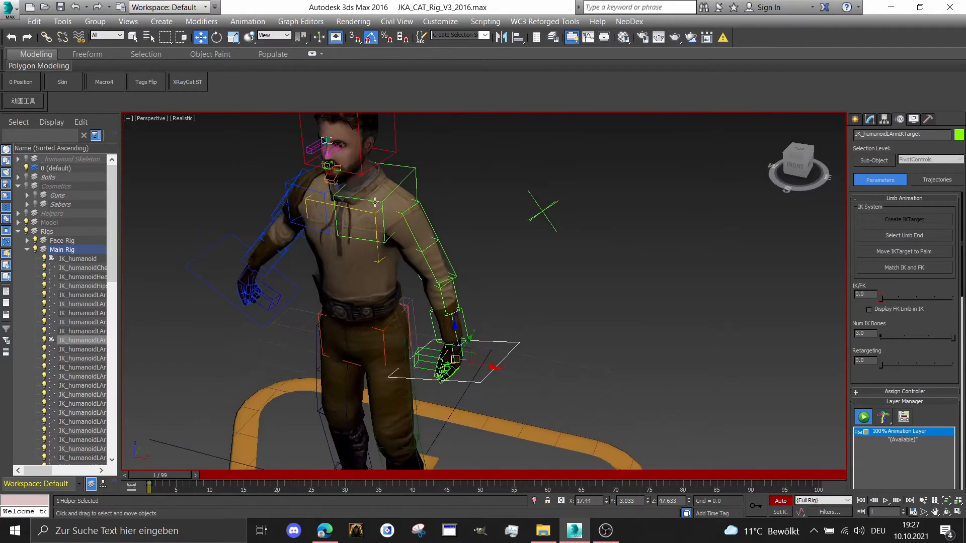
pyautogui.scroll(1, 377, 200)
pyautogui.click(377, 199)
pyautogui.rightClick(377, 199)
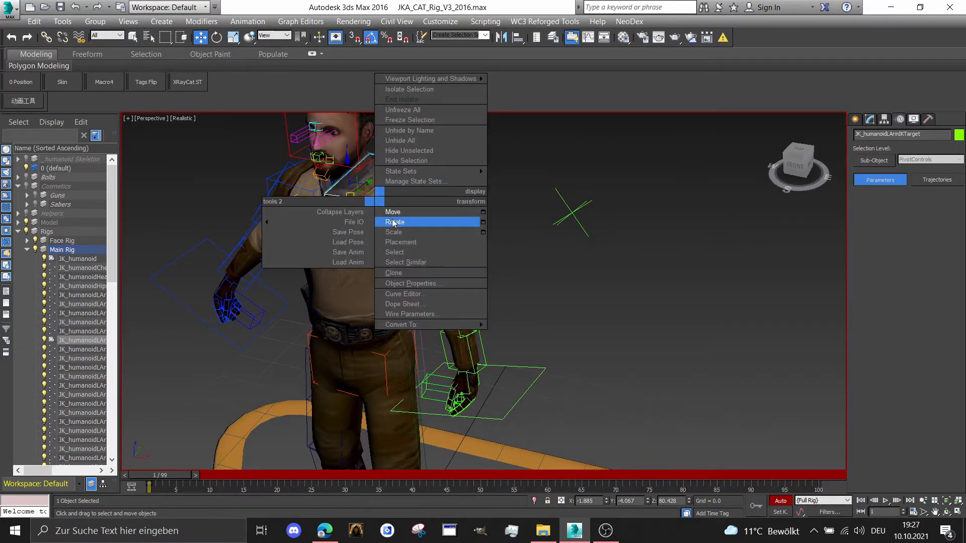
pyautogui.click(397, 217)
pyautogui.click(785, 164)
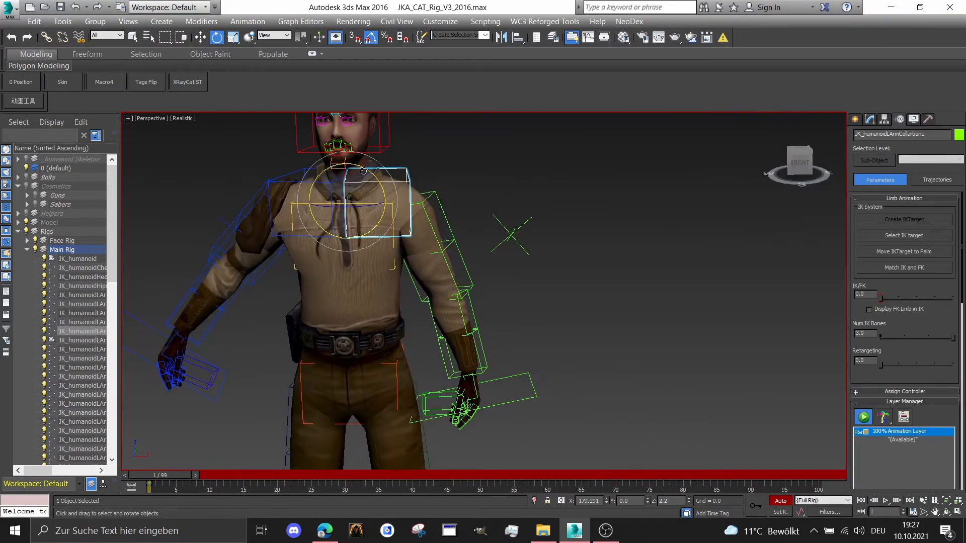
pyautogui.moveTo(364, 171); pyautogui.dragTo(370, 204)
pyautogui.scroll(-1, 317, 177)
pyautogui.scroll(1, 333, 184)
# Select the right collarbone, turn off angle snapping and set the rotation reference coordinate system to Local
pyautogui.click(328, 186)
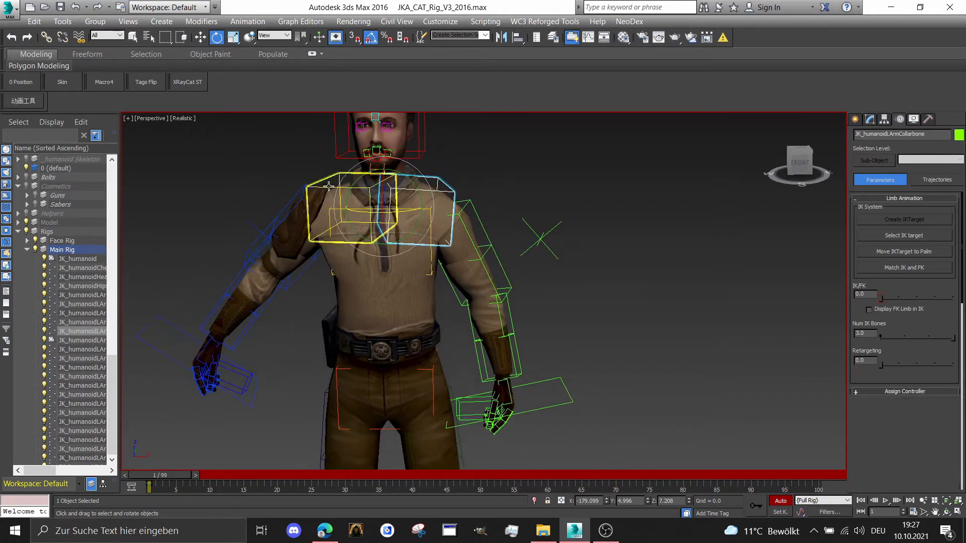
pyautogui.scroll(1, 327, 186)
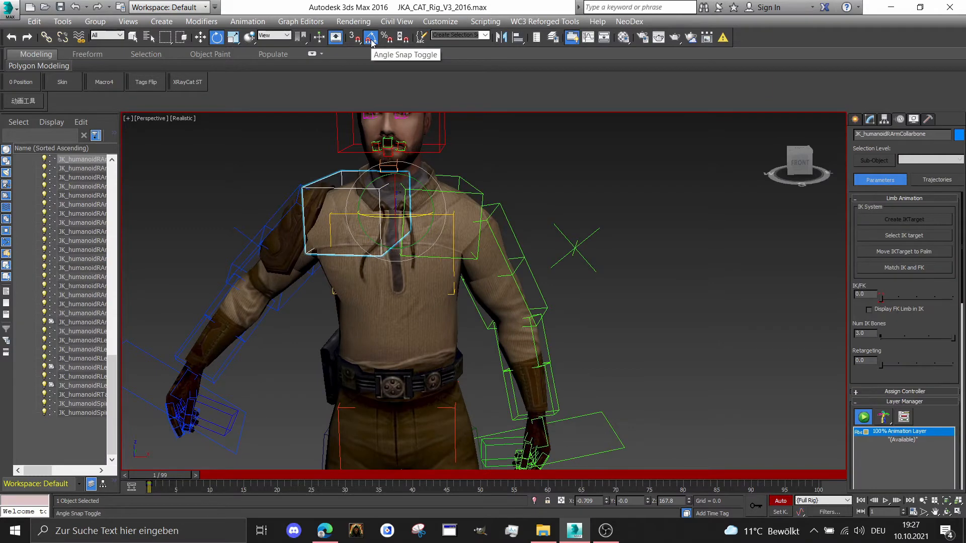
pyautogui.scroll(-1, 418, 181)
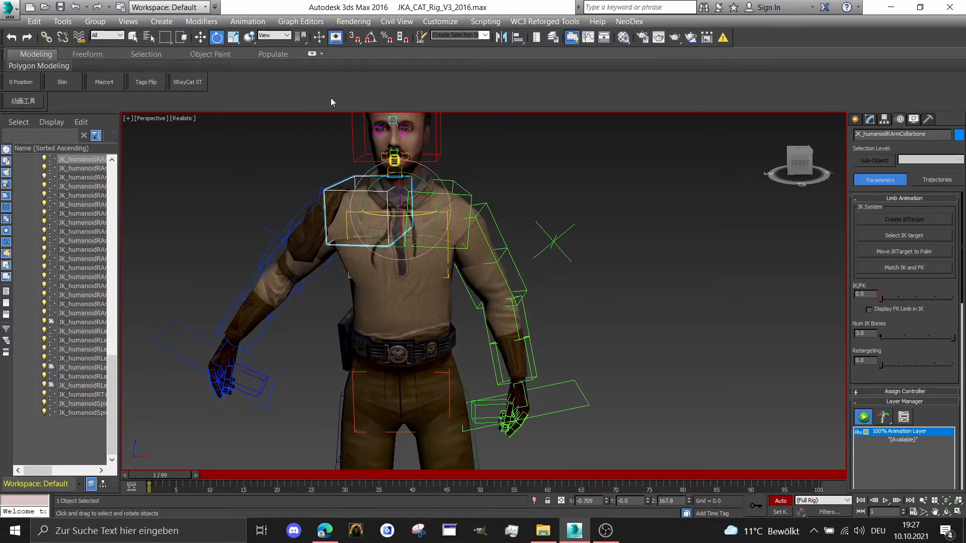
pyautogui.click(288, 37)
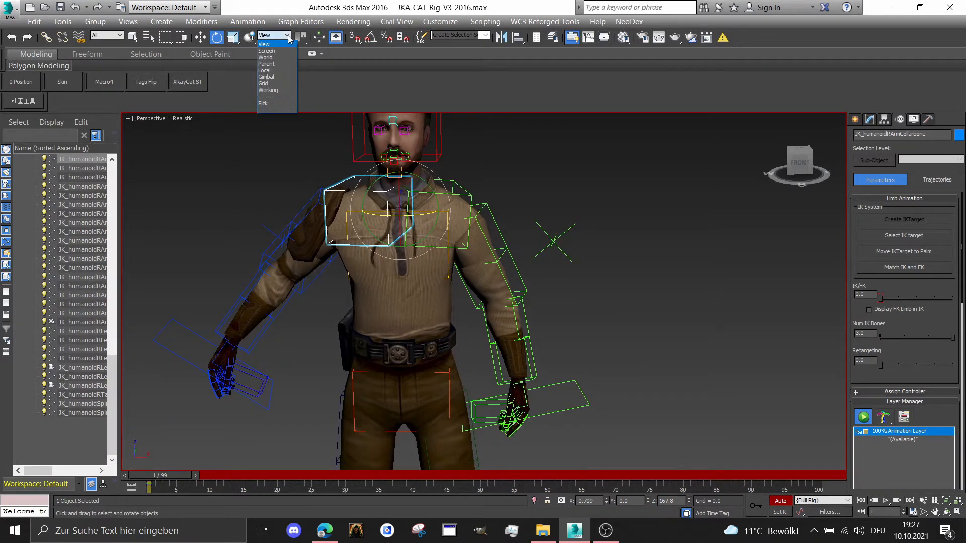
pyautogui.click(282, 71)
# Rotate the right collarbone slightly downward in local space to match the left shoulder, checking it from the front and side
pyautogui.scroll(2, 496, 239)
pyautogui.moveTo(384, 183); pyautogui.dragTo(401, 190, button='middle')
pyautogui.scroll(-1, 403, 198)
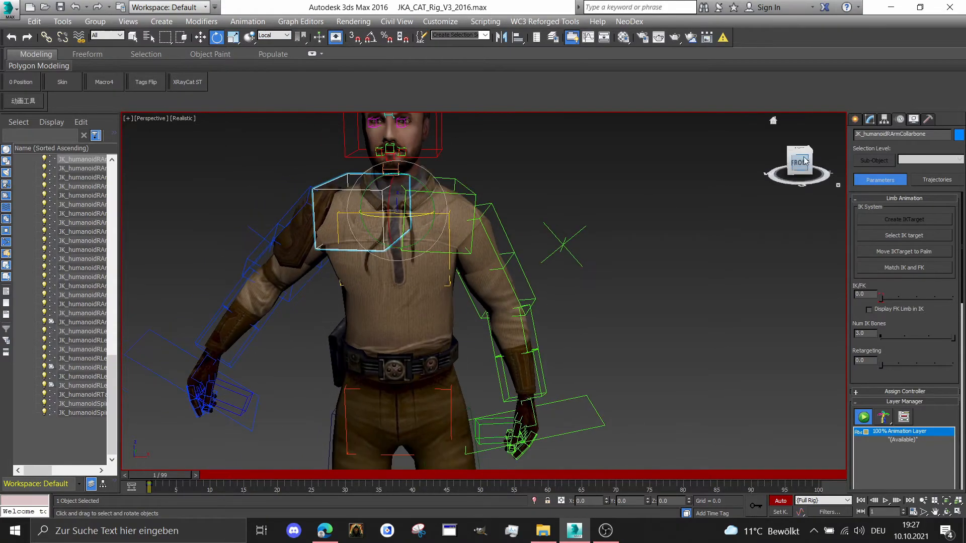
pyautogui.moveTo(805, 161)
pyautogui.mouseDown()
pyautogui.moveTo(849, 187)
pyautogui.moveTo(796, 157)
pyautogui.mouseUp()
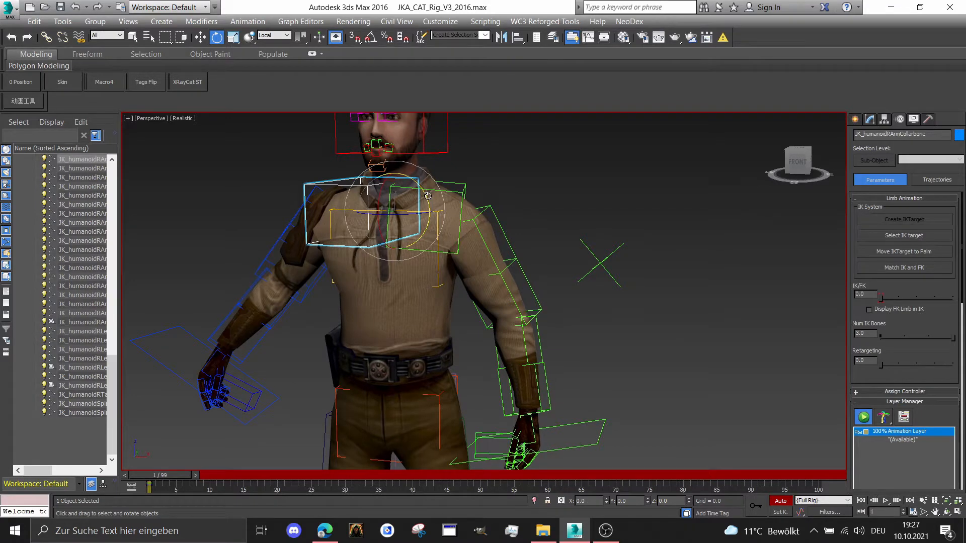
pyautogui.moveTo(431, 192); pyautogui.dragTo(420, 184)
pyautogui.moveTo(568, 221); pyautogui.dragTo(684, 203)
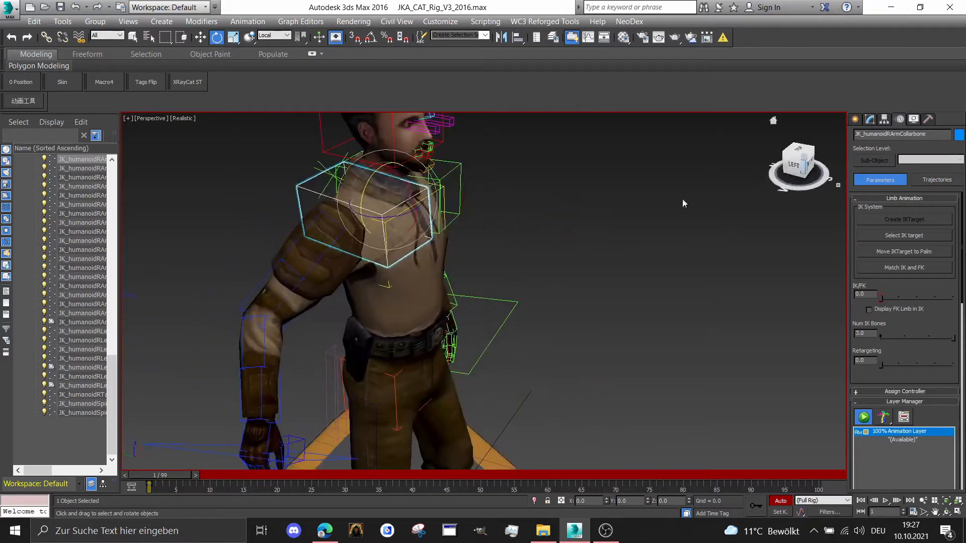
pyautogui.moveTo(797, 168); pyautogui.dragTo(669, 186)
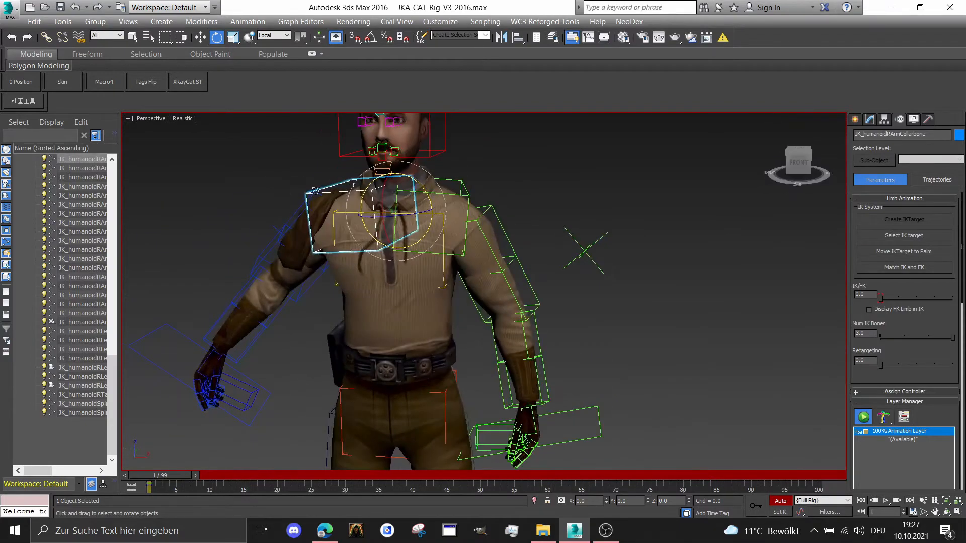
pyautogui.moveTo(416, 217); pyautogui.dragTo(410, 218)
pyautogui.moveTo(410, 218); pyautogui.dragTo(436, 156, button='middle')
# Move the right arm IK target in and down beside the hip to about X -24, Y -1.4, Z 48.8
pyautogui.scroll(-3, 437, 156)
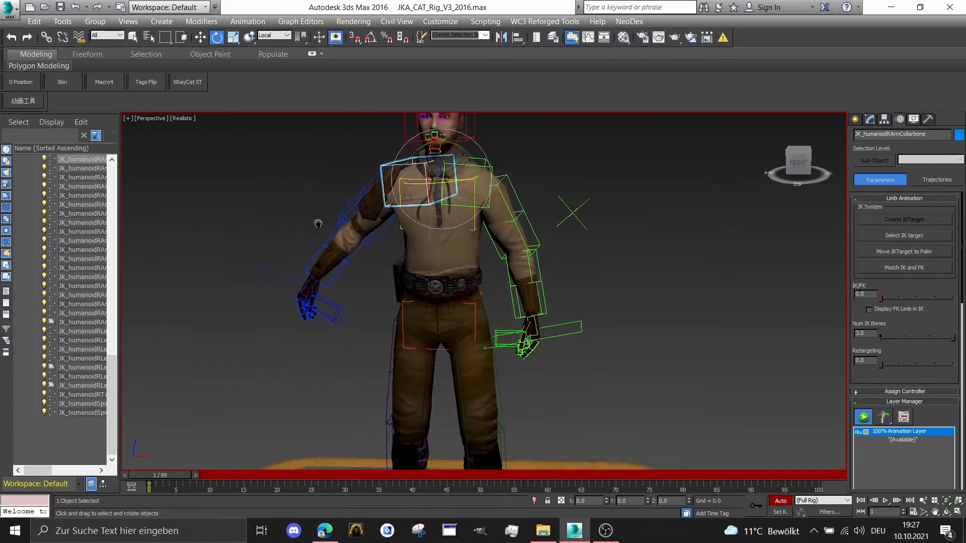
pyautogui.moveTo(214, 234); pyautogui.dragTo(267, 271)
pyautogui.scroll(2, 267, 274)
pyautogui.press('w')
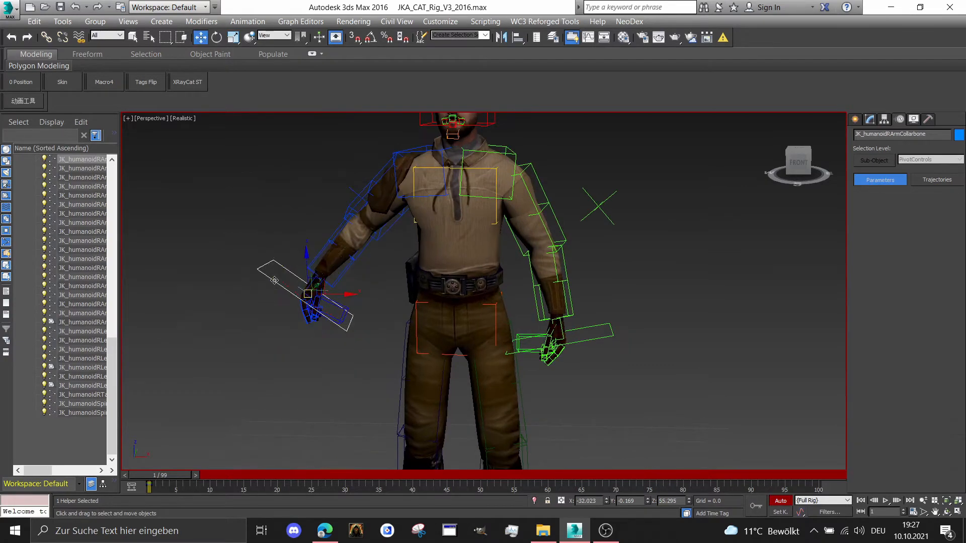
pyautogui.scroll(3, 306, 301)
pyautogui.moveTo(306, 300); pyautogui.dragTo(364, 334)
pyautogui.scroll(-1, 364, 334)
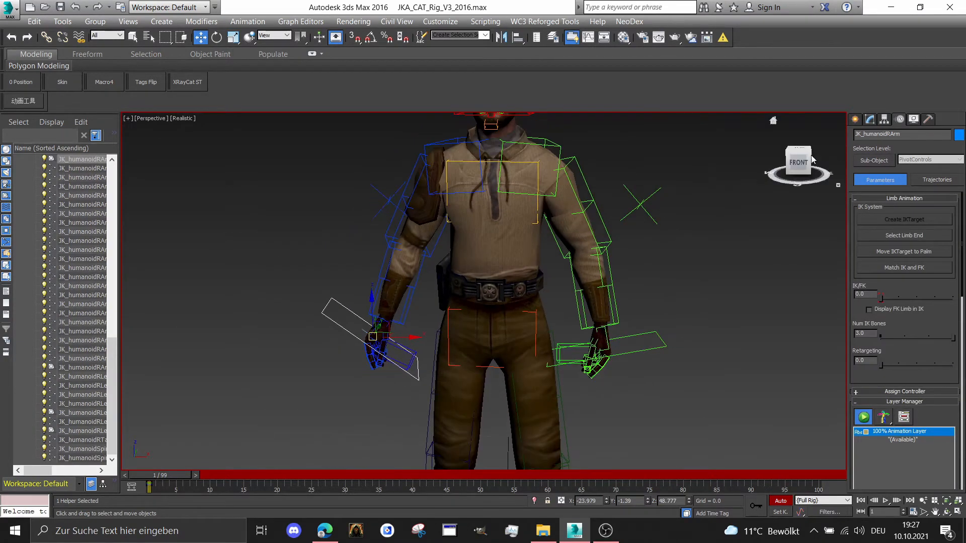
# Rotate the right arm IK target in local space so the right hand hangs naturally beside the thigh
pyautogui.moveTo(809, 158); pyautogui.dragTo(850, 172)
pyautogui.scroll(4, 352, 316)
pyautogui.rightClick(345, 324)
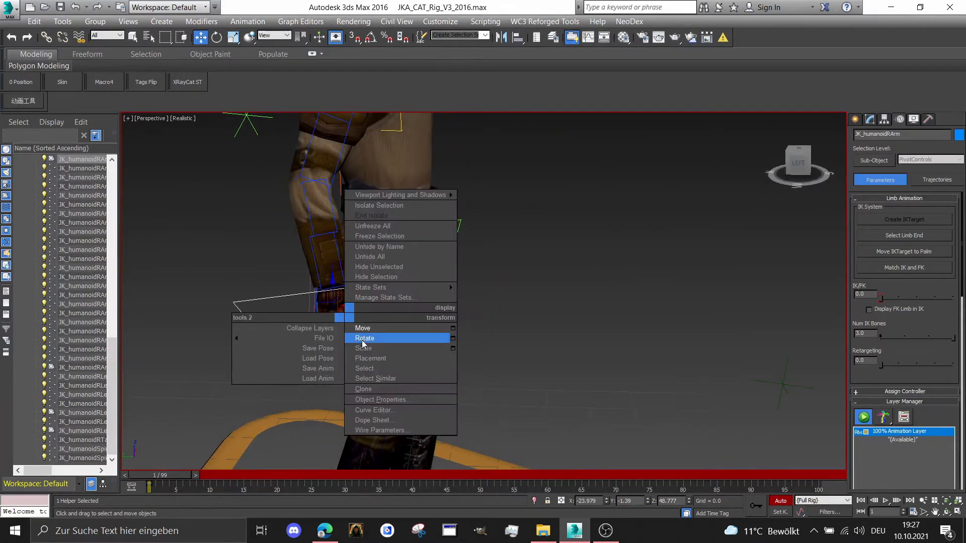
pyautogui.click(382, 339)
pyautogui.moveTo(818, 166); pyautogui.dragTo(777, 168)
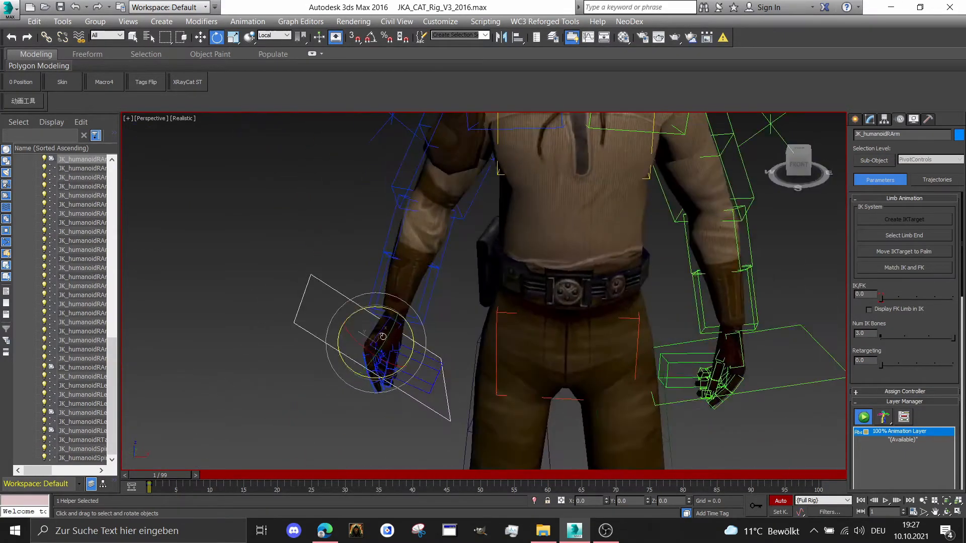
pyautogui.moveTo(381, 308); pyautogui.dragTo(368, 306)
pyautogui.moveTo(396, 361)
pyautogui.mouseDown()
pyautogui.moveTo(378, 368)
pyautogui.moveTo(389, 347)
pyautogui.moveTo(403, 361)
pyautogui.mouseUp()
# Move the right arm IK target closer to the thigh, to about X -20.5, Y -2.1, Z 46.7
pyautogui.rightClick(374, 358)
pyautogui.click(391, 375)
pyautogui.scroll(-2, 403, 360)
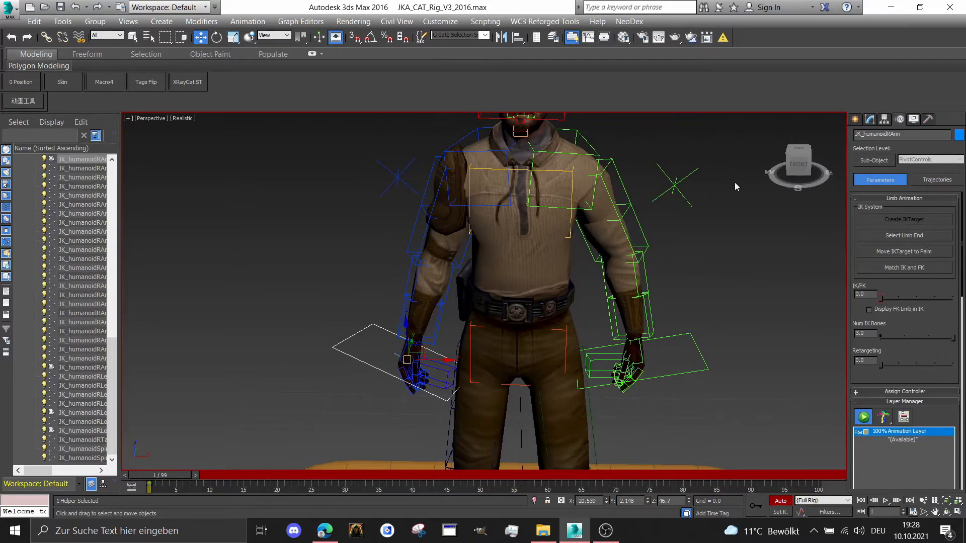
# Move the left arm IK target closer to the thigh at about X 14, Y -3.8, and fine-tune its height in side view
pyautogui.click(692, 343)
pyautogui.moveTo(638, 358); pyautogui.dragTo(615, 372)
pyautogui.scroll(-2, 631, 360)
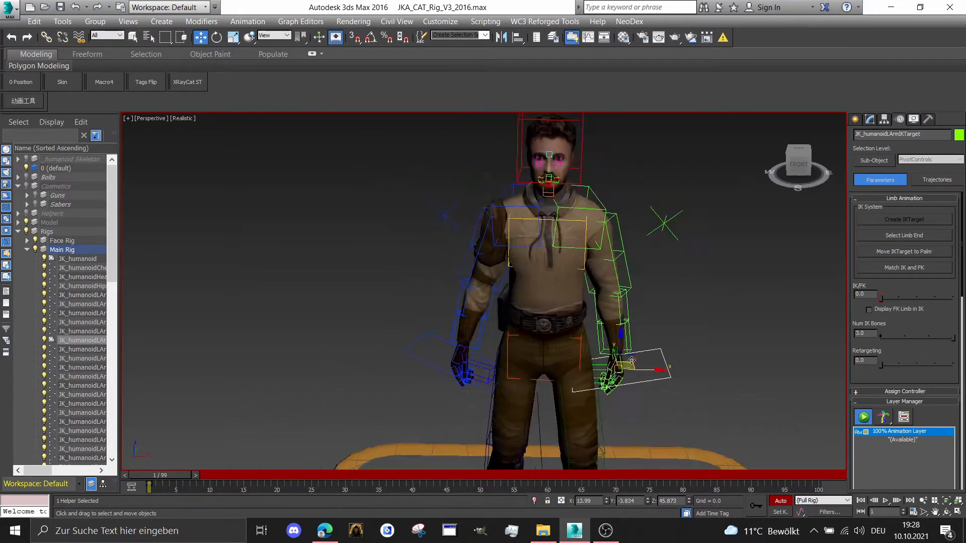
pyautogui.scroll(-3, 631, 360)
pyautogui.moveTo(803, 169); pyautogui.dragTo(749, 162)
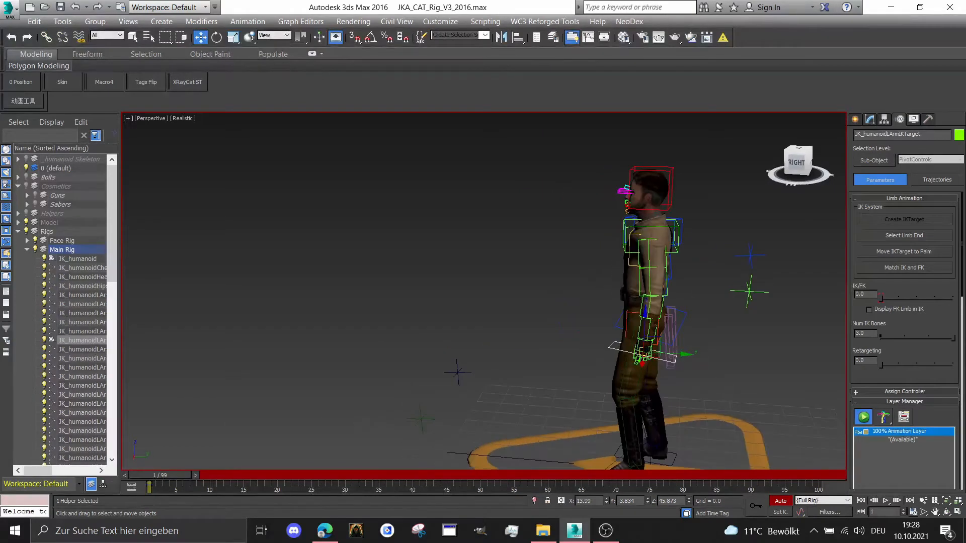
pyautogui.scroll(4, 656, 367)
pyautogui.moveTo(626, 346); pyautogui.dragTo(623, 344)
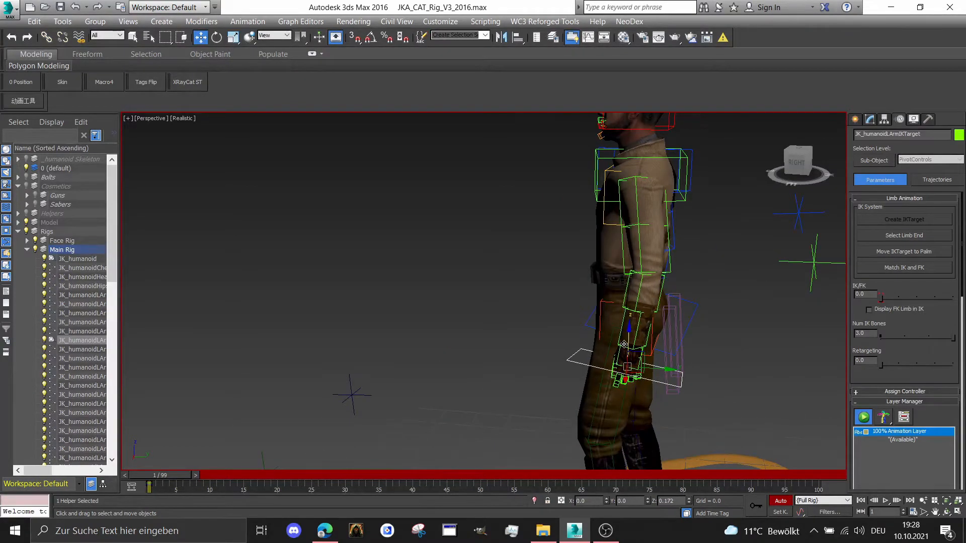
# Move the left arm up vector node behind the back inward to about X 20, Y 24.8, Z 69.6
pyautogui.scroll(-1, 692, 271)
pyautogui.moveTo(735, 252); pyautogui.dragTo(807, 282)
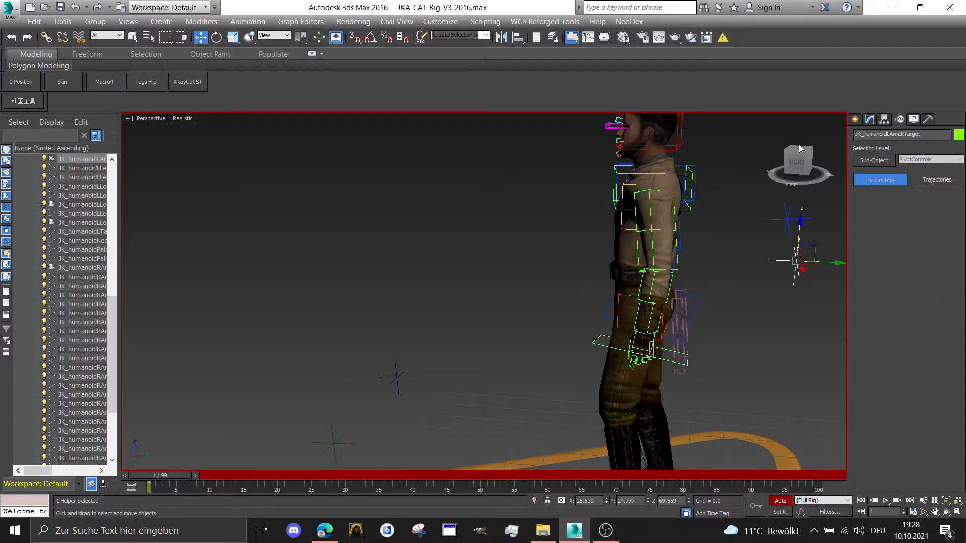
pyautogui.moveTo(799, 147); pyautogui.dragTo(728, 145)
pyautogui.moveTo(603, 240); pyautogui.dragTo(588, 245, button='middle')
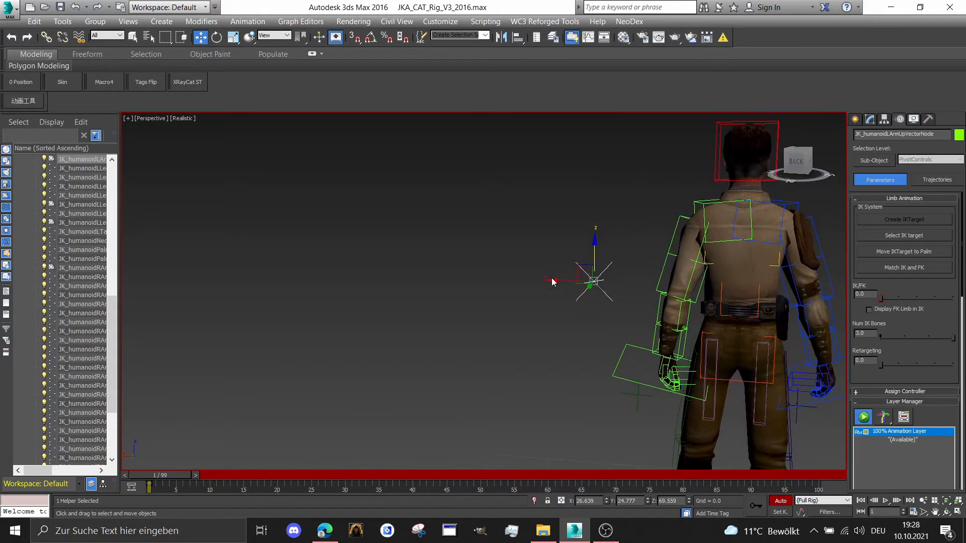
pyautogui.click(543, 263)
pyautogui.moveTo(542, 260); pyautogui.dragTo(603, 290)
pyautogui.moveTo(568, 282); pyautogui.dragTo(378, 278, button='middle')
pyautogui.scroll(-2, 709, 264)
pyautogui.scroll(1, 668, 283)
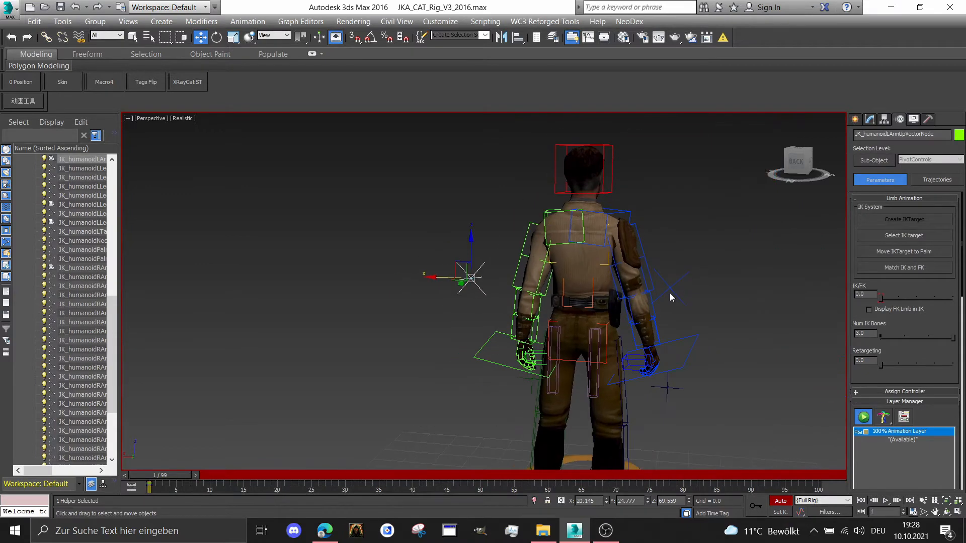
# Move the right arm up vector node inward to about X -18.4, keeping Y 29.3 and Z 69.6
pyautogui.click(673, 289)
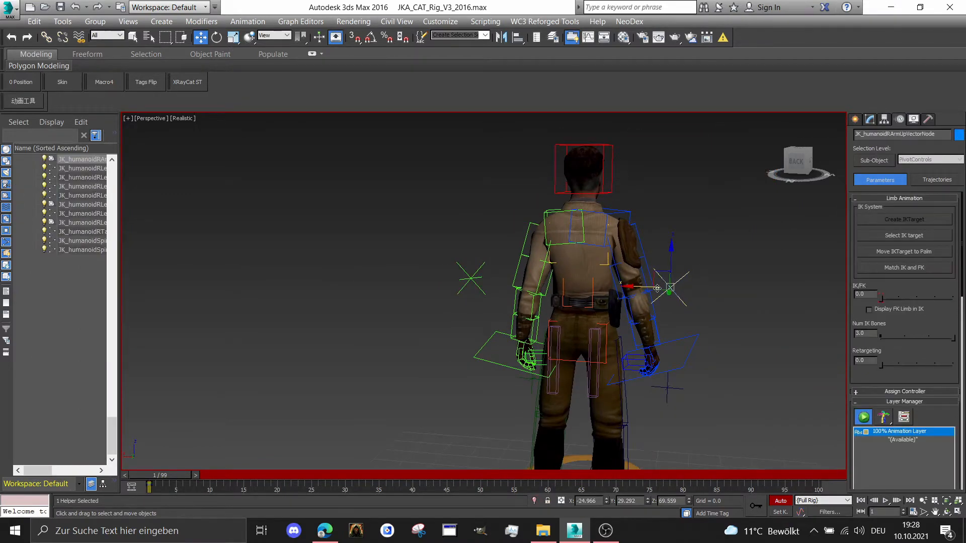
pyautogui.moveTo(657, 288); pyautogui.dragTo(625, 287)
pyautogui.scroll(-2, 637, 289)
pyautogui.keyDown('alt'); pyautogui.moveTo(639, 288); pyautogui.dragTo(589, 291, button='middle'); pyautogui.keyUp('alt')
pyautogui.moveTo(800, 215); pyautogui.dragTo(724, 235, button='middle')
pyautogui.scroll(2, 723, 235)
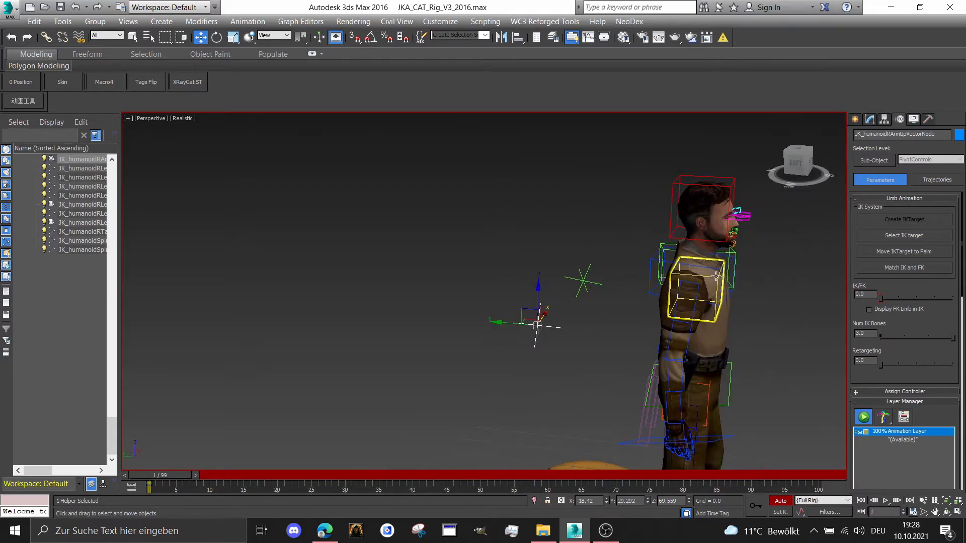
# Rotate the right collarbone control slightly, return to the Move tool and clear the selection
pyautogui.click(716, 276)
pyautogui.scroll(2, 714, 276)
pyautogui.rightClick(713, 274)
pyautogui.click(729, 297)
pyautogui.moveTo(719, 265); pyautogui.dragTo(670, 290)
pyautogui.press('w')
pyautogui.click(745, 307)
pyautogui.scroll(-2, 745, 307)
pyautogui.moveTo(745, 304); pyautogui.dragTo(626, 184, button='middle')
pyautogui.scroll(3, 631, 224)
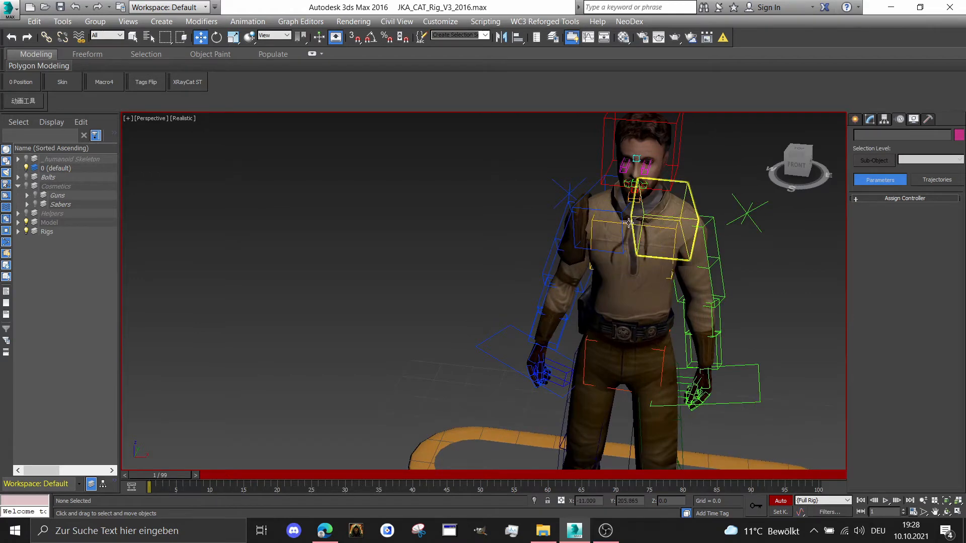
# Rotate the chest control slightly around its vertical axis in local space
pyautogui.click(629, 227)
pyautogui.scroll(2, 628, 224)
pyautogui.rightClick(626, 219)
pyautogui.click(642, 249)
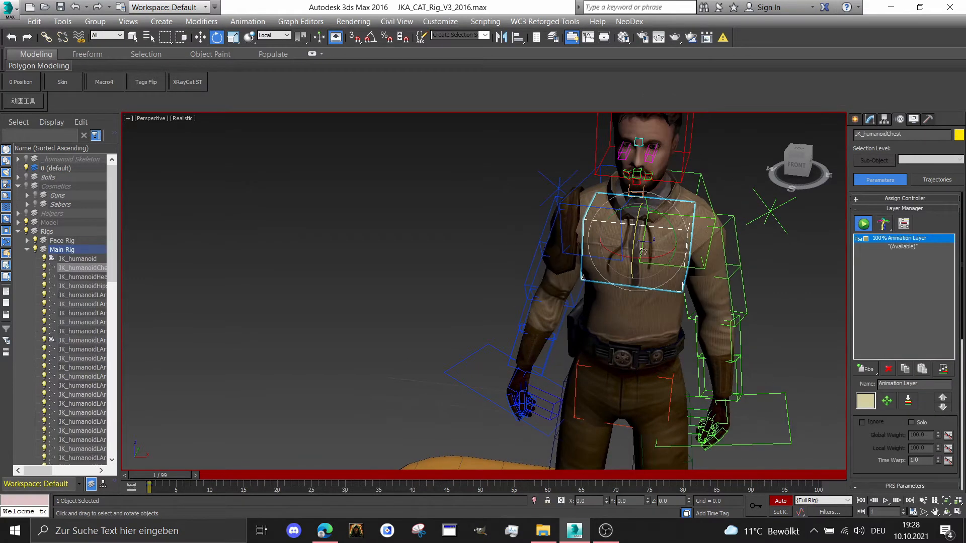
pyautogui.moveTo(649, 256); pyautogui.dragTo(664, 256)
pyautogui.scroll(-3, 654, 252)
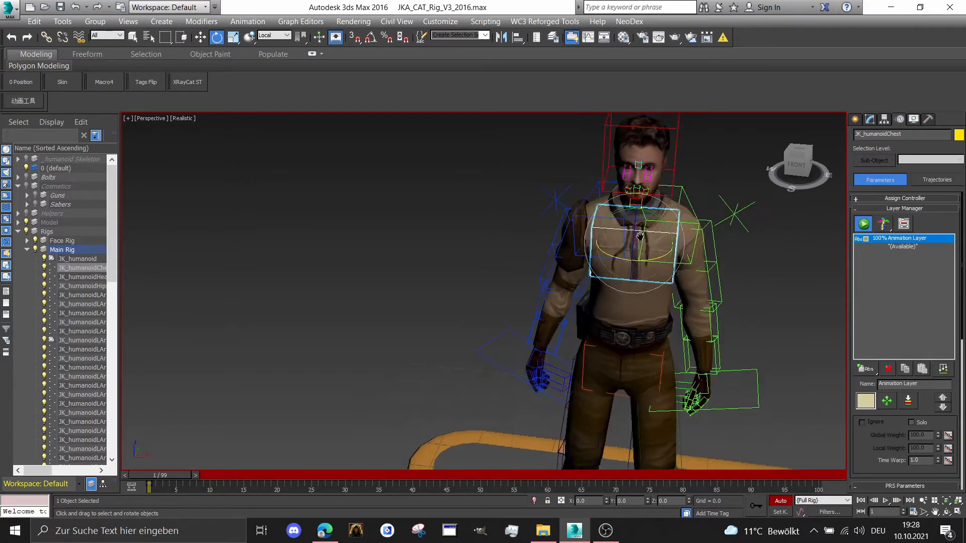
# Rotate the head control slightly in local space and check it in side view
pyautogui.scroll(1, 668, 151)
pyautogui.click(669, 142)
pyautogui.click(674, 144)
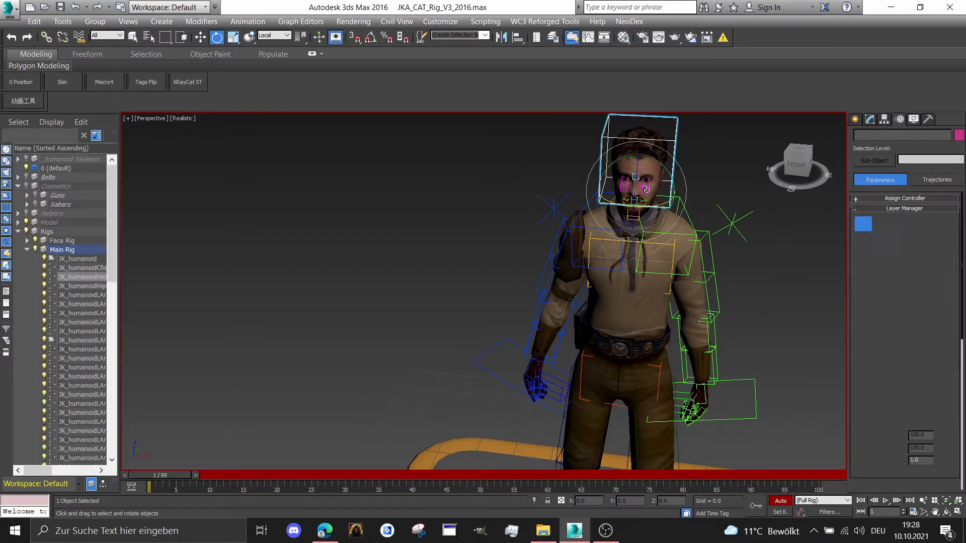
pyautogui.scroll(-1, 650, 208)
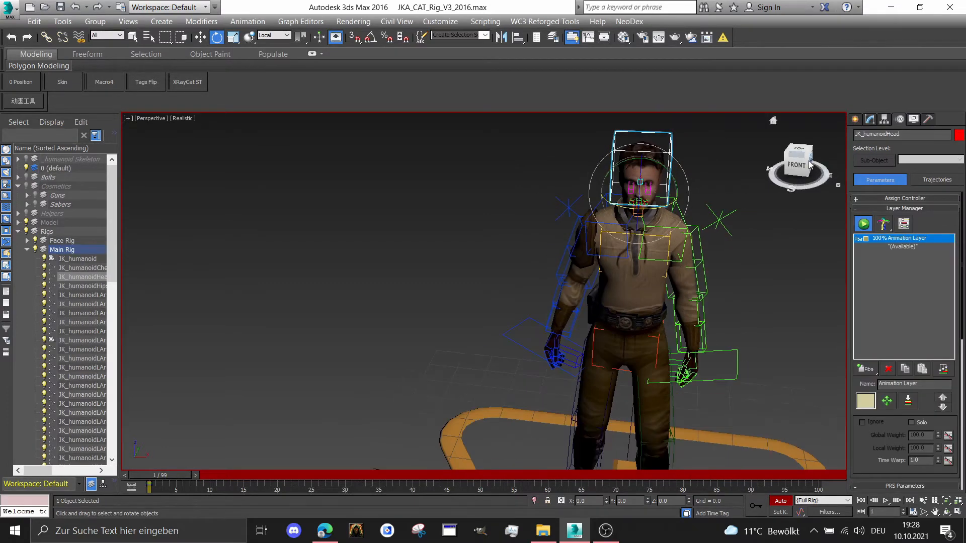
pyautogui.click(809, 165)
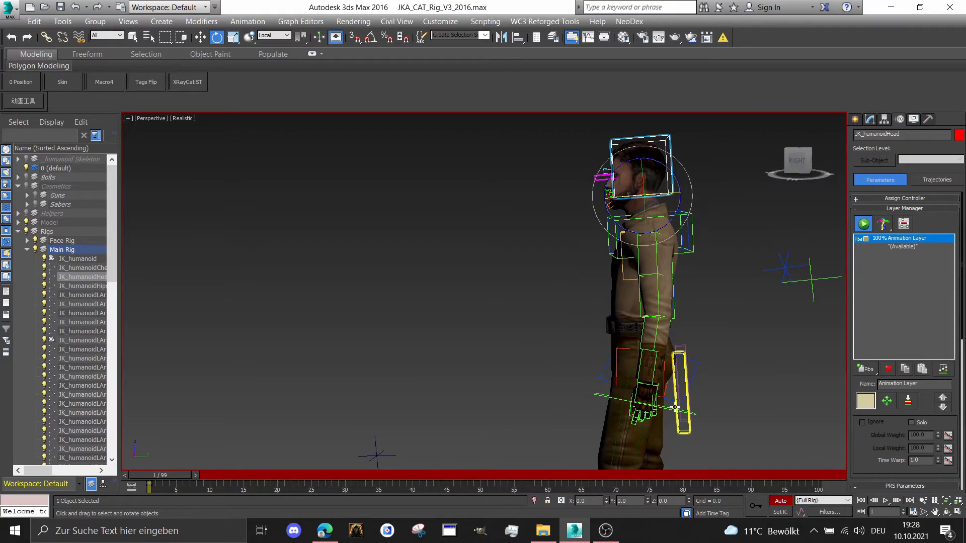
# Fine-tune the left arm IK target beside the thigh at about X 14, Y -3.8, Z 46.3
pyautogui.click(669, 407)
pyautogui.rightClick(669, 407)
pyautogui.click(685, 418)
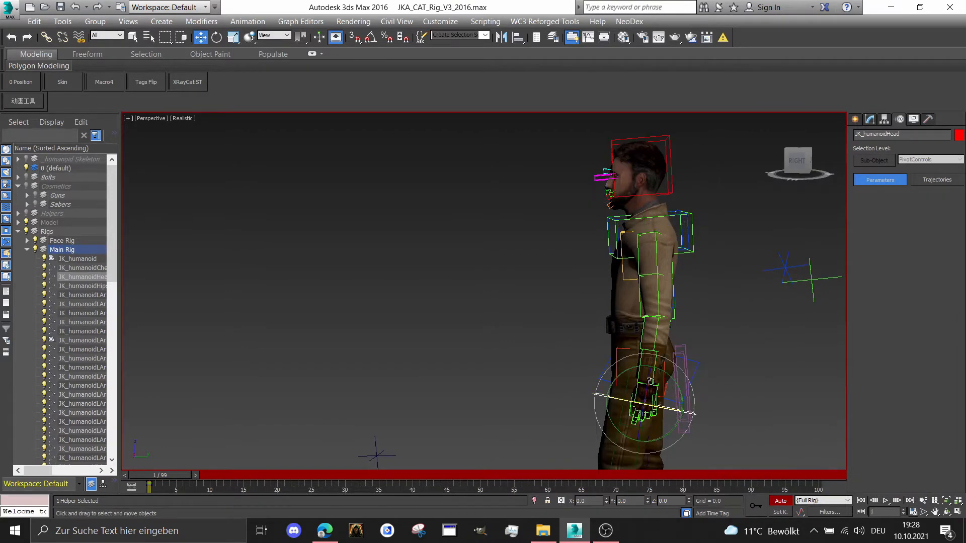
pyautogui.rightClick(610, 353)
pyautogui.click(626, 364)
pyautogui.click(641, 377)
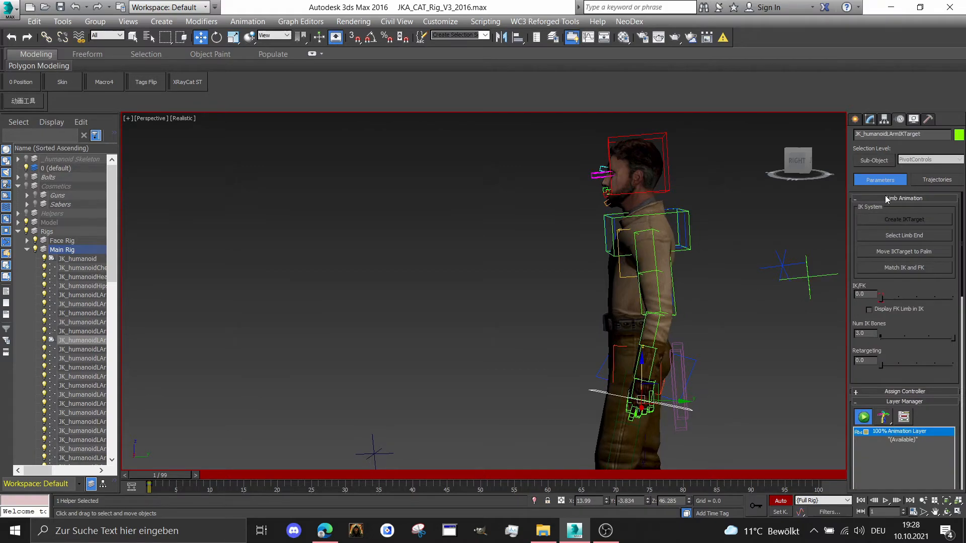
# Examine the arms and overall stance of the posed character from the left side and the front
pyautogui.moveTo(806, 158); pyautogui.dragTo(903, 162)
pyautogui.scroll(-5, 664, 246)
pyautogui.moveTo(671, 245); pyautogui.dragTo(606, 241, button='middle')
pyautogui.scroll(3, 606, 240)
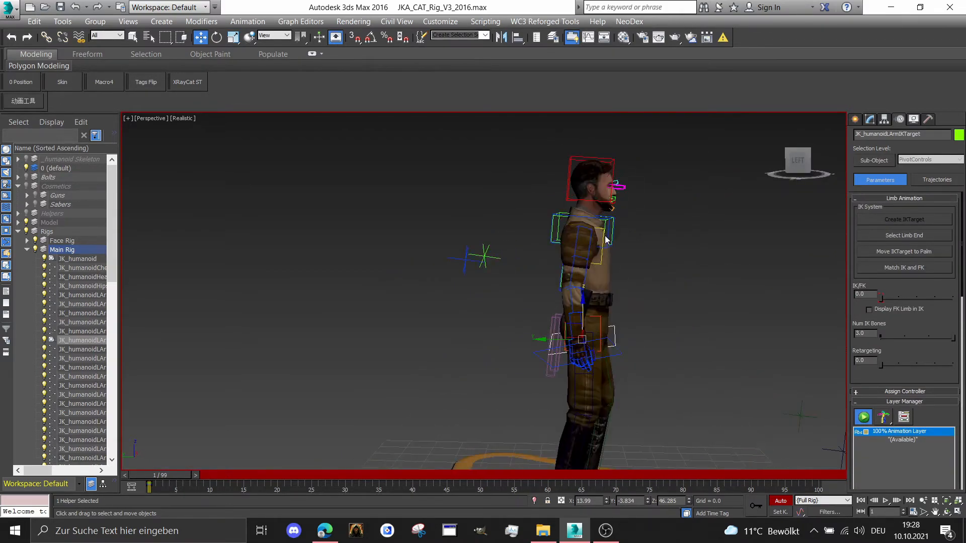
pyautogui.scroll(1, 606, 240)
pyautogui.moveTo(796, 163); pyautogui.dragTo(766, 174)
pyautogui.scroll(-3, 702, 189)
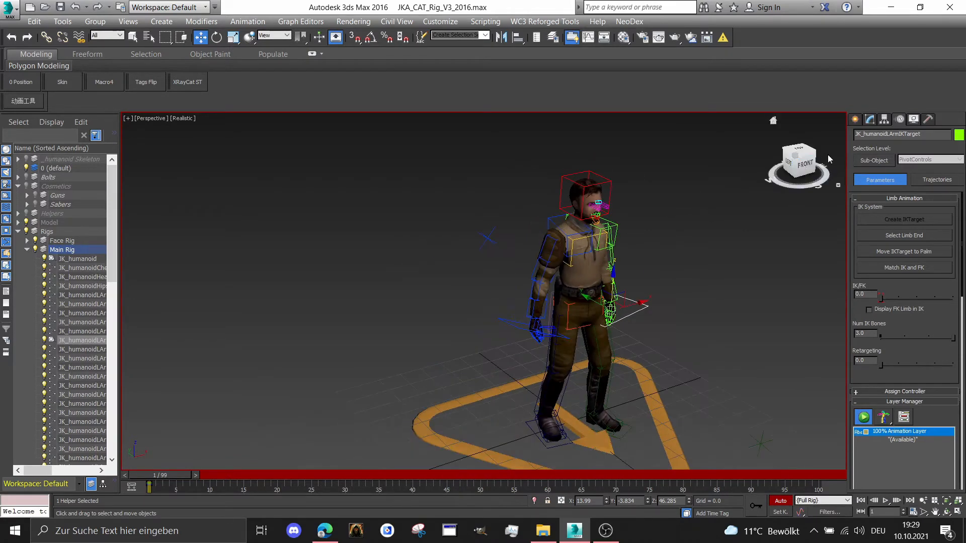
pyautogui.moveTo(827, 155); pyautogui.dragTo(861, 145)
pyautogui.scroll(2, 640, 199)
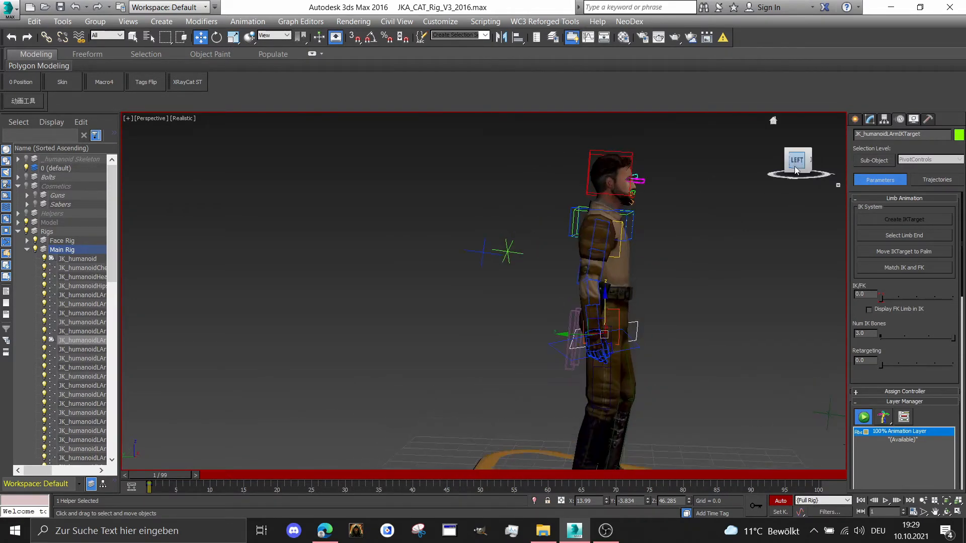
pyautogui.moveTo(800, 166); pyautogui.dragTo(800, 193)
pyautogui.scroll(-3, 734, 225)
pyautogui.scroll(-1, 734, 226)
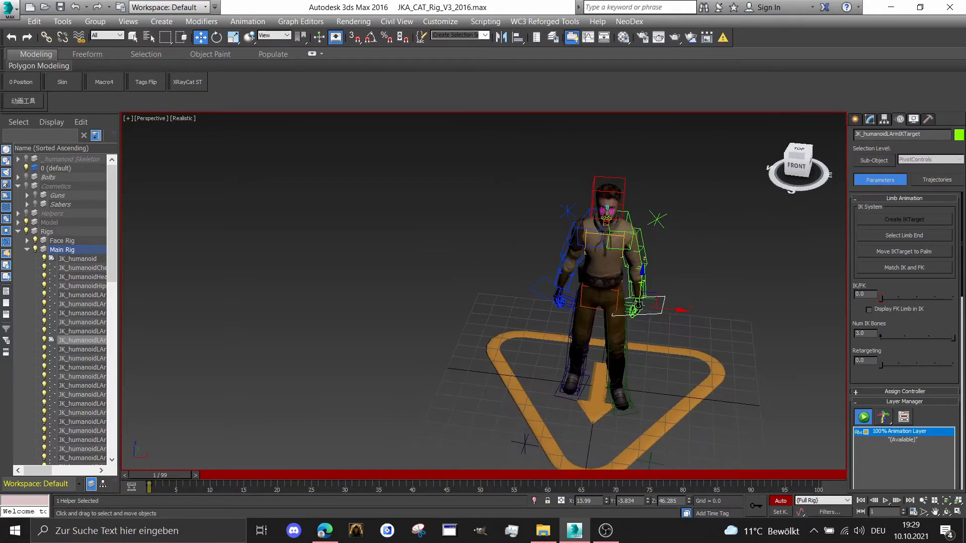
# Move the left leg up vector node in front of the character outward to about X 27, Y -72.3, Z 21.8
pyautogui.moveTo(661, 245); pyautogui.dragTo(581, 182, button='middle')
pyautogui.scroll(3, 535, 381)
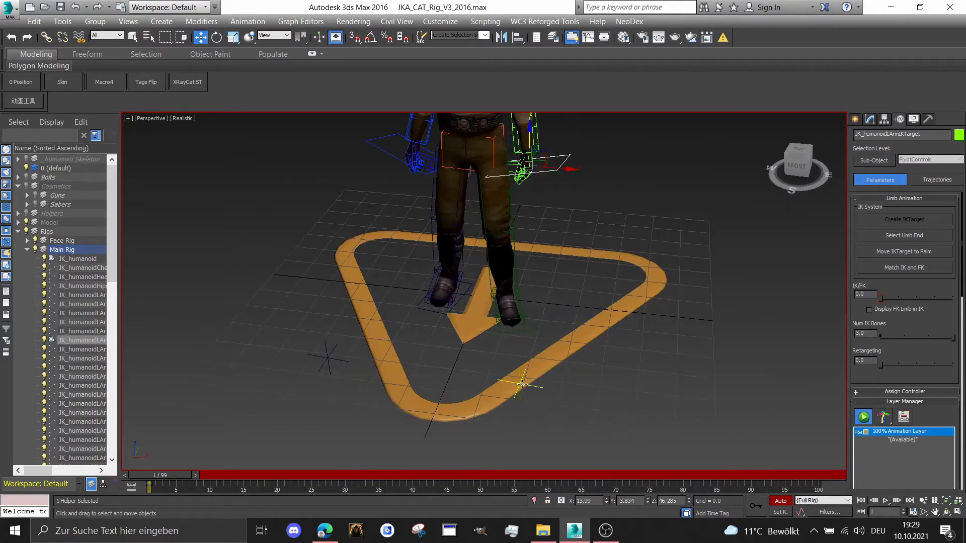
pyautogui.click(522, 384)
pyautogui.moveTo(532, 385); pyautogui.dragTo(548, 388)
pyautogui.moveTo(569, 139); pyautogui.dragTo(610, 220, button='middle')
pyautogui.scroll(-2, 610, 220)
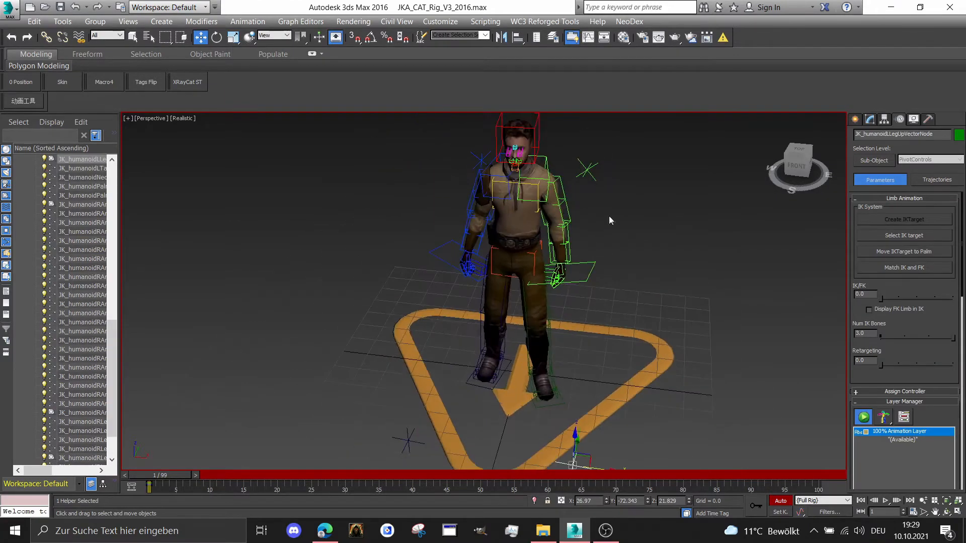
# Review the full-body standing pose from the side, back and front
pyautogui.moveTo(800, 167); pyautogui.dragTo(840, 158)
pyautogui.moveTo(526, 329); pyautogui.dragTo(606, 244, button='middle')
pyautogui.scroll(-2, 606, 244)
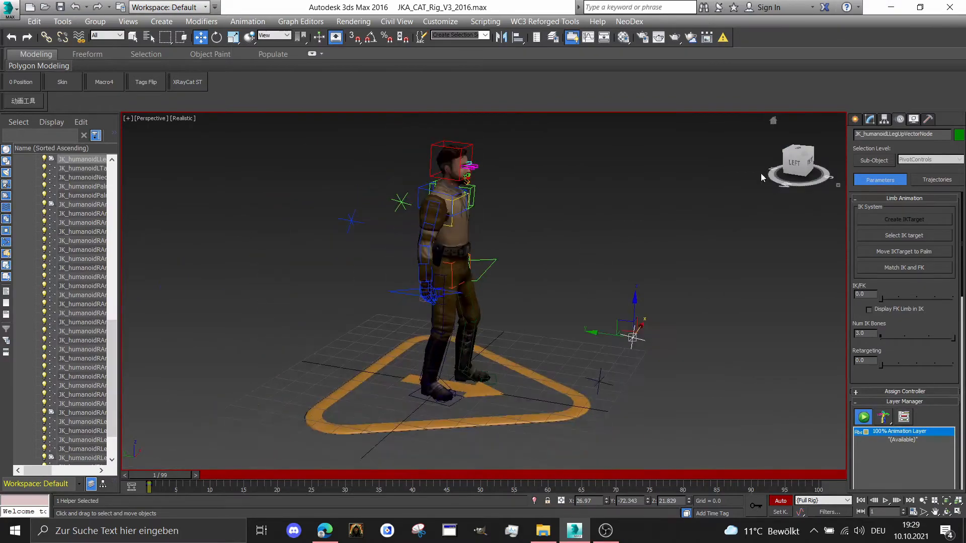
pyautogui.moveTo(796, 164); pyautogui.dragTo(811, 157)
pyautogui.moveTo(563, 252); pyautogui.dragTo(558, 271, button='middle')
pyautogui.moveTo(799, 162); pyautogui.dragTo(734, 153)
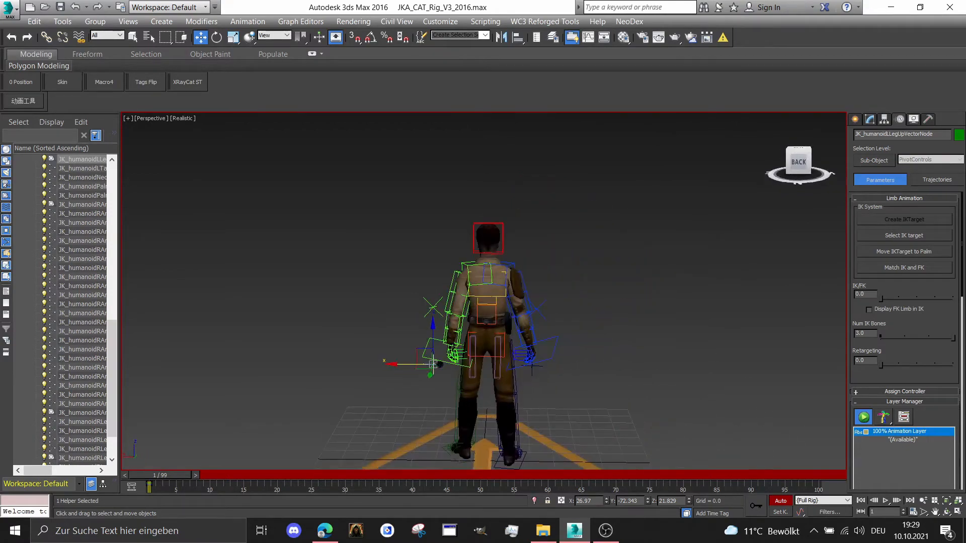
pyautogui.keyDown('alt'); pyautogui.moveTo(440, 364); pyautogui.dragTo(603, 373, button='middle'); pyautogui.keyUp('alt')
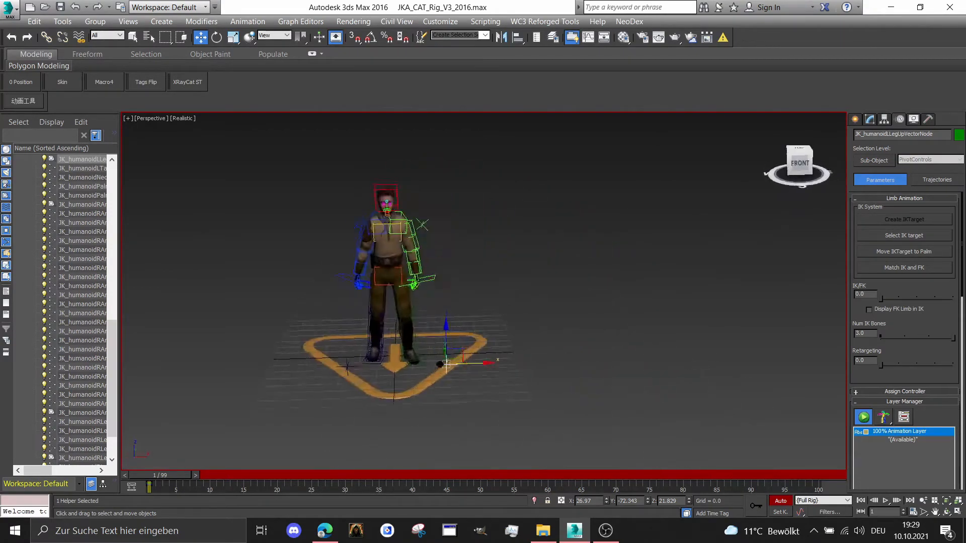
pyautogui.moveTo(585, 201); pyautogui.dragTo(632, 196)
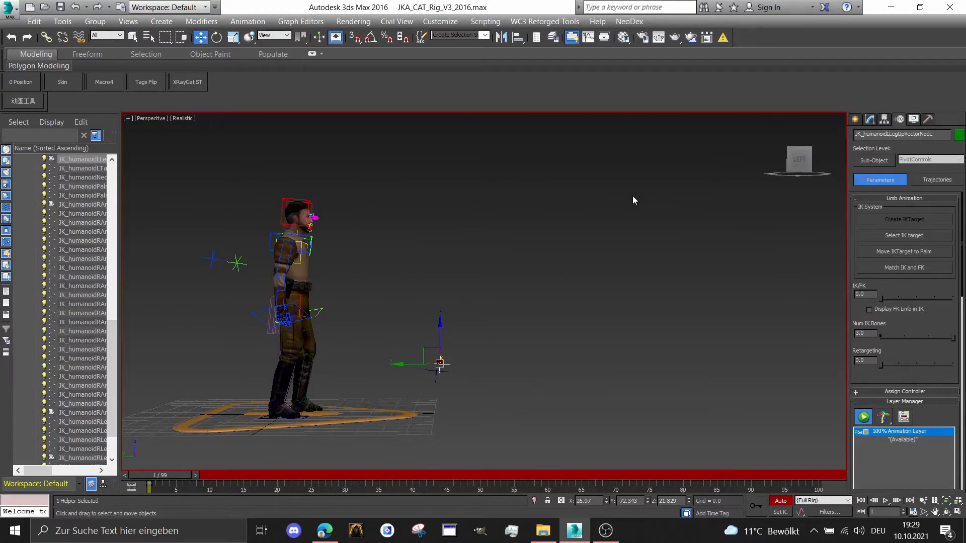
pyautogui.moveTo(484, 251); pyautogui.dragTo(628, 280, button='middle')
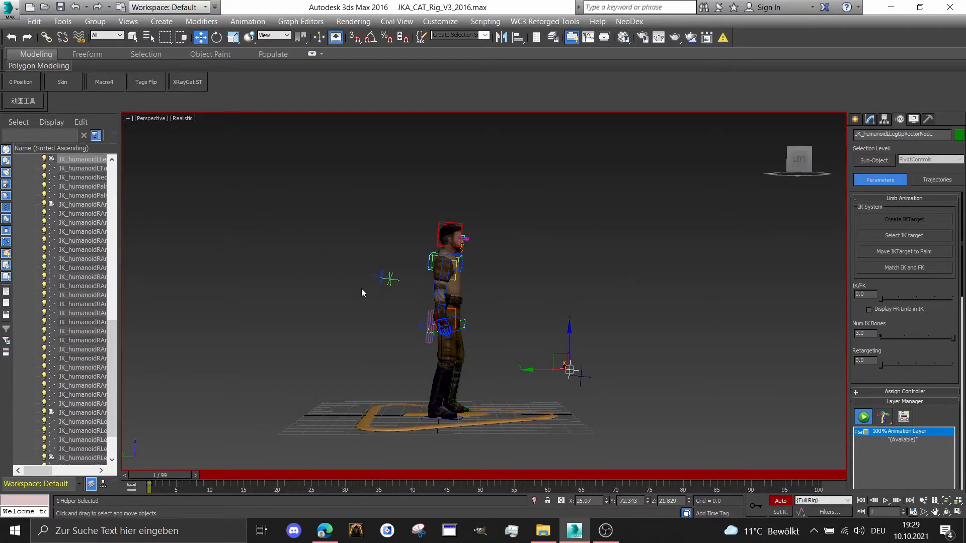
pyautogui.scroll(12, 56, 234)
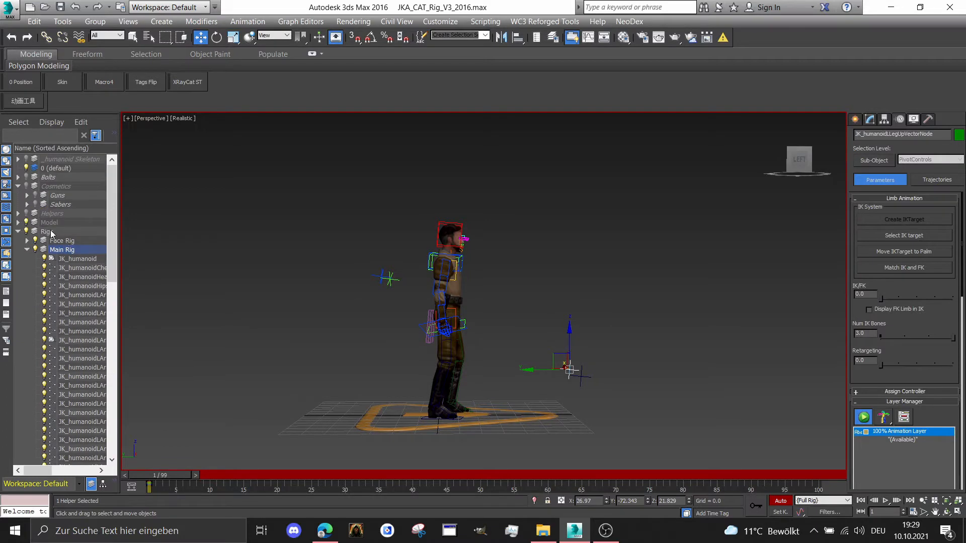
# Select all objects of the Rigs layer, including the face rig and main rig controls
pyautogui.click(52, 233)
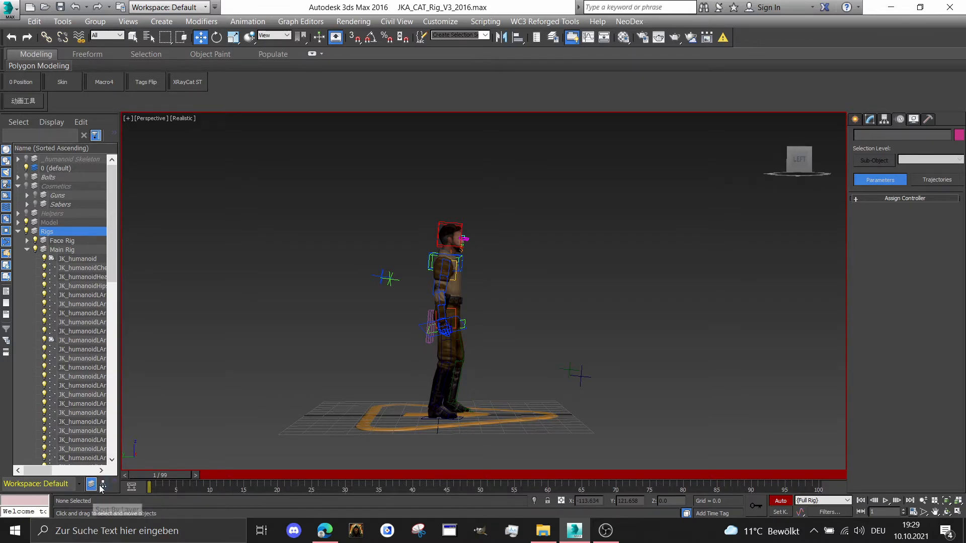
pyautogui.doubleClick(47, 232)
pyautogui.scroll(2, 520, 253)
pyautogui.moveTo(330, 355); pyautogui.dragTo(340, 326, button='middle')
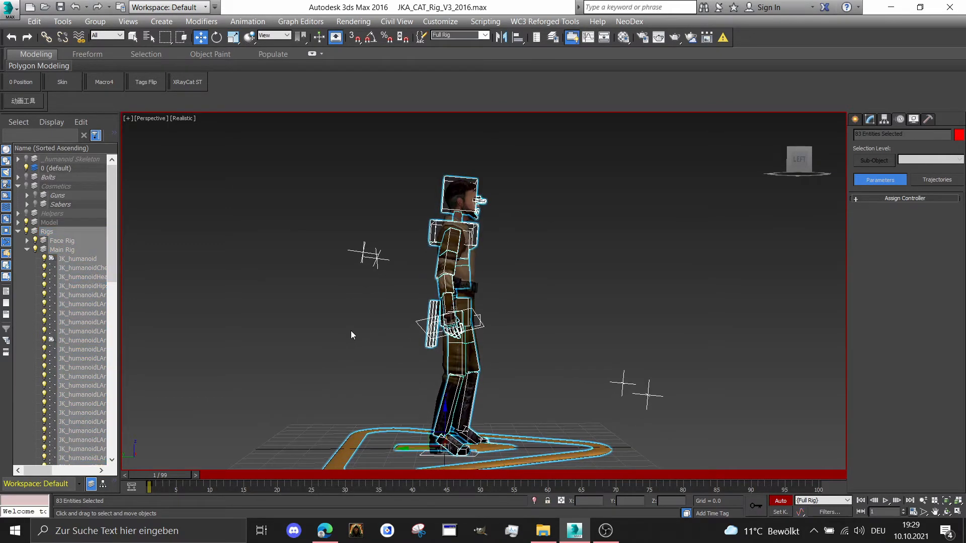
# Open the Curve Editor for the selected rig objects and enlarge it to full screen
pyautogui.click(300, 22)
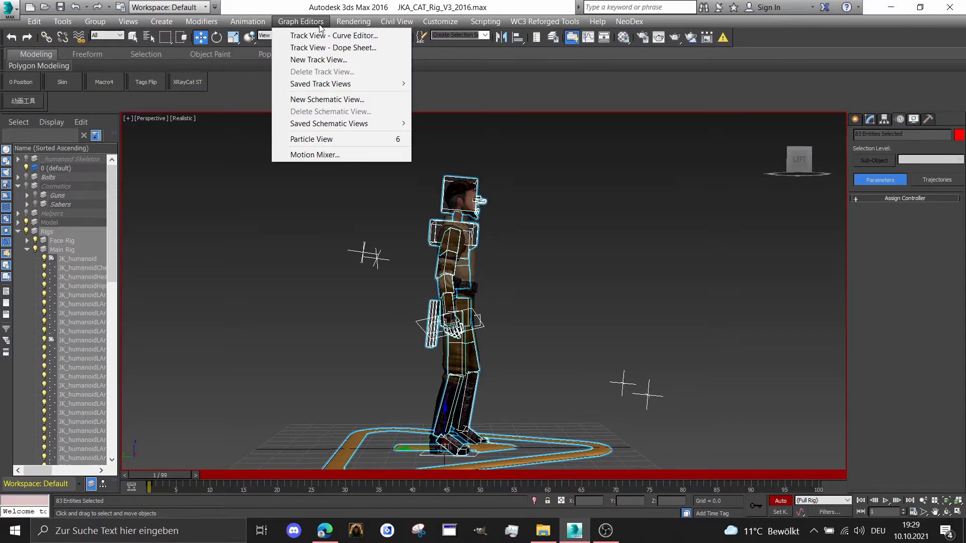
pyautogui.click(312, 36)
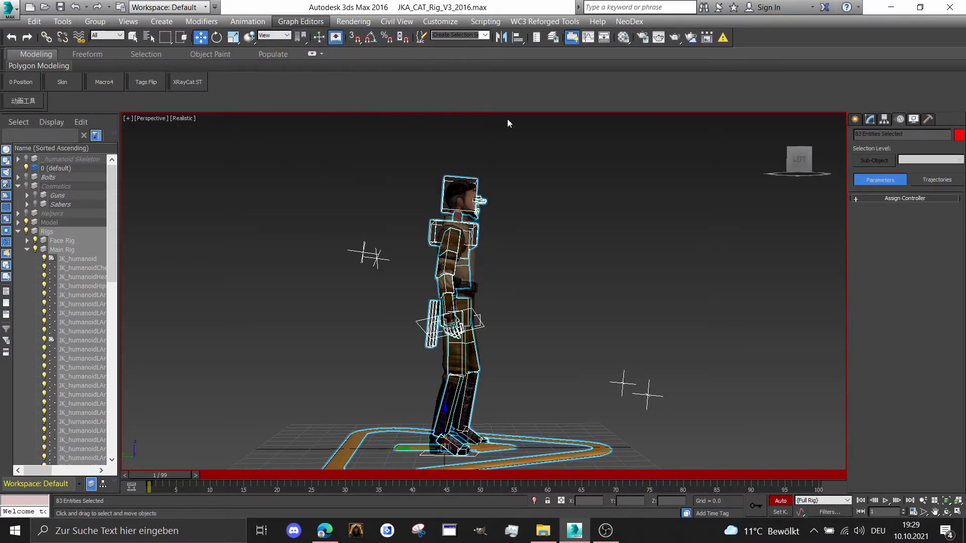
pyautogui.click(796, 136)
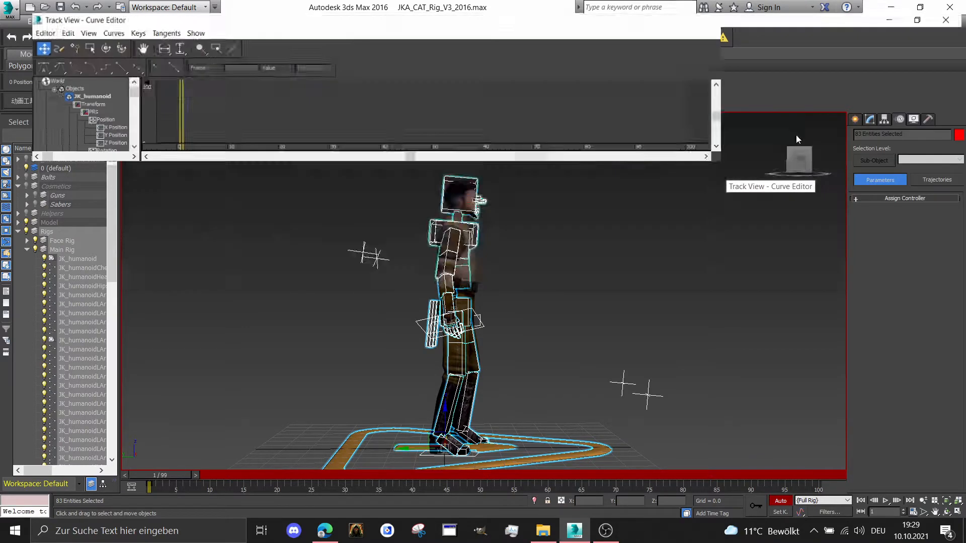
pyautogui.moveTo(427, 263); pyautogui.dragTo(456, 206, button='middle')
# Look through the Curve Editor's controller options for Out Of Range Types, then minimize the editor
pyautogui.click(38, 21)
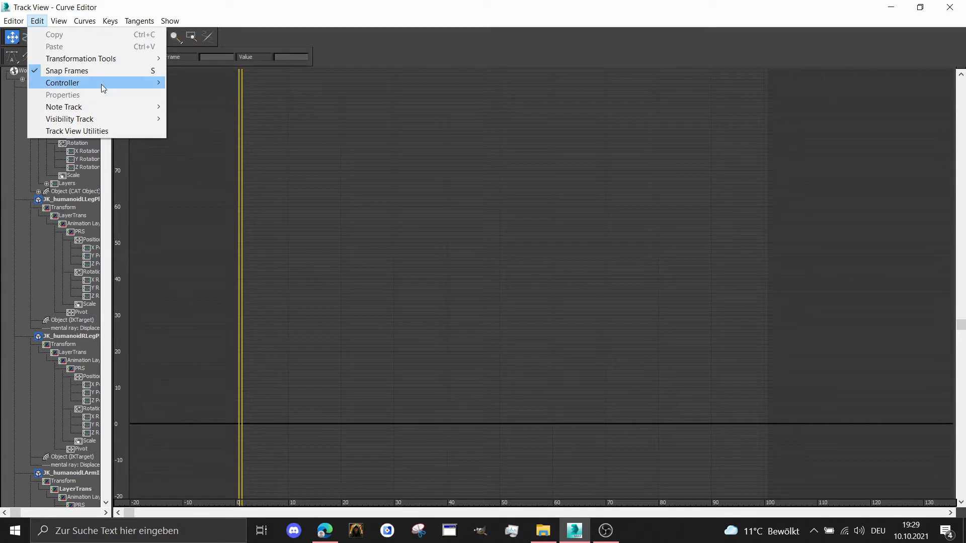
pyautogui.moveTo(101, 84)
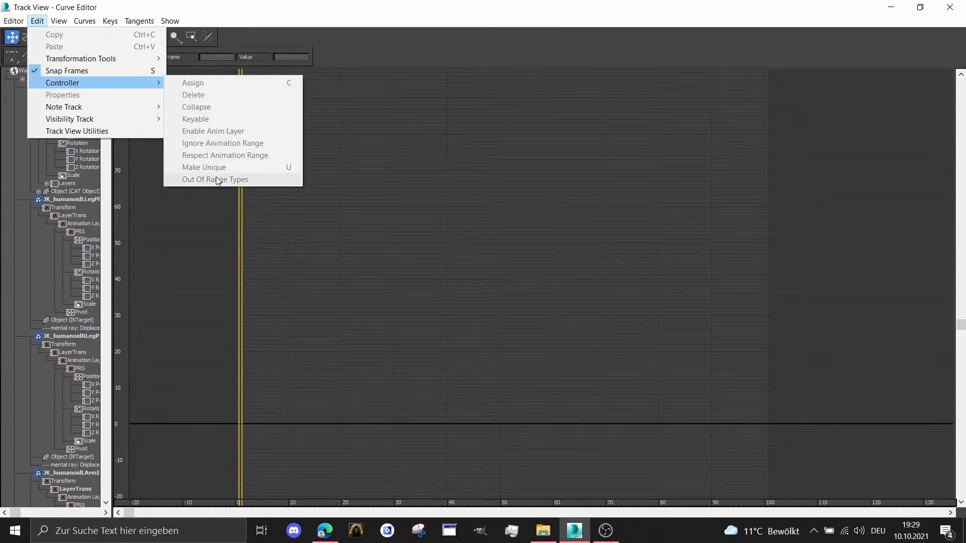
pyautogui.click(533, 179)
pyautogui.click(891, 7)
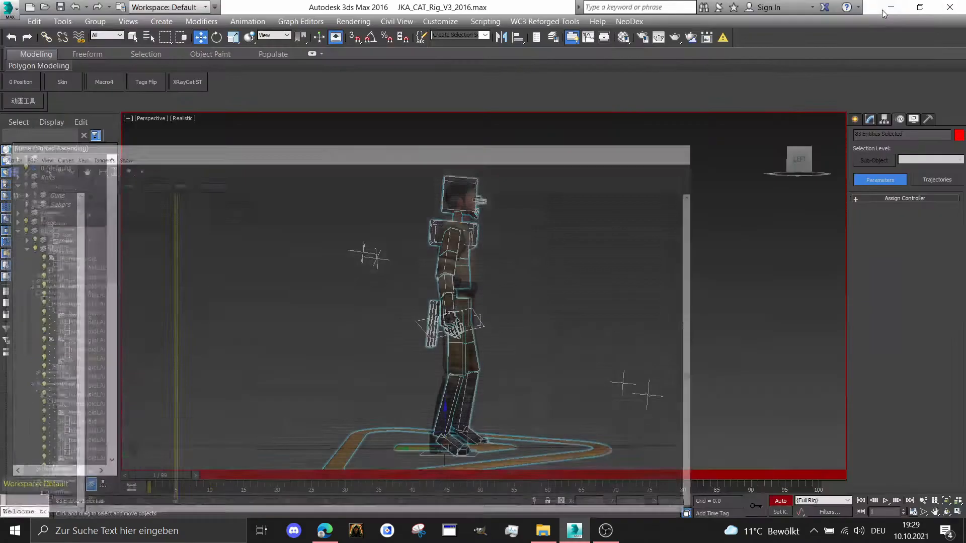
# Select only the triangular base control JK_humanoid on the ground
pyautogui.keyDown('alt'); pyautogui.moveTo(569, 319); pyautogui.dragTo(532, 357, button='middle'); pyautogui.keyUp('alt')
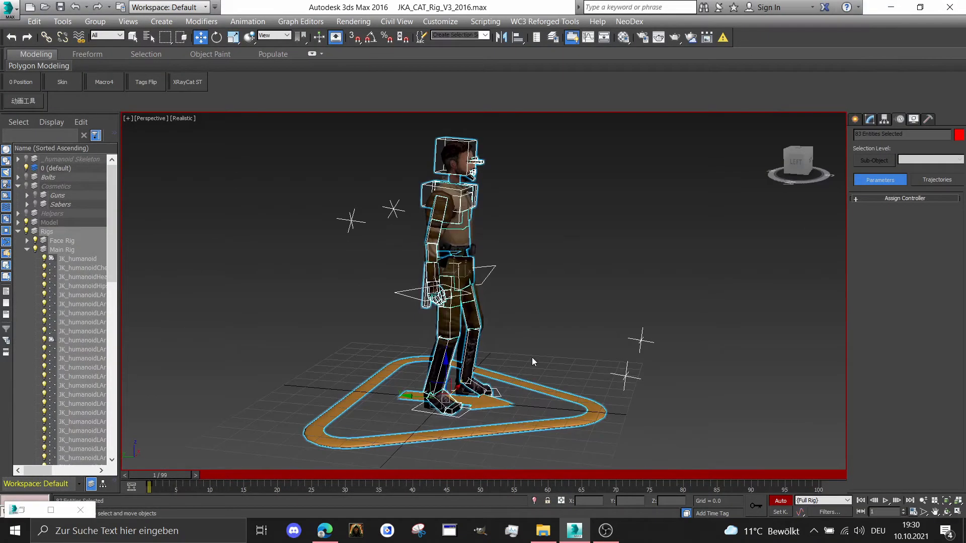
pyautogui.moveTo(531, 356); pyautogui.dragTo(563, 421)
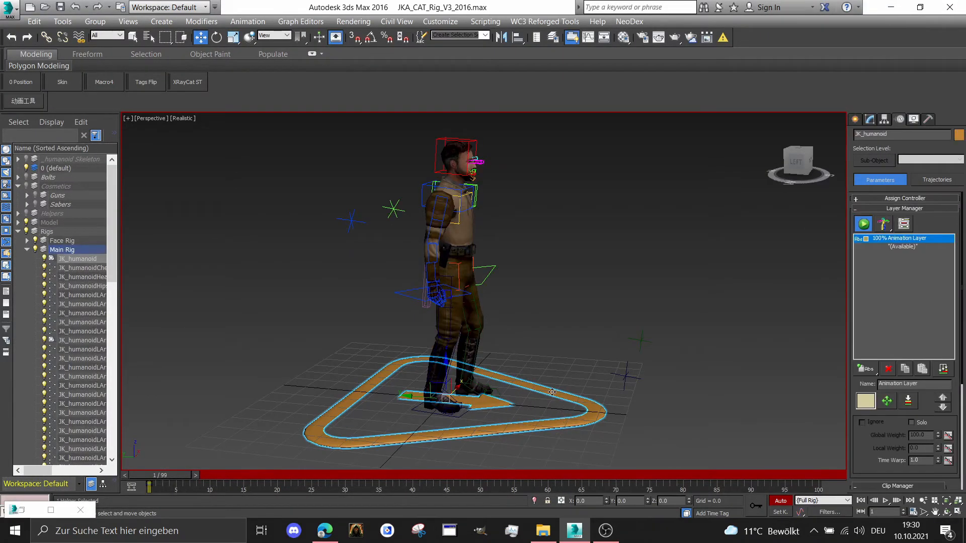
# Select all of the rig's control objects, including the face rig and main rig
pyautogui.hotkey('ctrl', 'a')
pyautogui.moveTo(549, 348); pyautogui.dragTo(559, 325, button='middle')
pyautogui.keyDown('alt'); pyautogui.moveTo(565, 322); pyautogui.dragTo(539, 381); pyautogui.keyUp('alt')
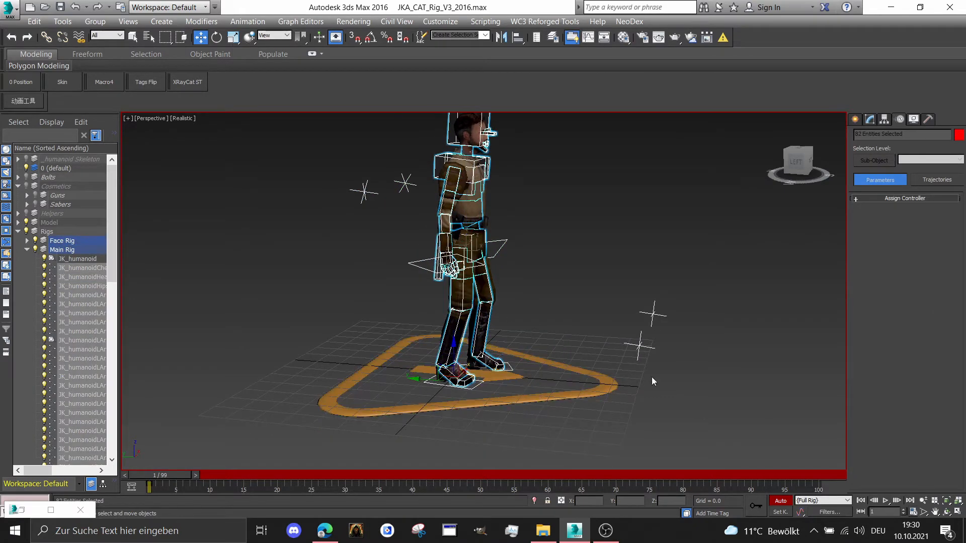
pyautogui.moveTo(546, 309); pyautogui.dragTo(536, 334, button='middle')
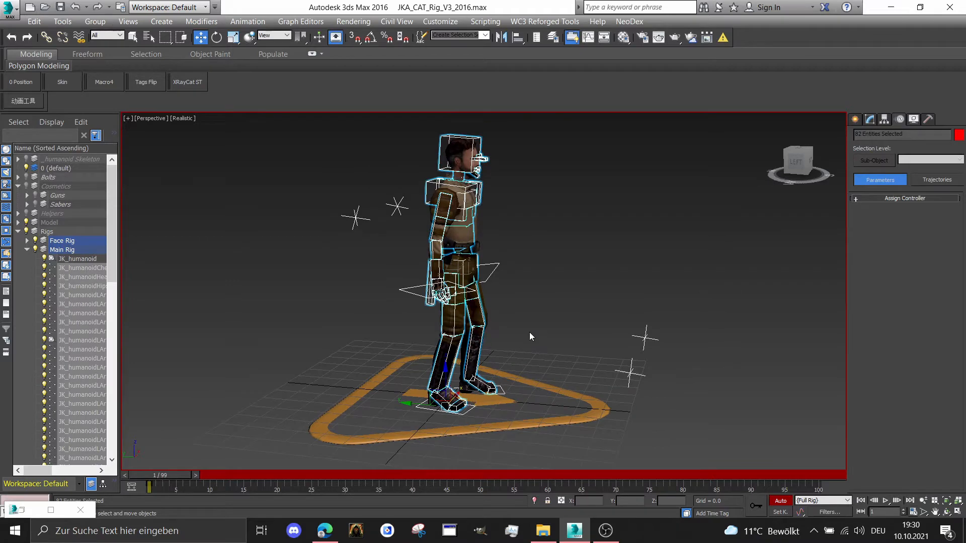
# Check the Curve Editor's controller options for the selected rig objects at full-screen size, then minimize the editor
pyautogui.click(302, 22)
pyautogui.click(312, 35)
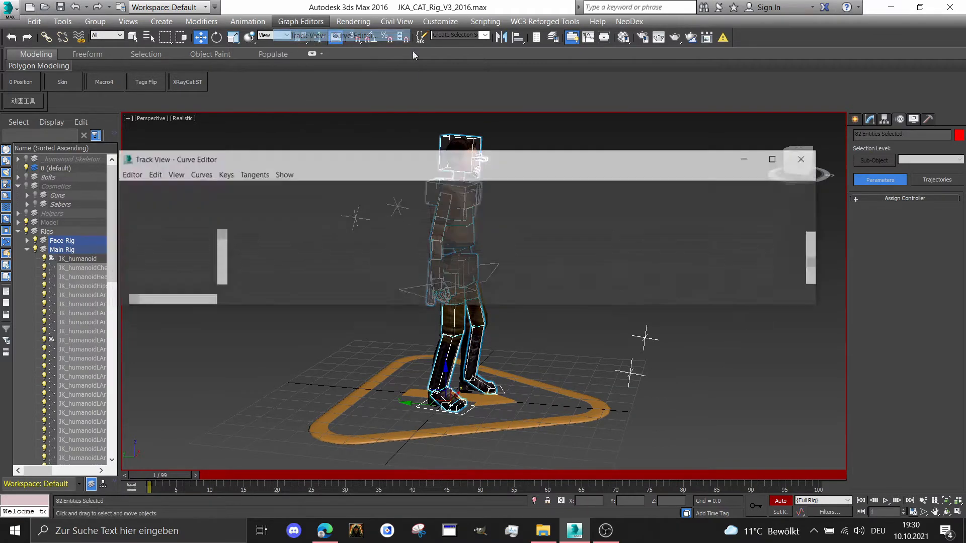
pyautogui.doubleClick(277, 74)
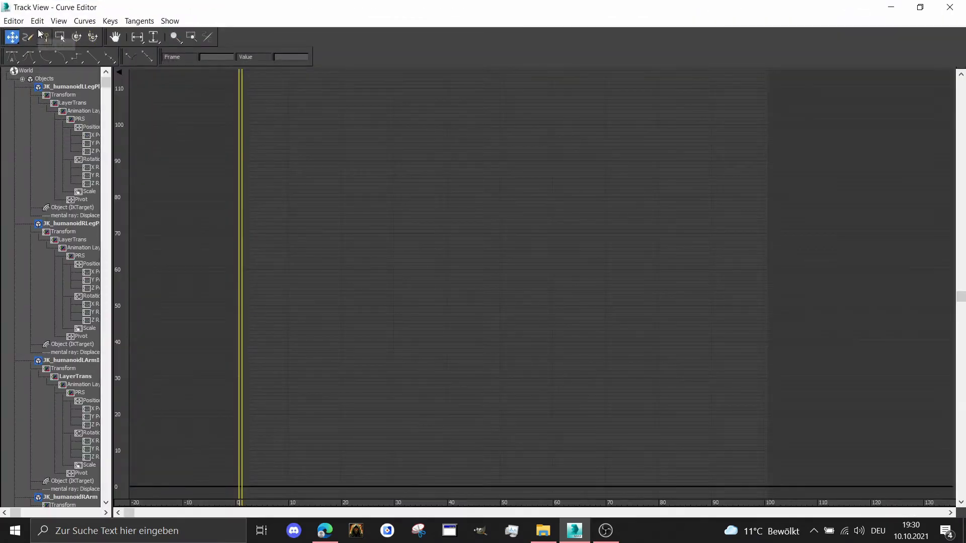
pyautogui.click(37, 20)
pyautogui.moveTo(76, 83)
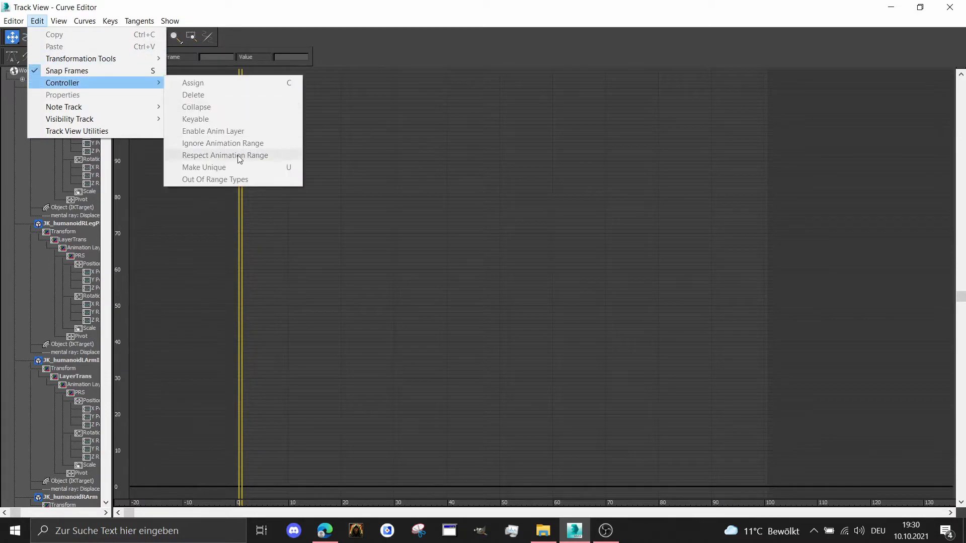
pyautogui.click(891, 7)
# Remove both foot platform controls from the current rig selection
pyautogui.scroll(8, 523, 354)
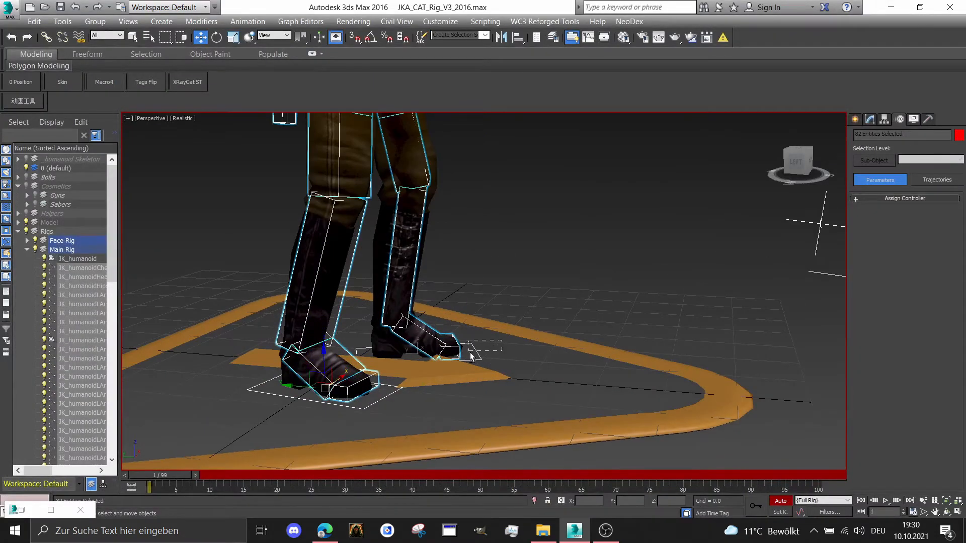
pyautogui.keyDown('alt'); pyautogui.click(474, 353); pyautogui.keyUp('alt')
pyautogui.scroll(3, 475, 352)
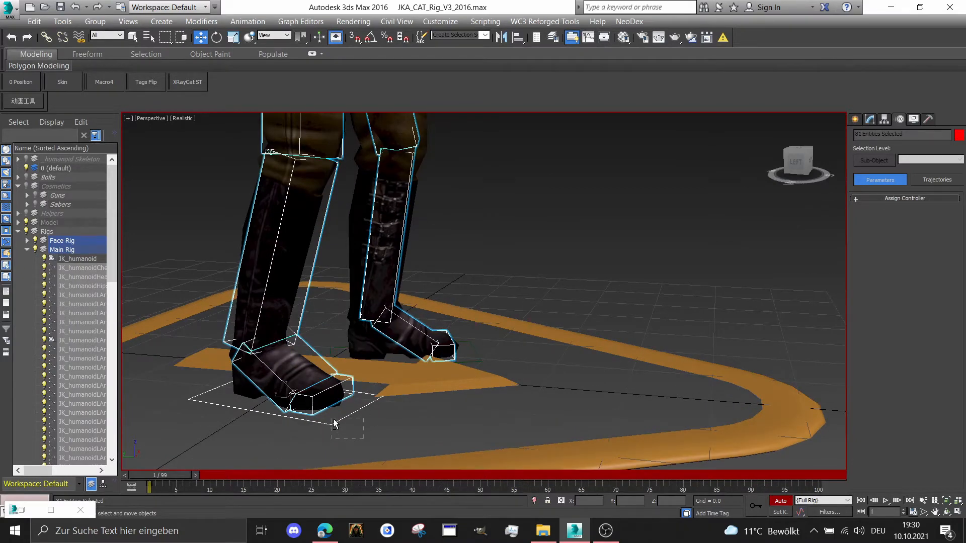
pyautogui.scroll(-2, 338, 422)
# Reopen the Curve Editor for the reduced selection, check its controller options again, and minimize it
pyautogui.click(300, 21)
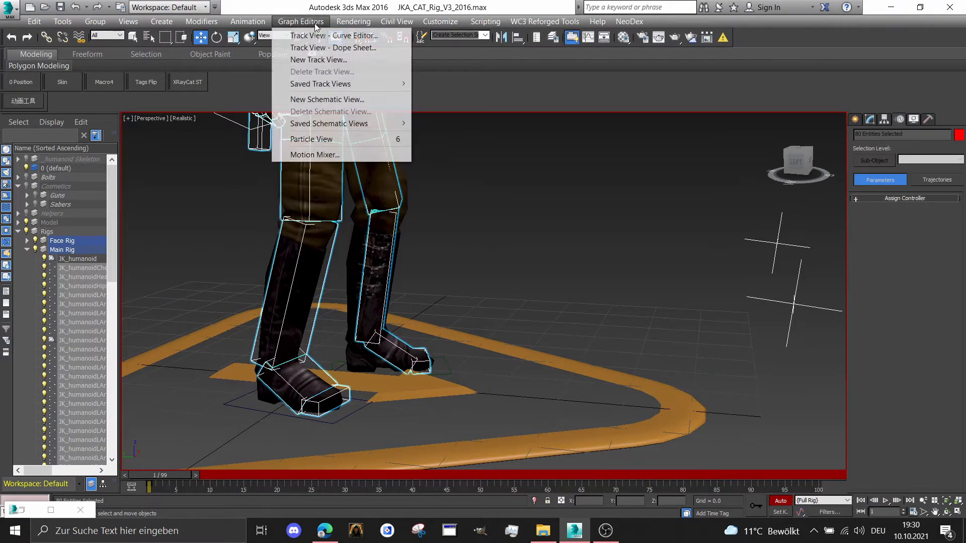
pyautogui.click(325, 34)
pyautogui.click(796, 134)
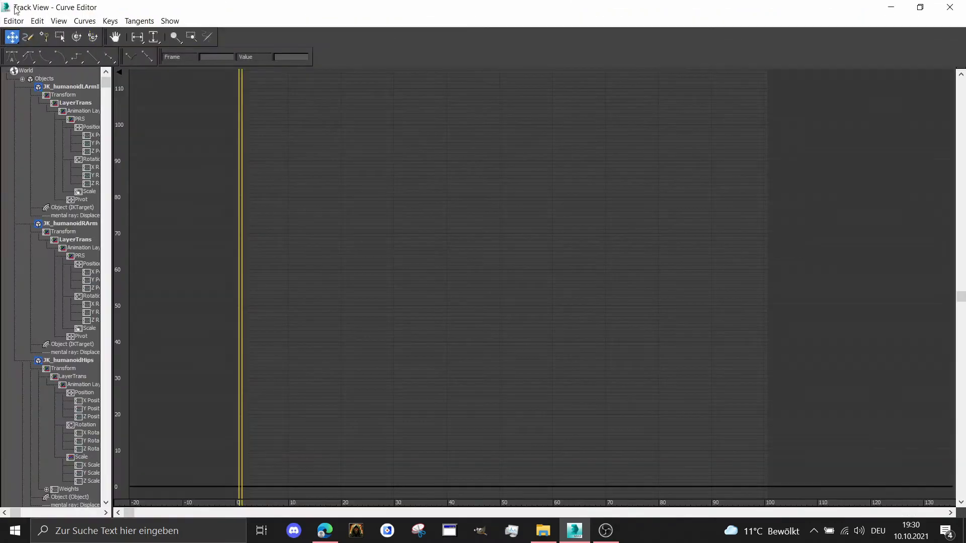
pyautogui.click(38, 20)
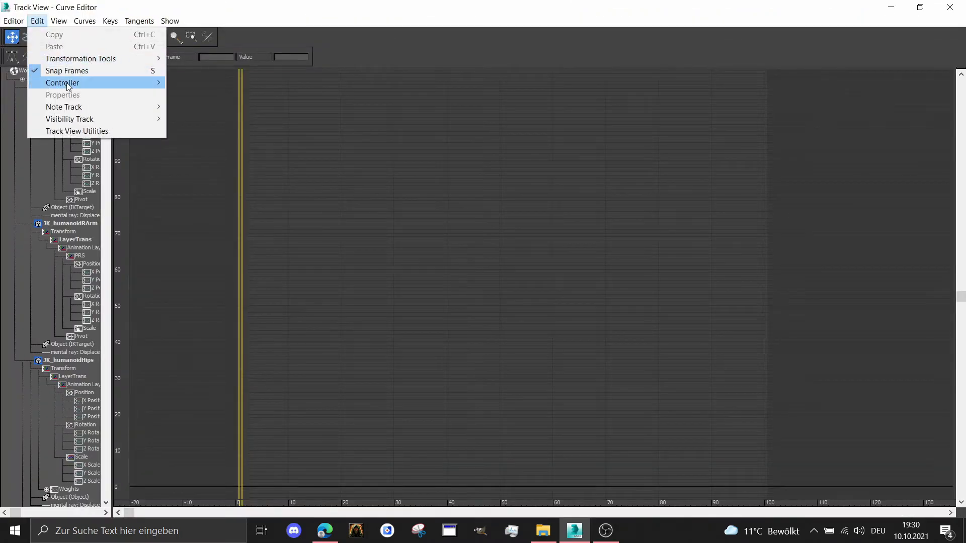
pyautogui.moveTo(100, 82)
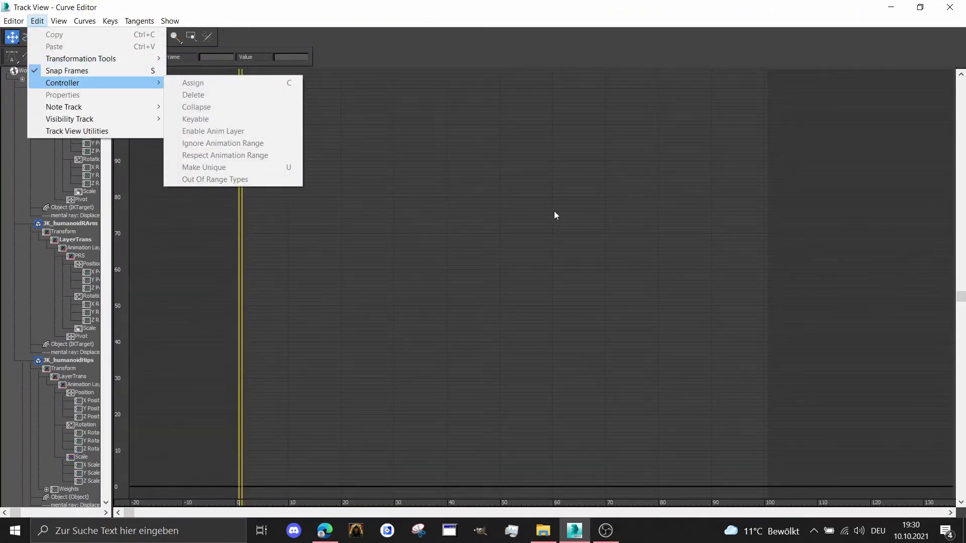
pyautogui.click(888, 6)
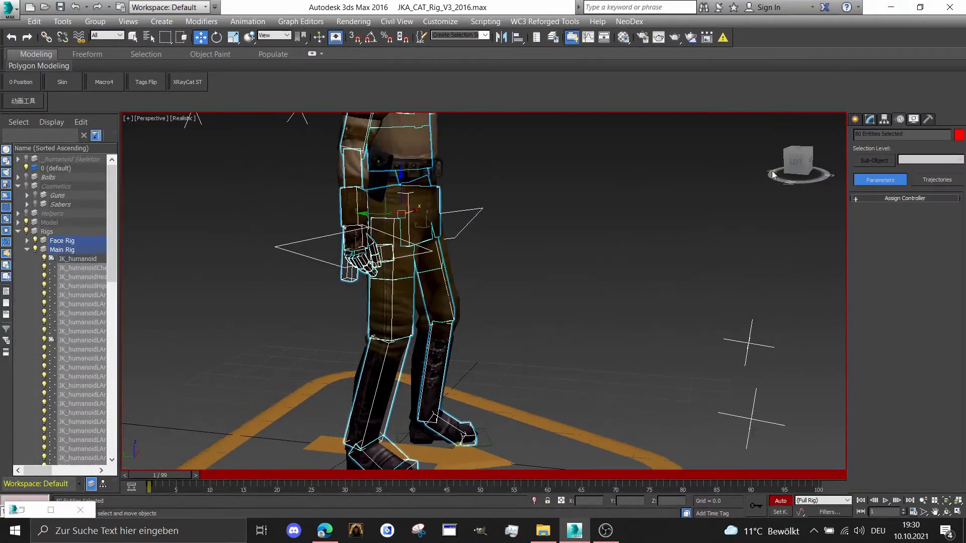
# Copy the selected rig objects' starting keys to frame 100 and open their curves in the full-screen Curve Editor
pyautogui.click(773, 175)
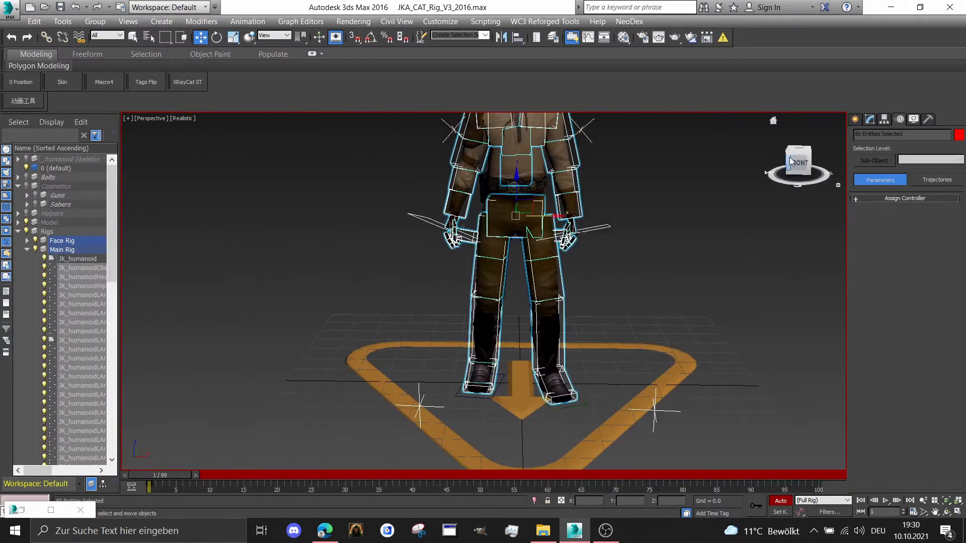
pyautogui.click(789, 162)
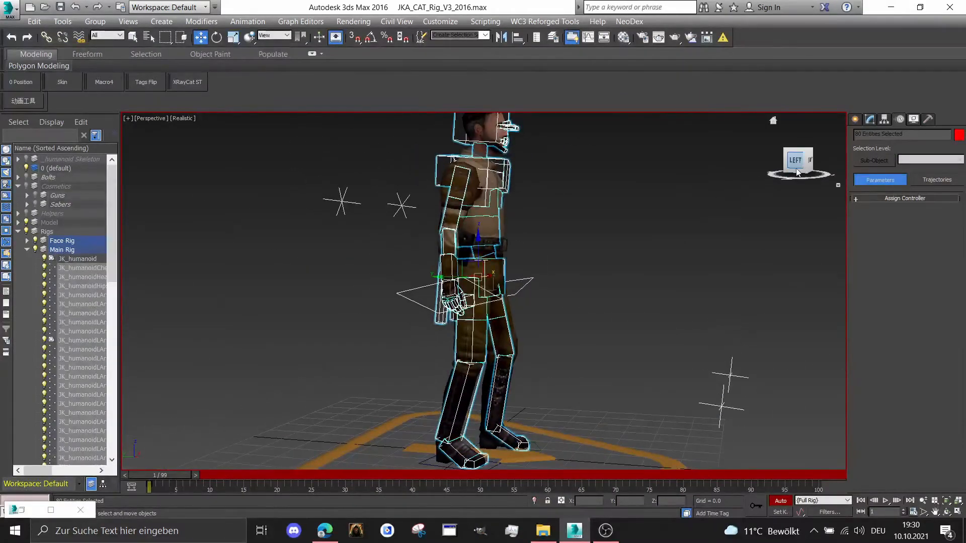
pyautogui.moveTo(796, 172); pyautogui.dragTo(350, 286)
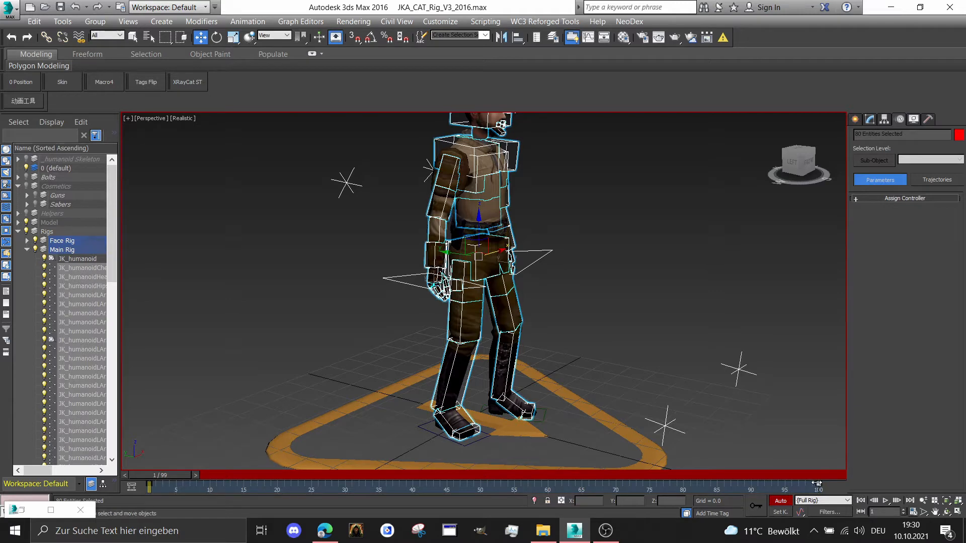
pyautogui.click(276, 23)
pyautogui.click(324, 35)
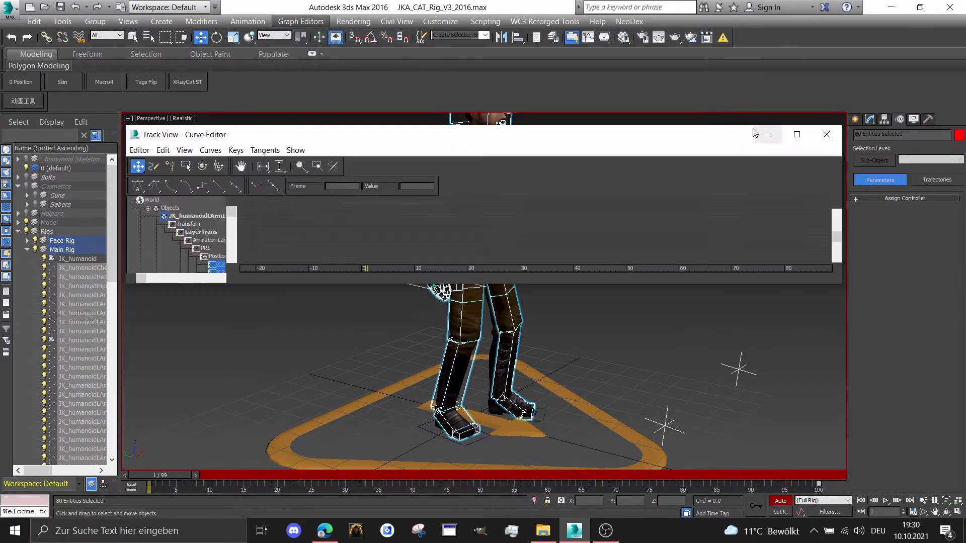
pyautogui.click(803, 134)
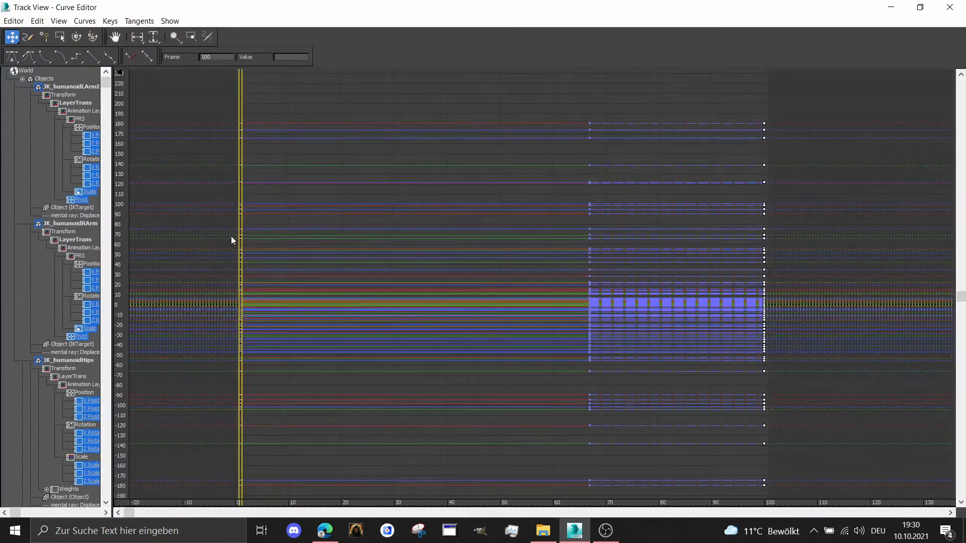
# Examine the Out Of Range Types available for the selected curves and look past the end keys, then minimize the editor
pyautogui.click(37, 21)
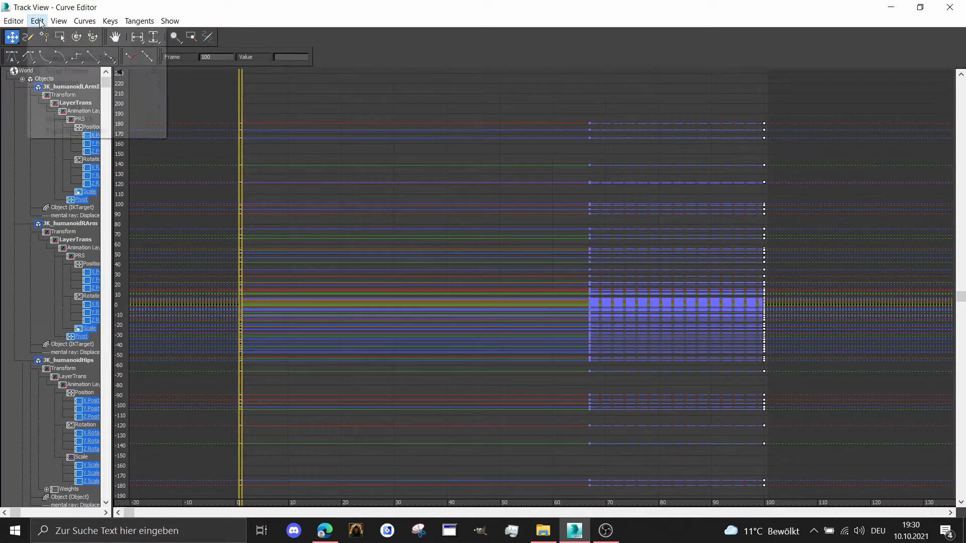
pyautogui.moveTo(80, 82)
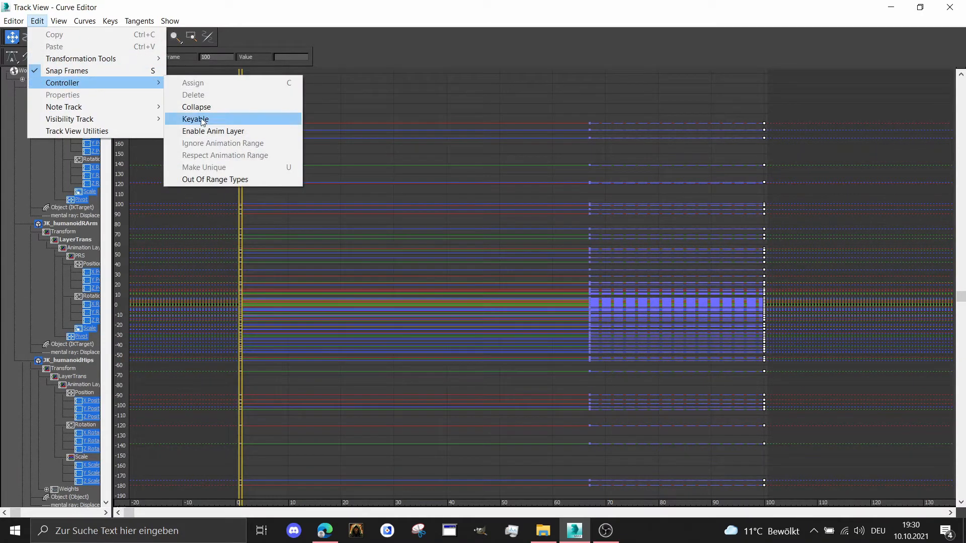
pyautogui.click(210, 180)
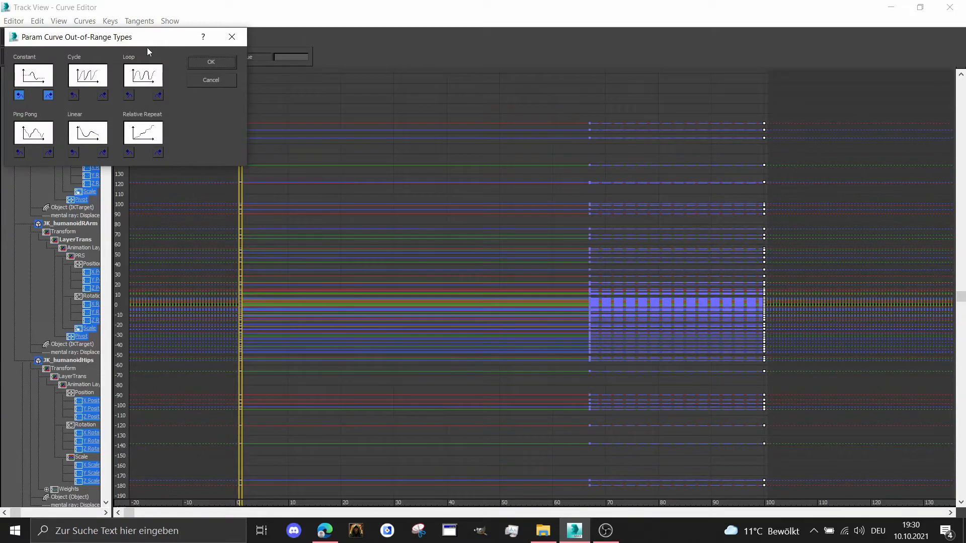
pyautogui.moveTo(122, 40); pyautogui.dragTo(145, 58)
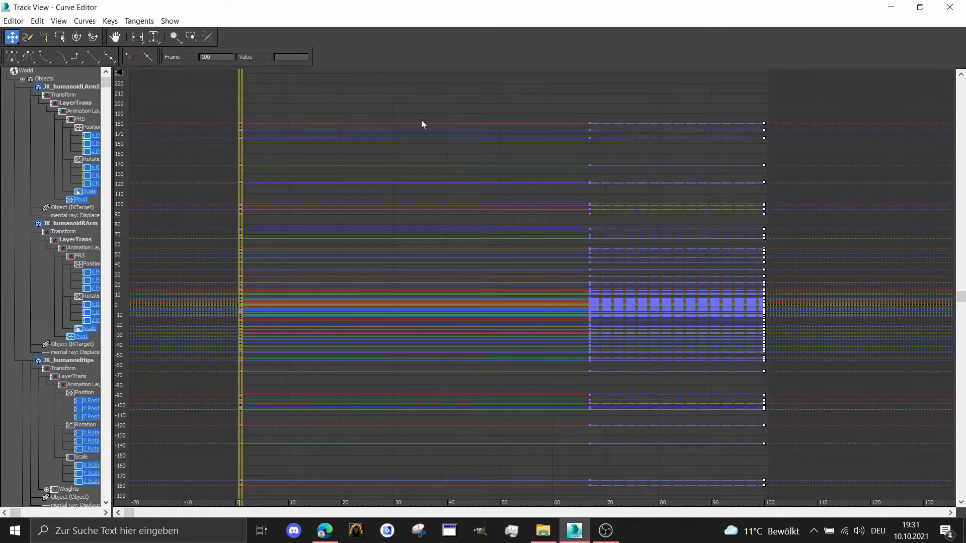
pyautogui.moveTo(422, 121); pyautogui.dragTo(270, 91, button='middle')
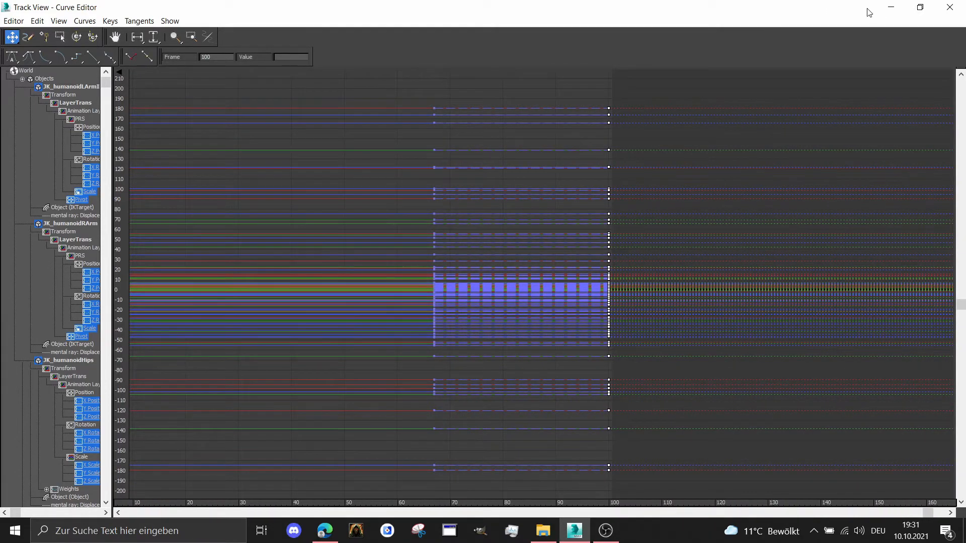
pyautogui.click(891, 7)
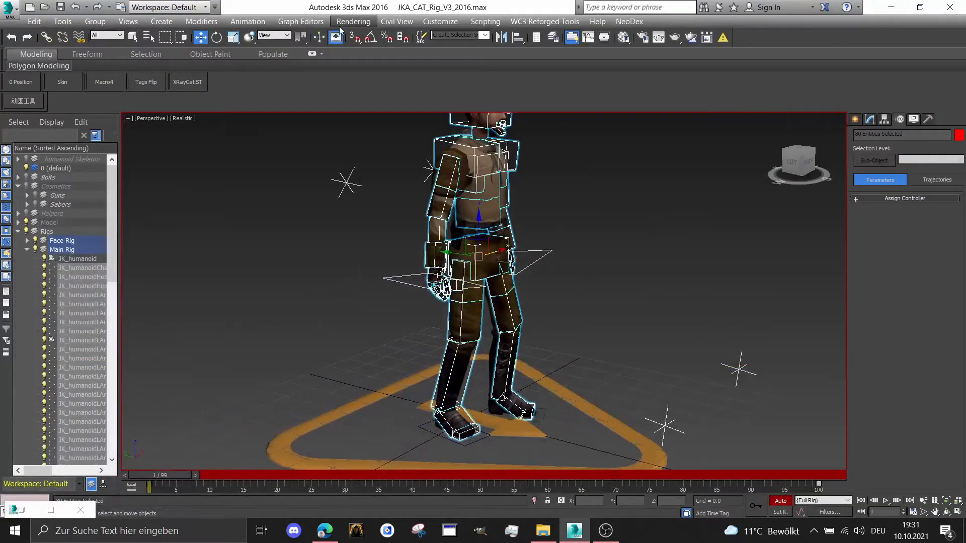
# Review the rig's curves from the first keys to beyond frame 100 in the Curve Editor, then minimize it
pyautogui.click(300, 22)
pyautogui.click(322, 34)
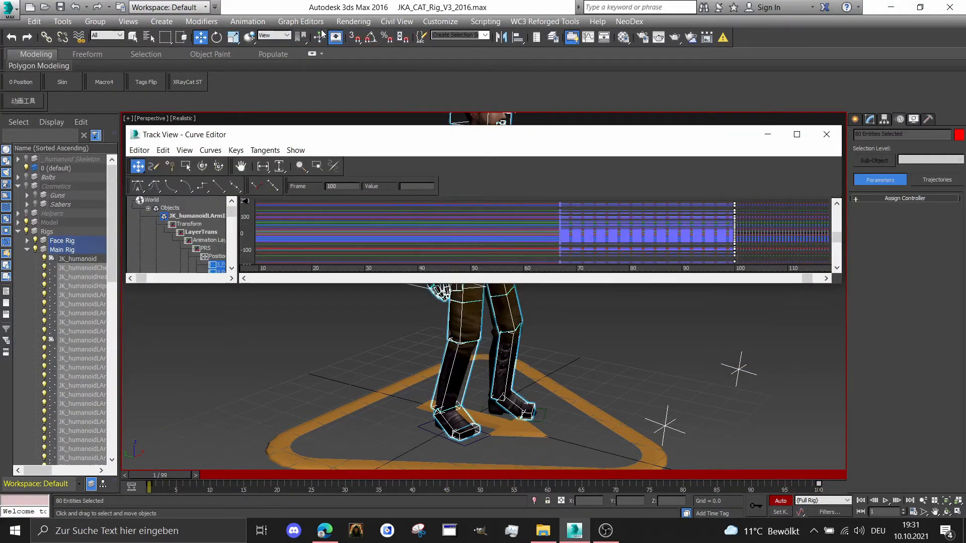
pyautogui.click(796, 134)
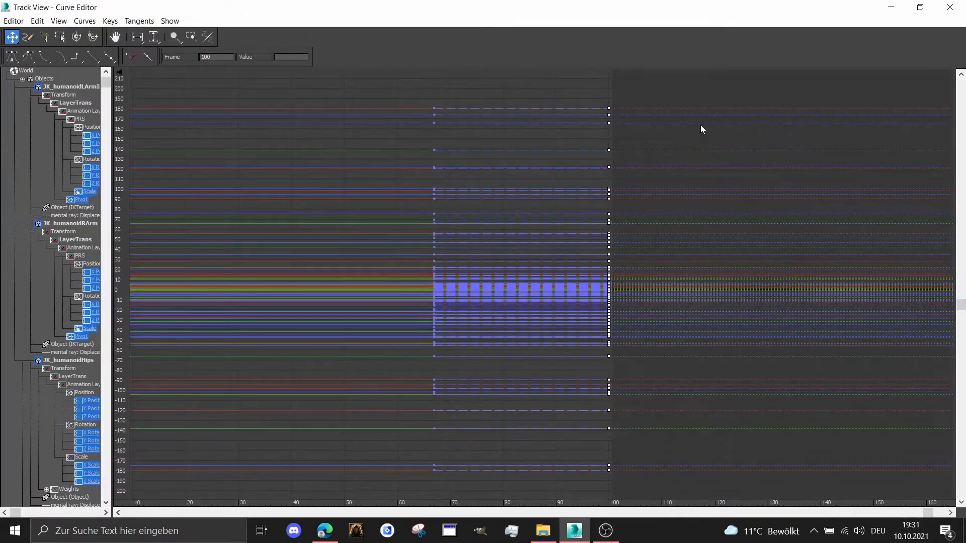
pyautogui.moveTo(711, 131); pyautogui.dragTo(847, 126, button='middle')
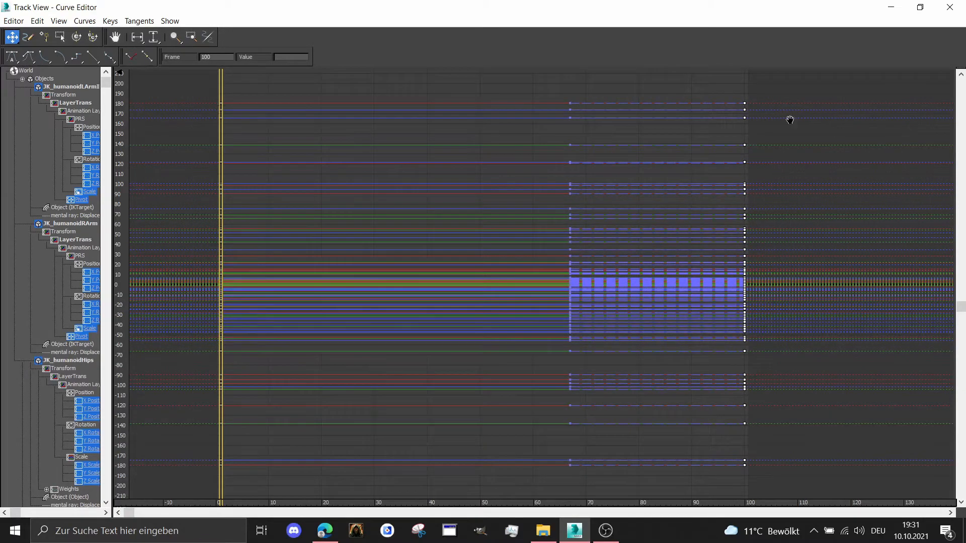
pyautogui.moveTo(685, 278); pyautogui.dragTo(501, 275, button='middle')
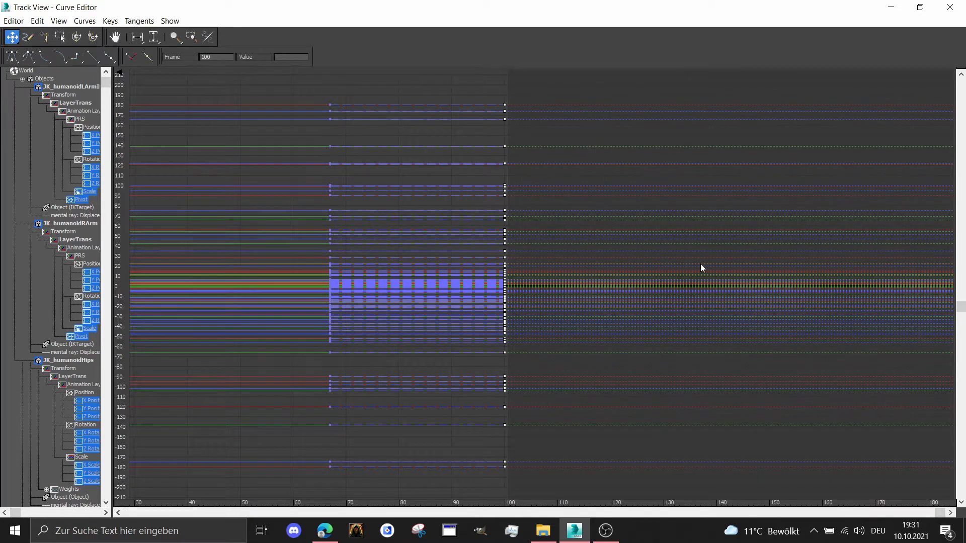
pyautogui.click(891, 7)
# Go to frame 50 and select only the hips control of the main rig
pyautogui.scroll(3, 549, 348)
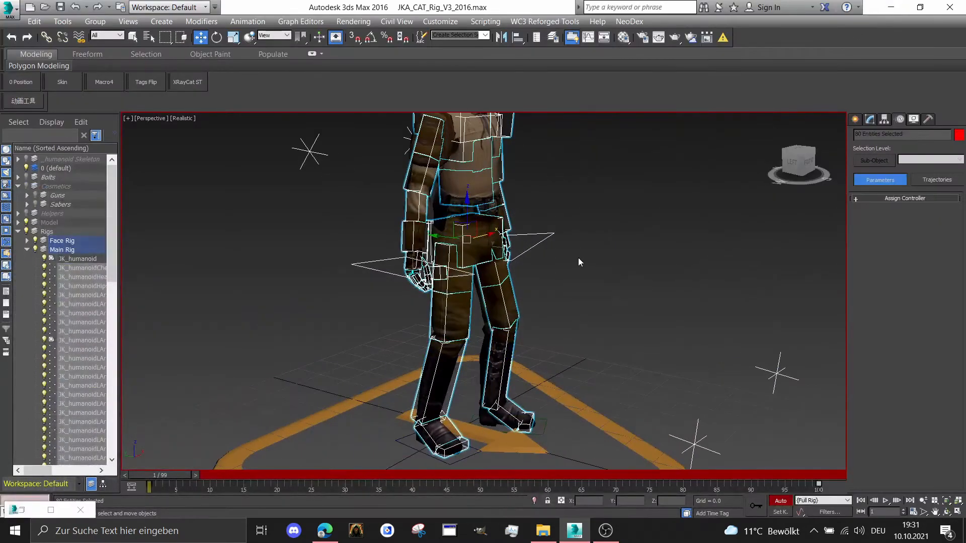
pyautogui.click(183, 435)
pyautogui.moveTo(161, 475); pyautogui.dragTo(453, 475)
pyautogui.moveTo(553, 517); pyautogui.dragTo(497, 508)
pyautogui.press('w')
pyautogui.moveTo(365, 249); pyautogui.dragTo(374, 285, button='middle')
pyautogui.scroll(1, 402, 281)
pyautogui.click(468, 276)
pyautogui.scroll(1, 468, 276)
pyautogui.rightClick(468, 276)
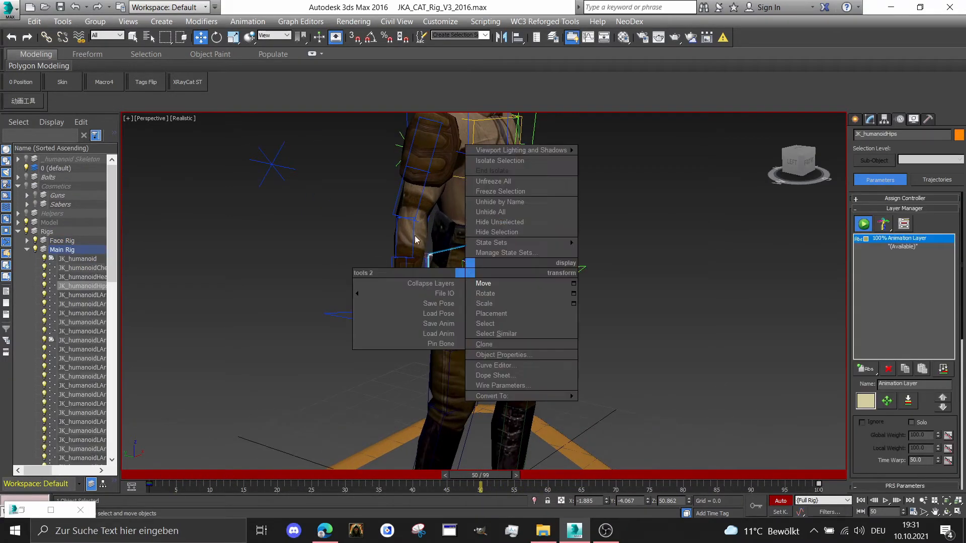
# Lower the hips slightly at frame 50 to a Z position of 50.374 and adjust their Y position
pyautogui.moveTo(795, 166); pyautogui.dragTo(808, 161)
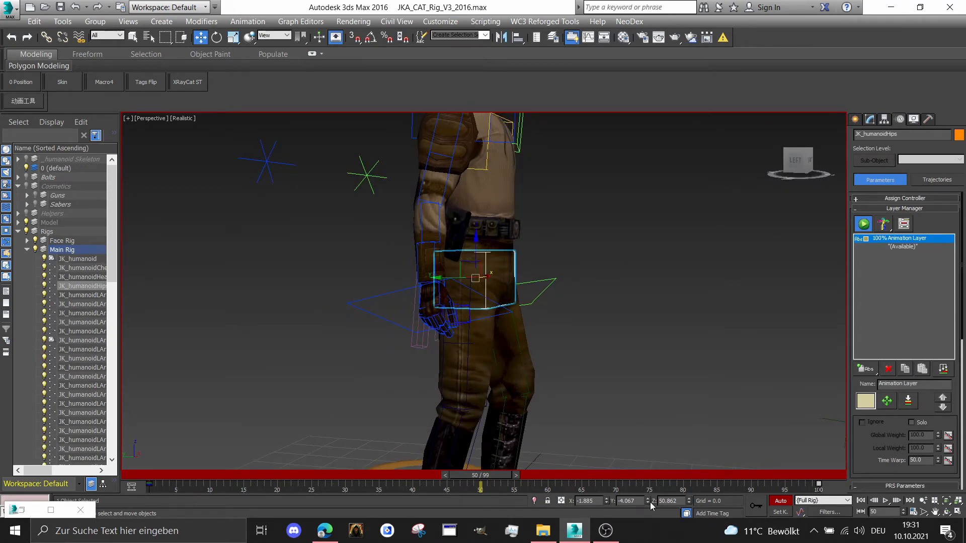
pyautogui.scroll(-2, 614, 427)
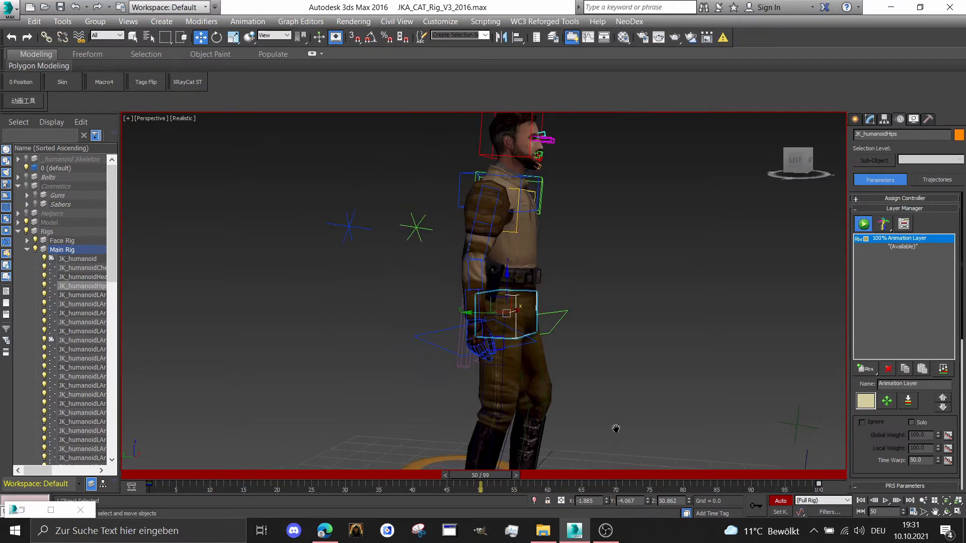
pyautogui.moveTo(614, 426); pyautogui.dragTo(623, 409, button='middle')
pyautogui.moveTo(801, 160); pyautogui.dragTo(803, 162)
pyautogui.moveTo(644, 242); pyautogui.dragTo(632, 212, button='middle')
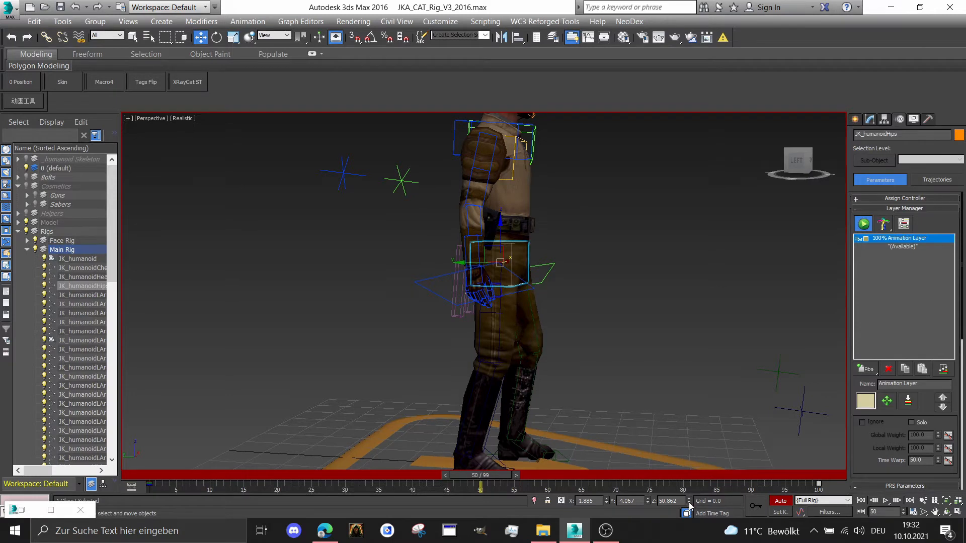
pyautogui.moveTo(689, 502); pyautogui.dragTo(689, 502)
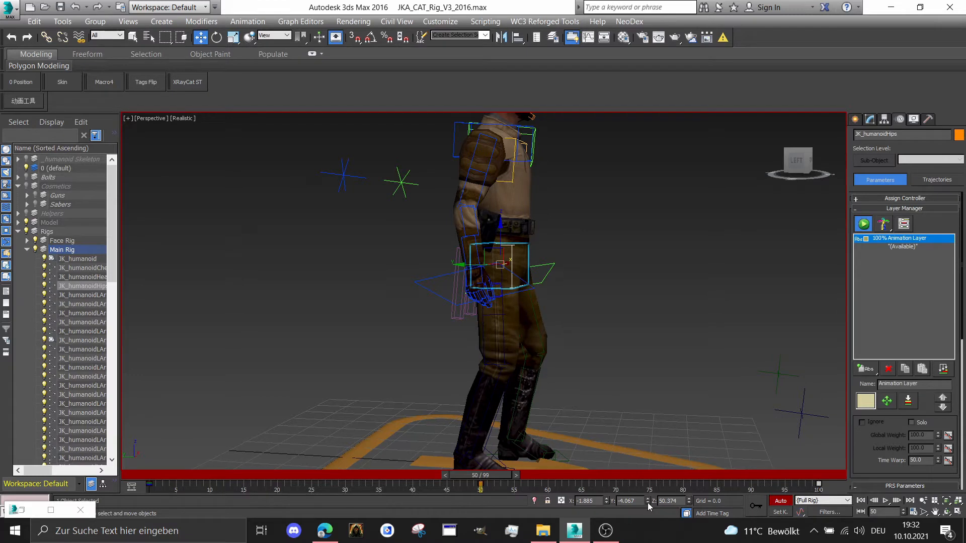
pyautogui.moveTo(648, 504); pyautogui.dragTo(648, 503)
# Scrub the timeline back to the start and forward to frame 100 to review the hip movement
pyautogui.moveTo(482, 482); pyautogui.dragTo(177, 487)
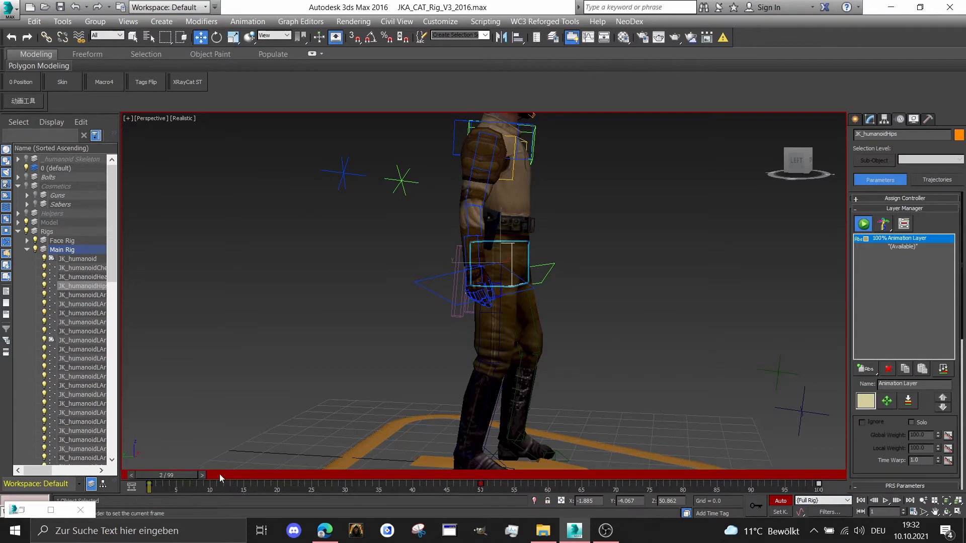
pyautogui.moveTo(160, 475); pyautogui.dragTo(846, 472)
pyautogui.click(818, 484)
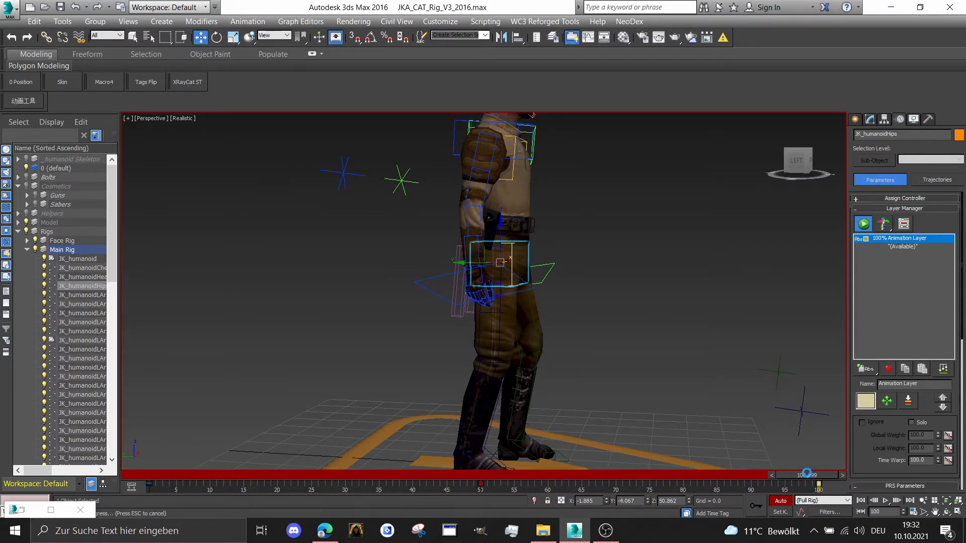
# Return to frame 50 and rotate the hips control slightly to tilt the pelvis, checking it against the neighbouring frames
pyautogui.moveTo(811, 474); pyautogui.dragTo(488, 457)
pyautogui.press('w')
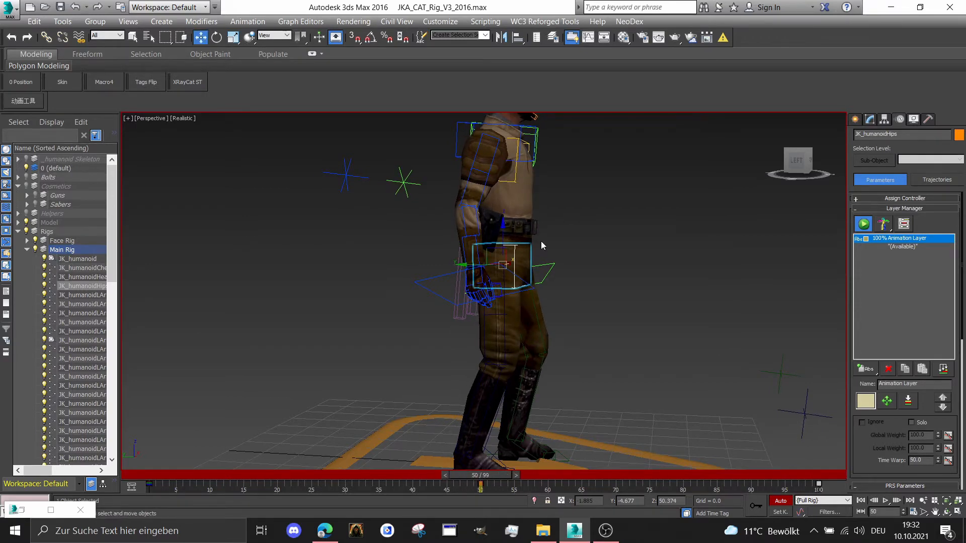
pyautogui.scroll(2, 538, 247)
pyautogui.rightClick(534, 251)
pyautogui.click(554, 272)
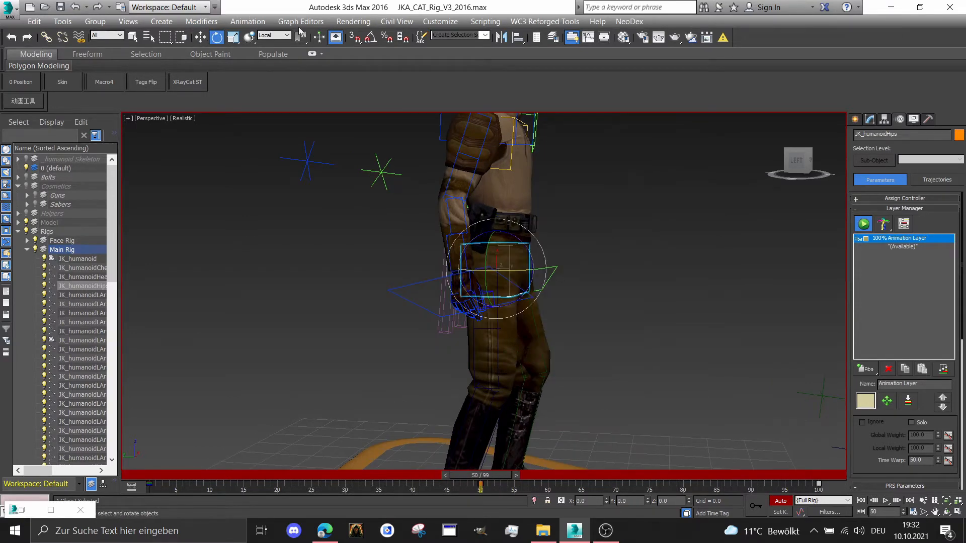
pyautogui.keyDown('alt'); pyautogui.moveTo(508, 261); pyautogui.dragTo(374, 282, button='middle'); pyautogui.keyUp('alt')
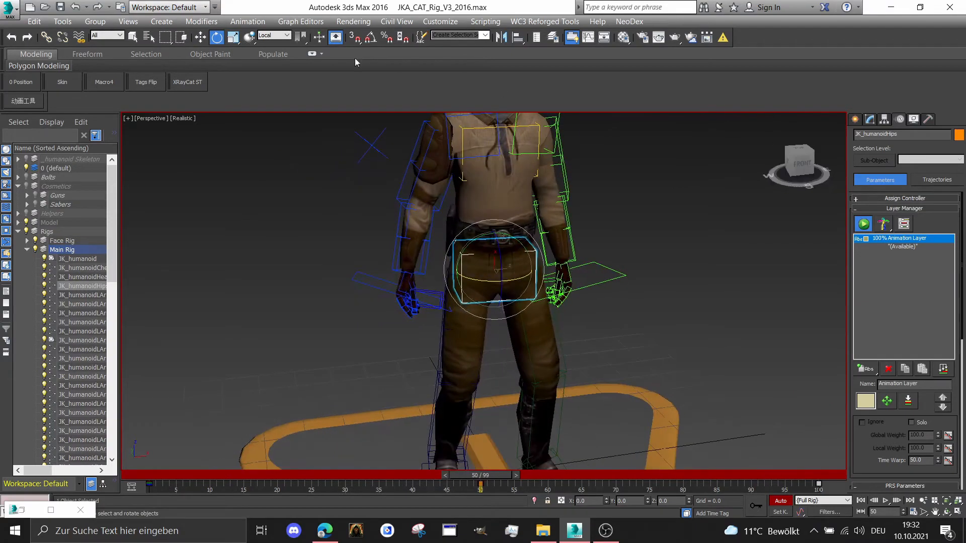
pyautogui.click(281, 73)
pyautogui.moveTo(796, 163); pyautogui.dragTo(810, 150)
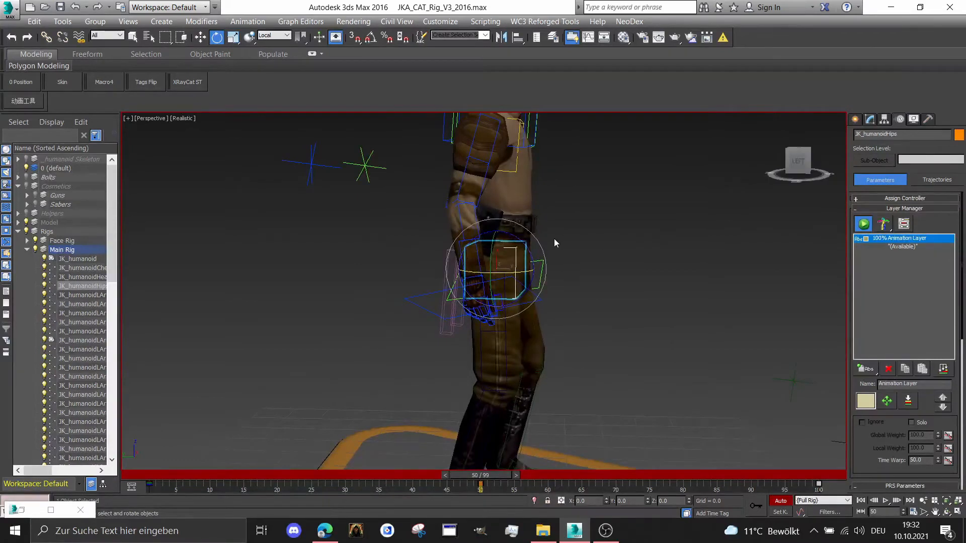
pyautogui.moveTo(531, 252); pyautogui.dragTo(526, 251)
pyautogui.moveTo(491, 475)
pyautogui.mouseDown()
pyautogui.moveTo(201, 483)
pyautogui.moveTo(361, 468)
pyautogui.moveTo(480, 475)
pyautogui.mouseUp()
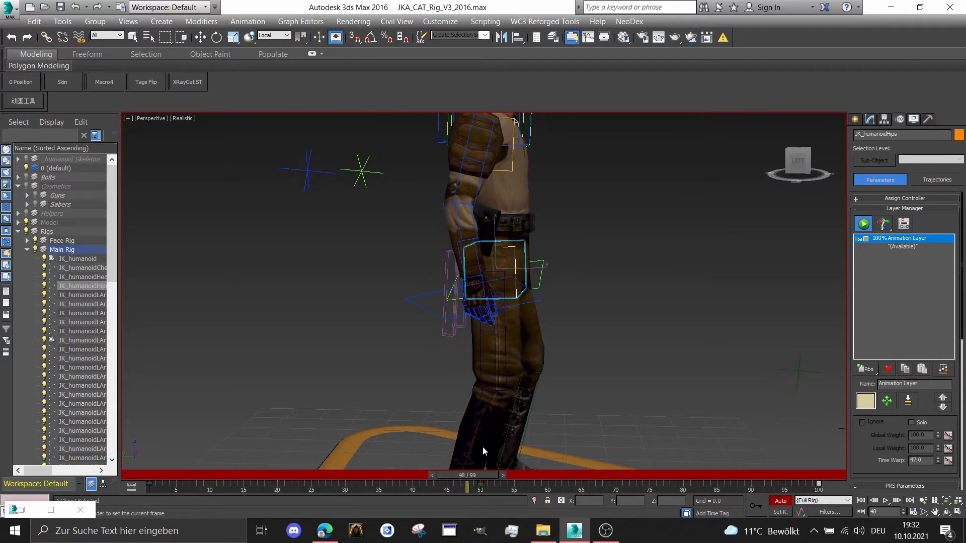
# Select the chest control at frame 50, rotate it slightly so the upper body leans forward, and adjust its position
pyautogui.press('e')
pyautogui.scroll(2, 516, 196)
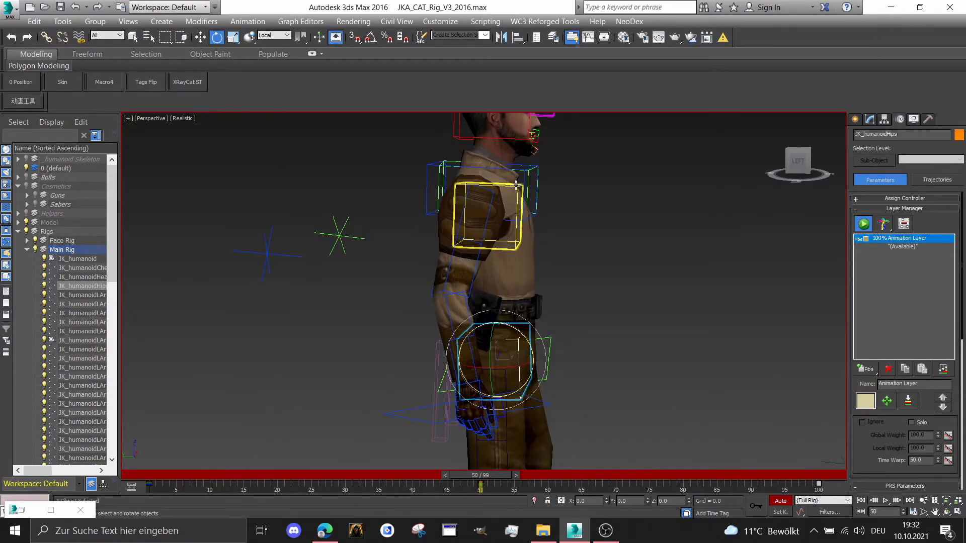
pyautogui.click(516, 185)
pyautogui.moveTo(793, 161); pyautogui.dragTo(798, 160)
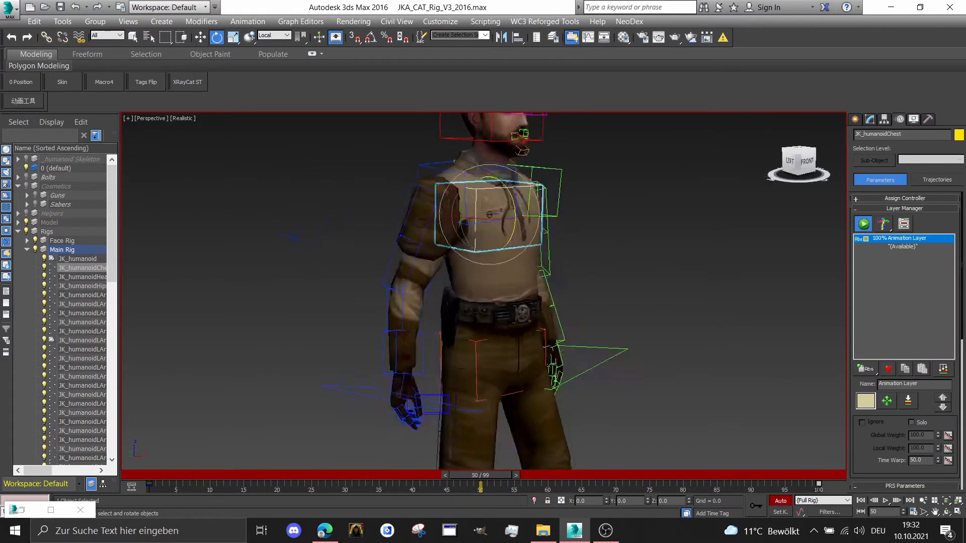
pyautogui.keyDown('alt'); pyautogui.moveTo(489, 215); pyautogui.dragTo(429, 211, button='middle'); pyautogui.keyUp('alt')
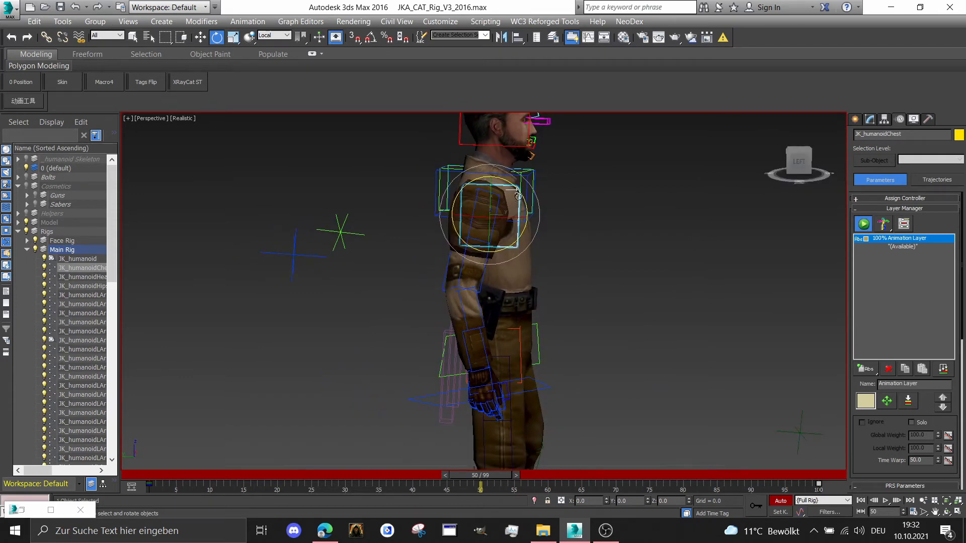
pyautogui.moveTo(520, 196); pyautogui.dragTo(535, 199)
pyautogui.rightClick(552, 208)
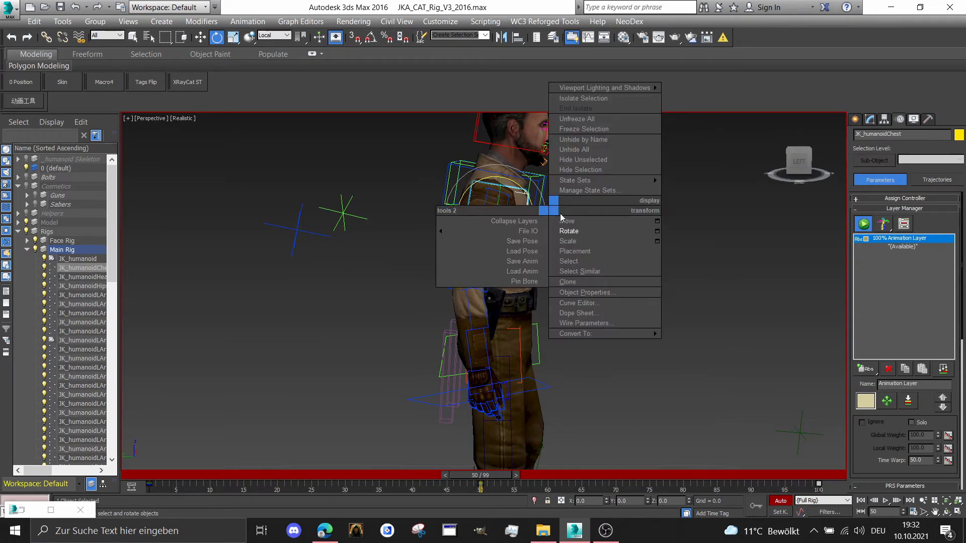
pyautogui.click(609, 221)
pyautogui.moveTo(481, 214); pyautogui.dragTo(473, 215)
# Scrub the timeline to frame 100 and back to frame 50, reviewing the chest movement from the front and the side
pyautogui.moveTo(501, 478); pyautogui.dragTo(919, 428)
pyautogui.moveTo(801, 163); pyautogui.dragTo(787, 296)
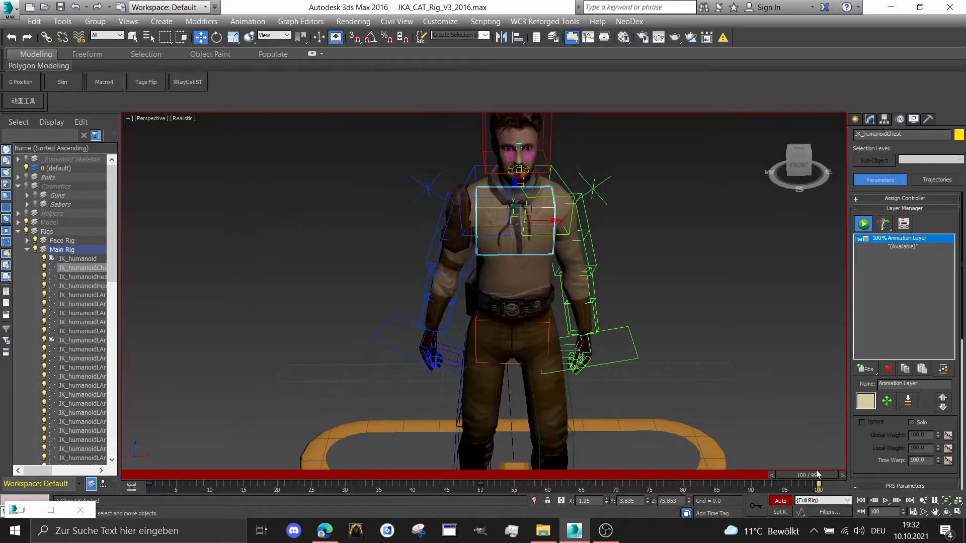
pyautogui.moveTo(810, 475); pyautogui.dragTo(890, 361)
pyautogui.moveTo(798, 161); pyautogui.dragTo(873, 156)
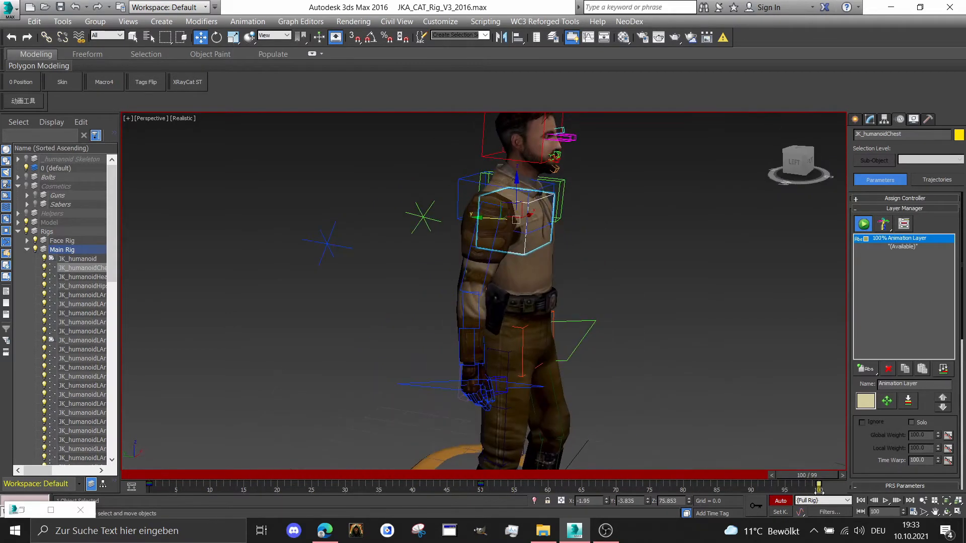
pyautogui.click(818, 484)
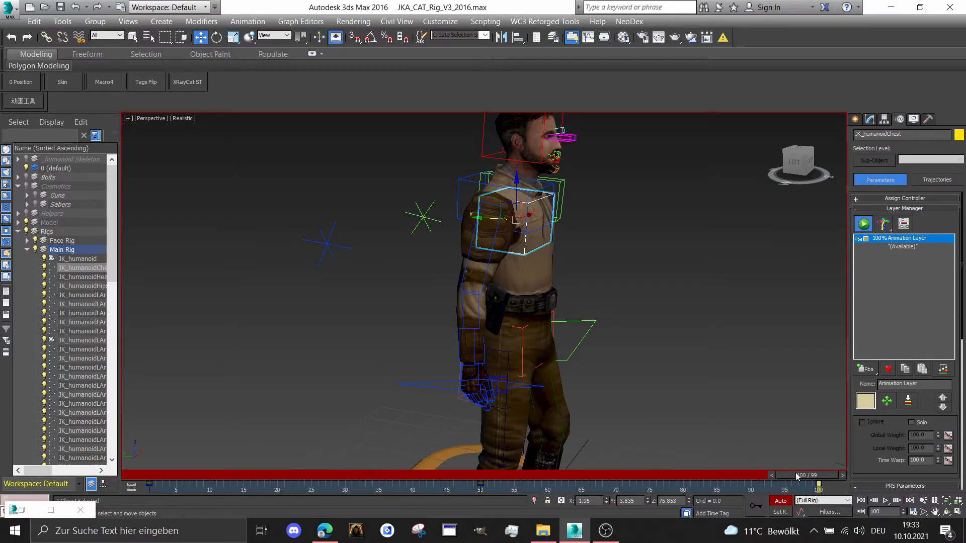
pyautogui.moveTo(798, 475); pyautogui.dragTo(464, 474)
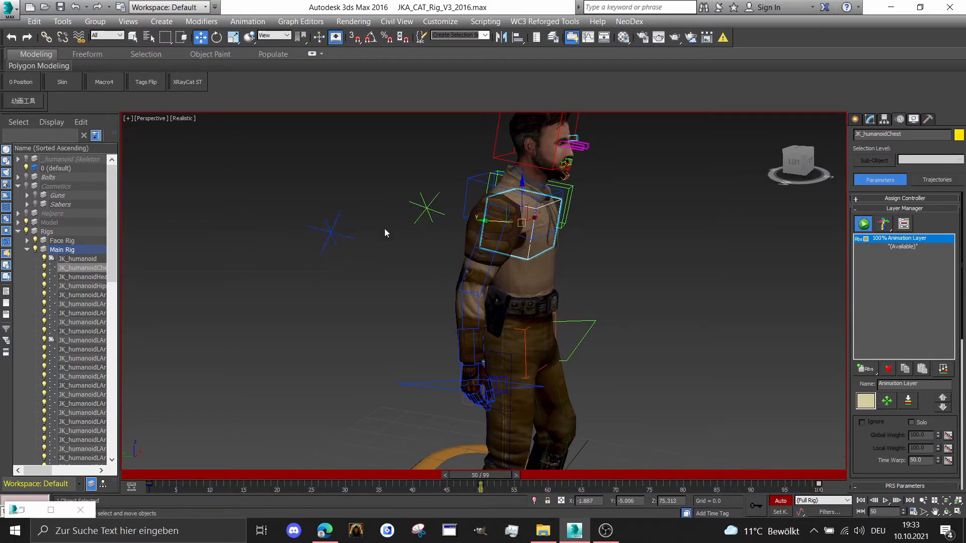
# Select the right collarbone control at frame 50, rotate it slightly backward, and scrub around that frame to check it
pyautogui.click(477, 180)
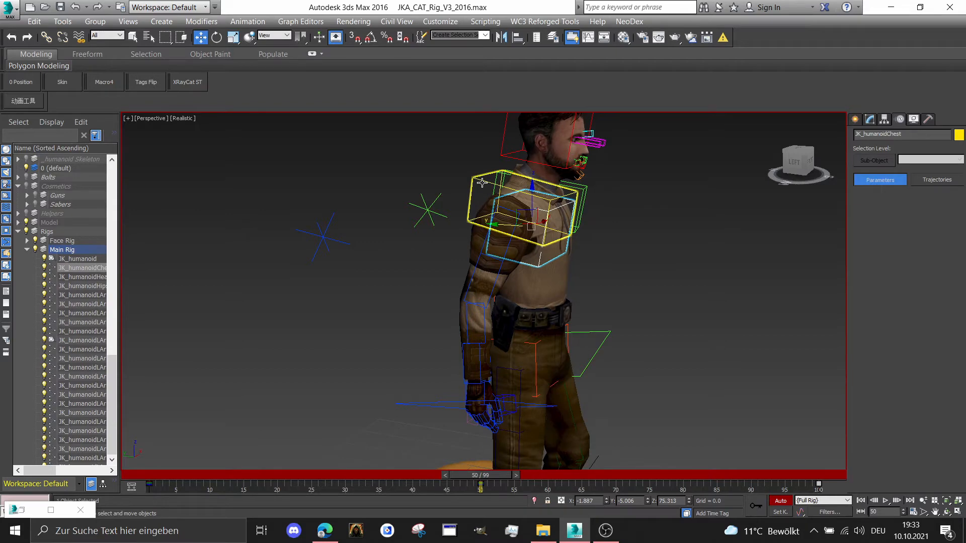
pyautogui.rightClick(480, 183)
pyautogui.click(515, 204)
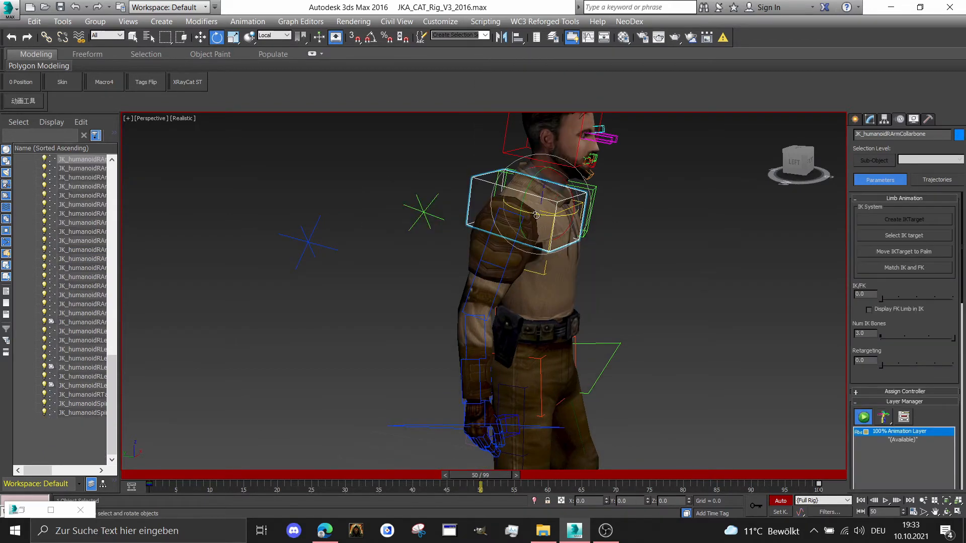
pyautogui.moveTo(539, 213); pyautogui.dragTo(527, 185)
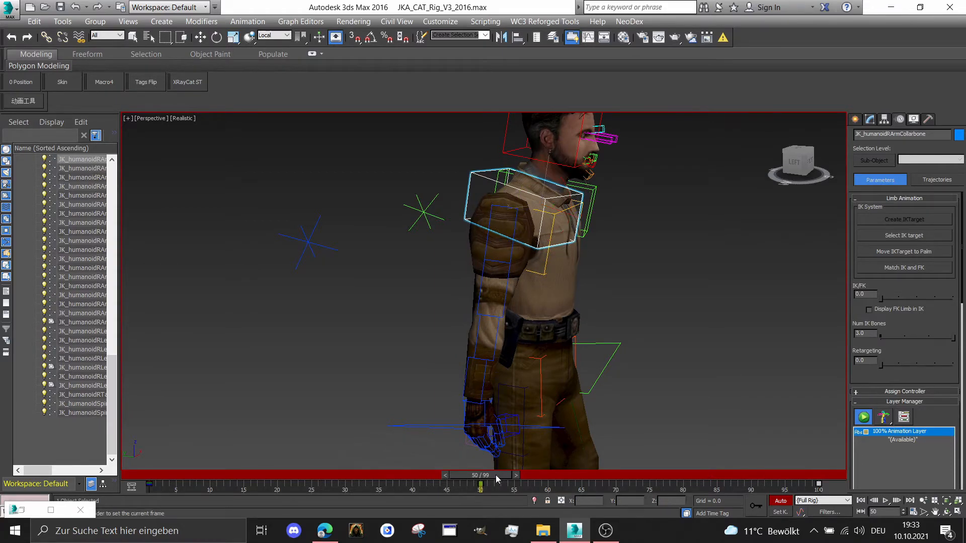
pyautogui.moveTo(496, 475); pyautogui.dragTo(496, 453)
# Select the left collarbone control and rotate it slightly at frame 49 to match the right shoulder
pyautogui.moveTo(799, 176); pyautogui.dragTo(628, 187)
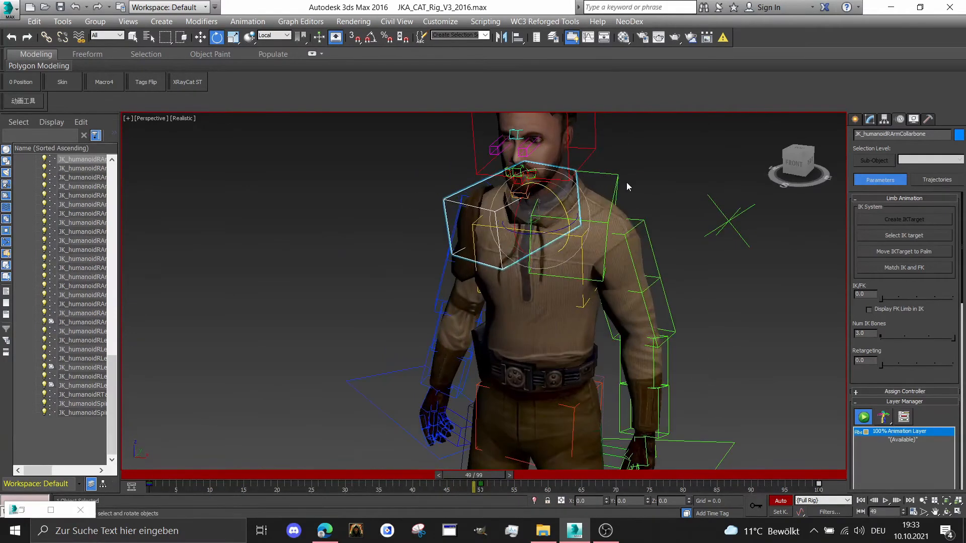
pyautogui.click(556, 205)
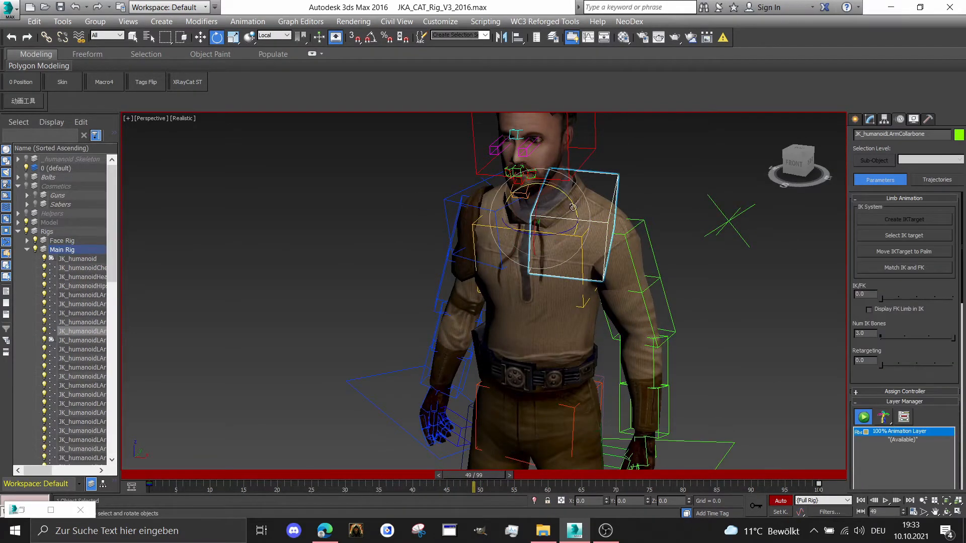
pyautogui.moveTo(573, 206); pyautogui.dragTo(566, 205)
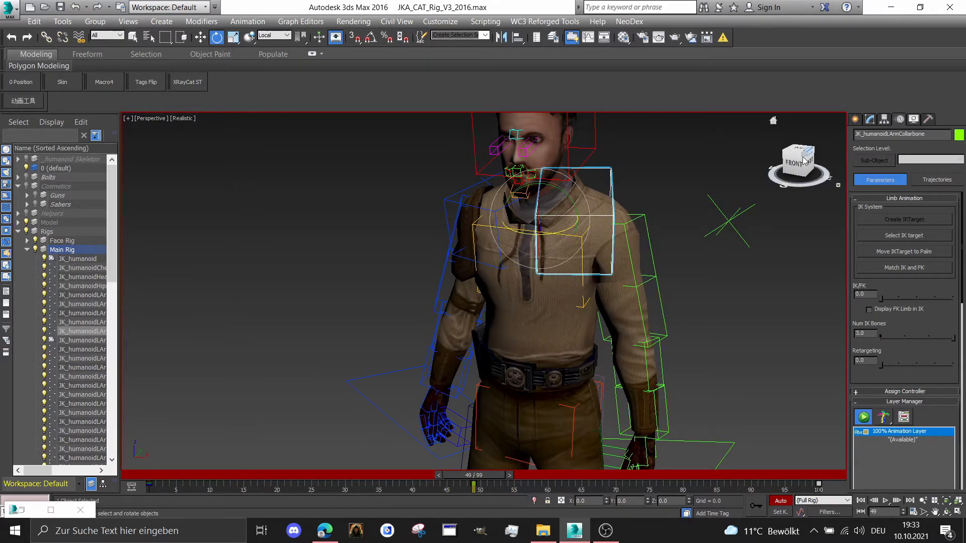
pyautogui.moveTo(796, 166); pyautogui.dragTo(754, 222)
pyautogui.moveTo(502, 475); pyautogui.dragTo(496, 441)
# Select the head control and scrub from frame 49 back to frame 42 to check the pose from the side
pyautogui.moveTo(797, 163); pyautogui.dragTo(601, 184)
pyautogui.click(598, 171)
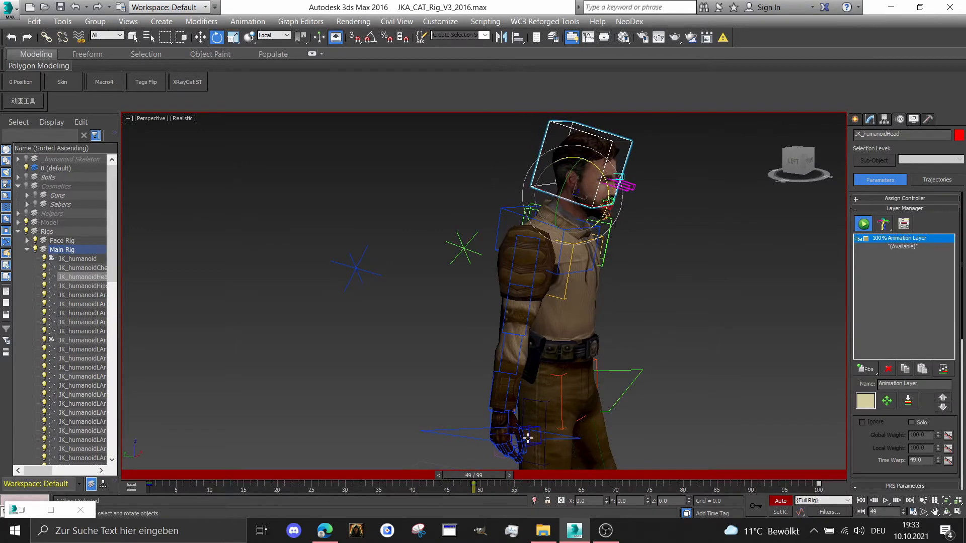
pyautogui.moveTo(492, 483); pyautogui.dragTo(443, 503)
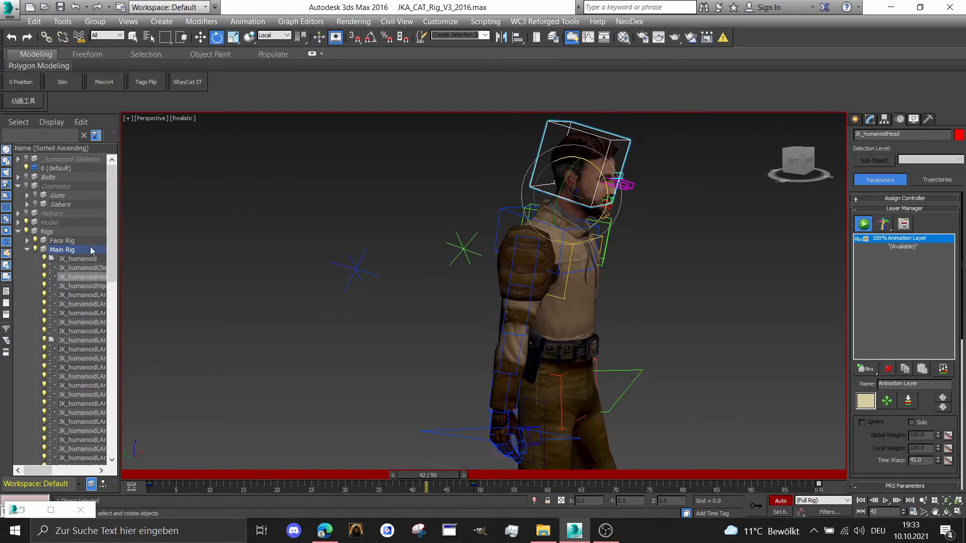
# Select everything in the Rigs layer, move the keys at frame 49 to frame 50, and return to frame 50
pyautogui.doubleClick(50, 234)
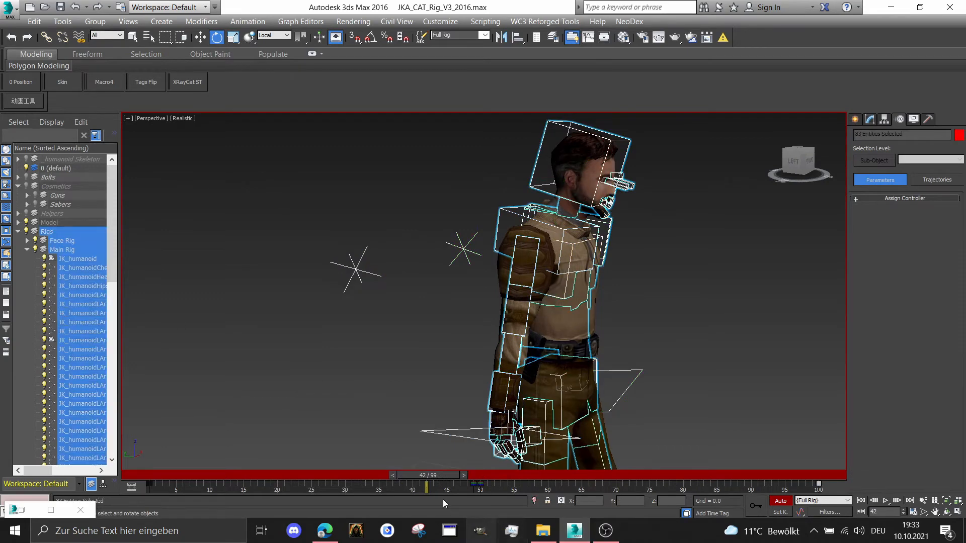
pyautogui.moveTo(449, 478); pyautogui.dragTo(397, 482)
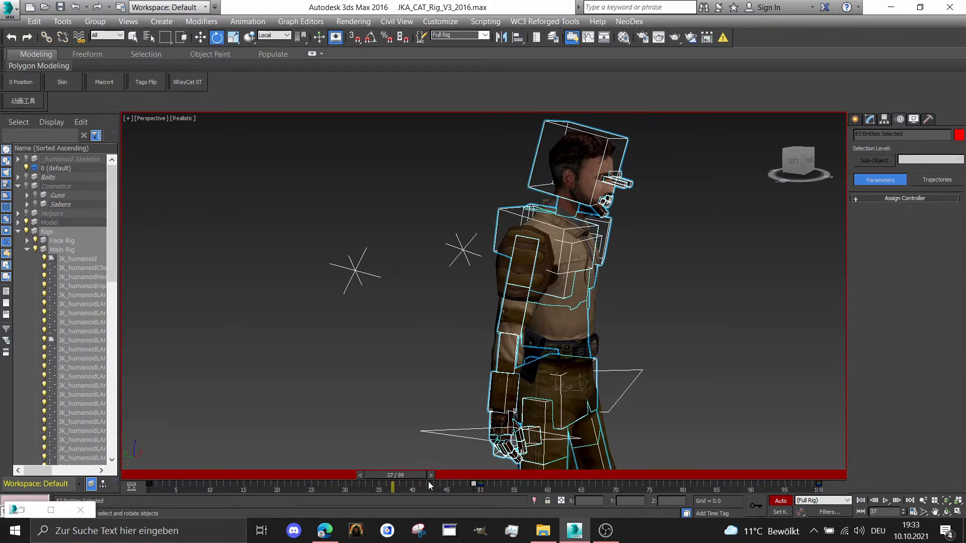
pyautogui.moveTo(408, 478); pyautogui.dragTo(395, 478)
pyautogui.click(454, 487)
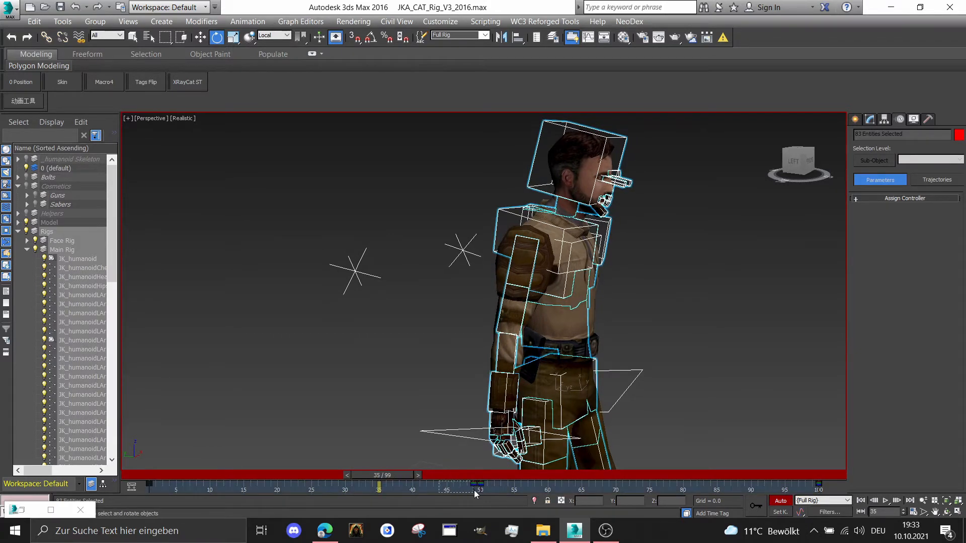
pyautogui.moveTo(472, 484); pyautogui.dragTo(481, 485)
pyautogui.moveTo(389, 477); pyautogui.dragTo(484, 494)
# Select the right arm's IK target and move it outward and slightly up to X -21.706 and Z 47.13
pyautogui.press('e')
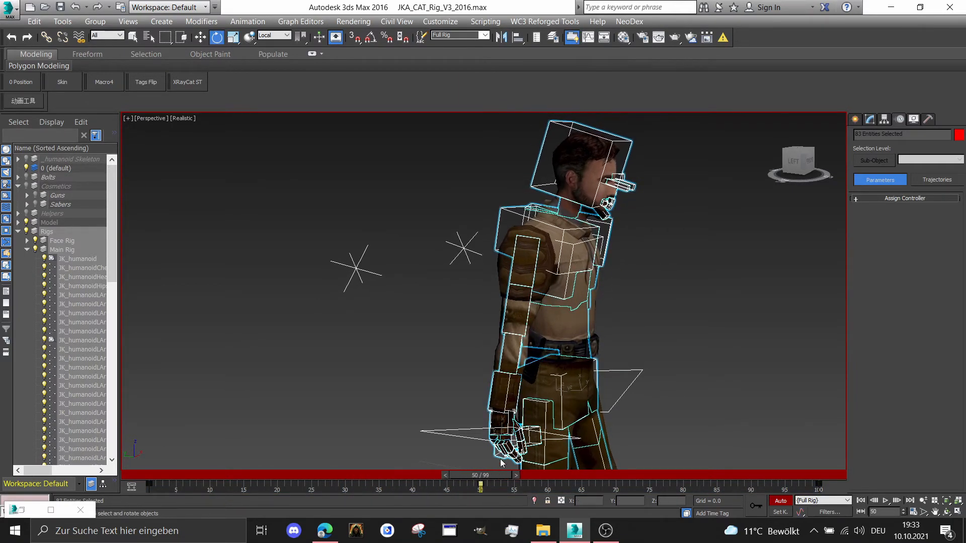
pyautogui.moveTo(503, 460); pyautogui.dragTo(491, 400, button='middle')
pyautogui.scroll(3, 432, 366)
pyautogui.moveTo(395, 325); pyautogui.dragTo(439, 391)
pyautogui.rightClick(439, 391)
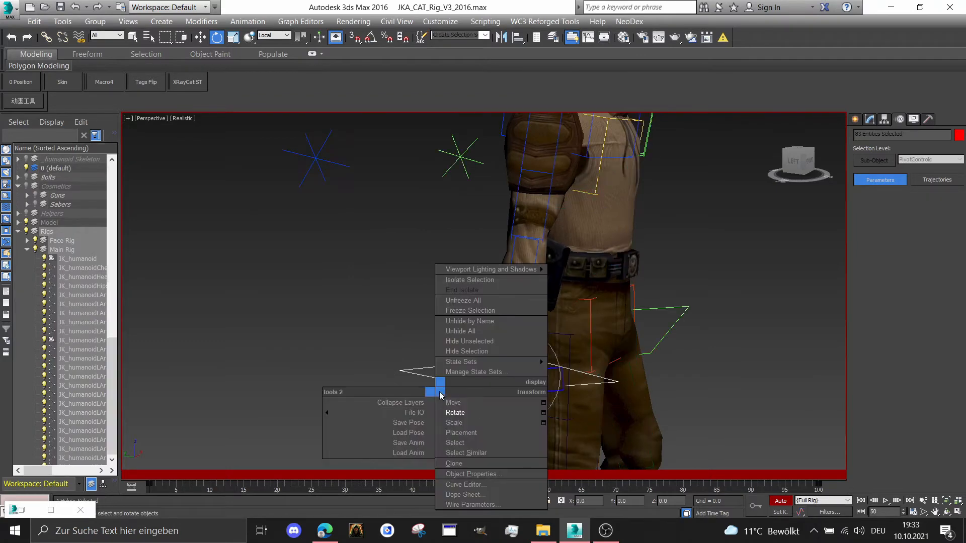
pyautogui.click(452, 397)
pyautogui.click(800, 153)
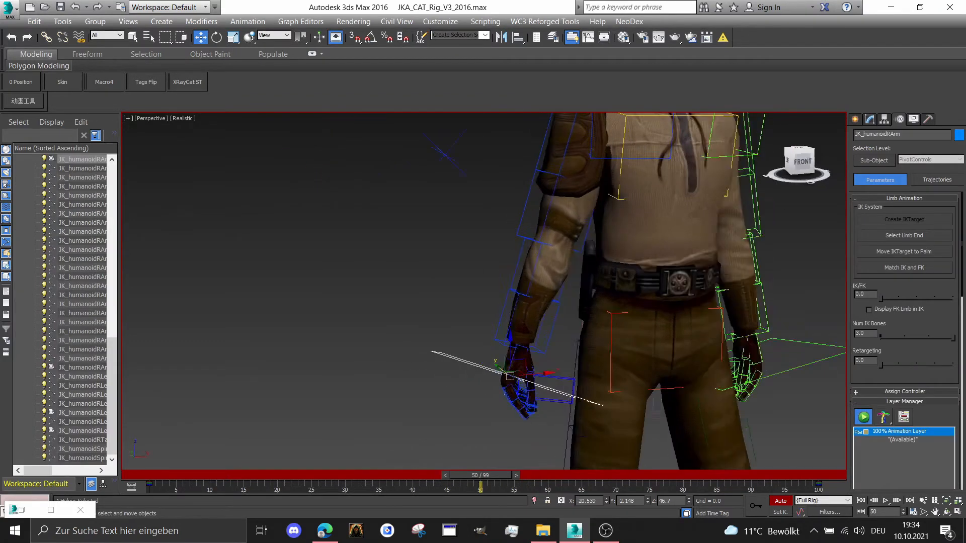
pyautogui.moveTo(574, 328); pyautogui.dragTo(437, 305, button='middle')
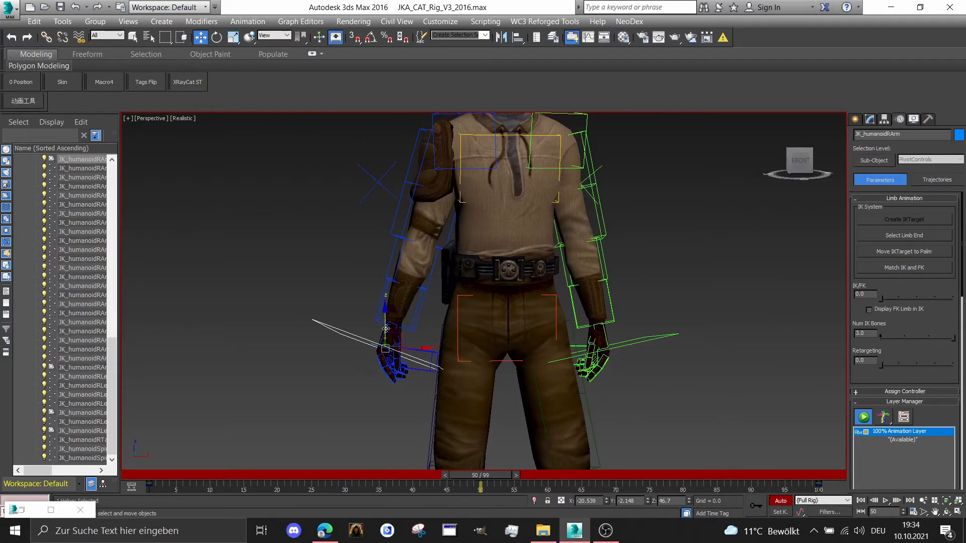
pyautogui.moveTo(386, 328); pyautogui.dragTo(402, 339)
# Rotate the right arm's IK target slightly as seen from the front
pyautogui.rightClick(401, 338)
pyautogui.click(420, 363)
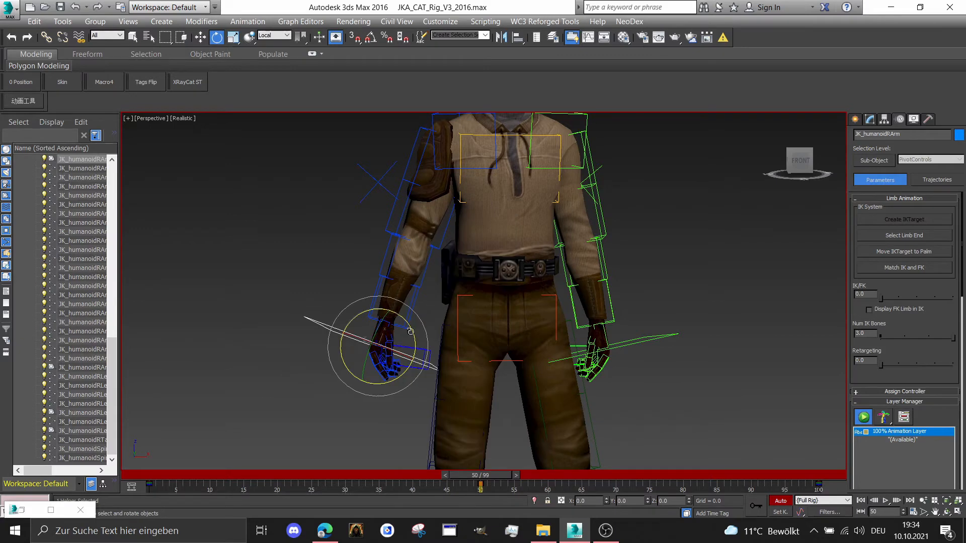
pyautogui.press('w')
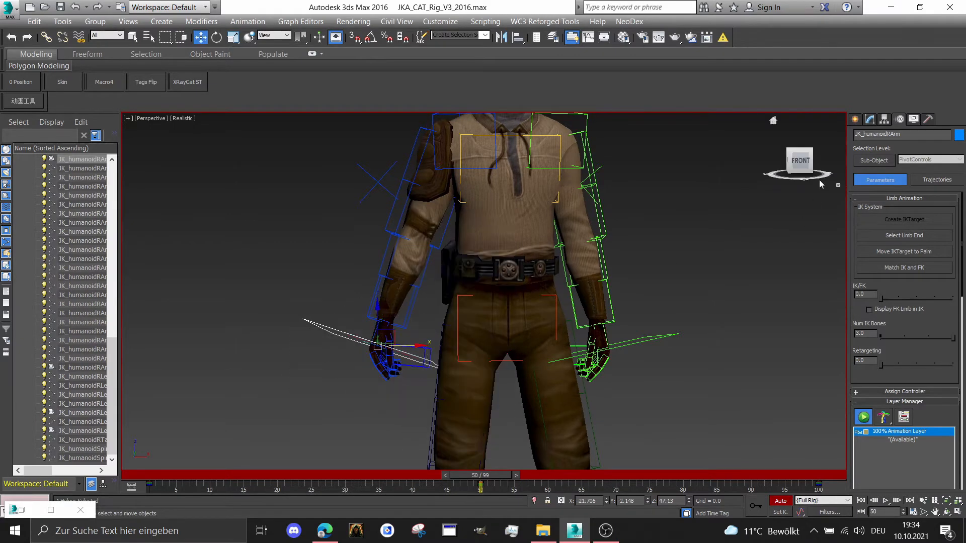
# From the side, shift the right arm's IK target back by about 0.634 in Y and rotate it slightly
pyautogui.click(831, 175)
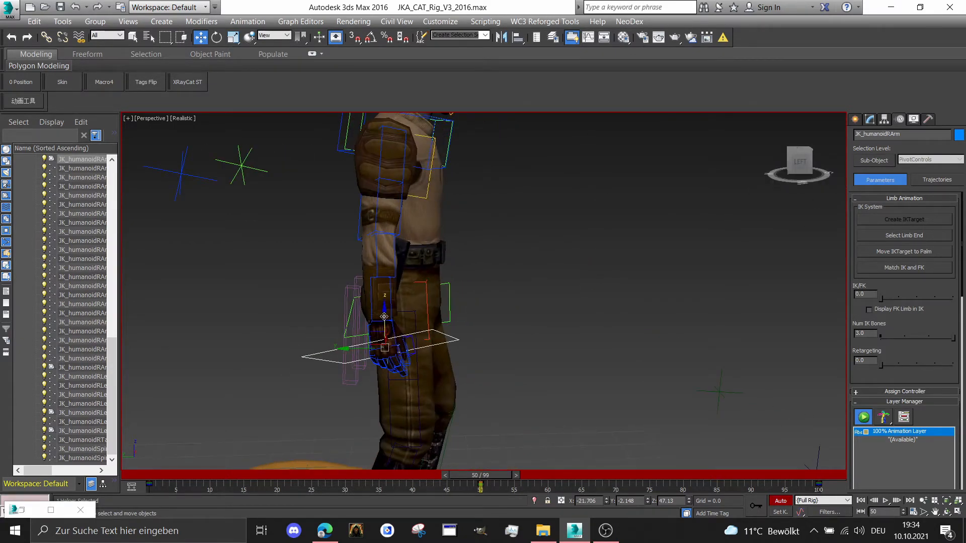
pyautogui.moveTo(362, 346); pyautogui.dragTo(358, 346)
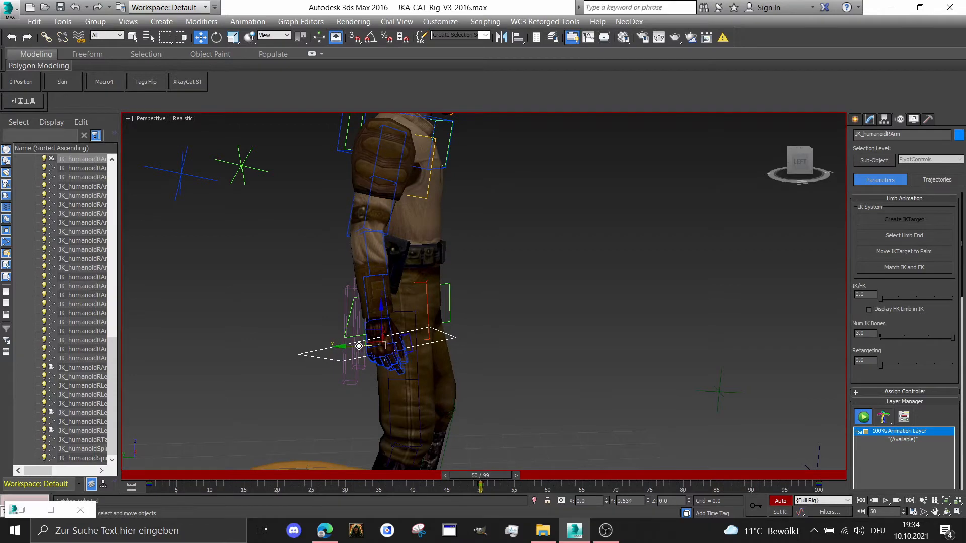
pyautogui.rightClick(359, 346)
pyautogui.click(377, 367)
pyautogui.moveTo(406, 317); pyautogui.dragTo(402, 313)
pyautogui.moveTo(505, 476); pyautogui.dragTo(505, 426)
# From the front, select the left arm's IK target and move it up and outward to X 15.321 and Z 47.12
pyautogui.press('e')
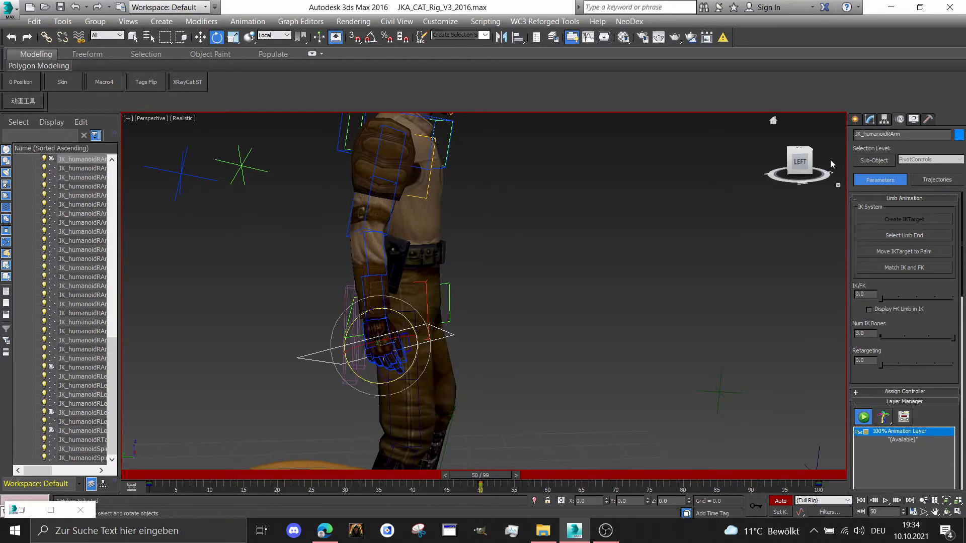
pyautogui.click(830, 159)
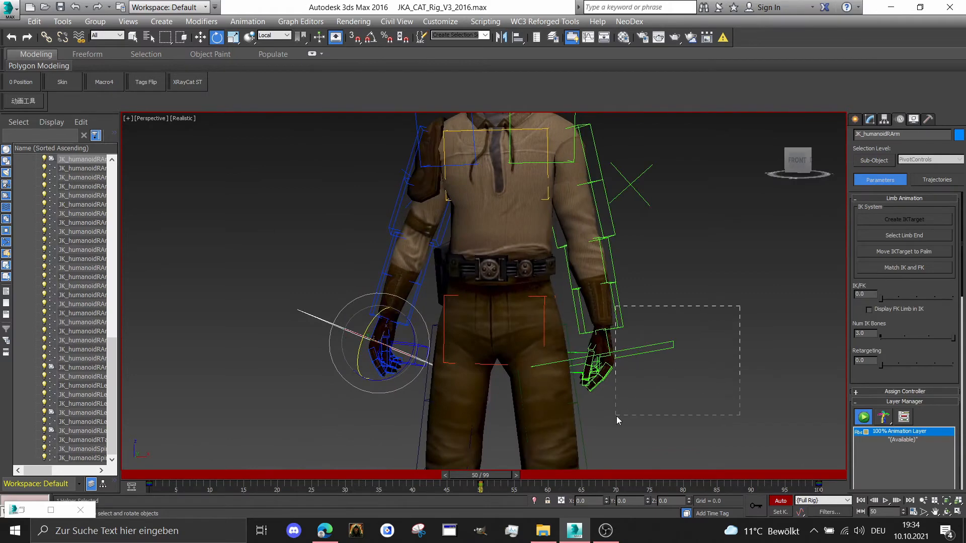
pyautogui.moveTo(617, 416); pyautogui.dragTo(640, 405)
pyautogui.rightClick(687, 368)
pyautogui.click(698, 379)
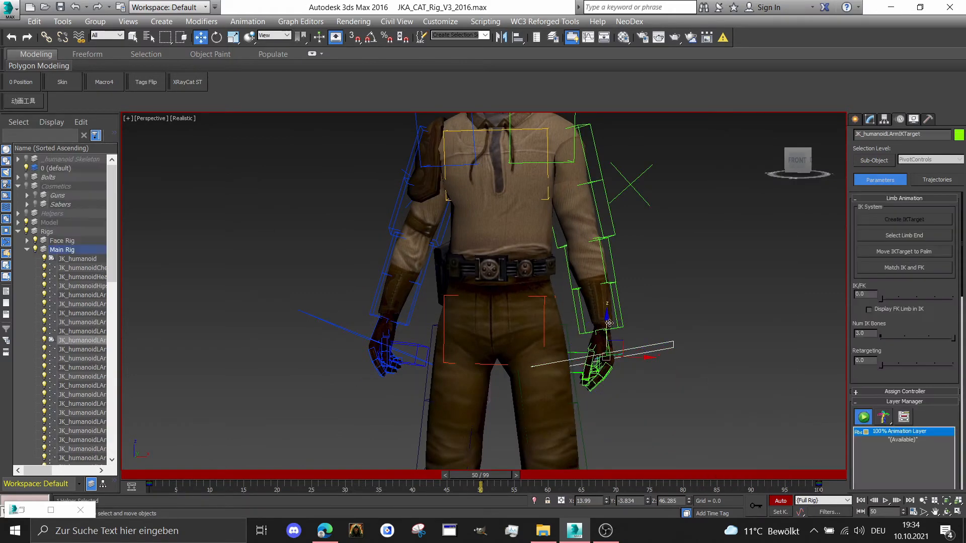
pyautogui.click(604, 321)
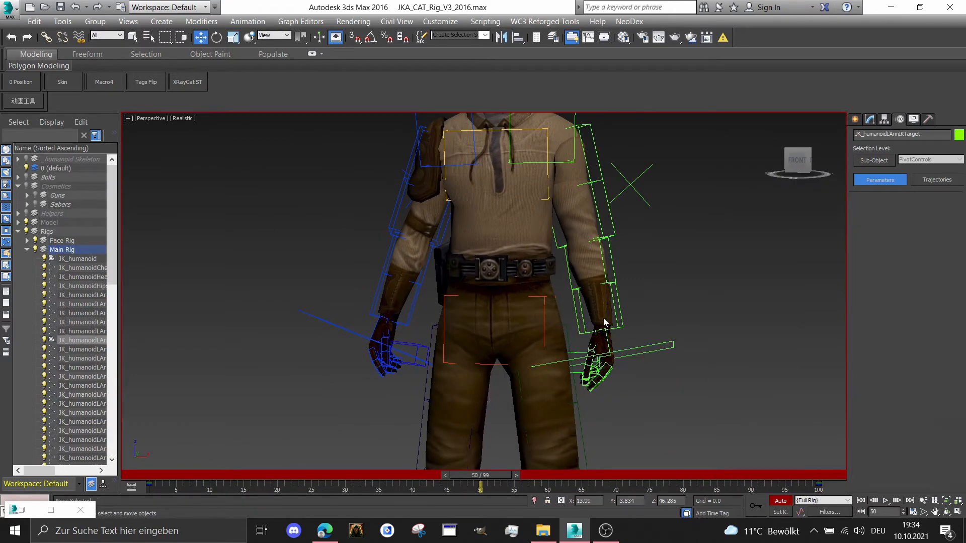
pyautogui.click(636, 347)
pyautogui.moveTo(606, 321); pyautogui.dragTo(602, 316)
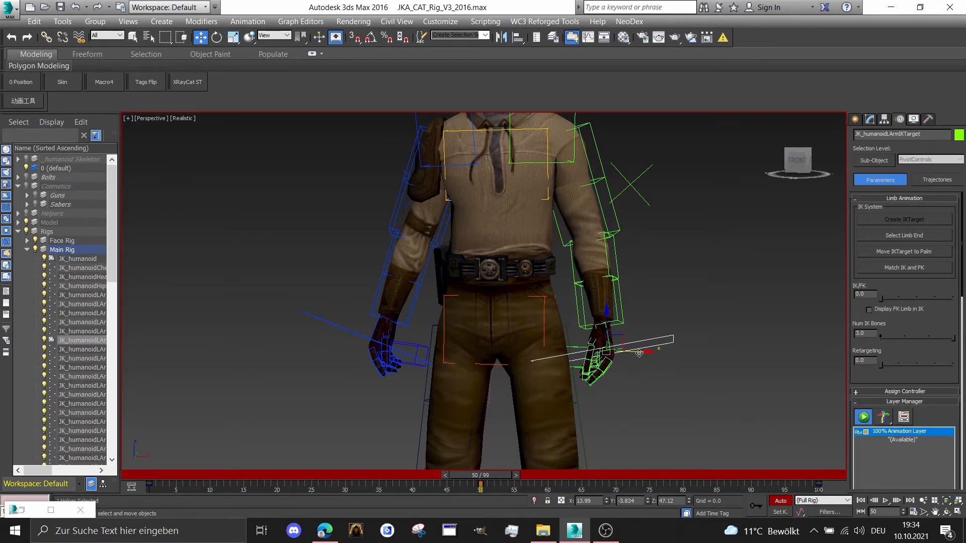
pyautogui.moveTo(639, 353); pyautogui.dragTo(647, 353)
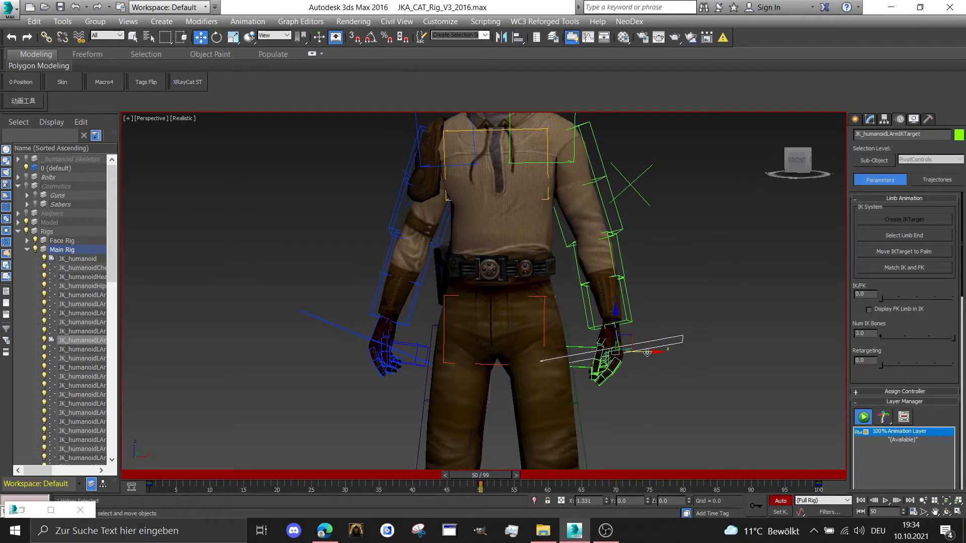
# From the side, shift the left arm's IK target slightly back in Y
pyautogui.moveTo(505, 468)
pyautogui.mouseDown()
pyautogui.moveTo(456, 468)
pyautogui.moveTo(503, 476)
pyautogui.moveTo(493, 477)
pyautogui.mouseUp()
pyautogui.press('w')
pyautogui.moveTo(803, 158); pyautogui.dragTo(737, 166)
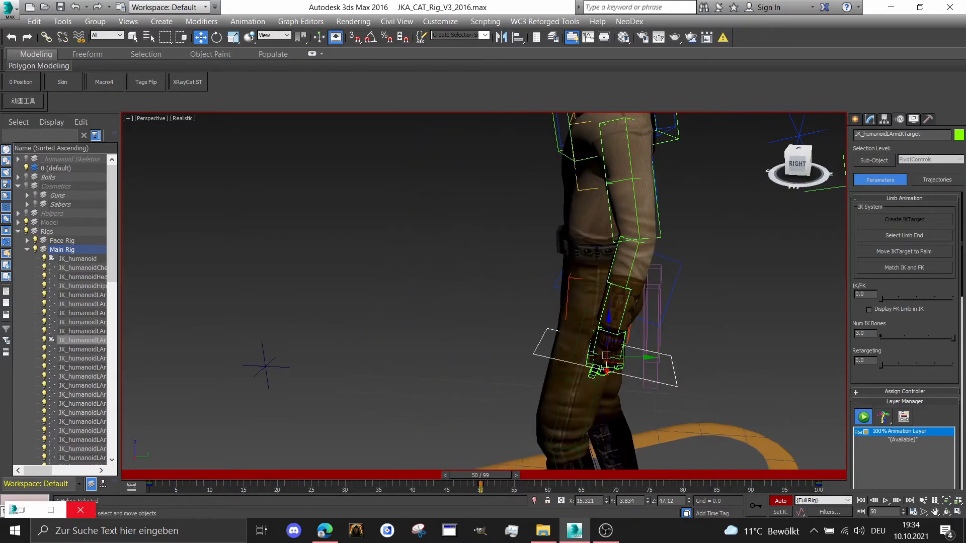
pyautogui.moveTo(634, 357); pyautogui.dragTo(644, 328)
pyautogui.rightClick(637, 353)
pyautogui.click(657, 379)
pyautogui.click(797, 164)
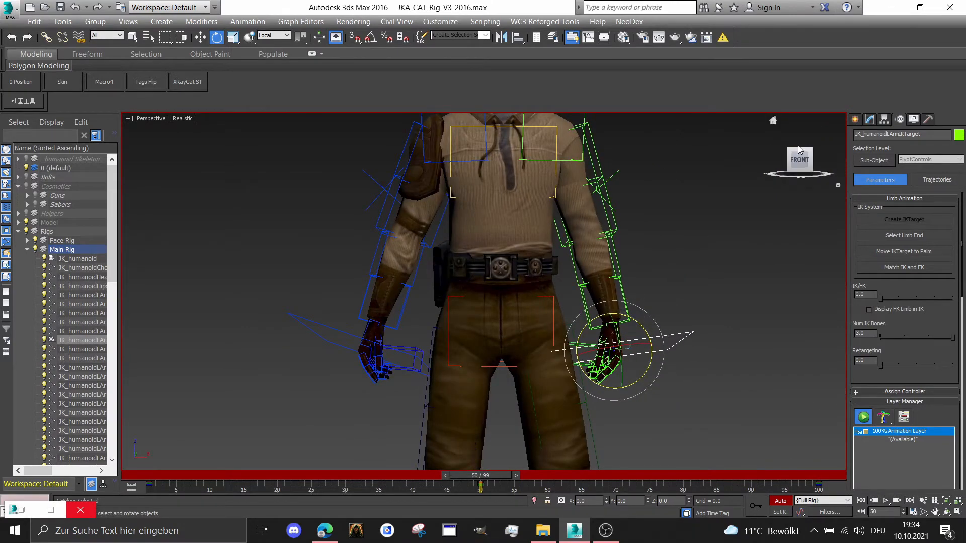
pyautogui.moveTo(799, 162); pyautogui.dragTo(792, 163)
# Scrub to frame 84, select everything in the Rigs layer and examine all its animation curves in the Curve Editor
pyautogui.moveTo(497, 473); pyautogui.dragTo(695, 330)
pyautogui.scroll(-5, 694, 330)
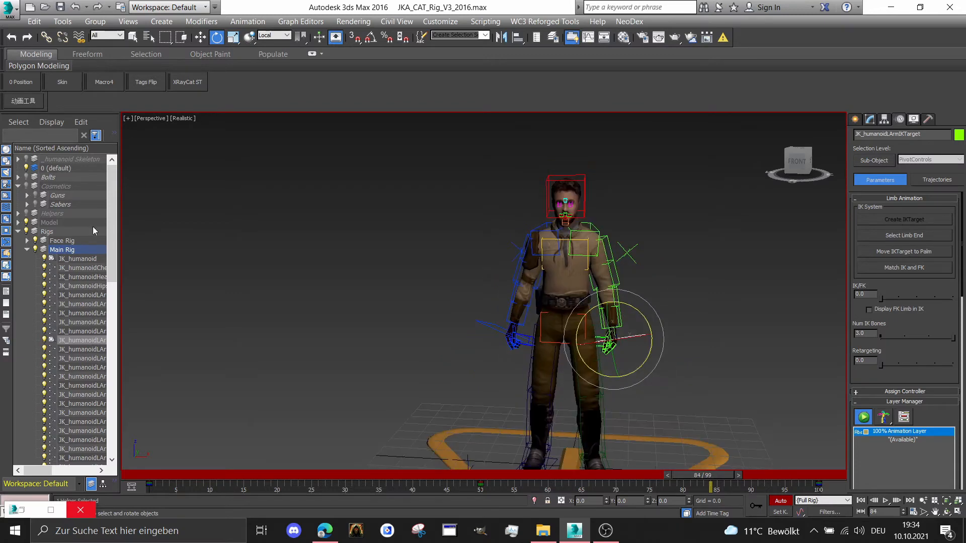
pyautogui.doubleClick(46, 234)
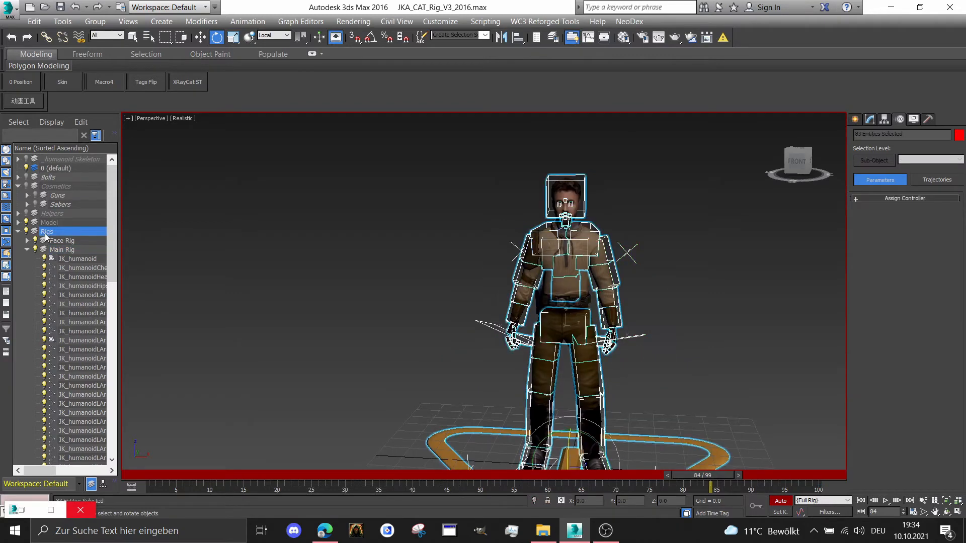
pyautogui.click(315, 21)
pyautogui.click(318, 34)
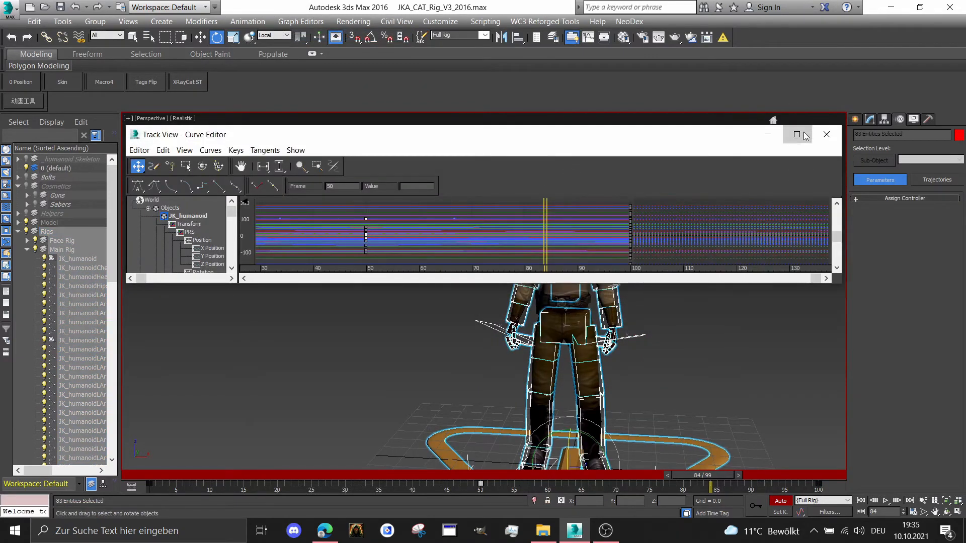
pyautogui.click(805, 135)
pyautogui.moveTo(638, 197); pyautogui.dragTo(558, 141, button='middle')
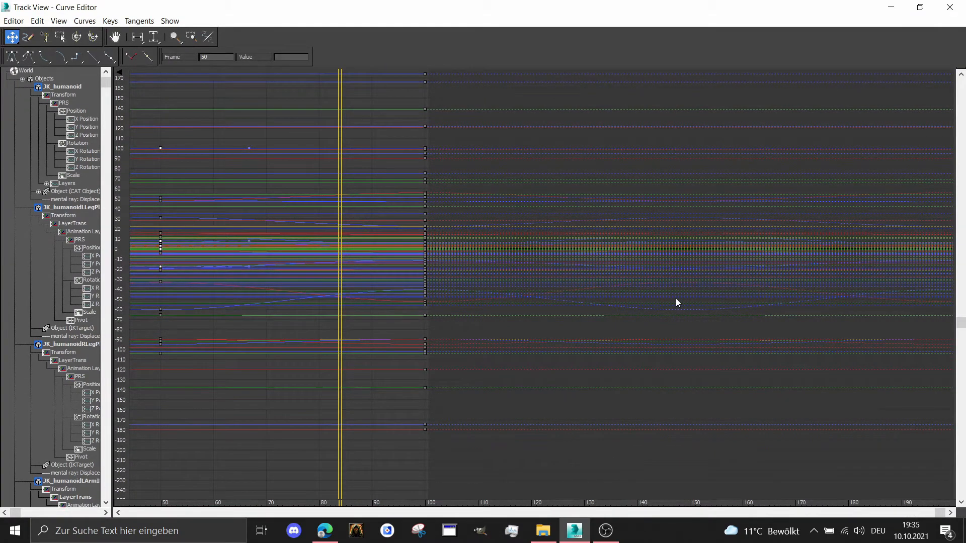
pyautogui.moveTo(154, 132); pyautogui.dragTo(490, 271, button='middle')
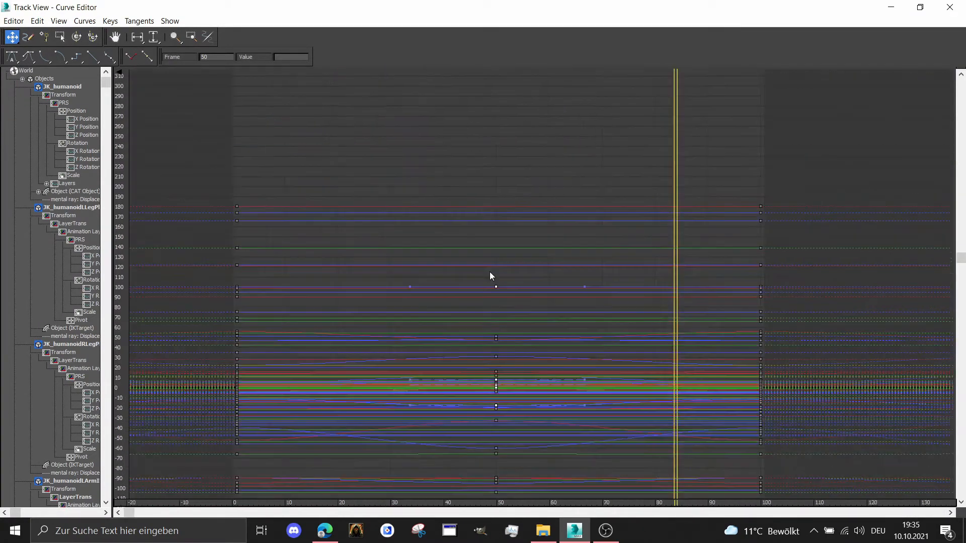
pyautogui.moveTo(540, 164); pyautogui.dragTo(369, 112, button='middle')
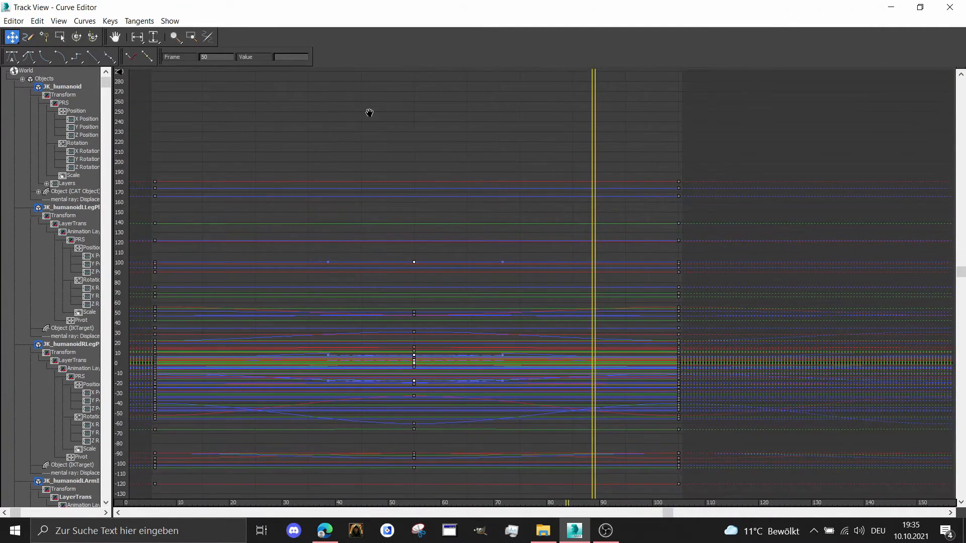
pyautogui.click(894, 9)
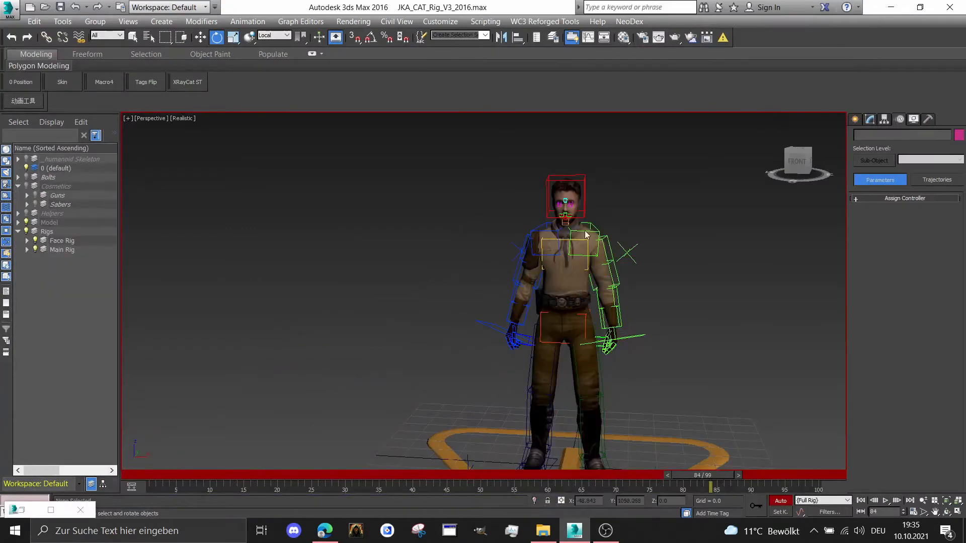
# Select the left and right collarbone bones of the rig together
pyautogui.scroll(2, 589, 236)
pyautogui.rightClick(607, 224)
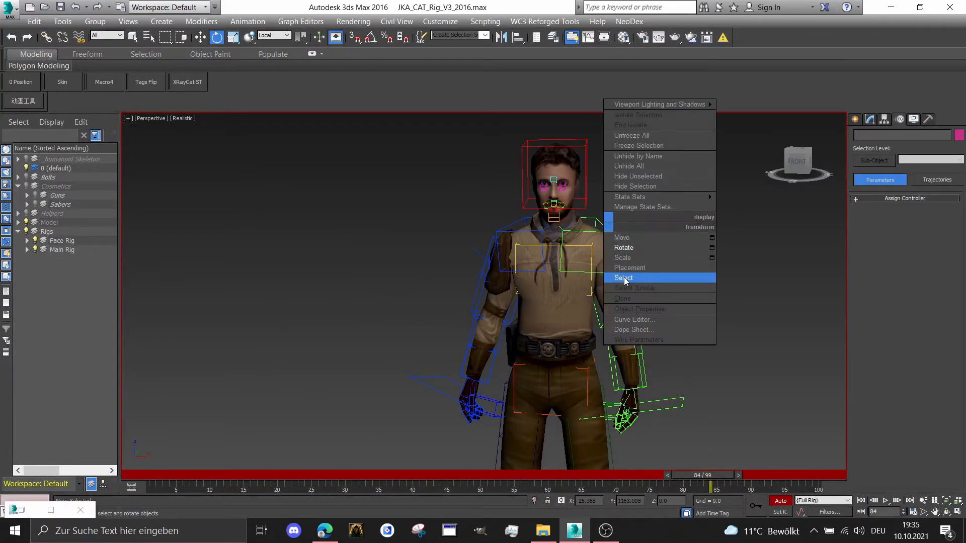
pyautogui.click(623, 278)
pyautogui.scroll(1, 601, 232)
pyautogui.click(606, 235)
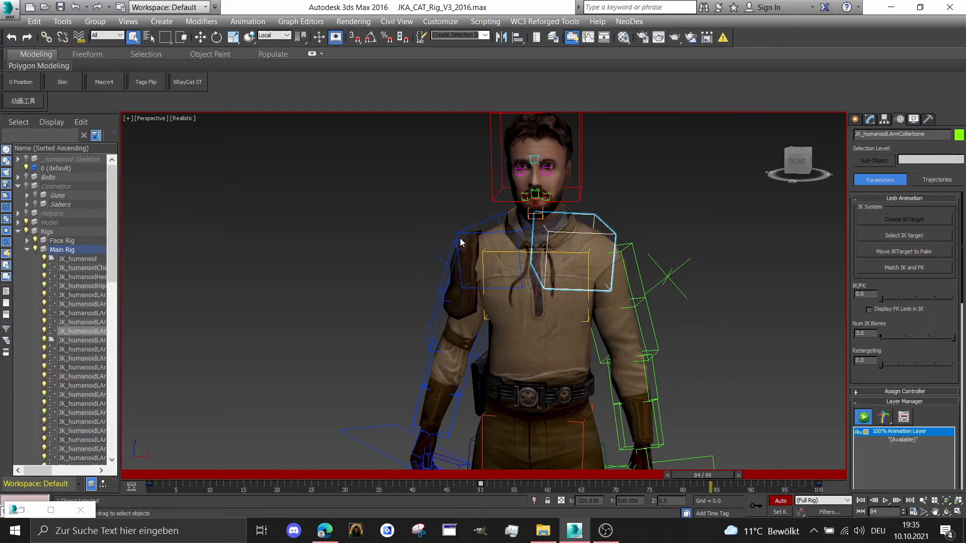
pyautogui.keyDown('ctrl'); pyautogui.click(465, 228); pyautogui.keyUp('ctrl')
# Open the two collarbones' curves in the maximized Curve Editor and select all their keys across the whole animation
pyautogui.click(300, 21)
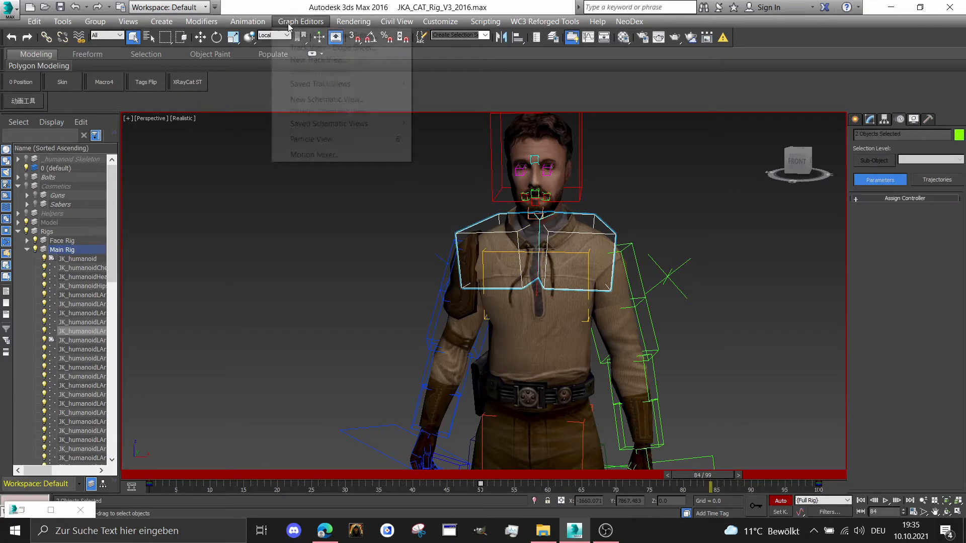
pyautogui.click(322, 34)
pyautogui.click(796, 135)
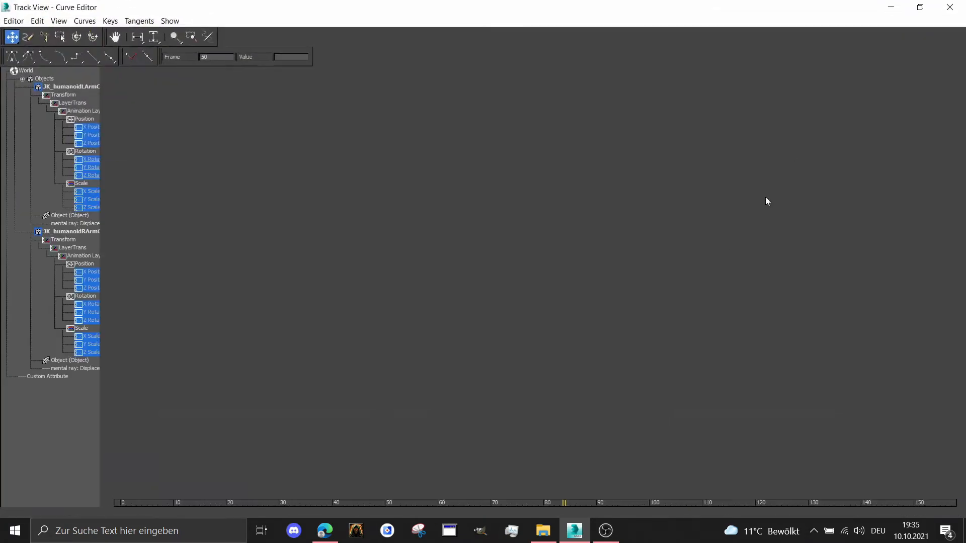
pyautogui.moveTo(511, 381); pyautogui.dragTo(608, 348, button='middle')
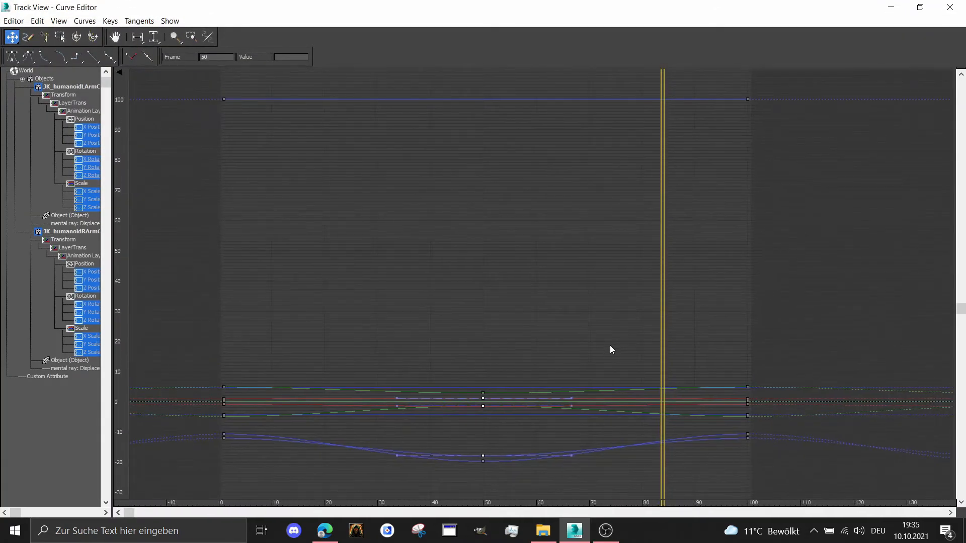
pyautogui.moveTo(370, 319)
pyautogui.mouseDown(button='middle')
pyautogui.moveTo(364, 308)
pyautogui.moveTo(385, 310)
pyautogui.mouseUp(button='middle')
pyautogui.moveTo(170, 79); pyautogui.dragTo(306, 145)
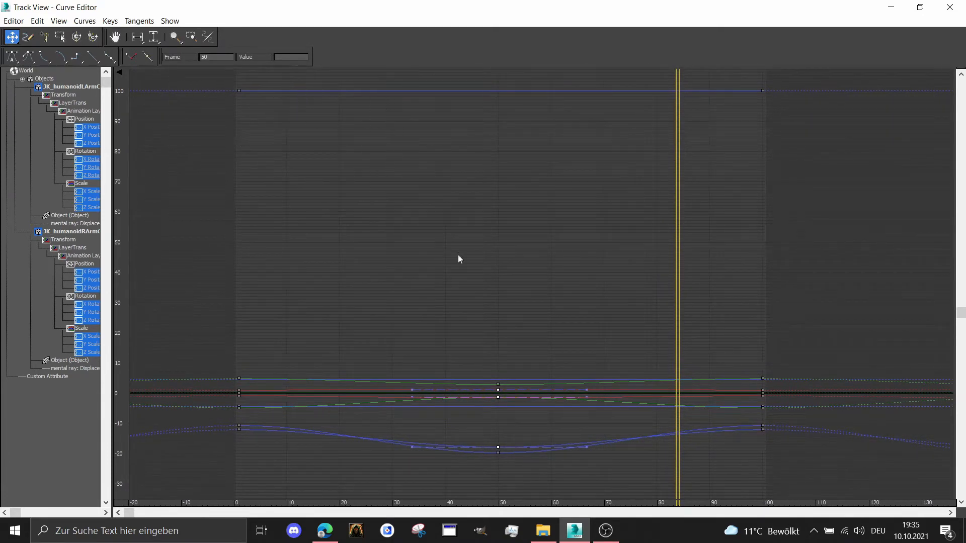
pyautogui.moveTo(692, 401); pyautogui.dragTo(825, 478)
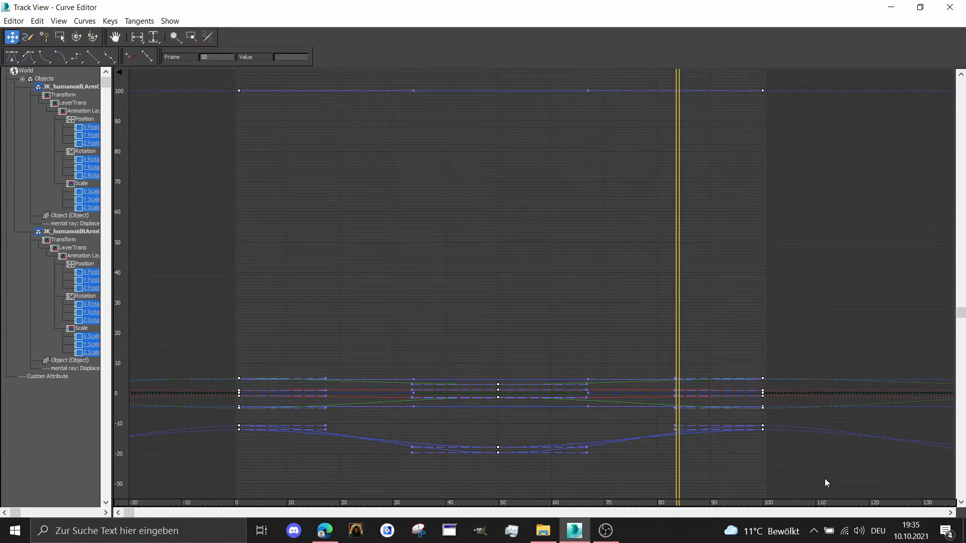
# Shift all selected collarbone keys 8 frames earlier and minimize the Curve Editor
pyautogui.press('Left')
pyautogui.press('Left')
pyautogui.press('Left')
pyautogui.press('Left')
pyautogui.press('Left')
pyautogui.press('Left')
pyautogui.press('Left')
pyautogui.press('Left')
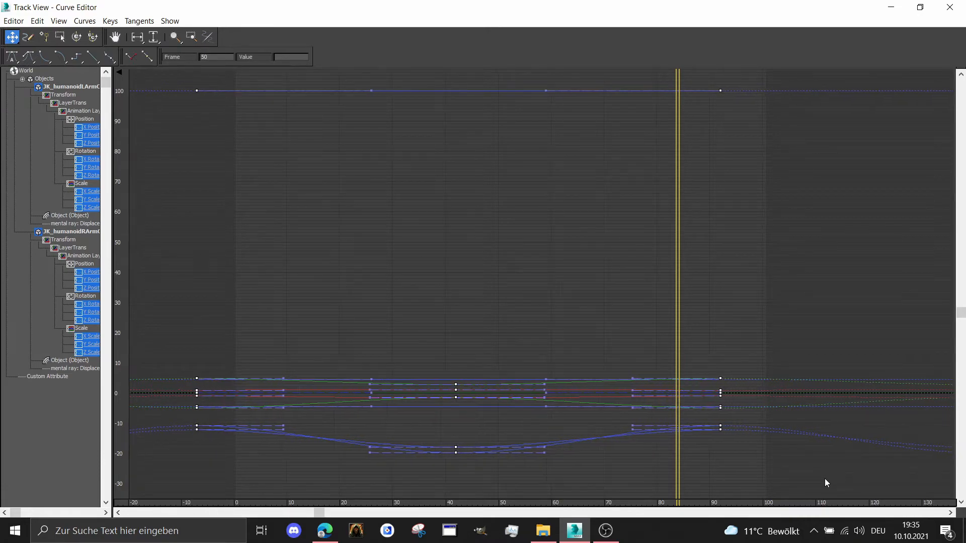
pyautogui.click(891, 7)
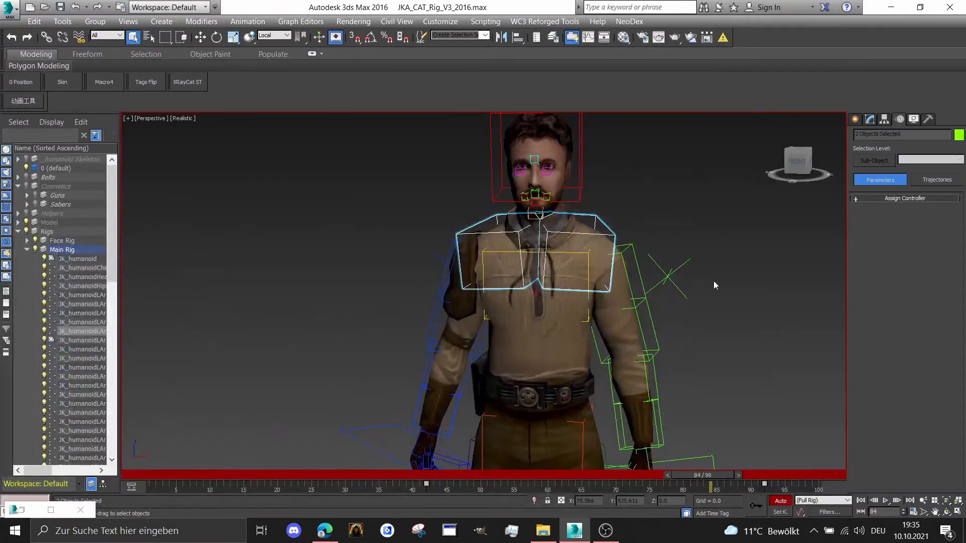
# Select the IK targets of both arms and show their curves in the maximized Curve Editor
pyautogui.scroll(-3, 672, 273)
pyautogui.moveTo(630, 263); pyautogui.dragTo(585, 222, button='middle')
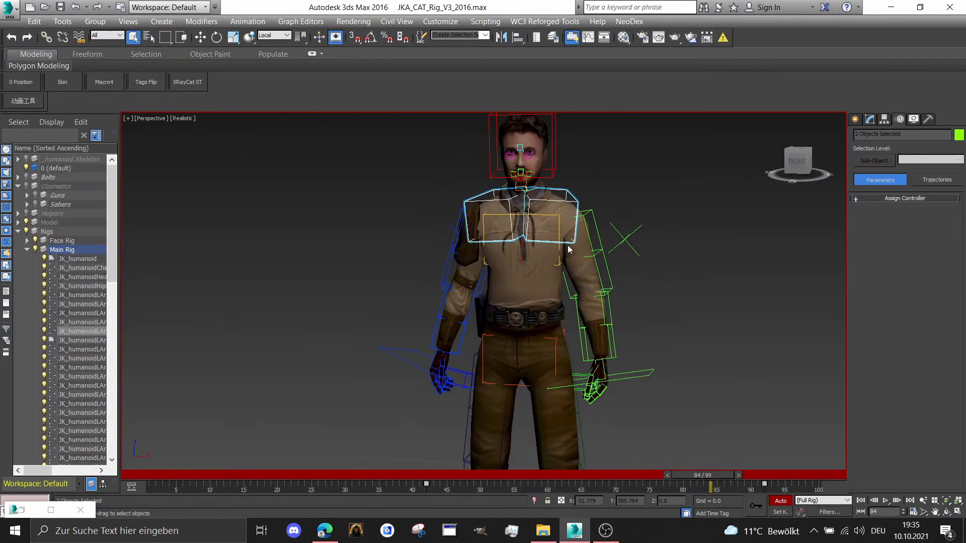
pyautogui.scroll(2, 568, 248)
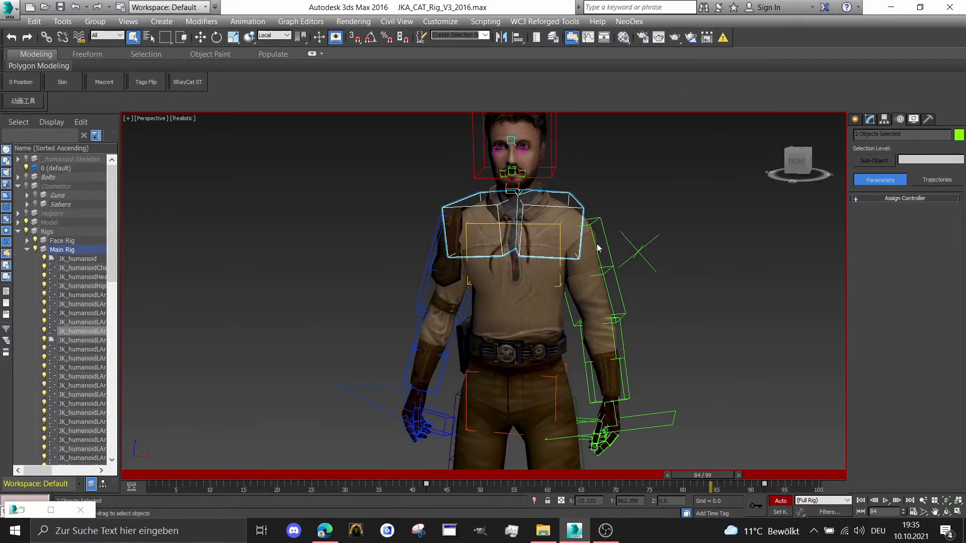
pyautogui.click(672, 421)
pyautogui.moveTo(317, 344); pyautogui.dragTo(370, 400)
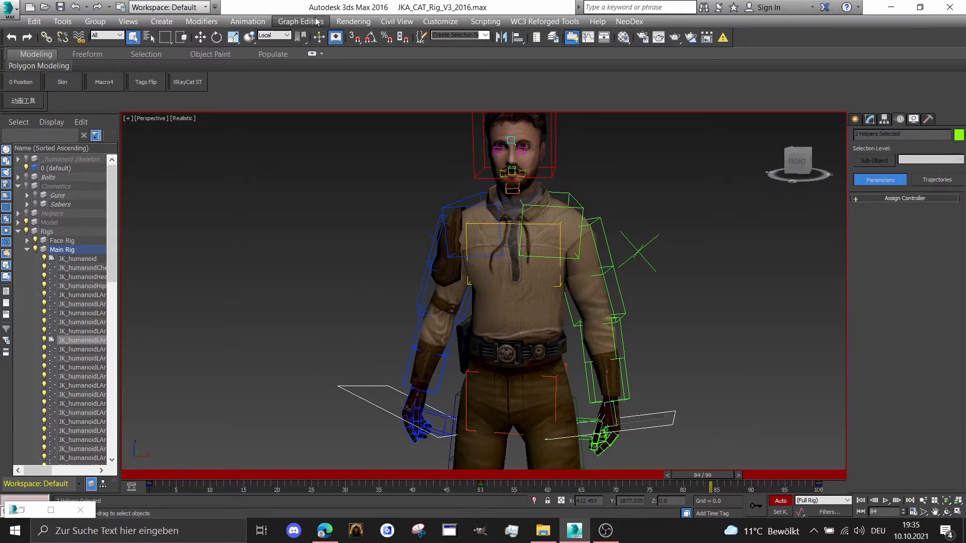
pyautogui.click(300, 21)
pyautogui.click(322, 36)
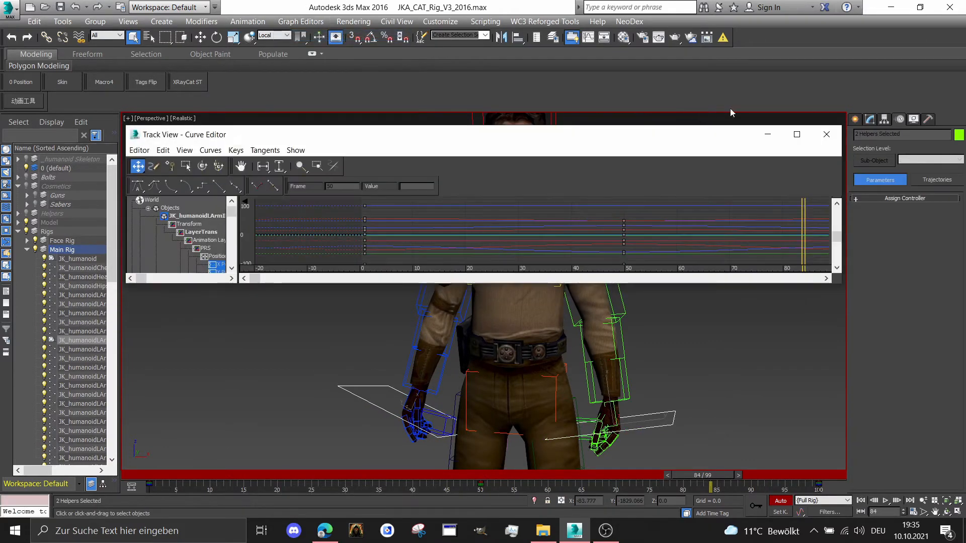
pyautogui.click(796, 134)
# Select all keys of the two arm IK targets and shift them 4 frames earlier
pyautogui.moveTo(781, 513); pyautogui.dragTo(836, 532)
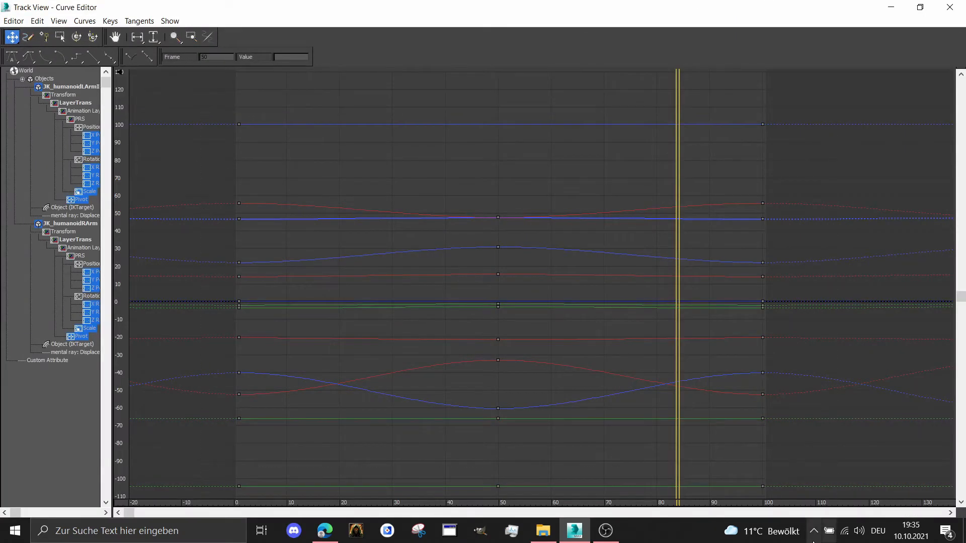
pyautogui.press('Left')
pyautogui.press('Left')
pyautogui.press('Left')
pyautogui.press('Left')
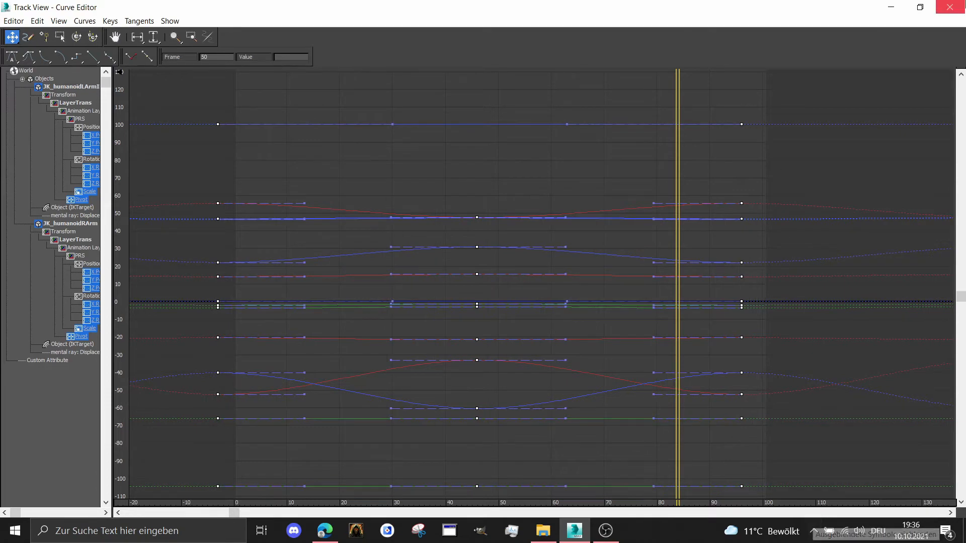
pyautogui.click(890, 7)
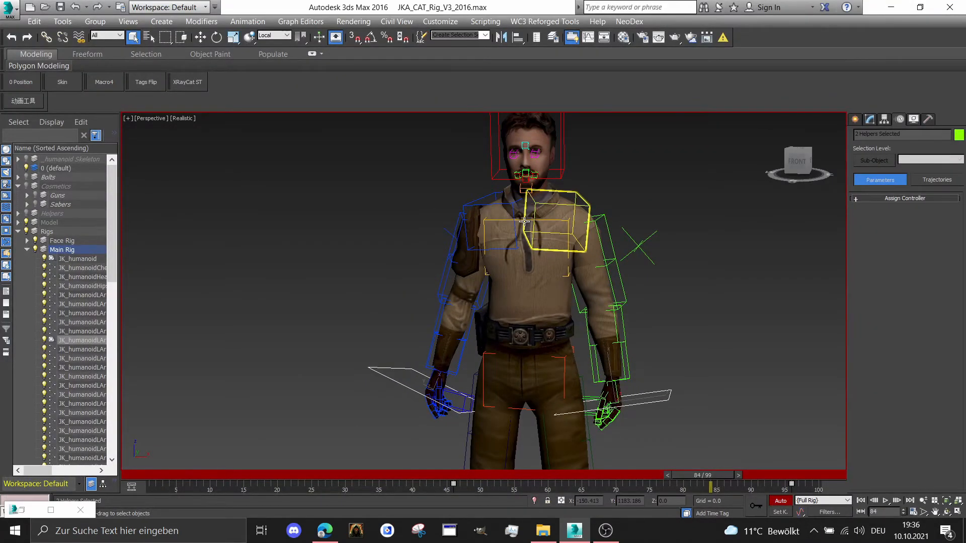
# Shift all keys of the chest bone about 5 frames later in the Curve Editor
pyautogui.click(527, 218)
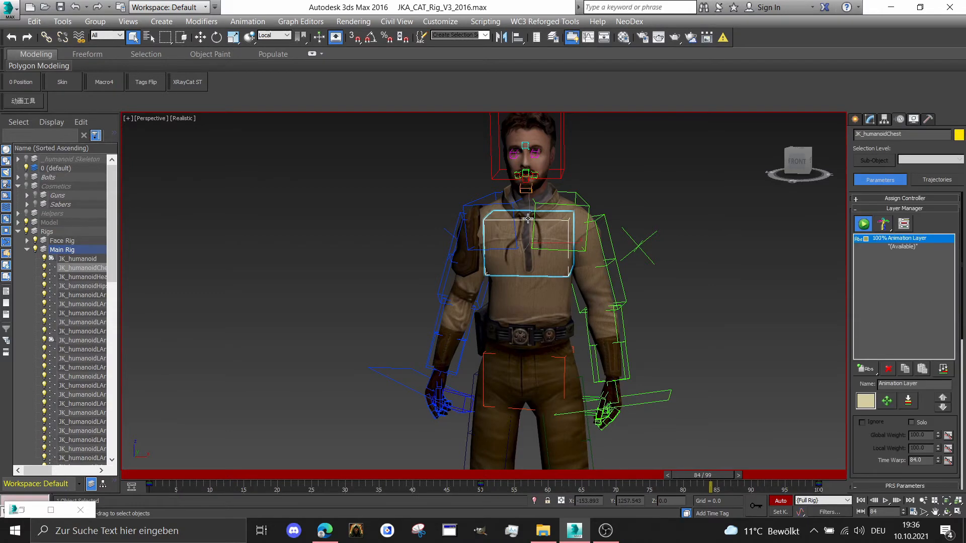
pyautogui.click(300, 21)
pyautogui.click(305, 36)
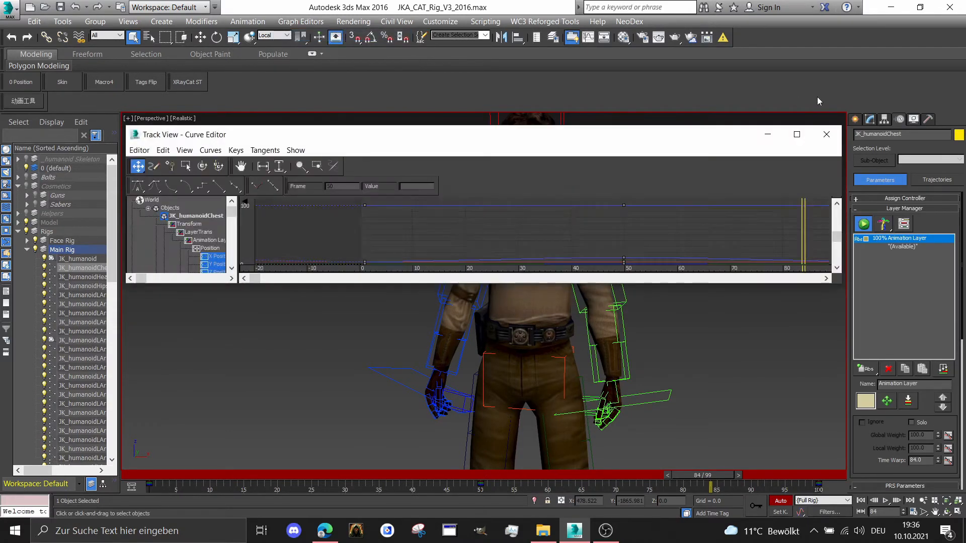
pyautogui.click(796, 135)
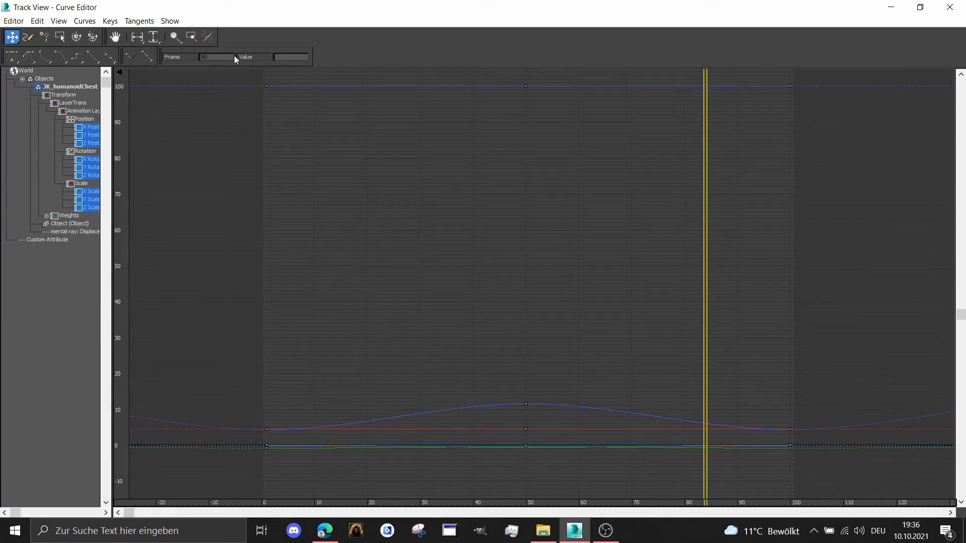
pyautogui.moveTo(248, 83); pyautogui.dragTo(860, 518)
pyautogui.press('Right')
pyautogui.press('Right')
pyautogui.press('Right')
pyautogui.press('Right')
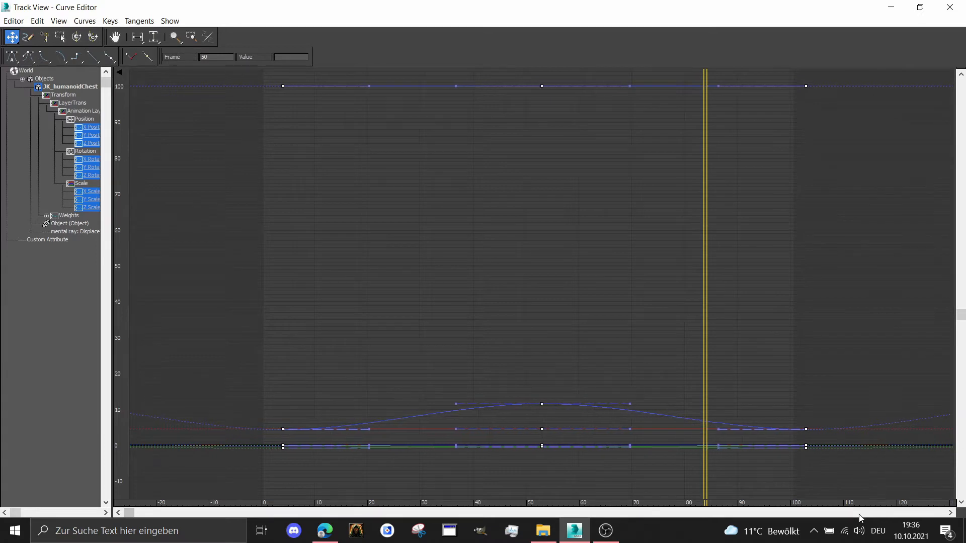
pyautogui.click(891, 7)
# Shift all keys of the head bone about 7 frames later in the Curve Editor
pyautogui.click(560, 130)
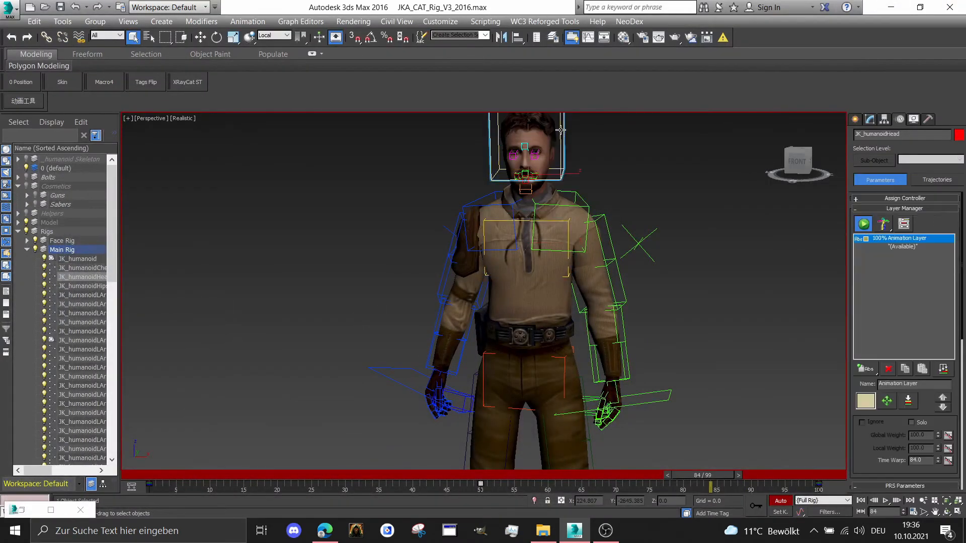
pyautogui.click(301, 21)
pyautogui.click(313, 40)
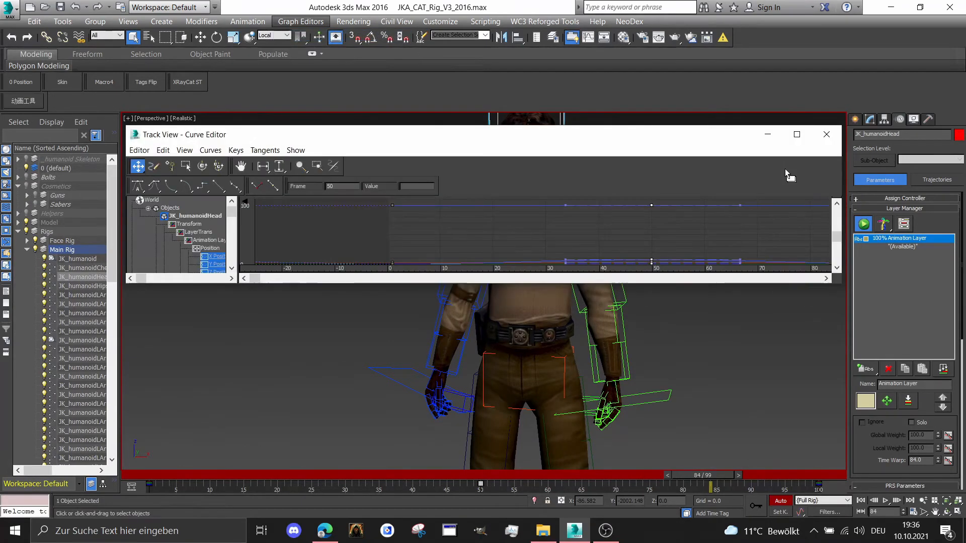
pyautogui.click(794, 134)
pyautogui.moveTo(182, 92); pyautogui.dragTo(955, 500)
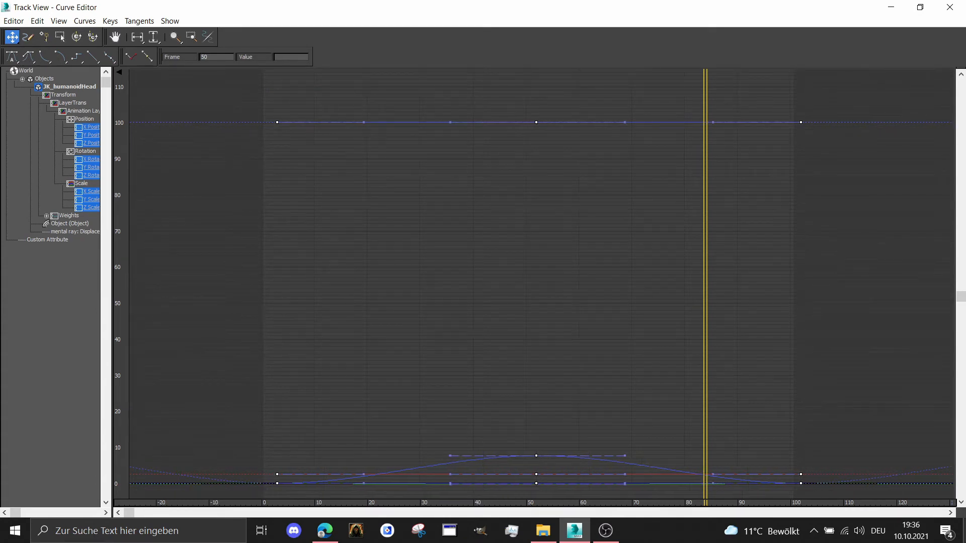
pyautogui.press('Right')
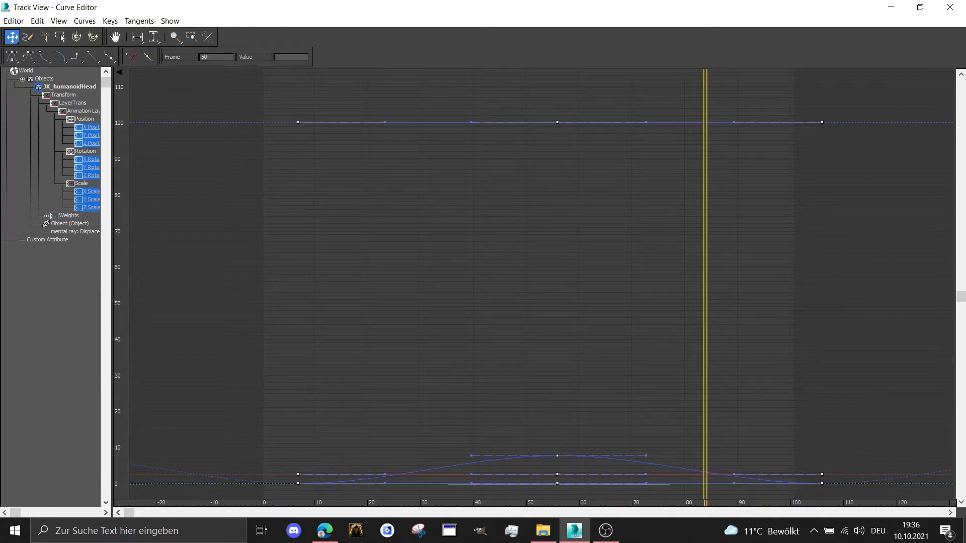
pyautogui.click(891, 7)
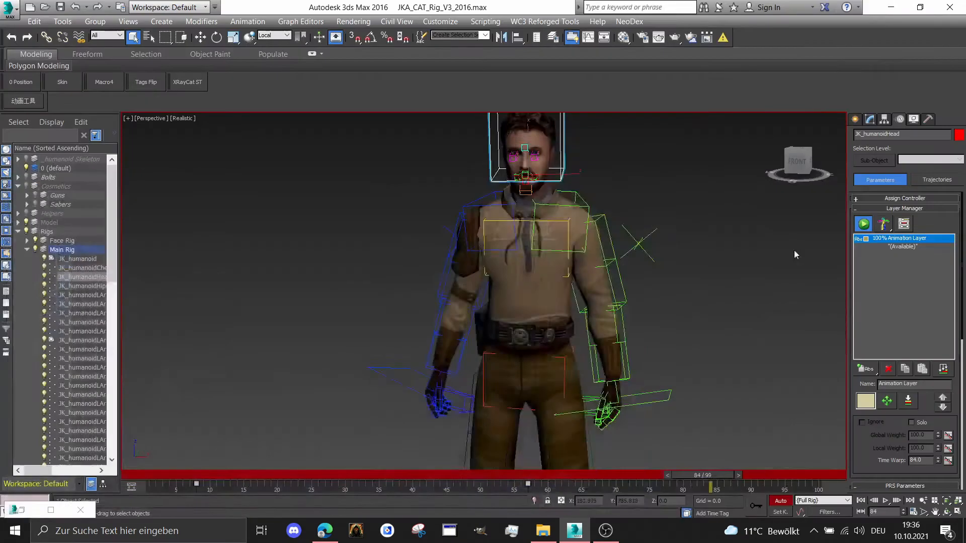
# Clear the selection, play the idle animation and review the character's motion from the left side and the front
pyautogui.scroll(-3, 794, 250)
pyautogui.moveTo(789, 155); pyautogui.dragTo(808, 147)
pyautogui.click(775, 214)
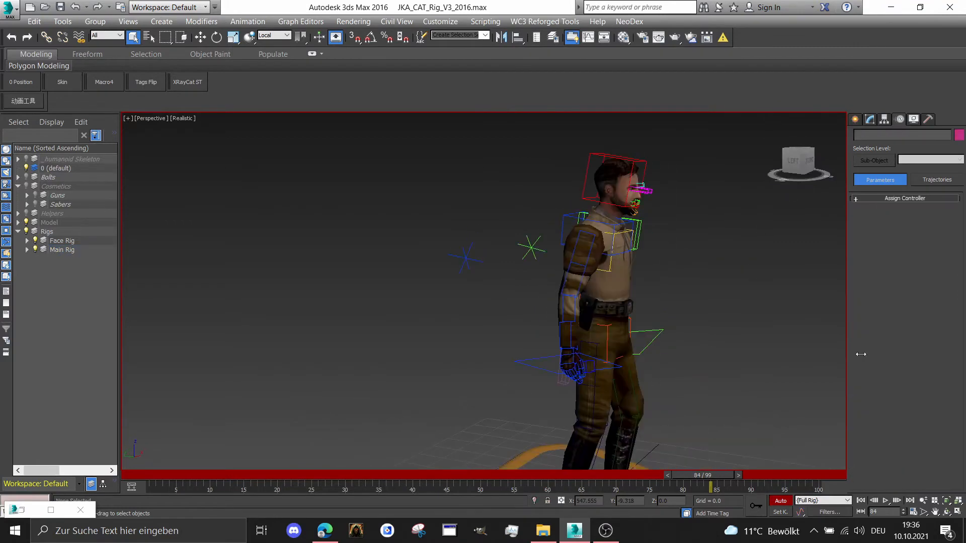
pyautogui.click(884, 501)
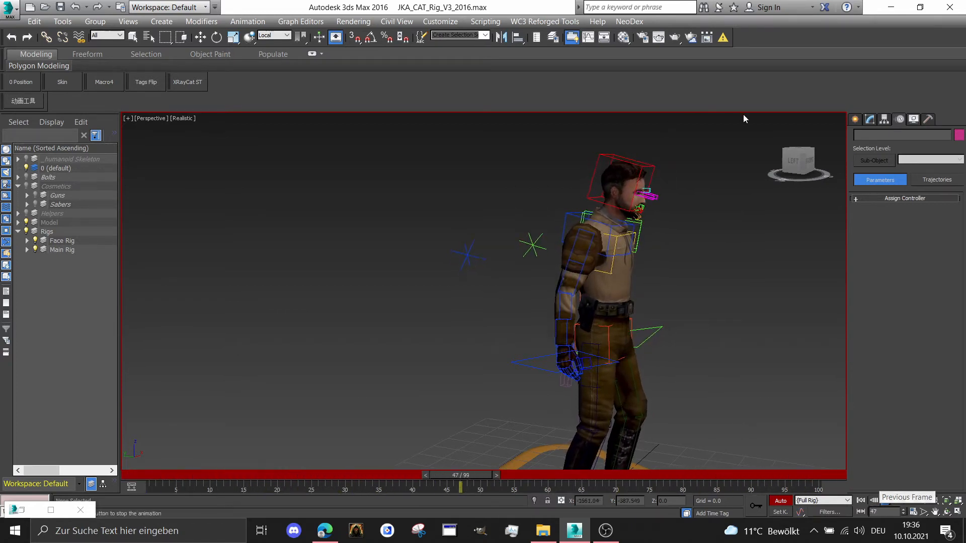
pyautogui.click(787, 162)
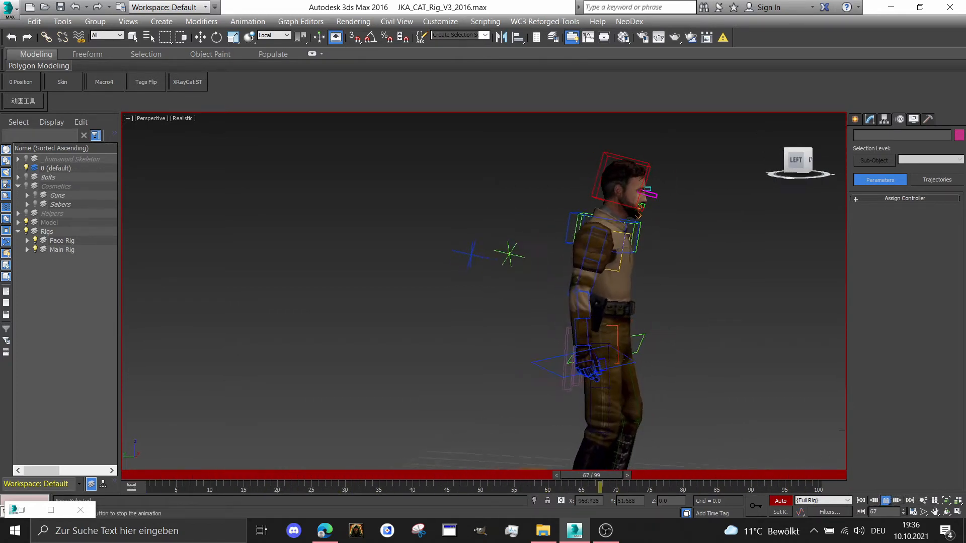
pyautogui.click(786, 158)
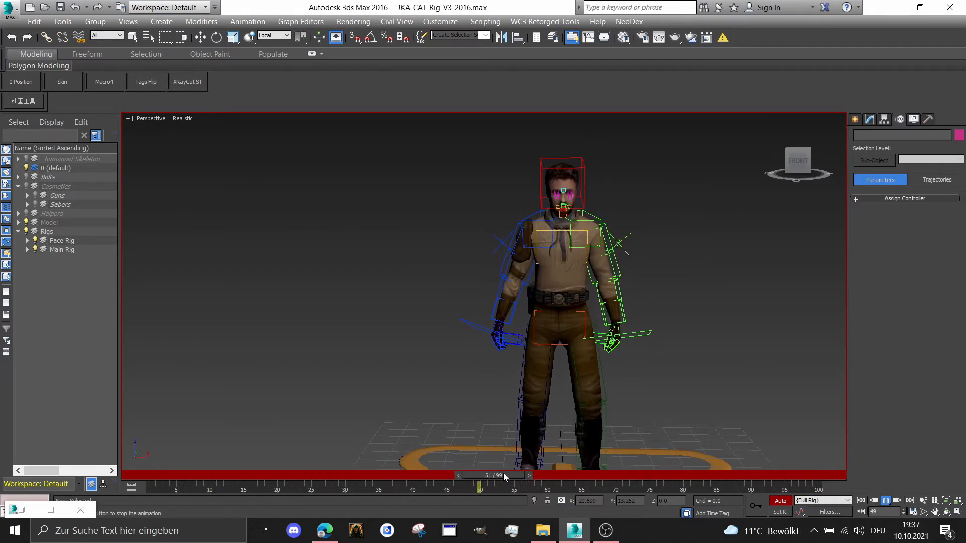
# Scrub to frame 100, replay the loop and examine the body motion from the right side and the front
pyautogui.moveTo(501, 473); pyautogui.dragTo(867, 491)
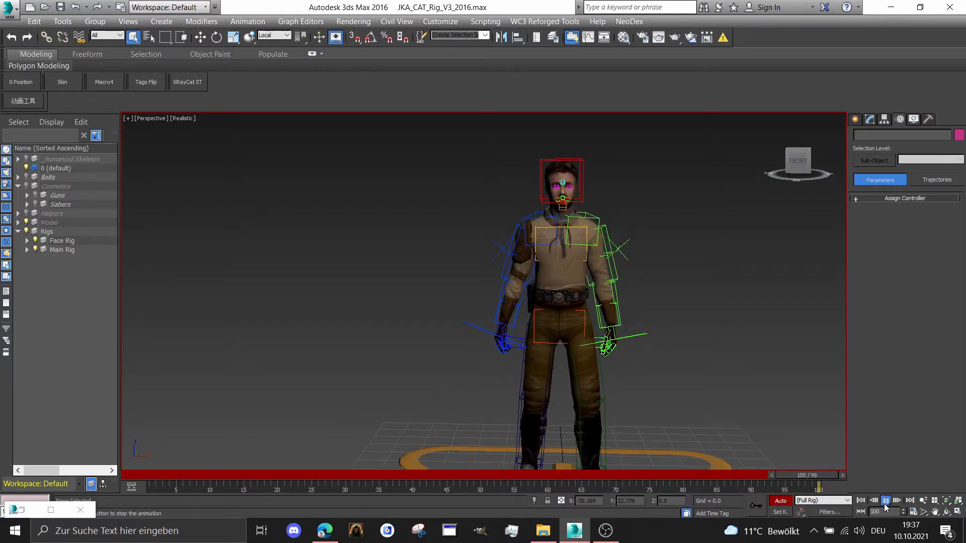
pyautogui.click(885, 500)
pyautogui.moveTo(805, 171); pyautogui.dragTo(770, 168)
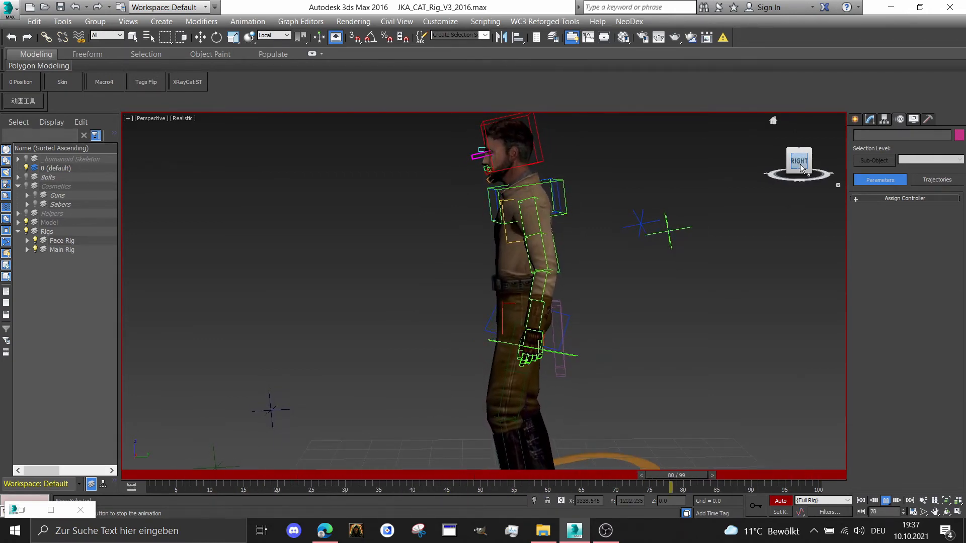
pyautogui.scroll(-2, 594, 266)
pyautogui.moveTo(592, 266); pyautogui.dragTo(597, 229, button='middle')
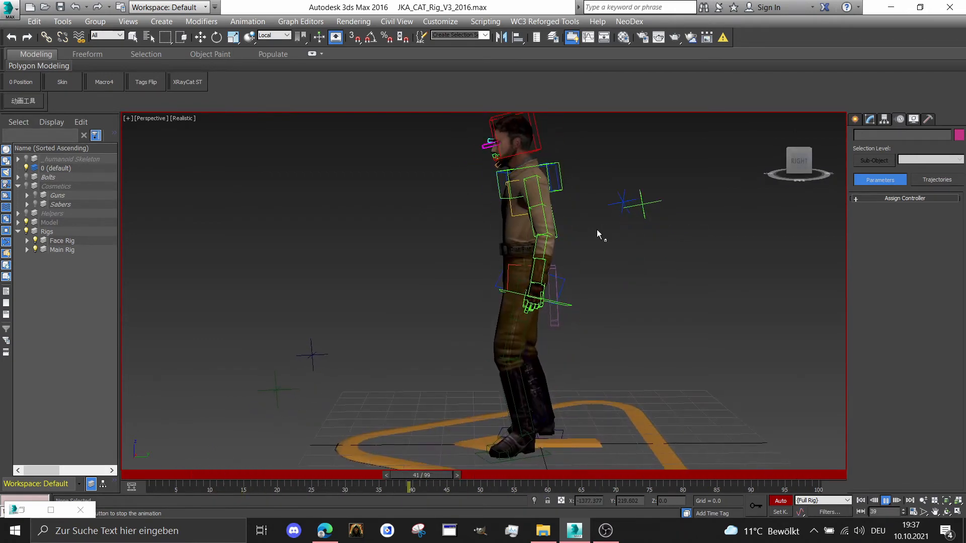
pyautogui.scroll(3, 602, 229)
pyautogui.click(815, 158)
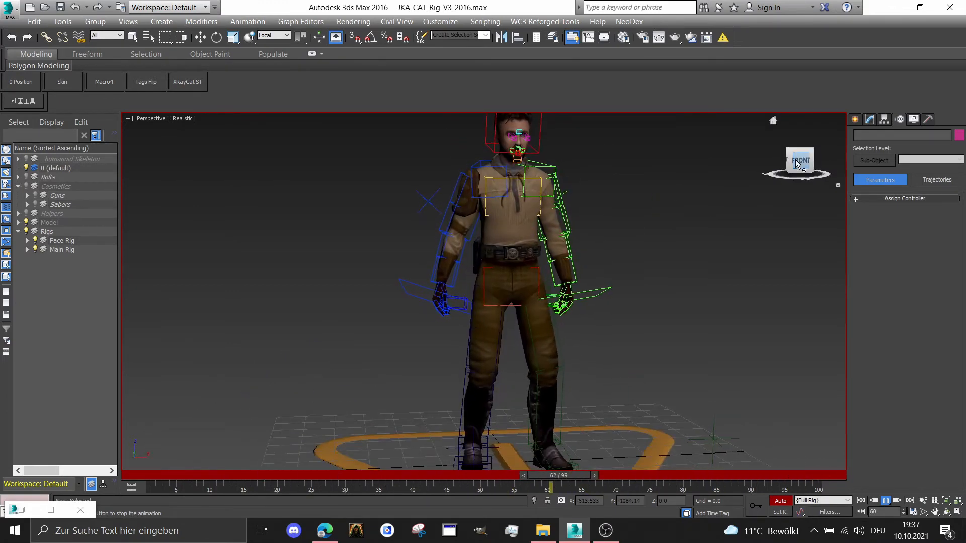
pyautogui.moveTo(795, 159); pyautogui.dragTo(792, 167)
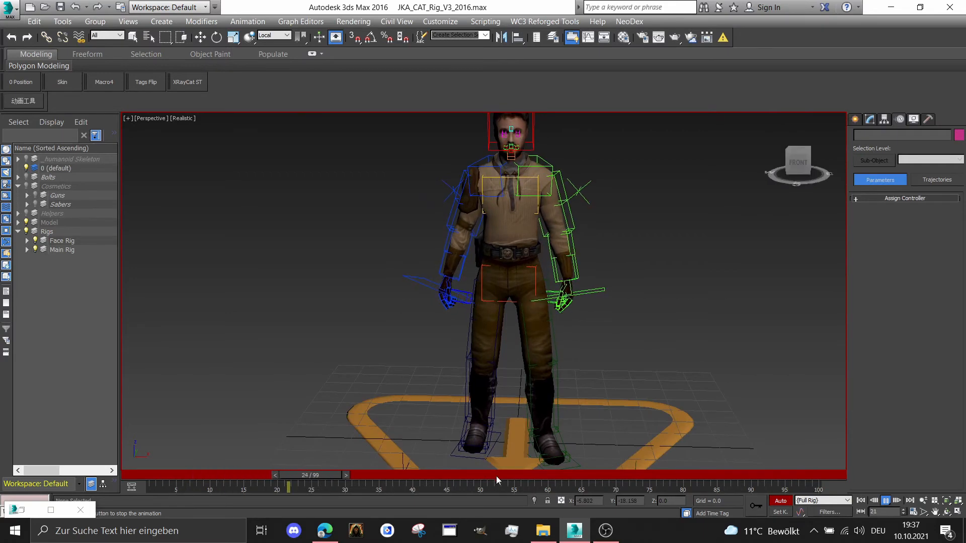
# Stop at frame 52, select both arms' IK targets and show their curves in the maximized Curve Editor
pyautogui.scroll(-1, 466, 446)
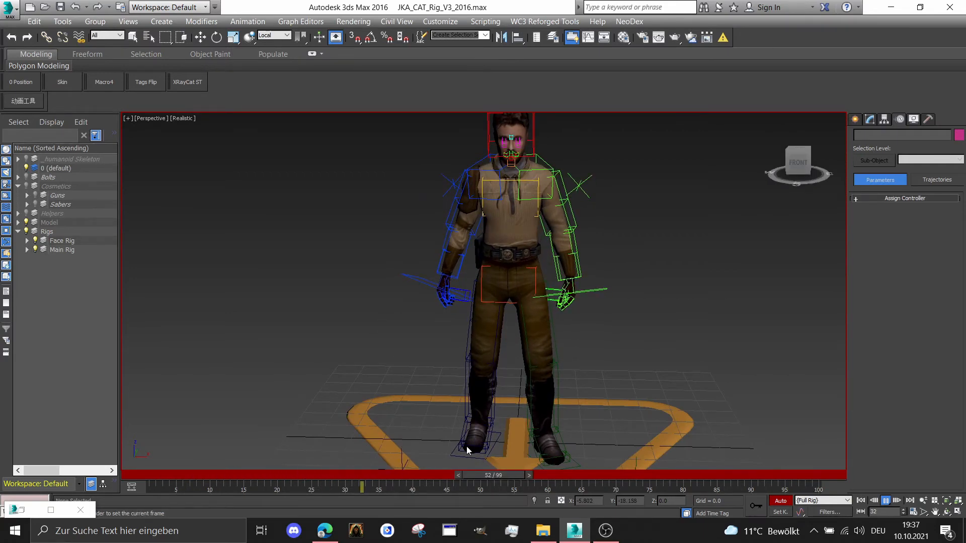
pyautogui.scroll(2, 467, 445)
pyautogui.moveTo(400, 264); pyautogui.dragTo(420, 275)
pyautogui.keyDown('ctrl'); pyautogui.moveTo(653, 252); pyautogui.dragTo(609, 285); pyautogui.keyUp('ctrl')
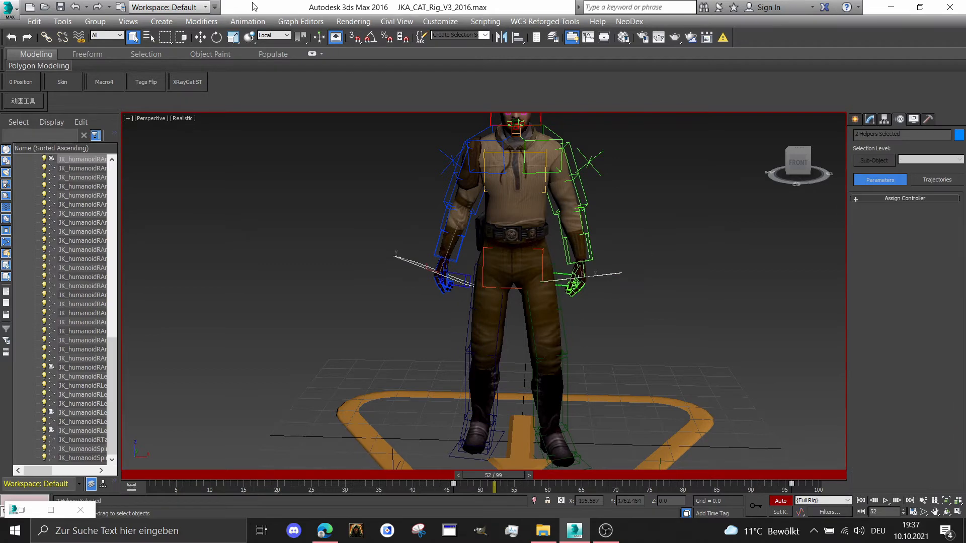
pyautogui.click(300, 21)
pyautogui.click(310, 35)
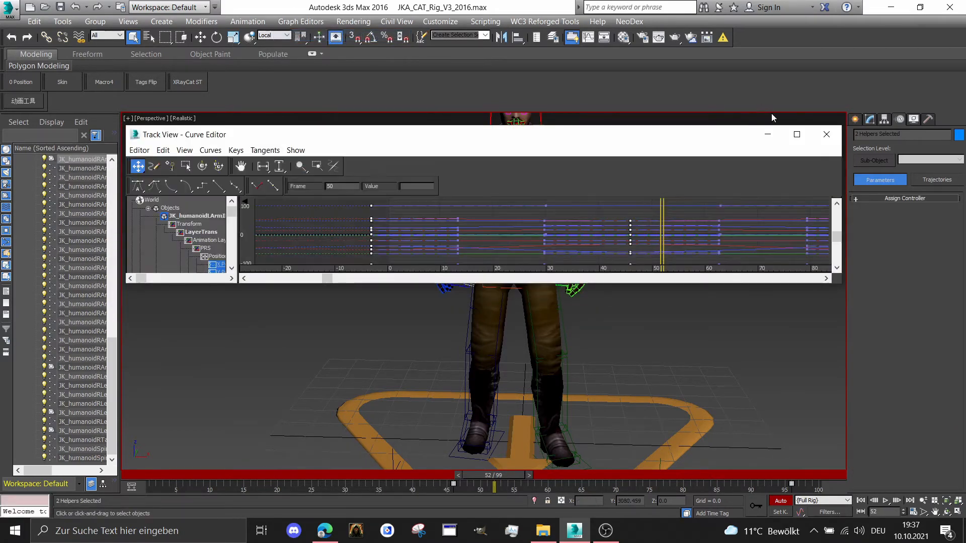
pyautogui.click(796, 135)
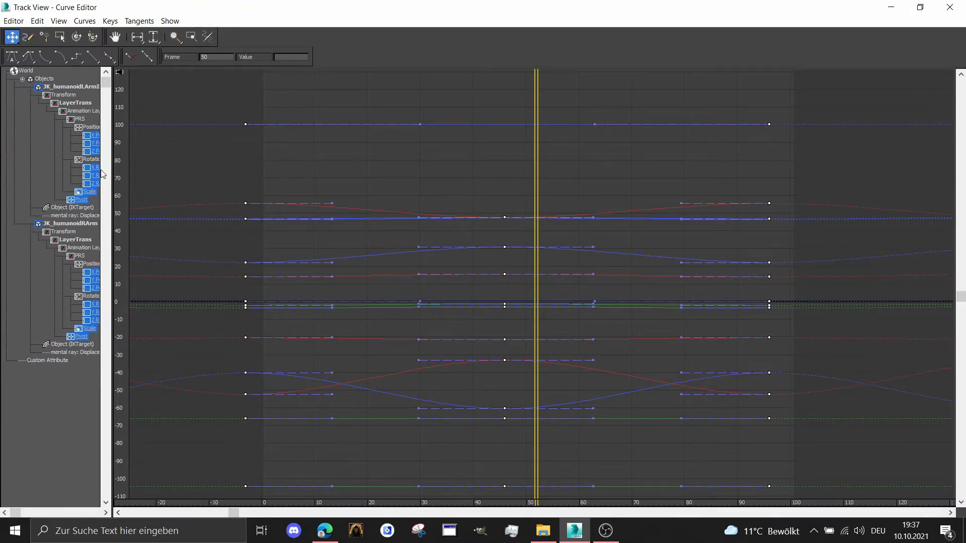
# Widen the track list and isolate the X, Y and Z Rotation curves of both arm IK targets
pyautogui.moveTo(110, 172); pyautogui.dragTo(143, 171)
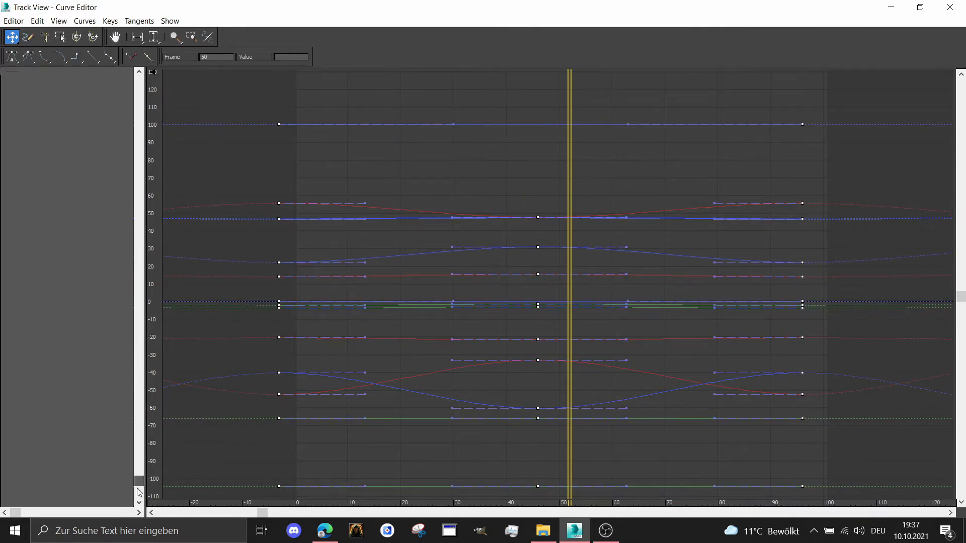
pyautogui.moveTo(139, 482); pyautogui.dragTo(124, 70)
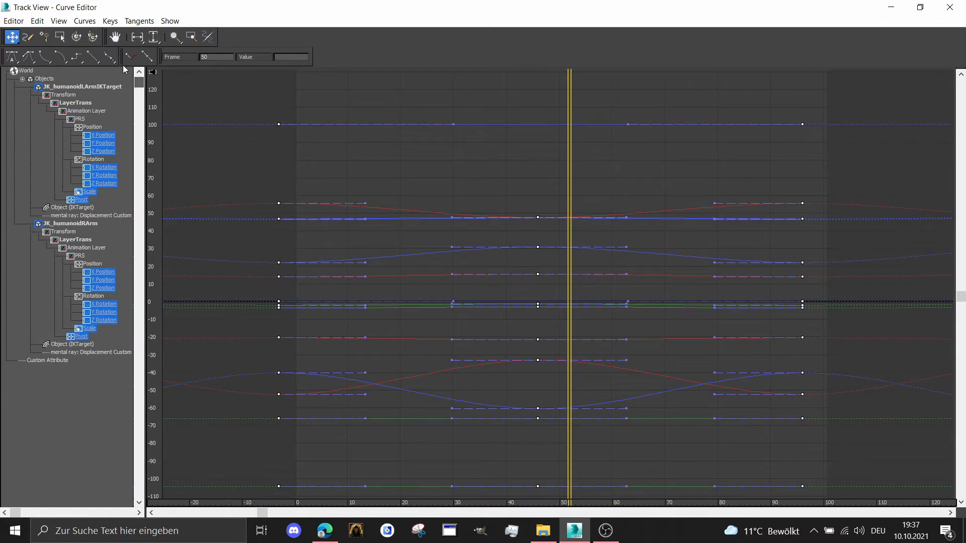
pyautogui.keyDown('ctrl'); pyautogui.click(110, 306); pyautogui.keyUp('ctrl')
pyautogui.keyDown('ctrl'); pyautogui.click(103, 320); pyautogui.keyUp('ctrl')
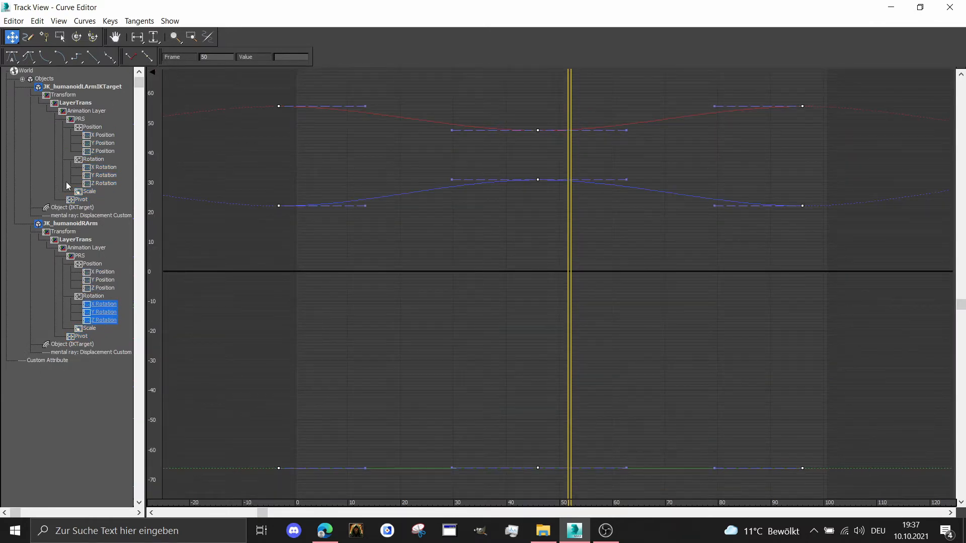
pyautogui.keyDown('ctrl'); pyautogui.click(99, 169); pyautogui.keyUp('ctrl')
pyautogui.keyDown('ctrl'); pyautogui.click(97, 183); pyautogui.keyUp('ctrl')
pyautogui.keyDown('ctrl'); pyautogui.click(103, 177); pyautogui.keyUp('ctrl')
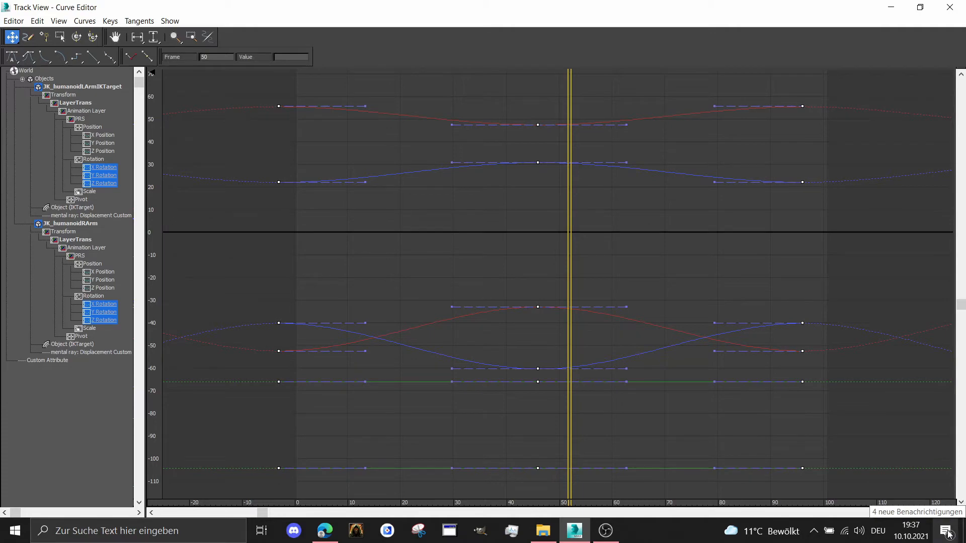
# Shift the rotation keys of both arm IK targets two frames later and play the loop from the left side to check it
pyautogui.press('Right')
pyautogui.press('Right')
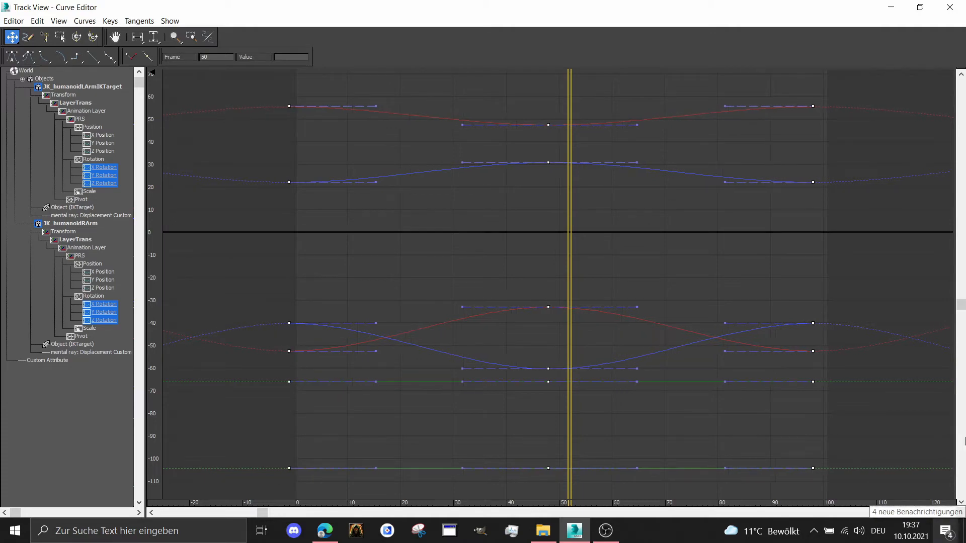
pyautogui.click(884, 5)
pyautogui.moveTo(792, 165); pyautogui.dragTo(840, 162)
pyautogui.click(885, 500)
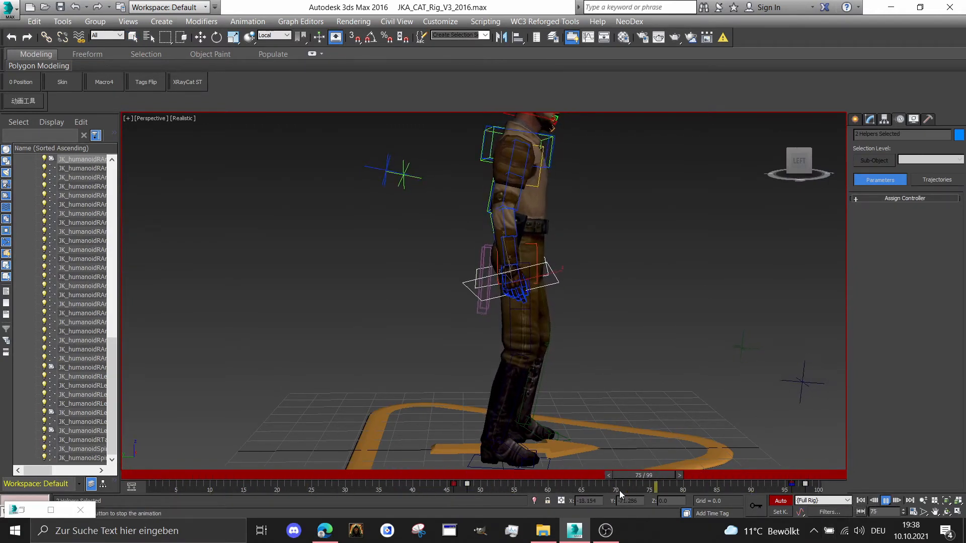
pyautogui.click(620, 477)
# Reopen the Curve Editor and shift the arm IK targets' rotation keys about four frames earlier
pyautogui.click(300, 21)
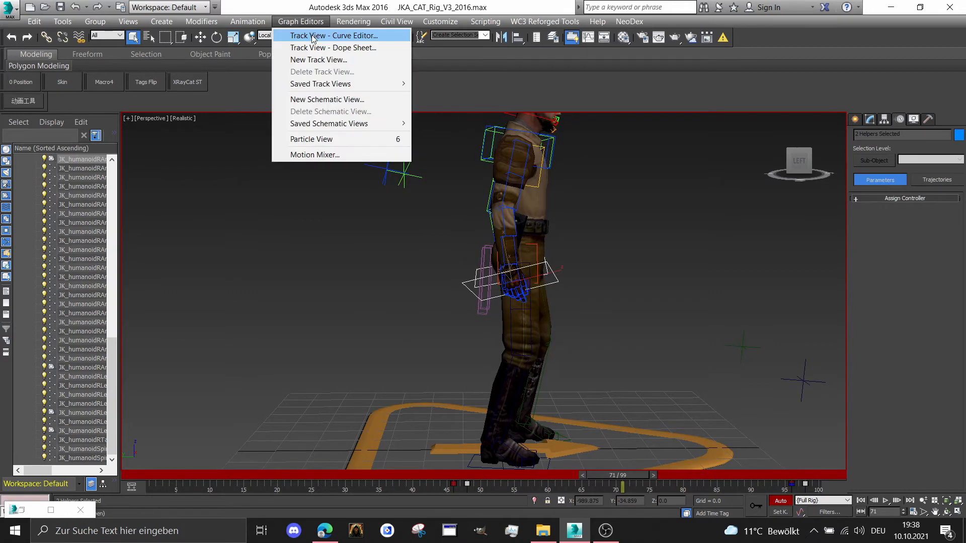
pyautogui.click(323, 35)
pyautogui.click(792, 134)
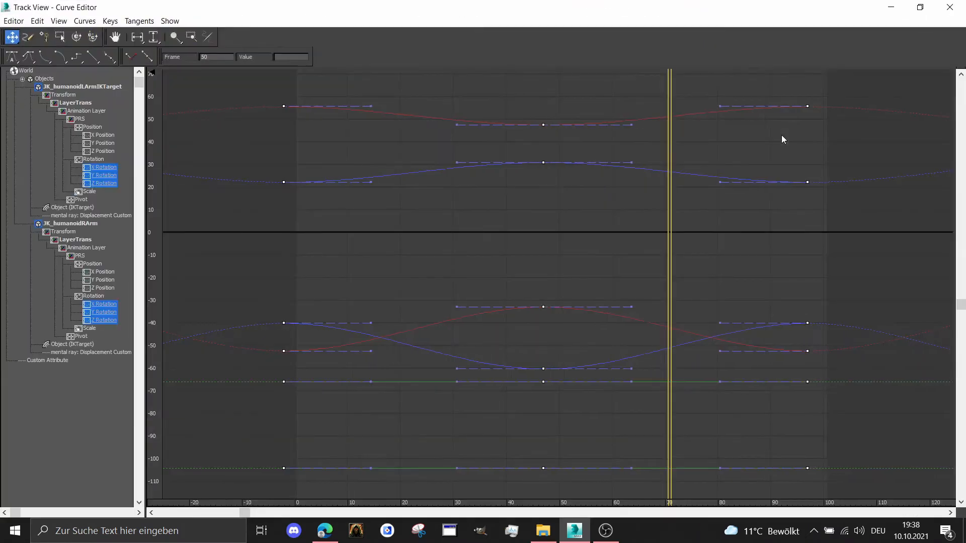
pyautogui.click(891, 7)
# Replay the loop, examine the arm motion from the left side and the front, and stop at frame 38
pyautogui.click(885, 501)
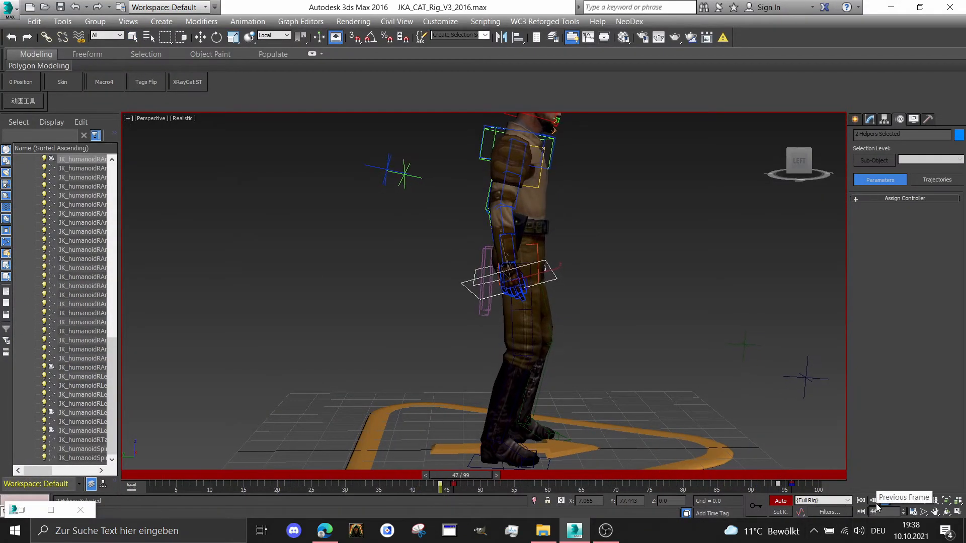
pyautogui.scroll(-2, 660, 255)
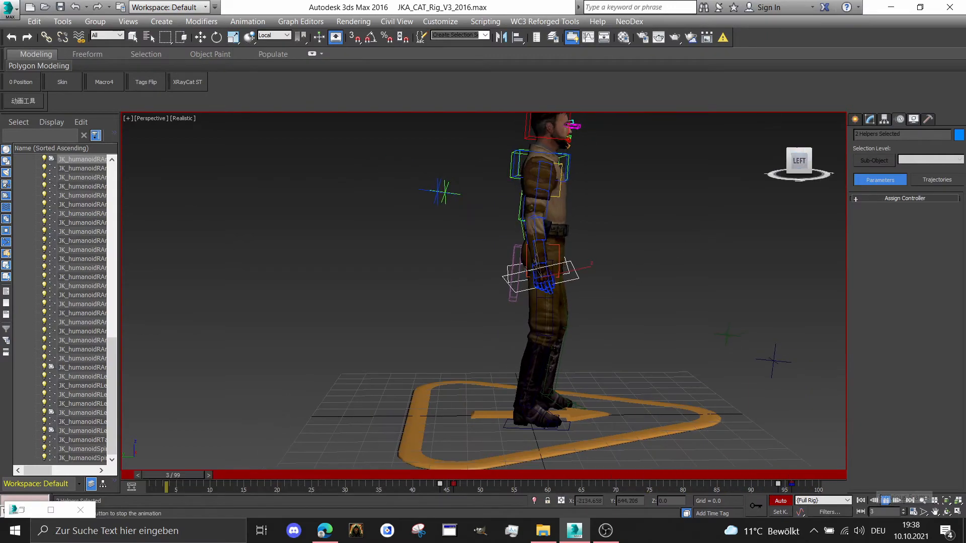
pyautogui.keyDown('alt'); pyautogui.moveTo(661, 256); pyautogui.dragTo(549, 272, button='middle'); pyautogui.keyUp('alt')
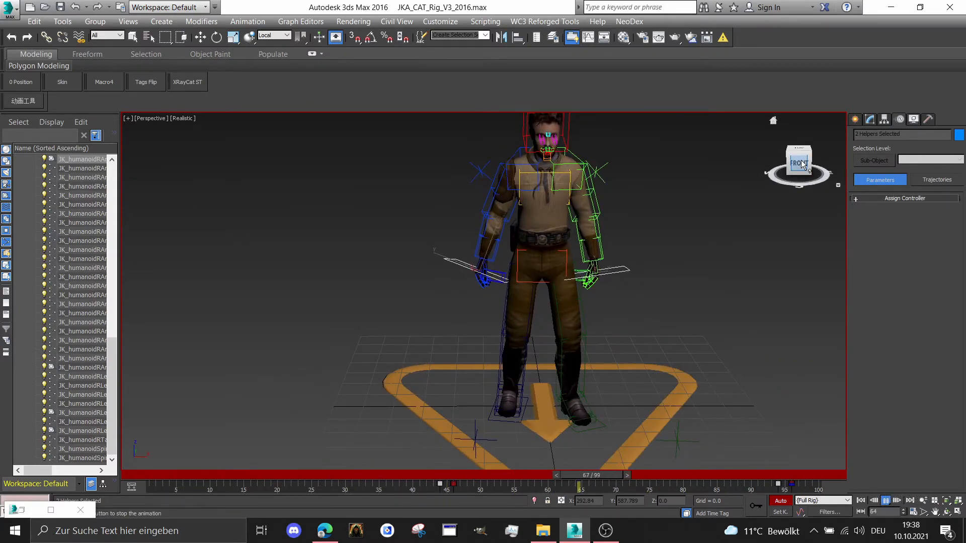
pyautogui.scroll(-1, 571, 192)
pyautogui.scroll(-1, 571, 191)
pyautogui.moveTo(571, 191); pyautogui.dragTo(538, 232, button='middle')
pyautogui.click(404, 477)
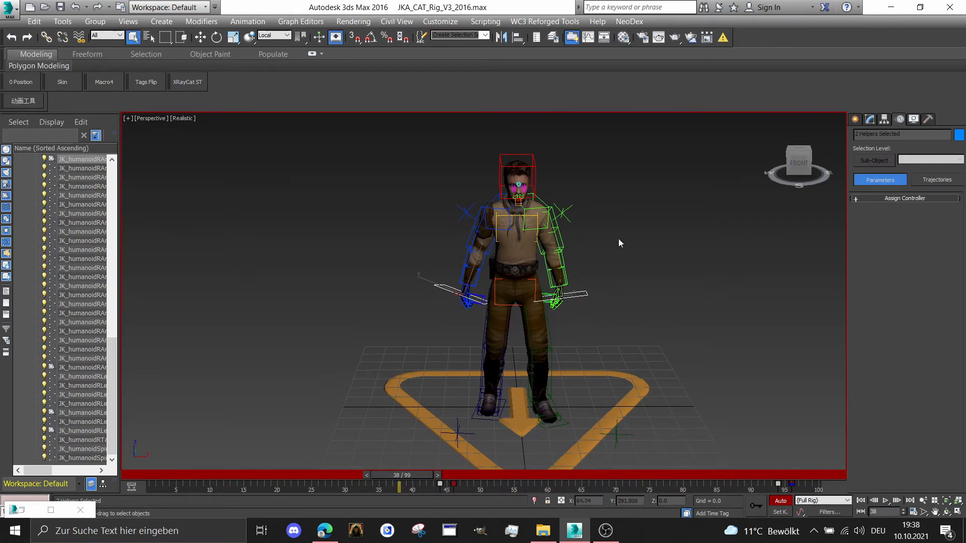
# Clear the selection, select the Animation Export set without unhiding its objects, and look through its bones in the Scene Explorer
pyautogui.click(271, 297)
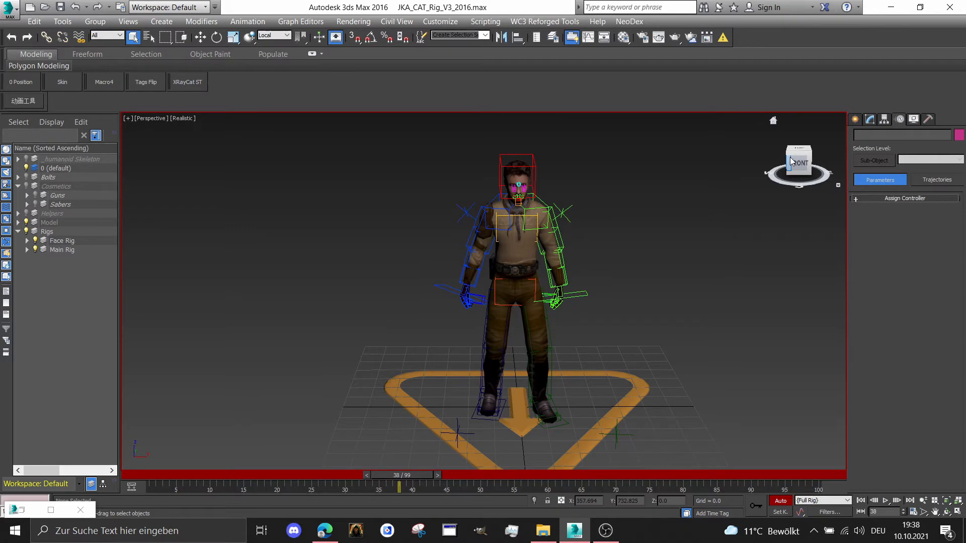
pyautogui.click(485, 36)
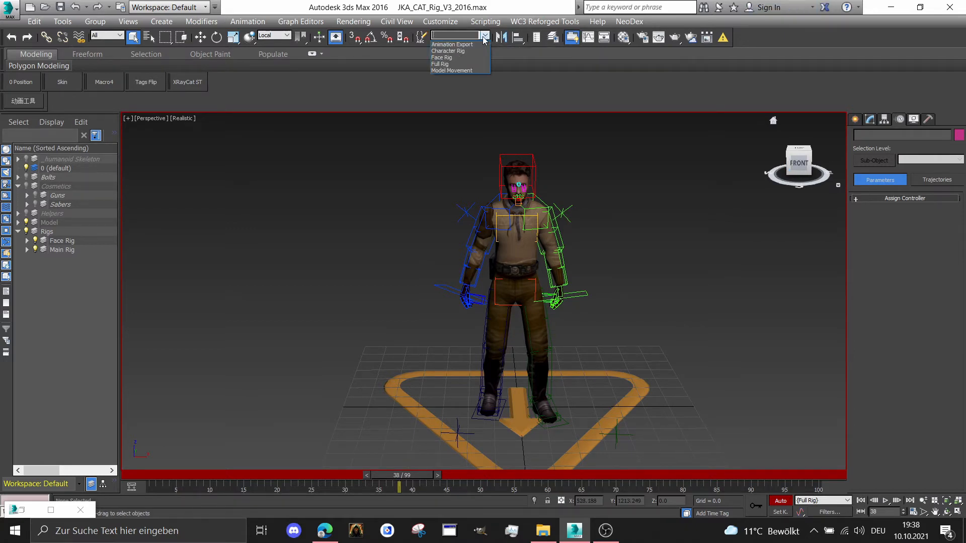
pyautogui.click(445, 100)
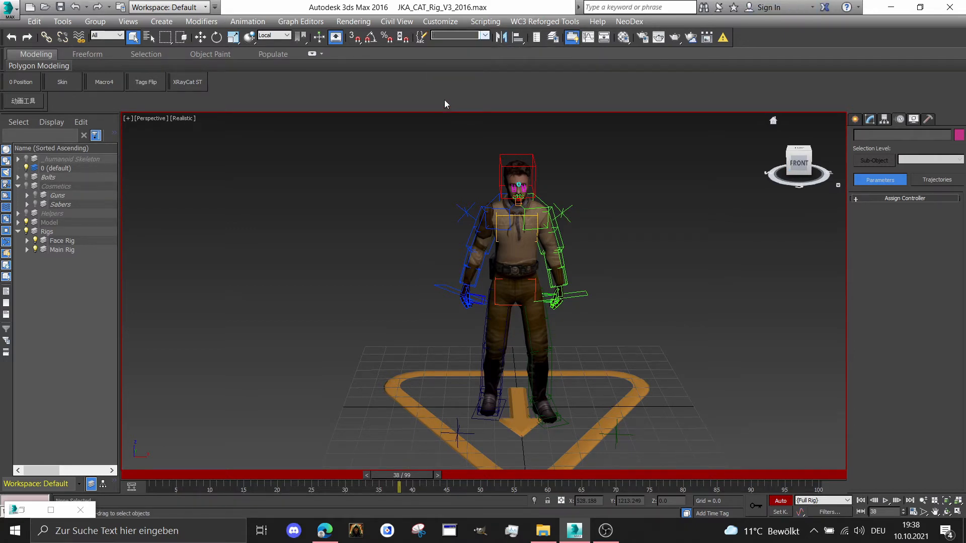
pyautogui.click(486, 35)
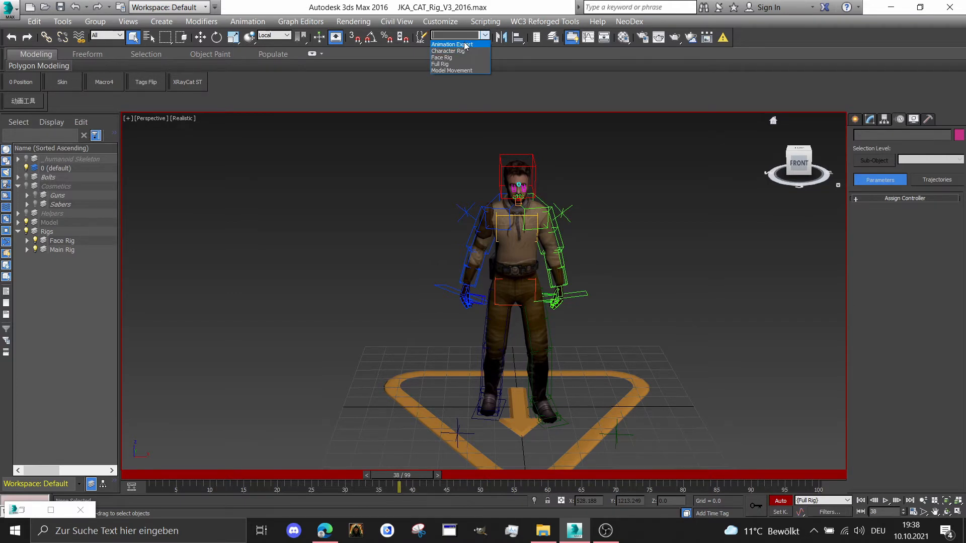
pyautogui.click(463, 44)
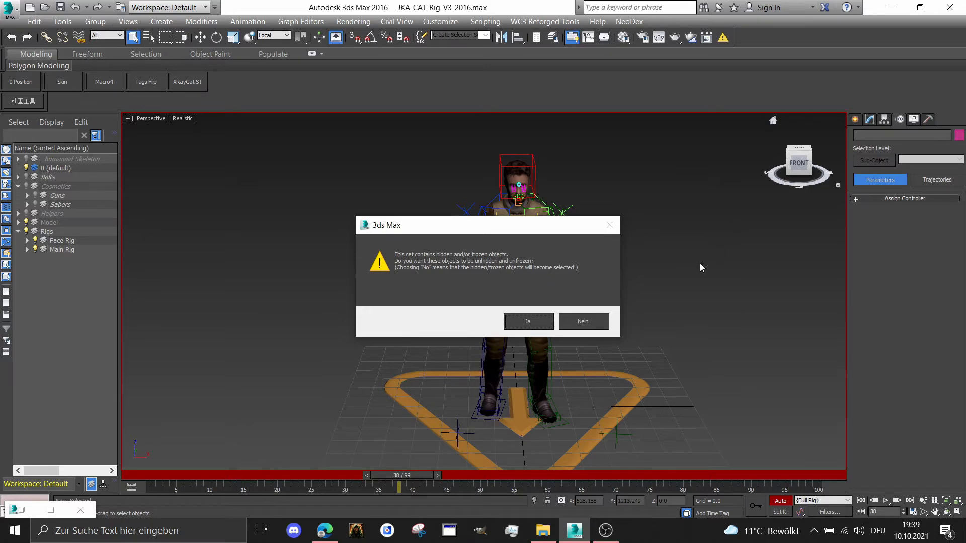
pyautogui.click(599, 323)
pyautogui.scroll(-5, 55, 269)
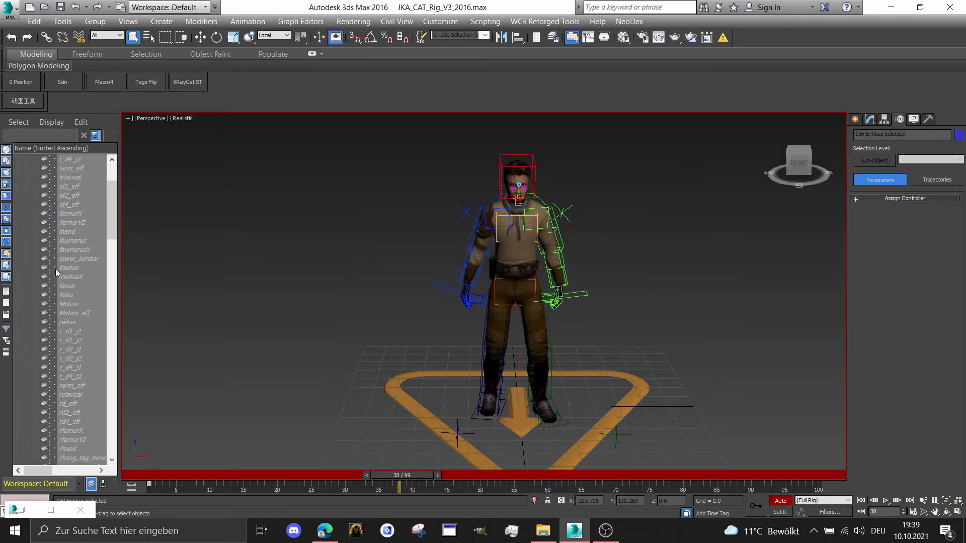
pyautogui.scroll(-5, 56, 279)
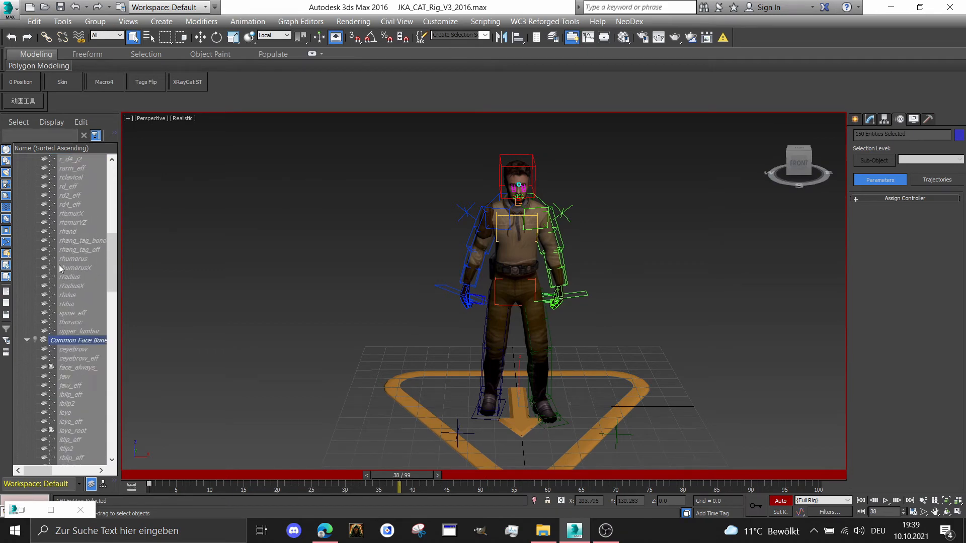
pyautogui.scroll(10, 71, 279)
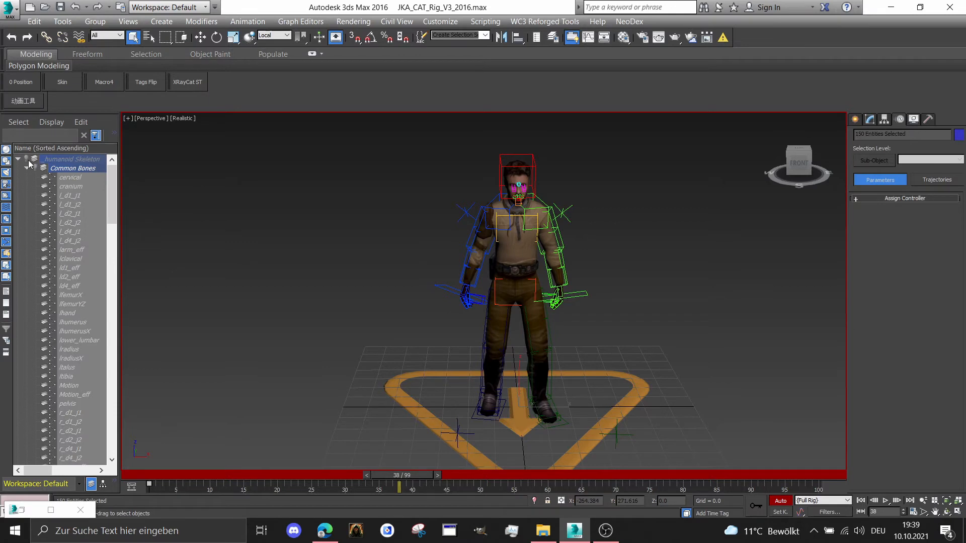
# Show and hide the _humanoid Skeleton layer again, and reselect the Animation Export set with its objects kept hidden
pyautogui.click(26, 159)
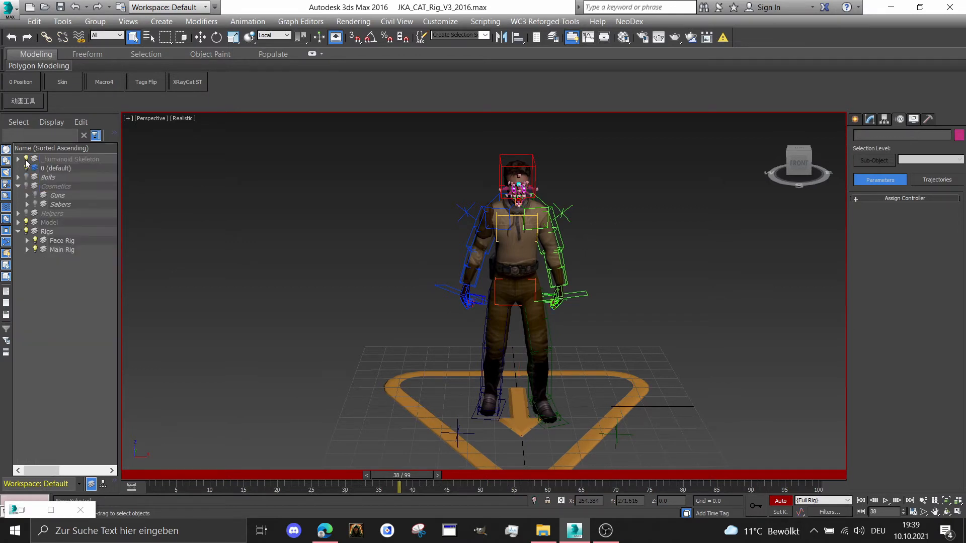
pyautogui.click(27, 160)
pyautogui.click(484, 39)
pyautogui.click(474, 45)
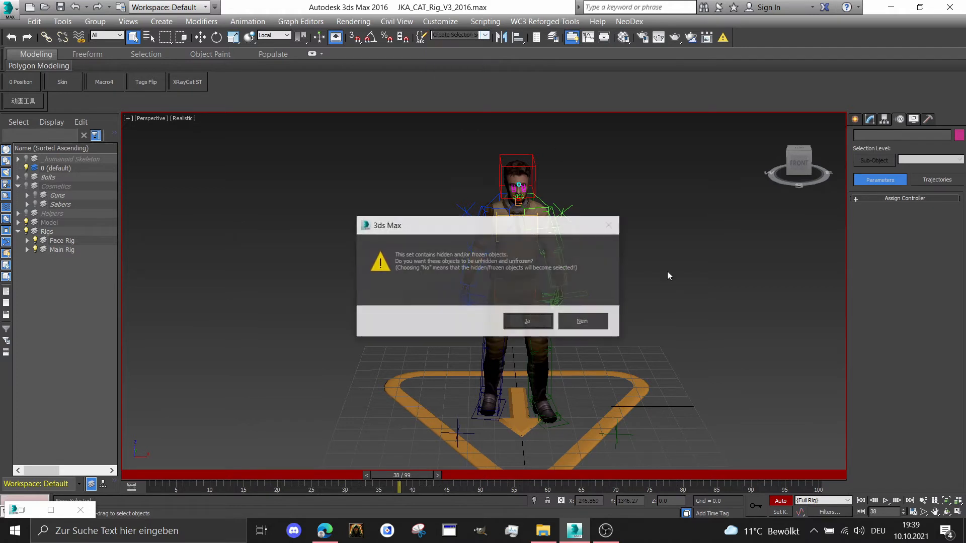
pyautogui.click(598, 323)
# Start an Export Selected of the skeleton bones and choose Softimage dotXSI 3.0 (*.XSI) as the file type
pyautogui.click(4, 7)
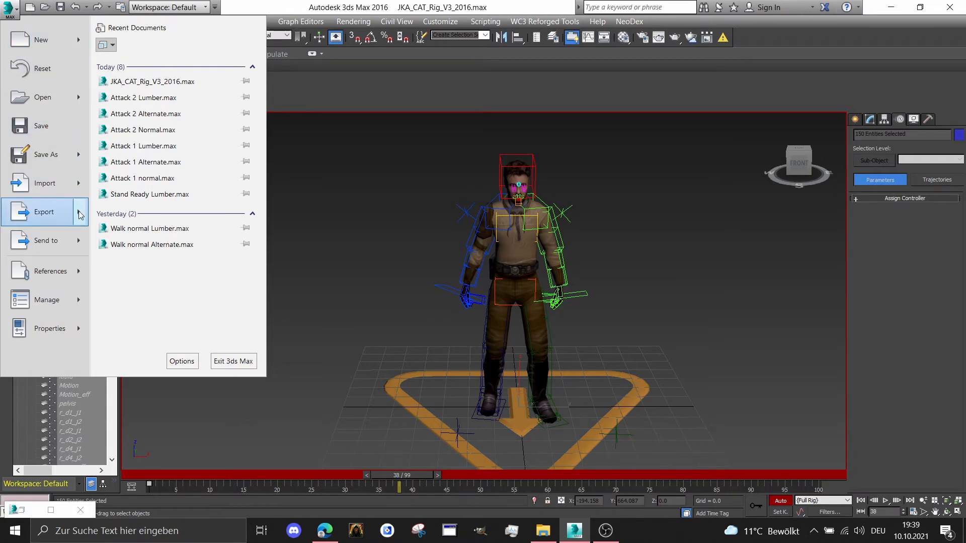
pyautogui.moveTo(79, 215)
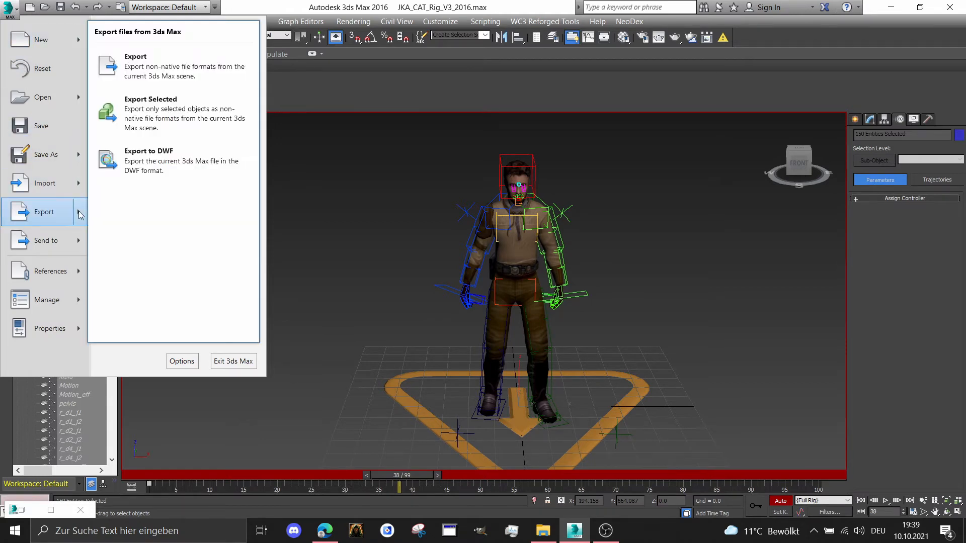
pyautogui.click(162, 119)
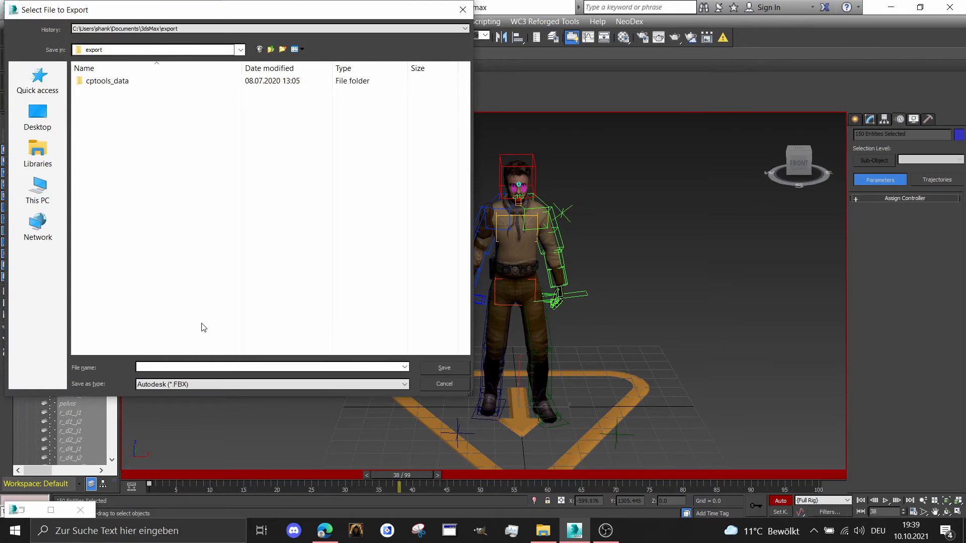
pyautogui.click(237, 384)
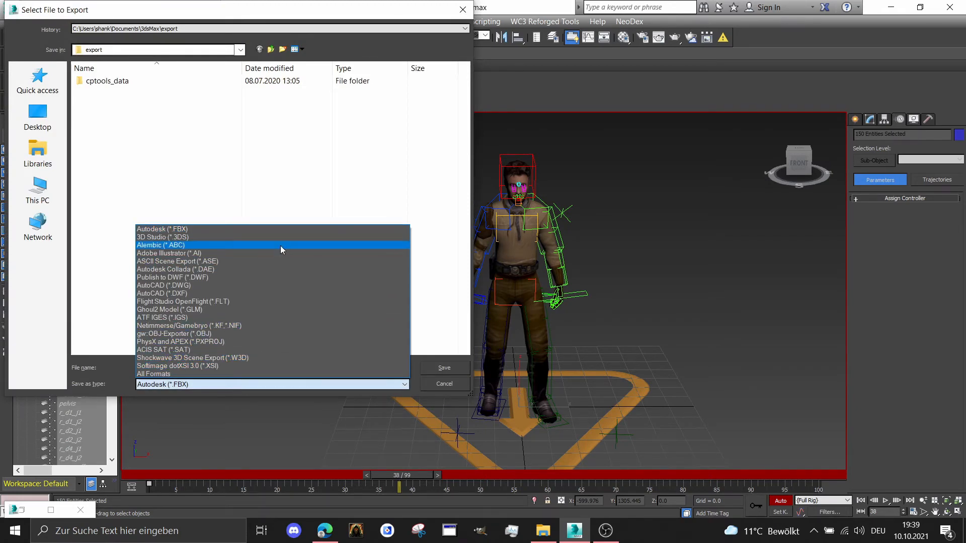
pyautogui.click(204, 366)
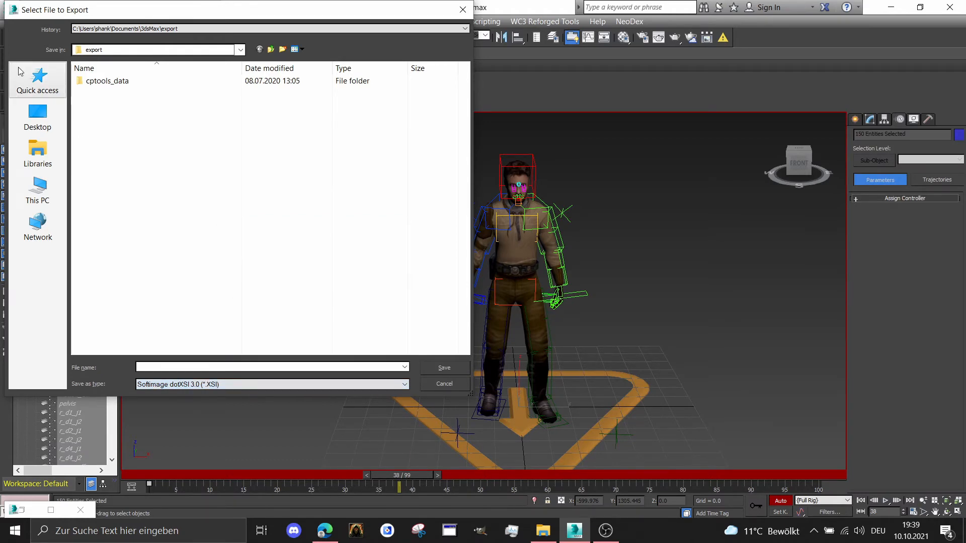
# Set the export location to base\models\players\__orignal_anim\_humanoid_vader
pyautogui.click(39, 80)
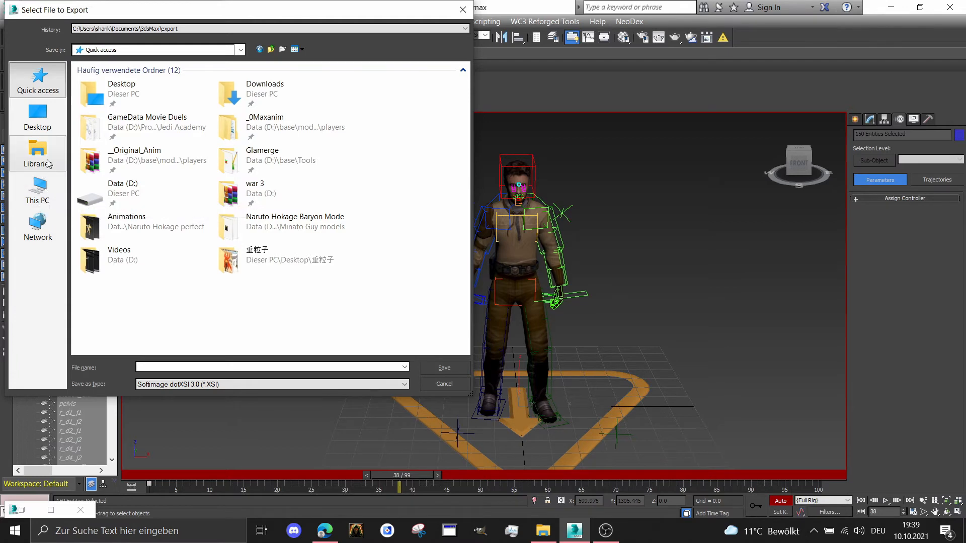
pyautogui.click(44, 189)
pyautogui.doubleClick(149, 240)
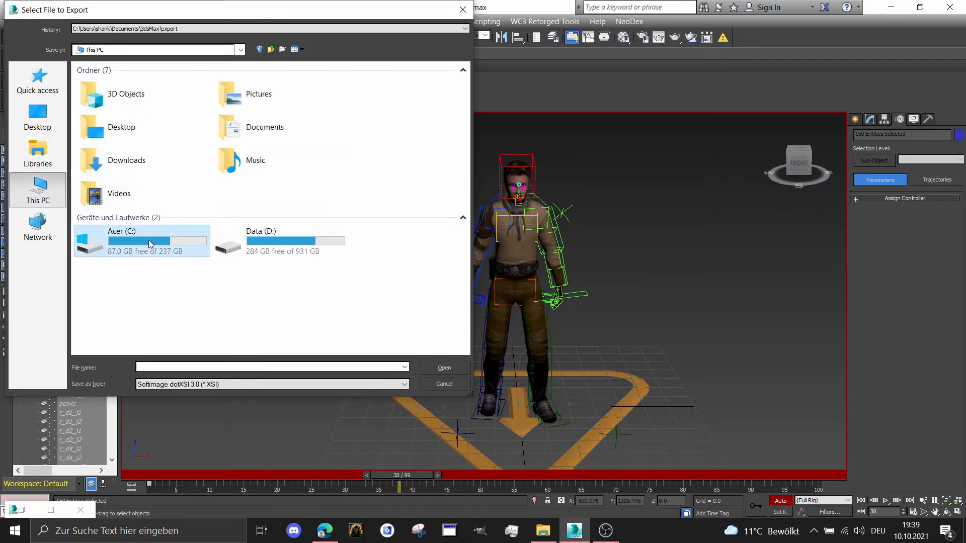
pyautogui.doubleClick(122, 119)
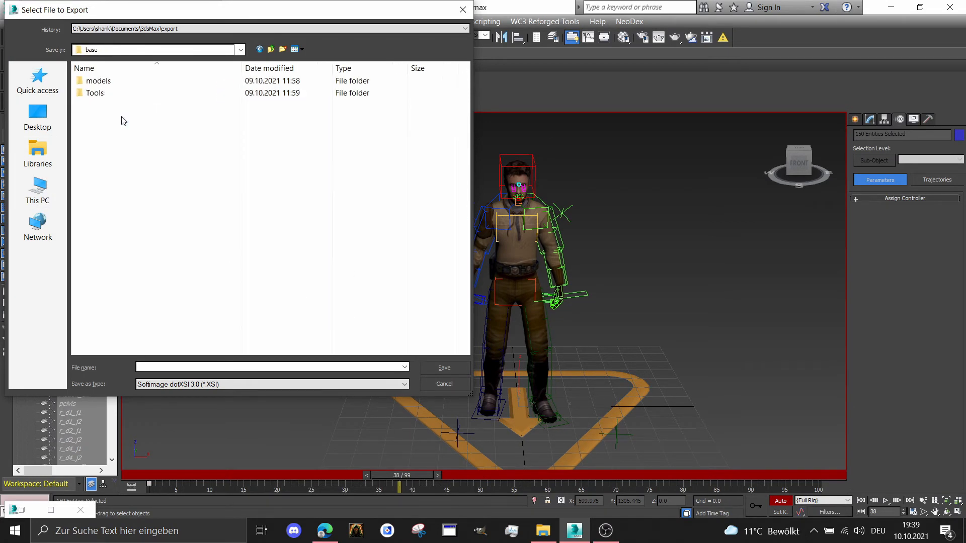
pyautogui.doubleClick(125, 82)
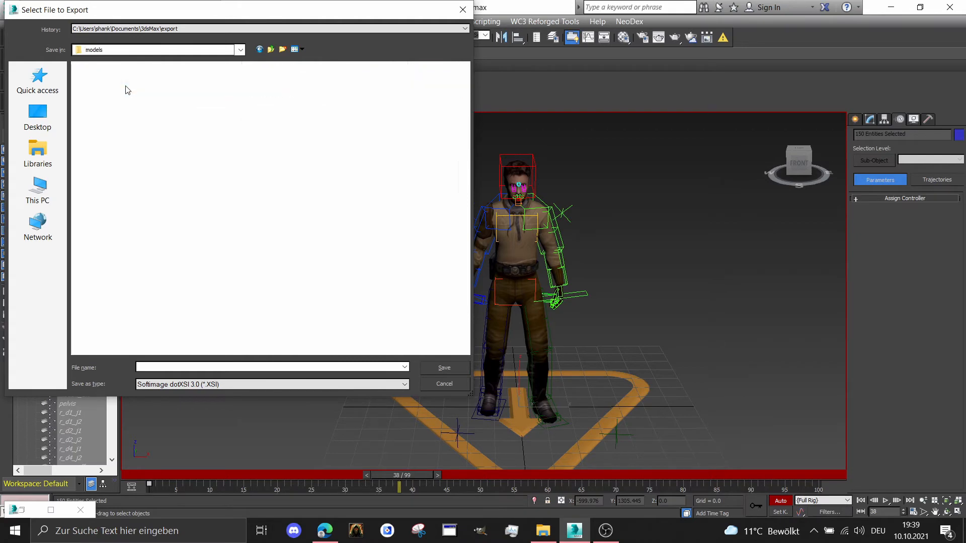
pyautogui.doubleClick(125, 82)
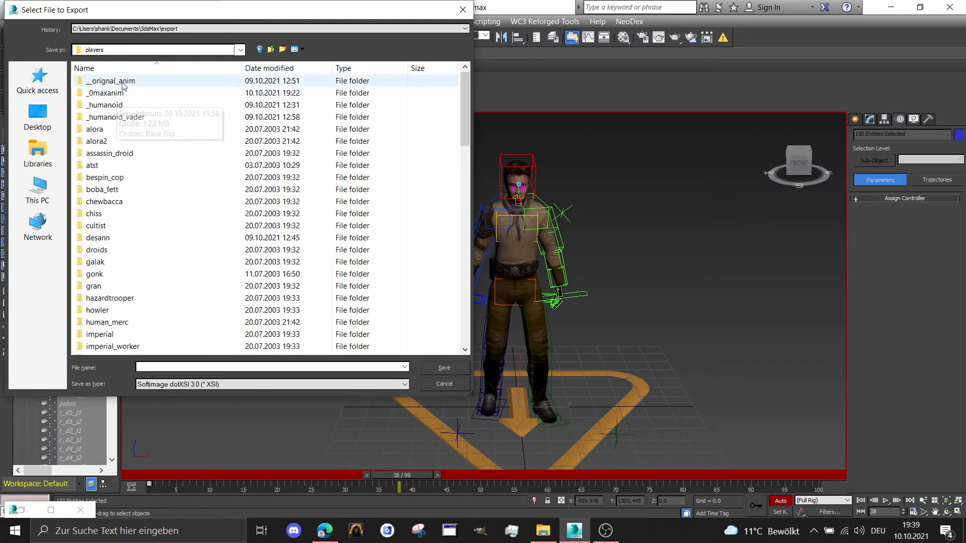
pyautogui.doubleClick(123, 83)
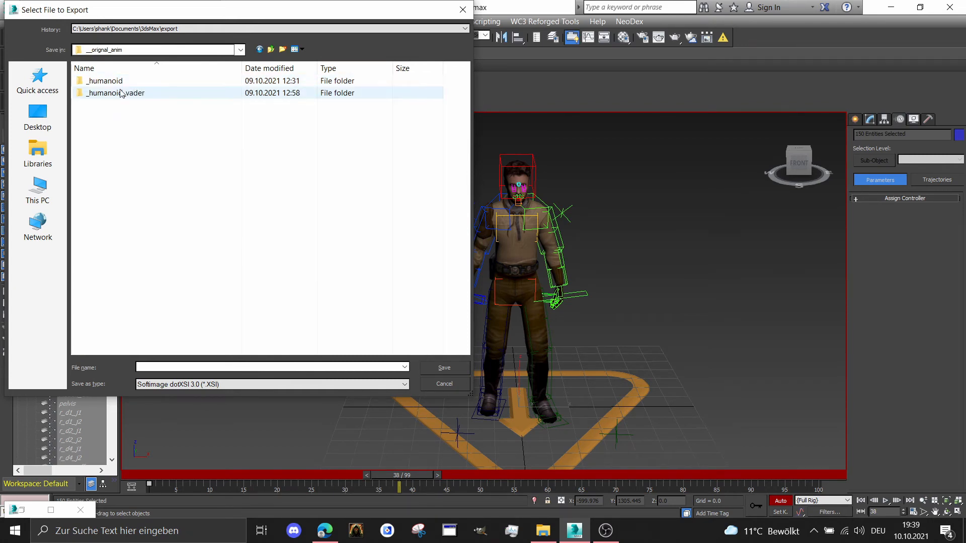
pyautogui.doubleClick(121, 94)
pyautogui.scroll(-5, 201, 261)
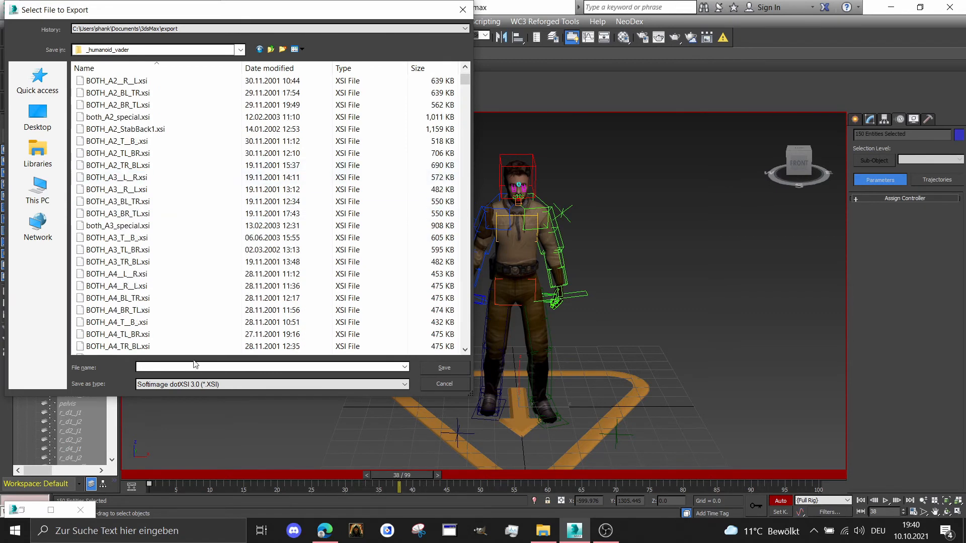
# Name the export file BOTH_stand1idle1.xsi, matching the existing idle animation file
pyautogui.write('BOTH')
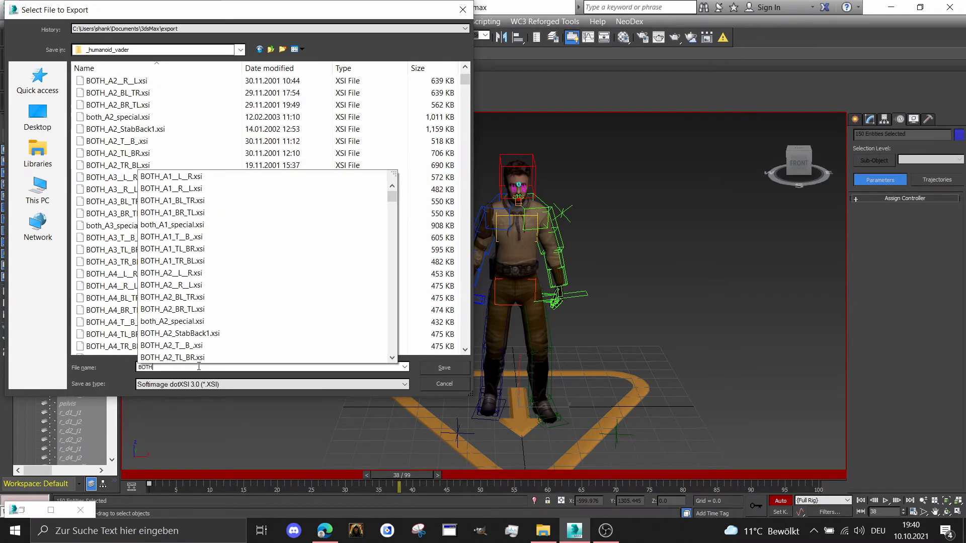
pyautogui.write('_ST')
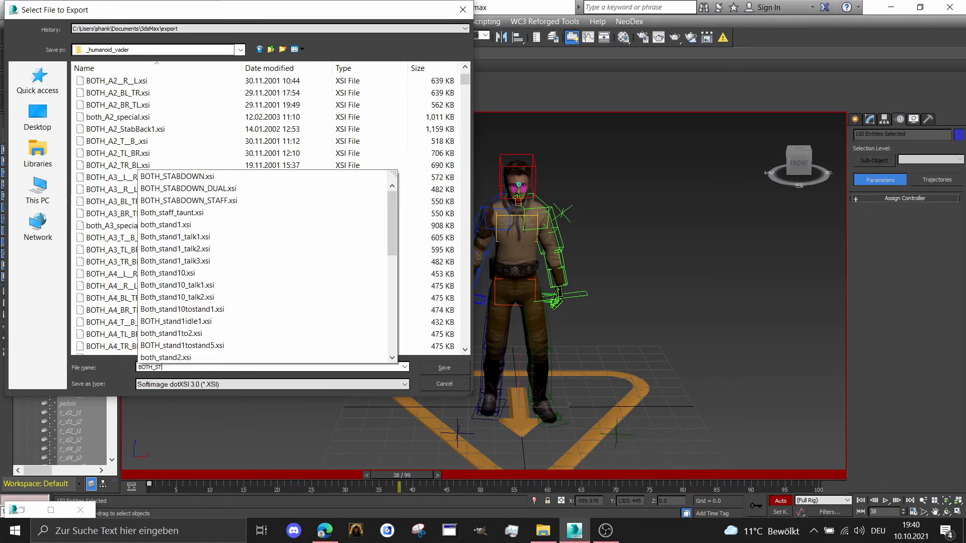
pyautogui.write('AND1_')
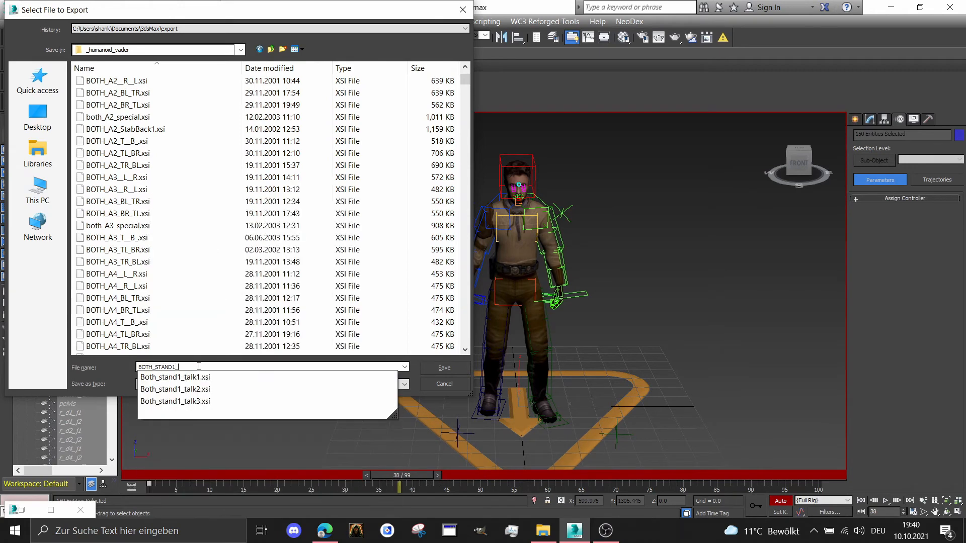
pyautogui.press('BackSpace')
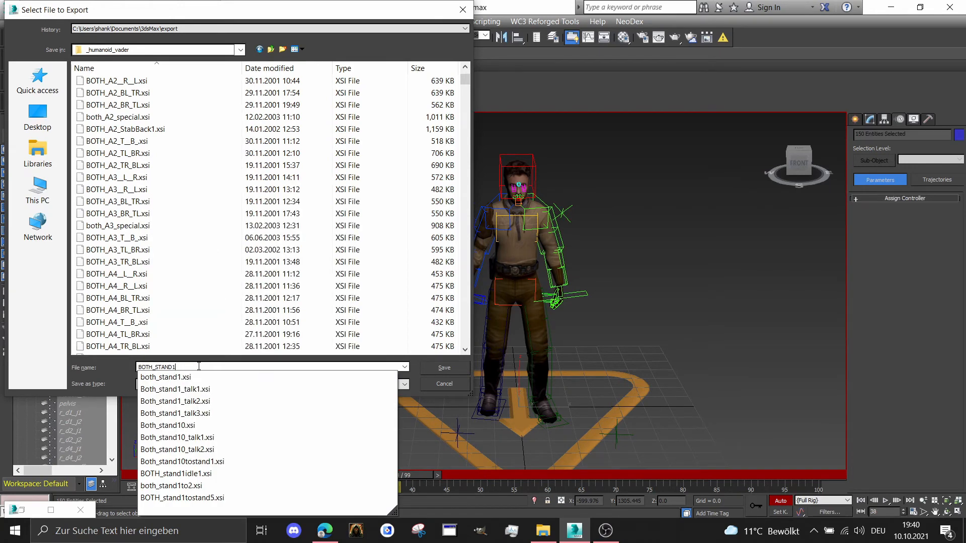
pyautogui.click(197, 479)
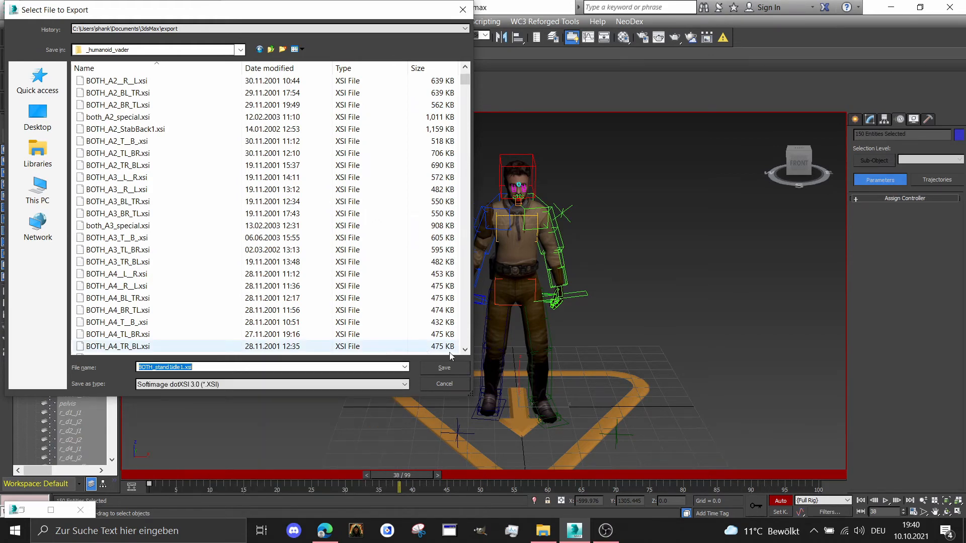
# Save the export over the existing BOTH_stand1idle1.xsi and accept the Softimage dotXSI 3.0 export options
pyautogui.click(458, 367)
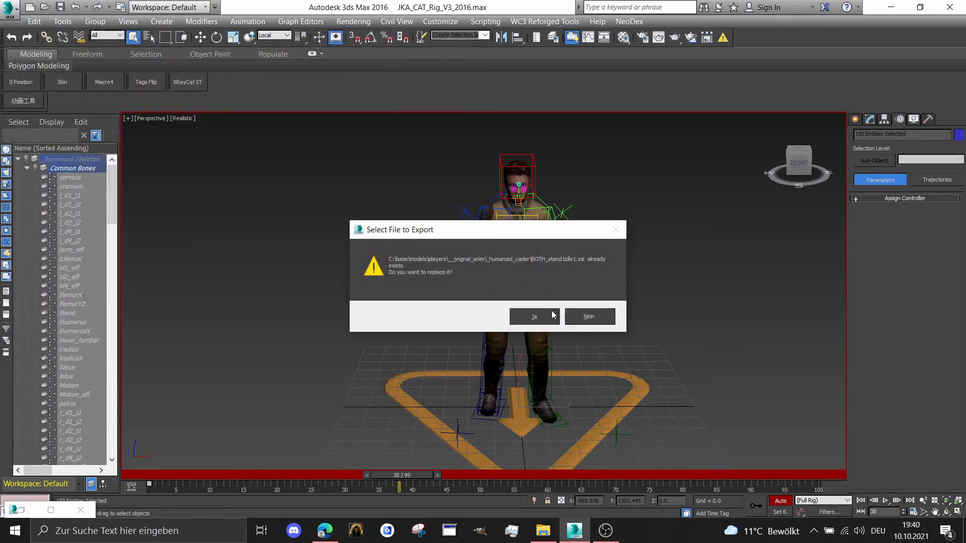
pyautogui.click(551, 316)
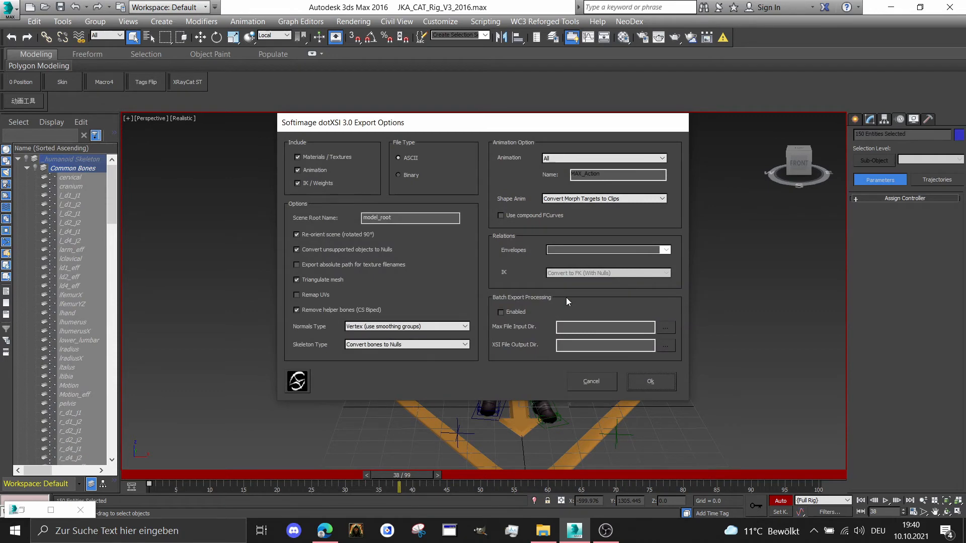
pyautogui.click(660, 381)
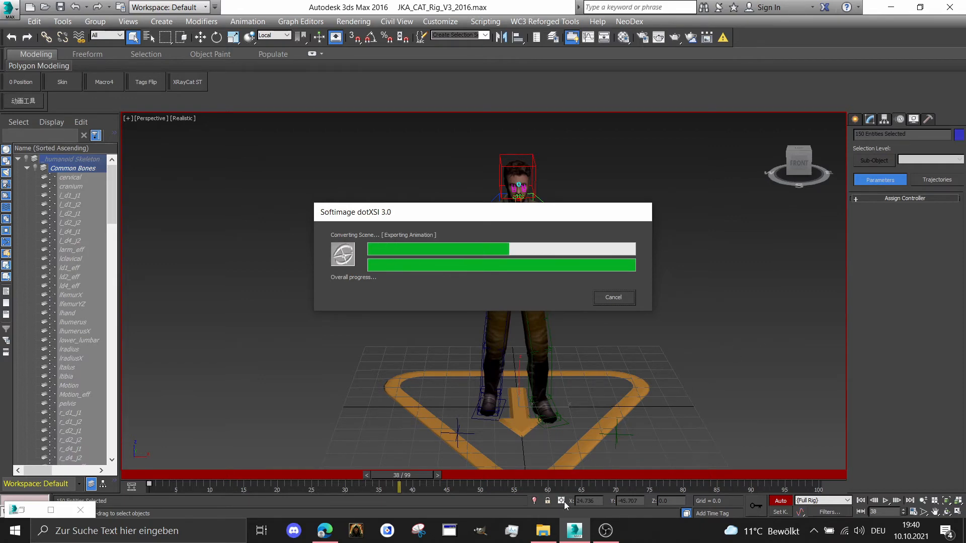
# Switch to File Explorer and open the folder base\models\players\__orignal_anim\_humanoid_vader
pyautogui.click(543, 531)
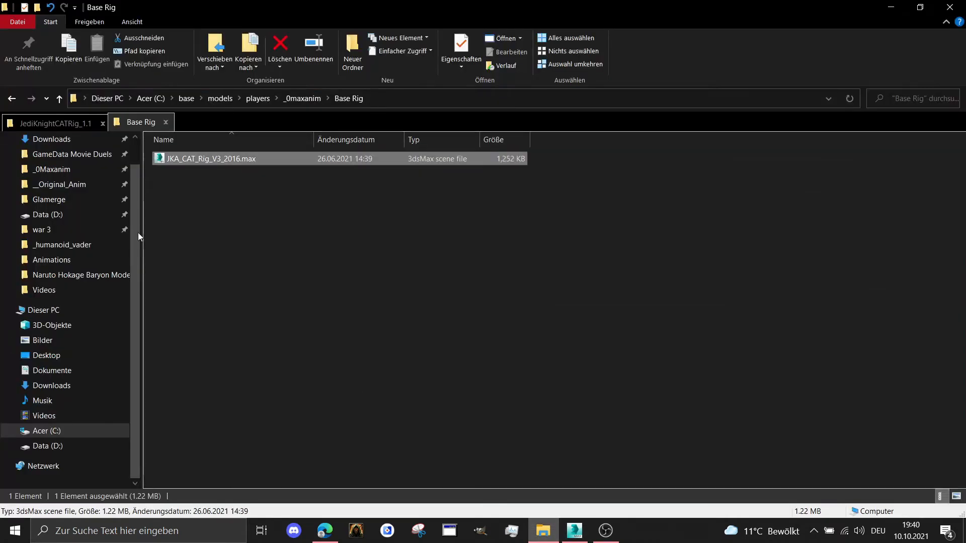
pyautogui.click(263, 100)
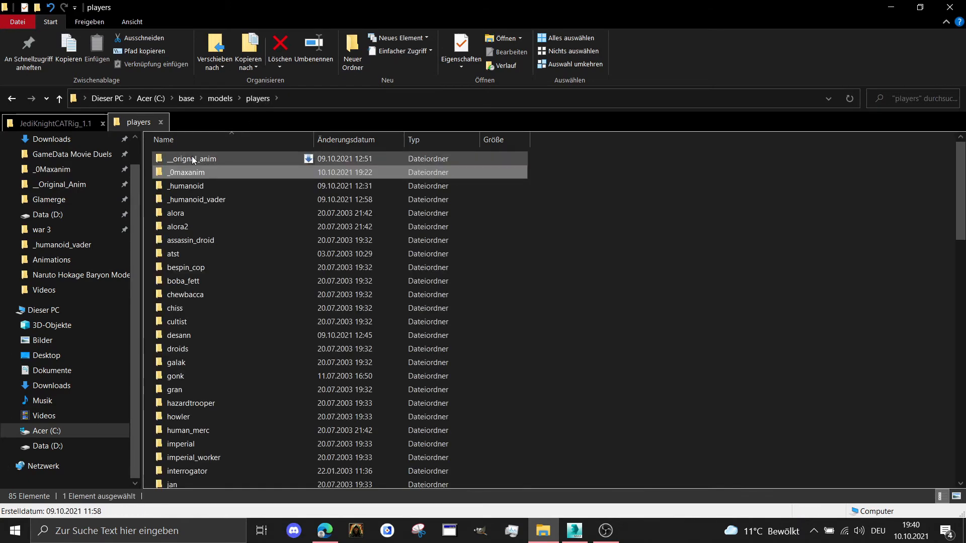
pyautogui.doubleClick(192, 156)
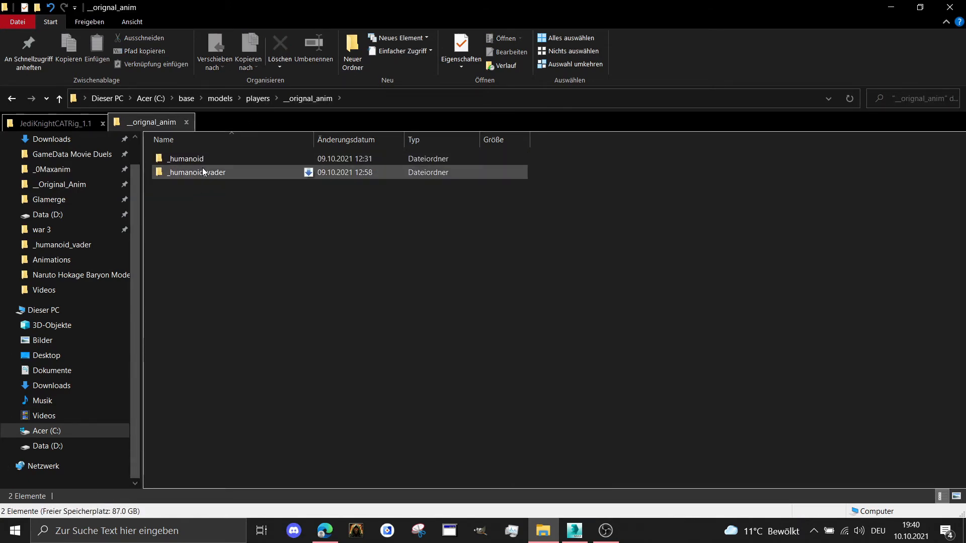
pyautogui.doubleClick(203, 168)
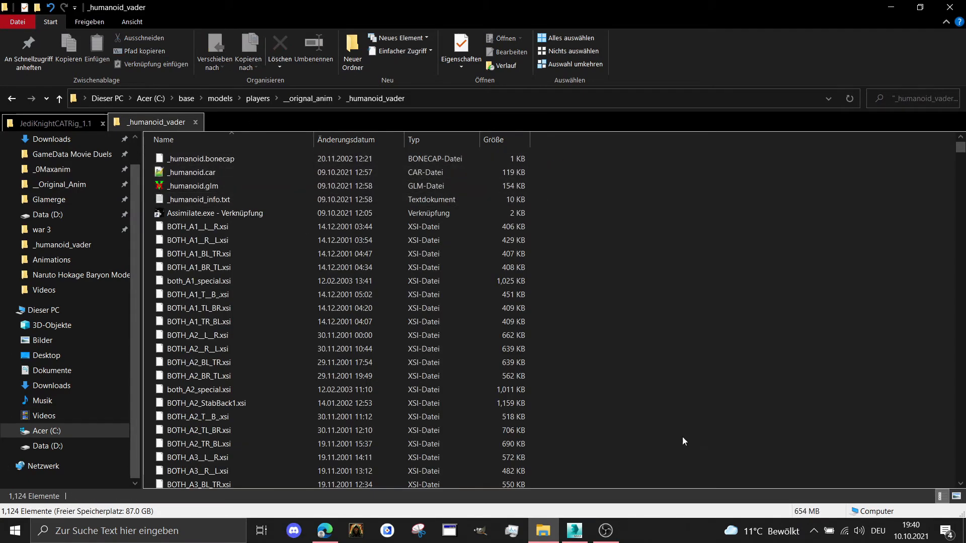
pyautogui.click(581, 538)
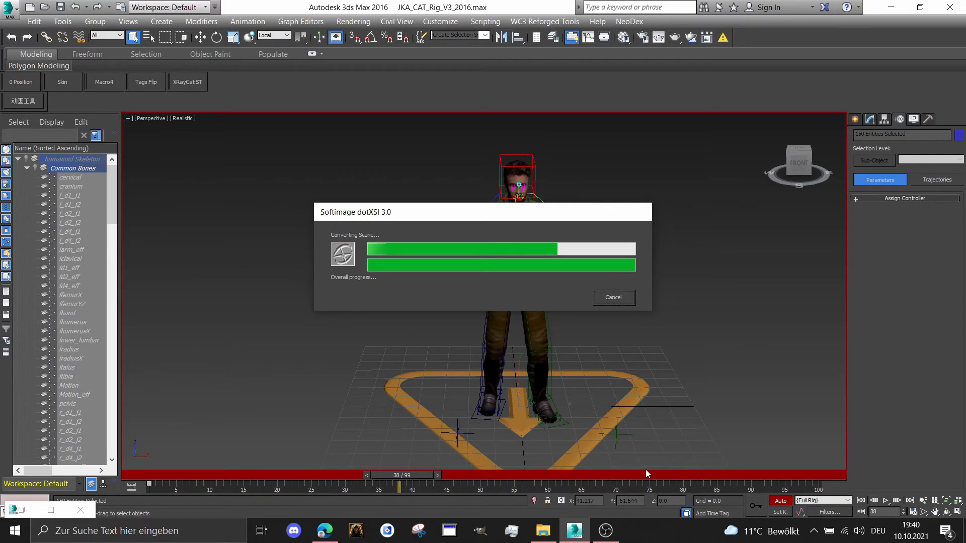
pyautogui.click(543, 530)
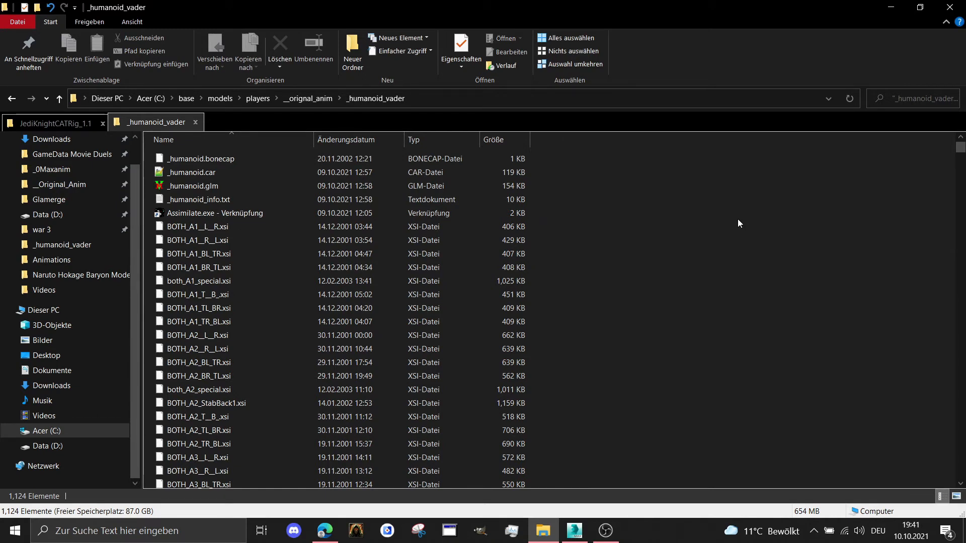
# Sort the folder by modification date and duplicate BOTH_stand1idle1.xsi in the same folder
pyautogui.click(341, 140)
pyautogui.rightClick(161, 156)
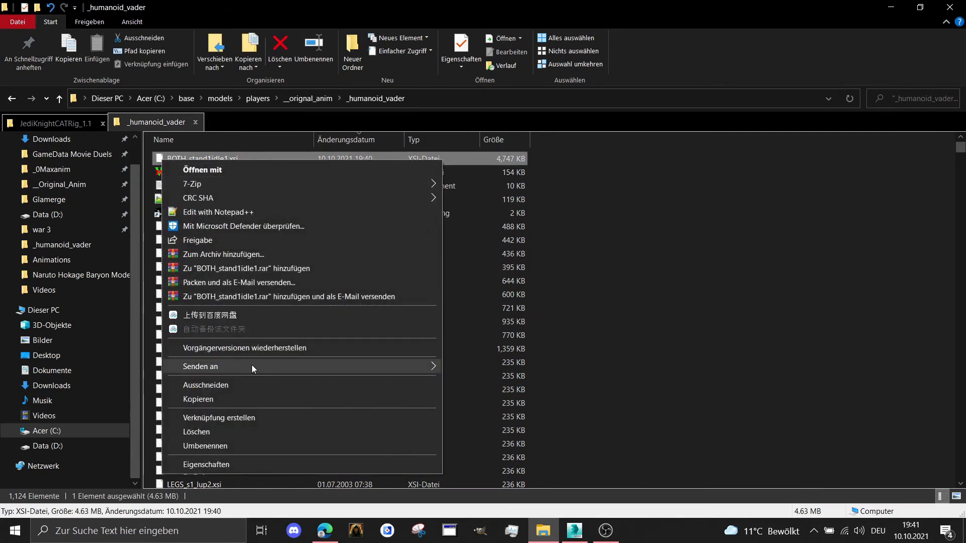
pyautogui.click(230, 402)
pyautogui.click(699, 269)
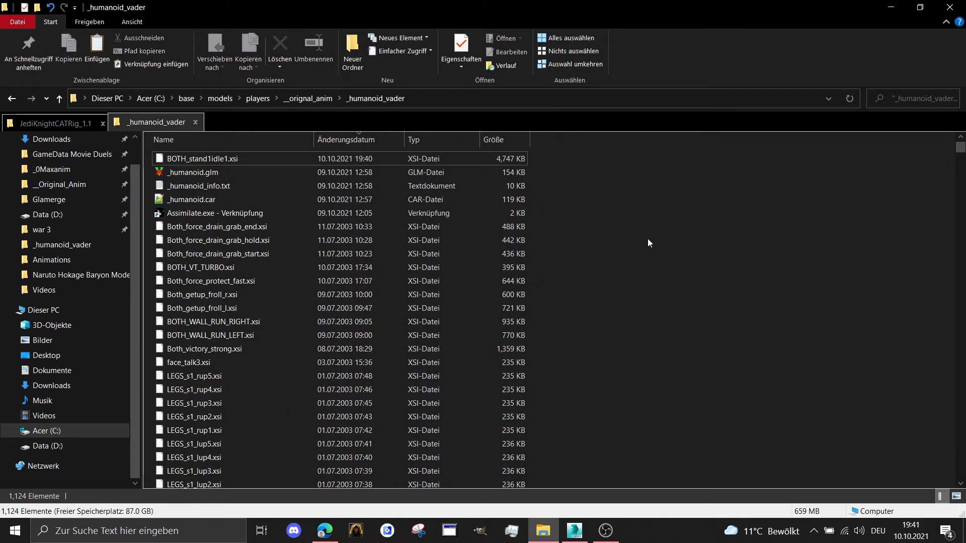
pyautogui.rightClick(647, 239)
pyautogui.click(704, 327)
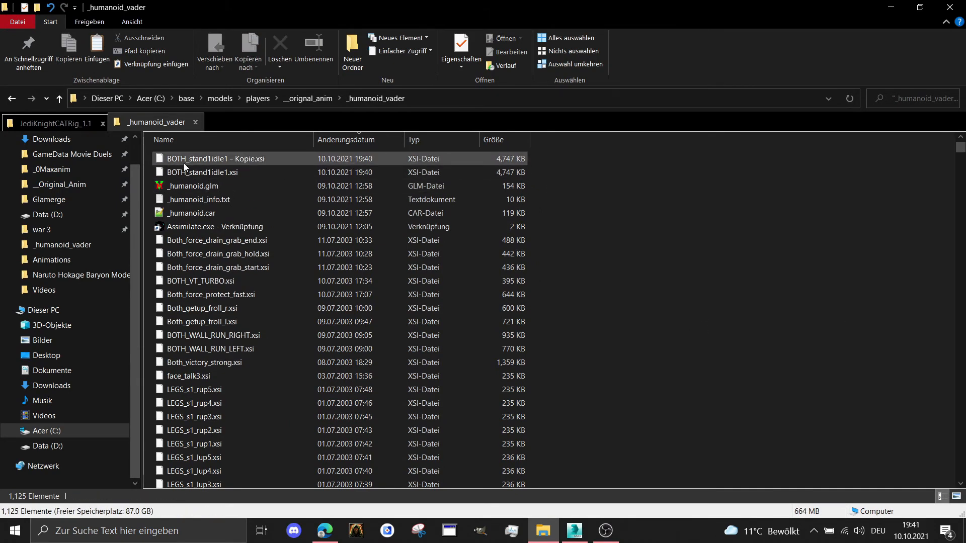
# Rename the copied animation file as BOTH_NEW_STAND.xsi
pyautogui.rightClick(183, 163)
pyautogui.click(228, 449)
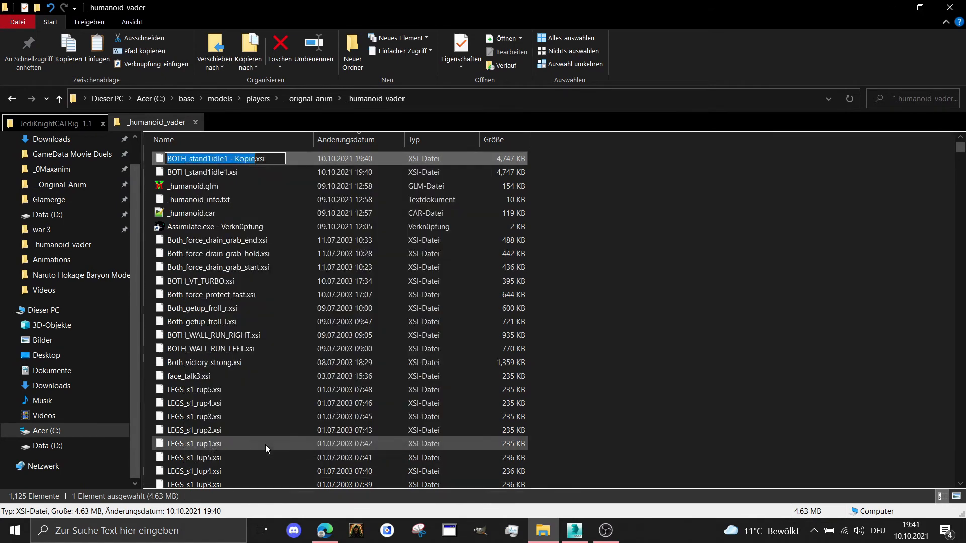
pyautogui.write('BOTH')
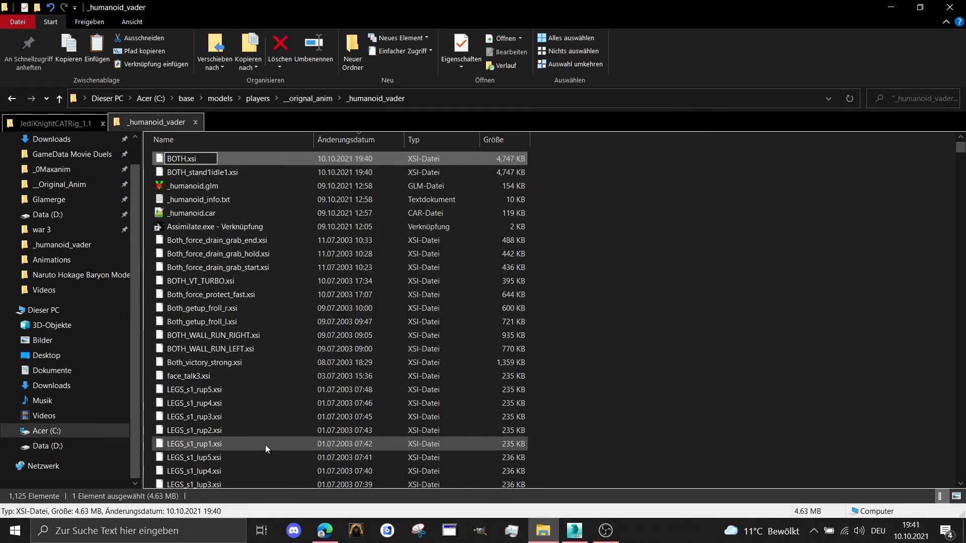
pyautogui.write('_NEW_STA')
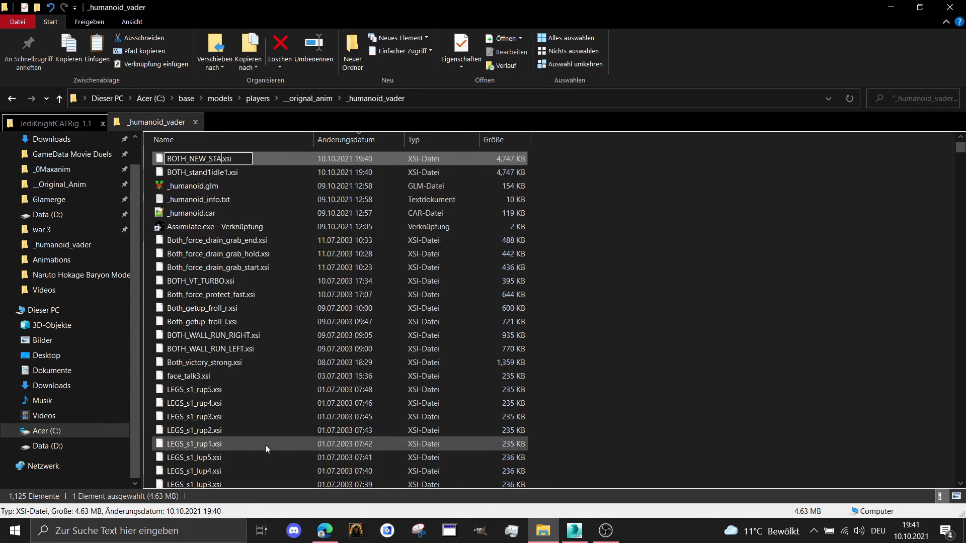
pyautogui.write('ND')
pyautogui.press('Return')
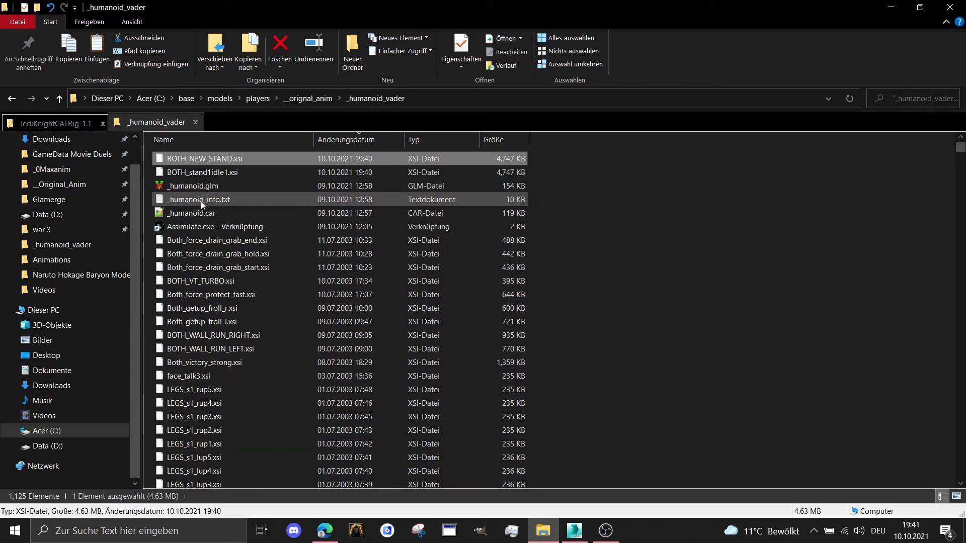
pyautogui.click(218, 175)
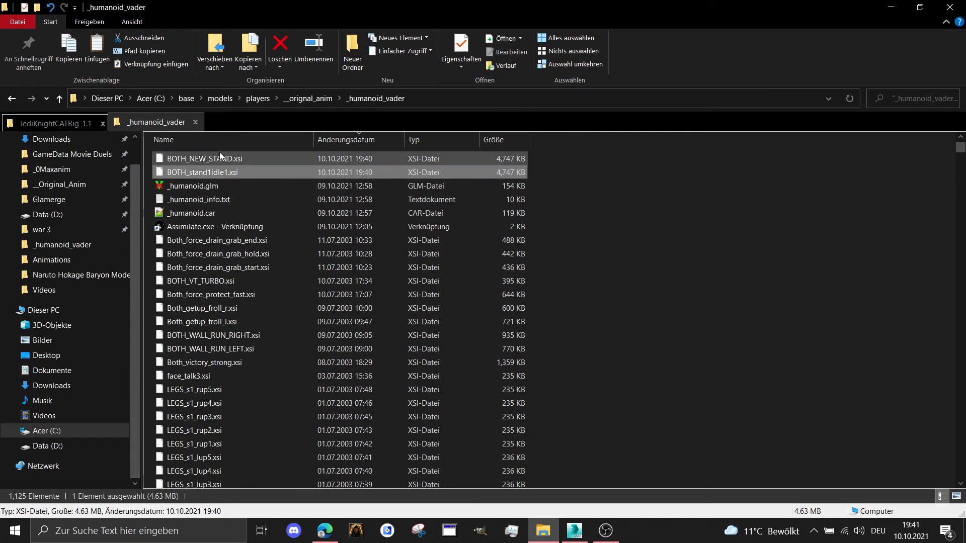
pyautogui.click(219, 156)
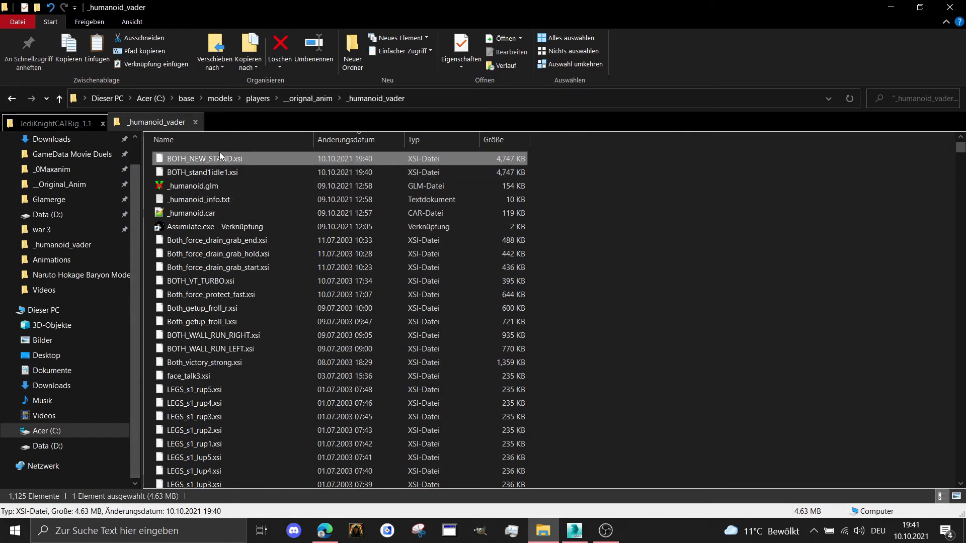
# Open the _humanoid.car file for editing in Notepad++
pyautogui.click(206, 213)
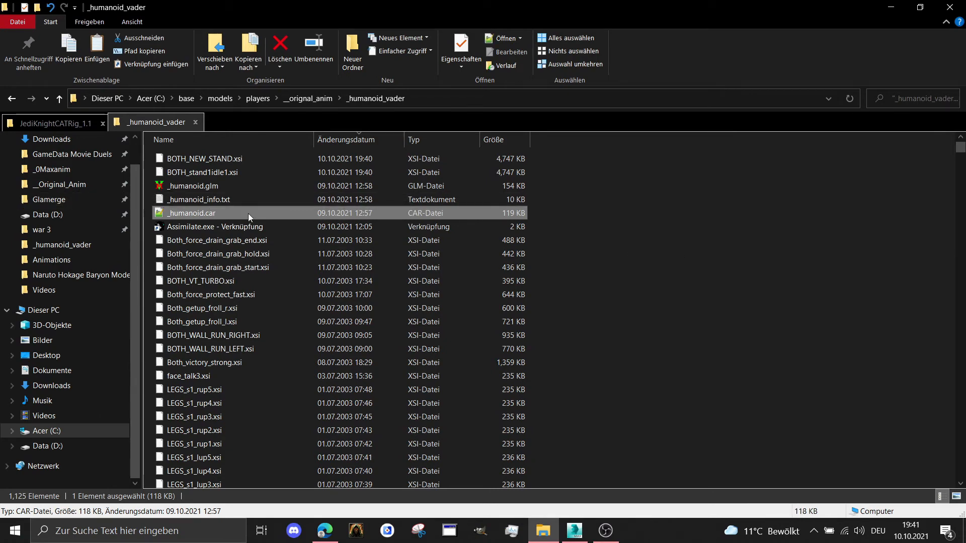
pyautogui.rightClick(208, 212)
pyautogui.click(277, 243)
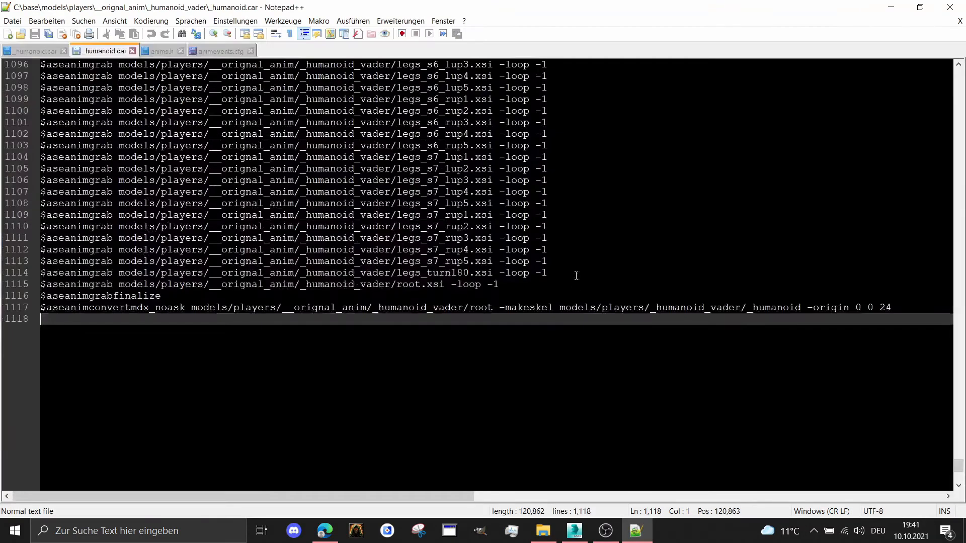
# Duplicate the $aseanimgrab line for root.xsi directly below itself, before $aseanimgrabfinalize
pyautogui.scroll(4, 542, 268)
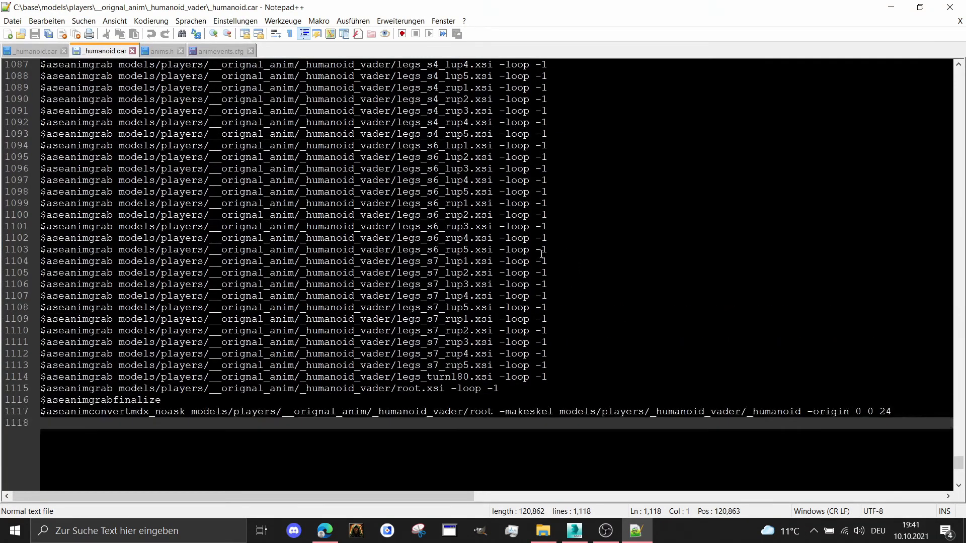
pyautogui.scroll(-2, 550, 256)
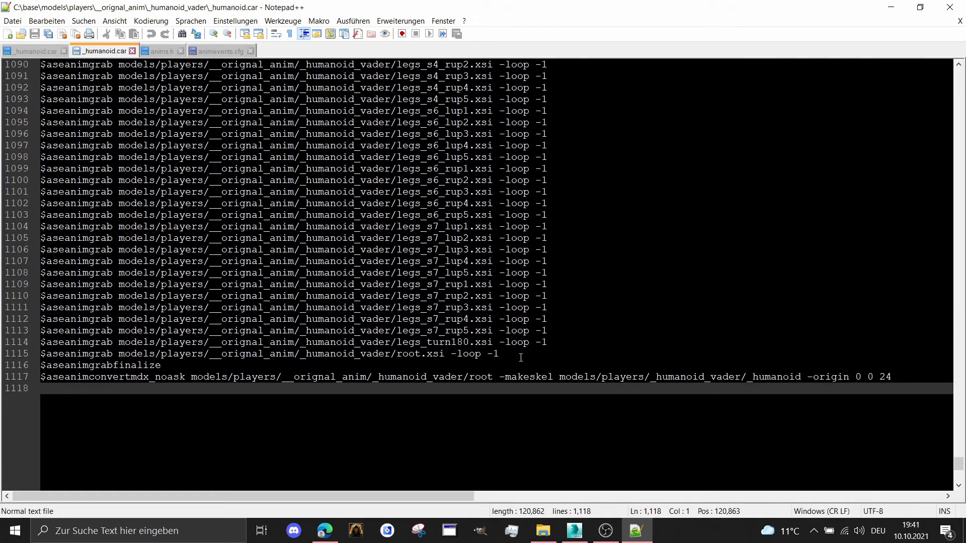
pyautogui.scroll(5, 521, 352)
pyautogui.scroll(-8, 452, 302)
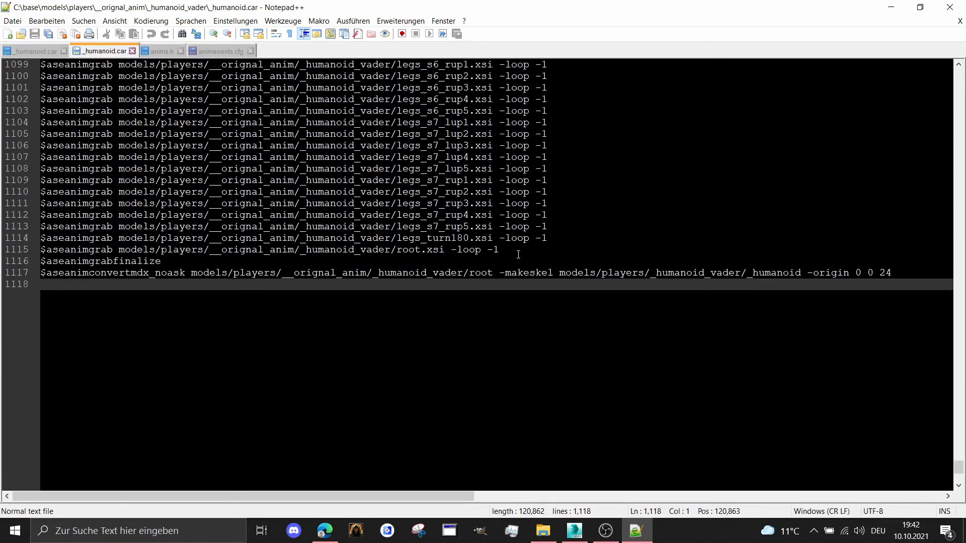
pyautogui.moveTo(501, 246); pyautogui.dragTo(18, 252)
pyautogui.hotkey('ctrl', 'c')
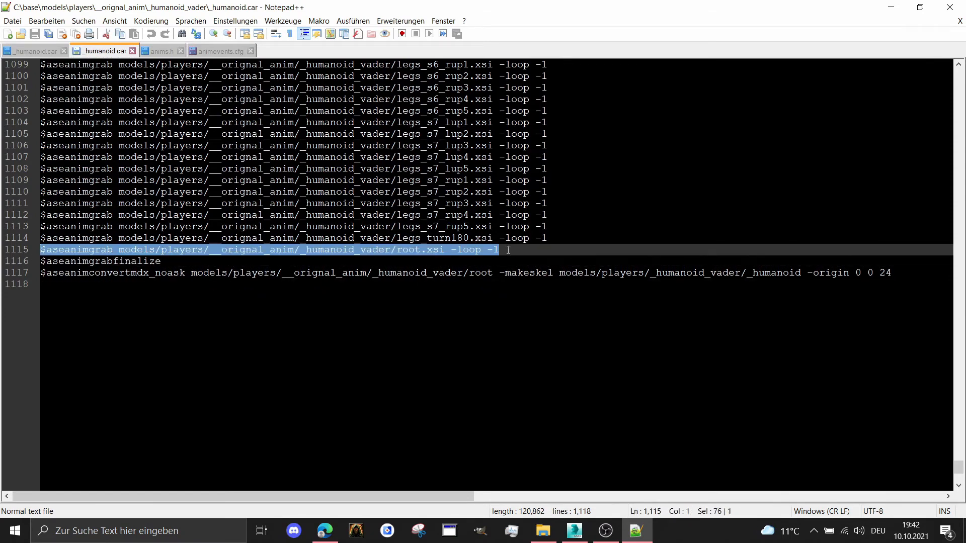
pyautogui.click(508, 250)
pyautogui.press('Return')
pyautogui.hotkey('ctrl', 'v')
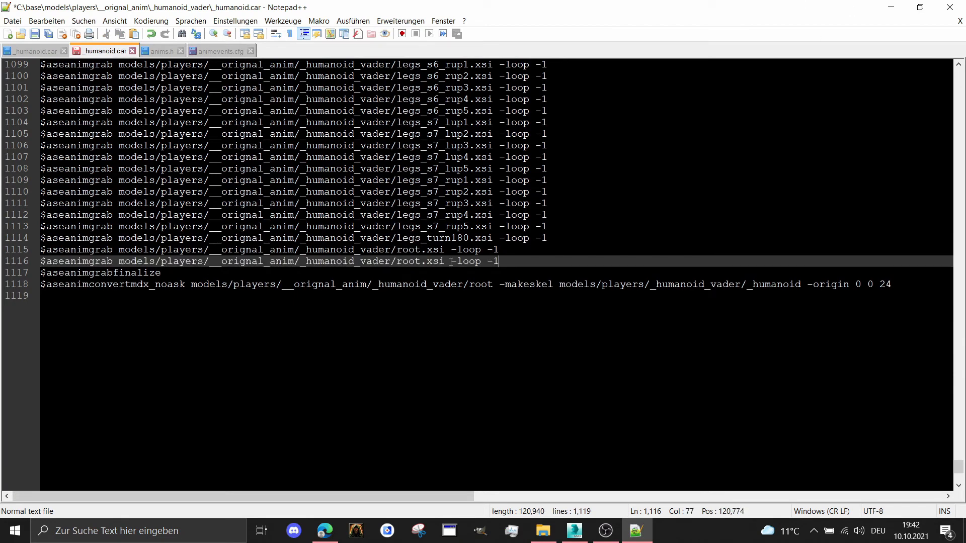
# Copy the new animation's file name from File Explorer, replace root with BOTH_NEW_STAND in line 1115 of _humanoid.car, and save the file
pyautogui.click(890, 7)
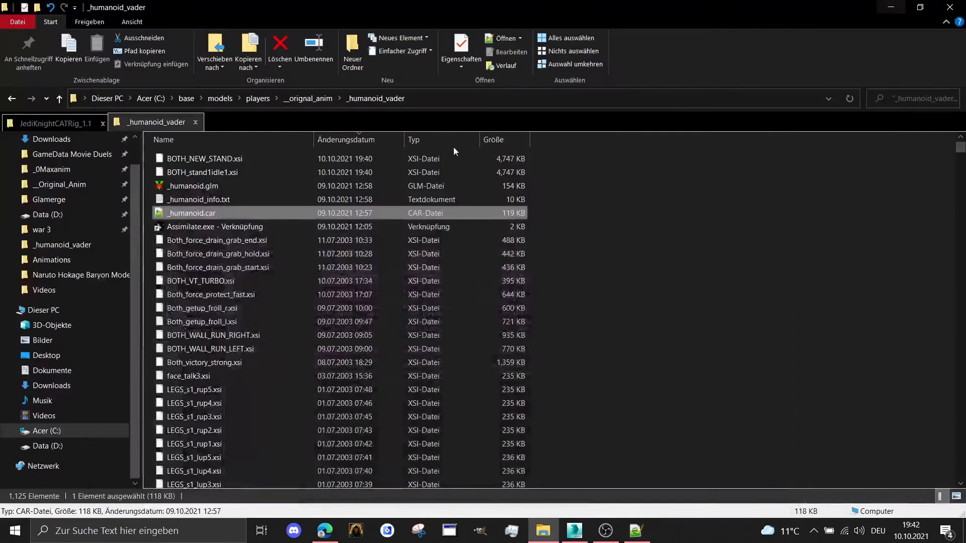
pyautogui.rightClick(240, 154)
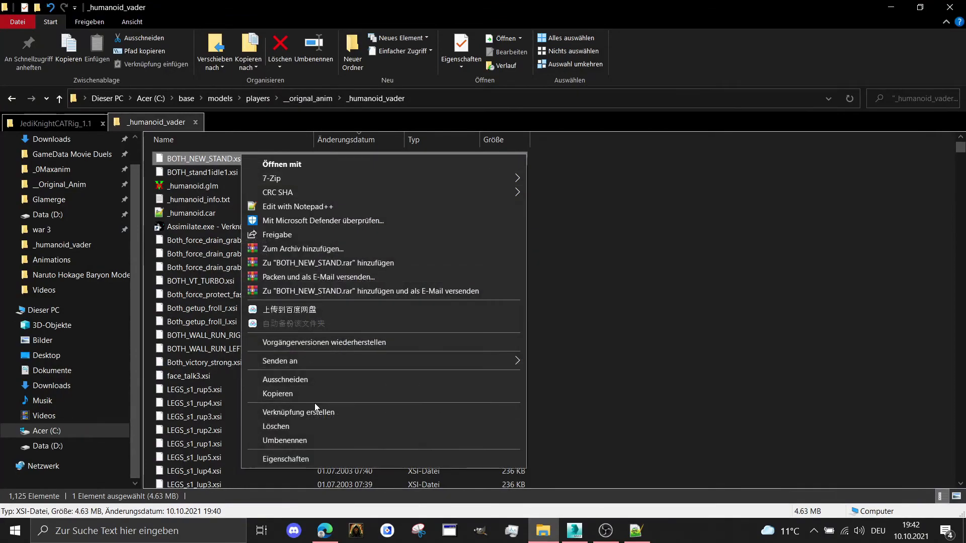
pyautogui.click(310, 442)
pyautogui.hotkey('ctrl', 'c')
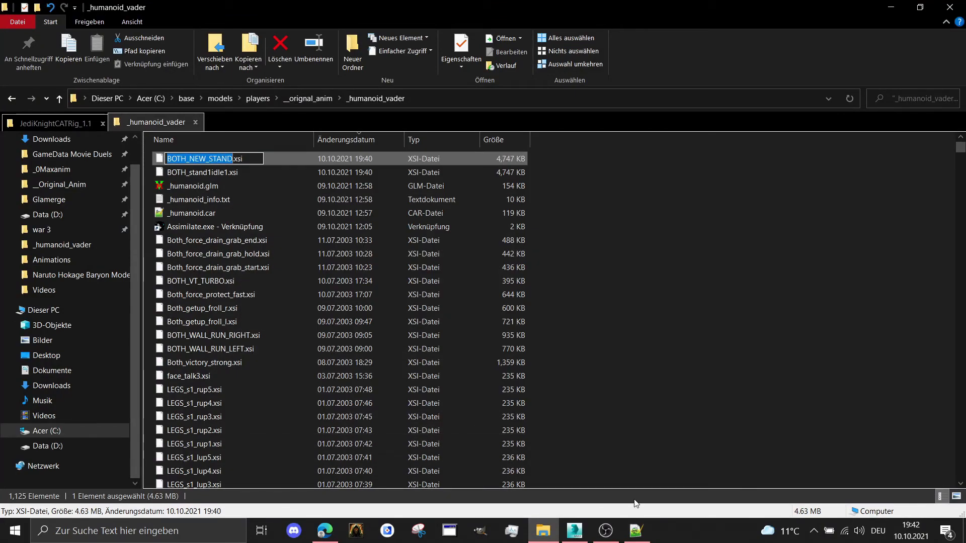
pyautogui.click(636, 530)
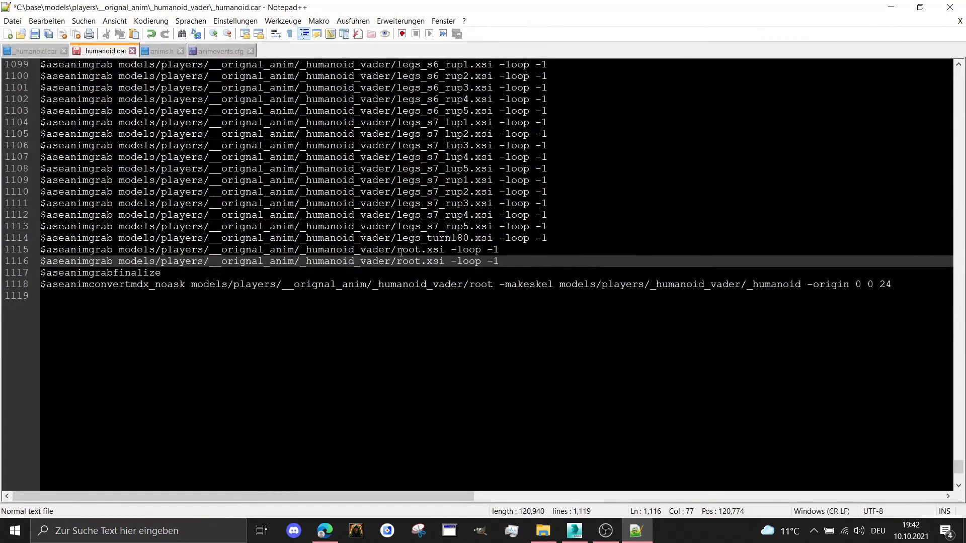
pyautogui.doubleClick(407, 250)
pyautogui.hotkey('ctrl', 'v')
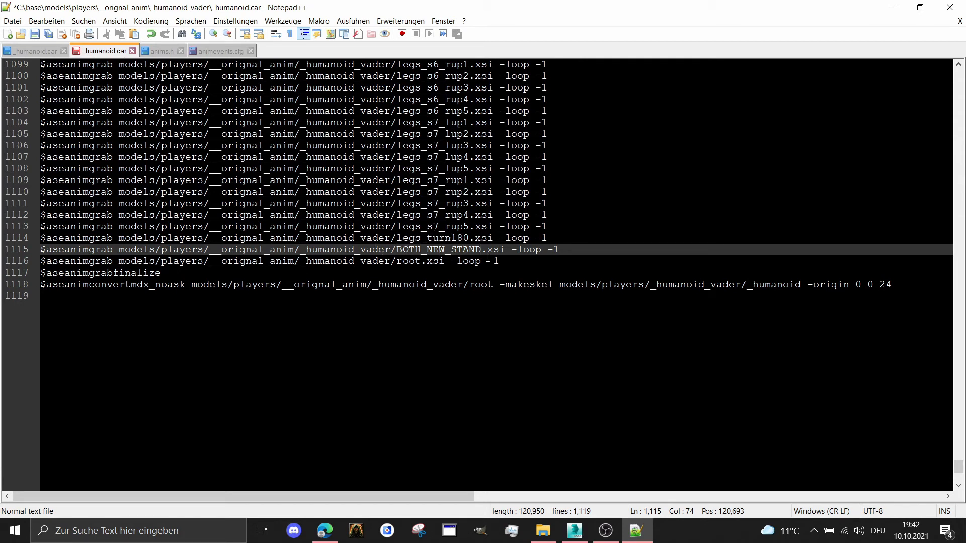
pyautogui.click(35, 36)
# Open _humanoid.car from File Explorer with the Assimilate shortcut and expand its _humanoid_vader sequence list
pyautogui.click(891, 7)
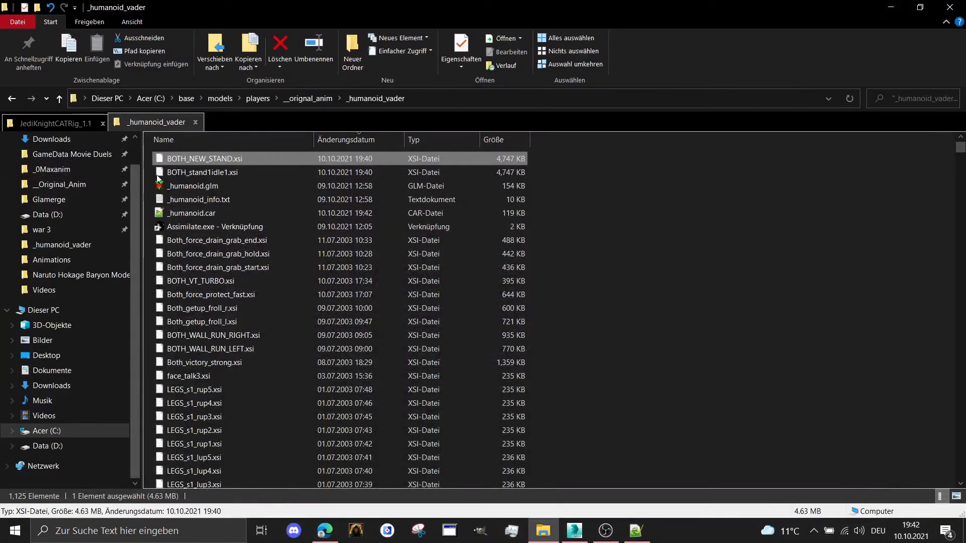
pyautogui.moveTo(201, 212); pyautogui.dragTo(213, 222)
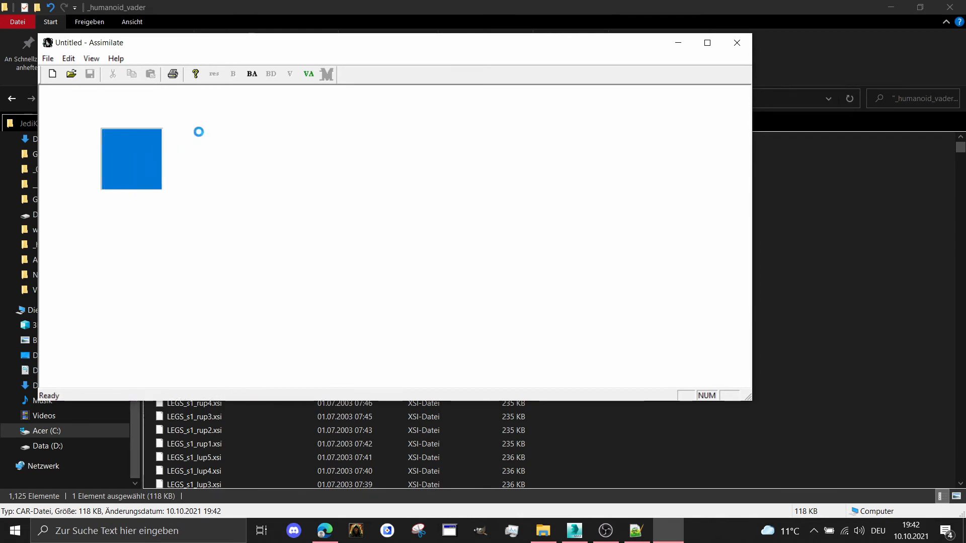
pyautogui.click(45, 91)
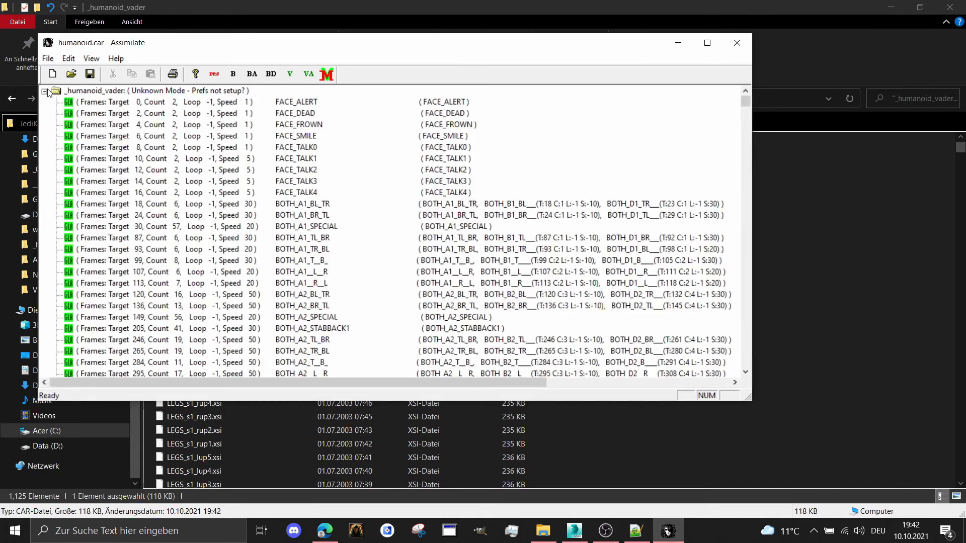
# Set the loop frame of the BOTH_NEW_STAND sequence near the end of the list to 0
pyautogui.moveTo(744, 101); pyautogui.dragTo(777, 376)
pyautogui.doubleClick(446, 351)
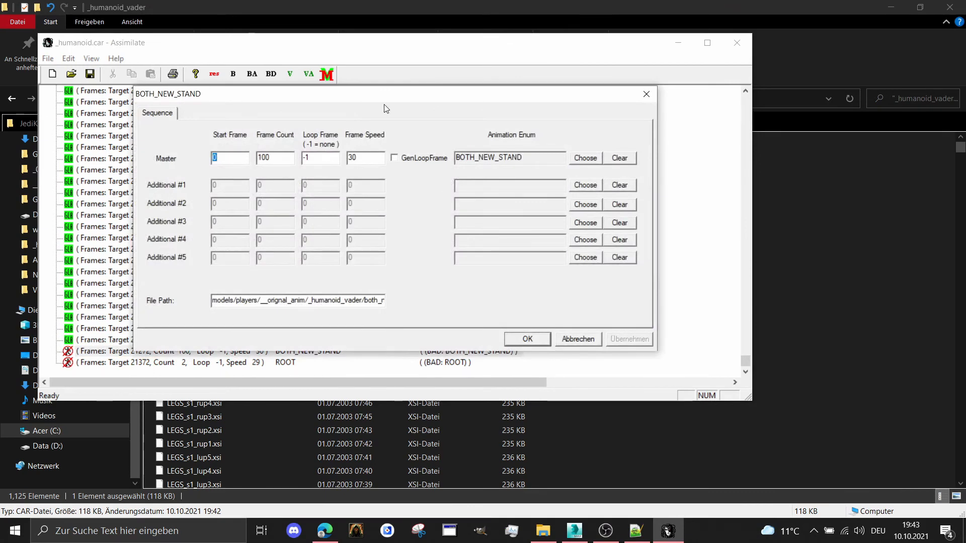
pyautogui.moveTo(386, 109); pyautogui.dragTo(439, 75)
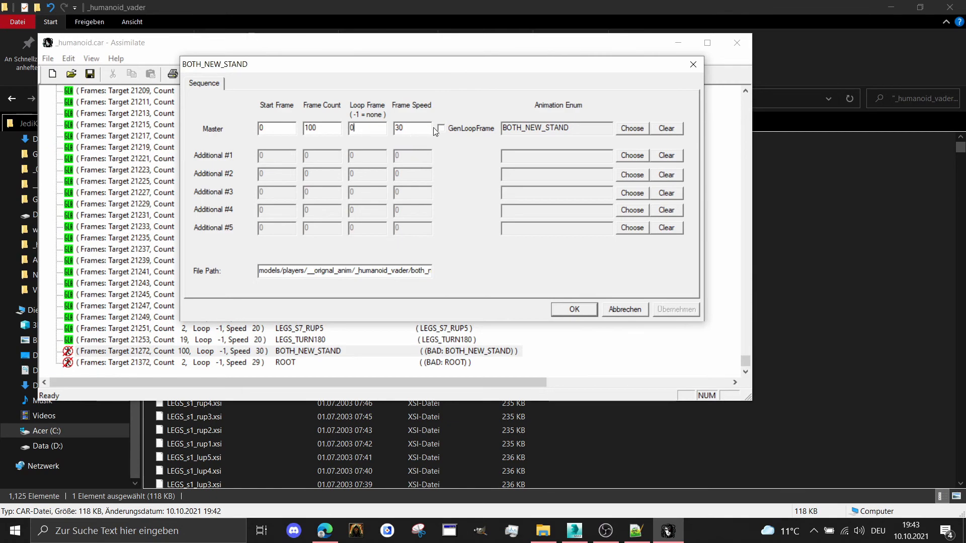
pyautogui.click(563, 309)
# Delete the BOTH_STAND1 sequence from the _humanoid_vader list
pyautogui.scroll(20, 412, 306)
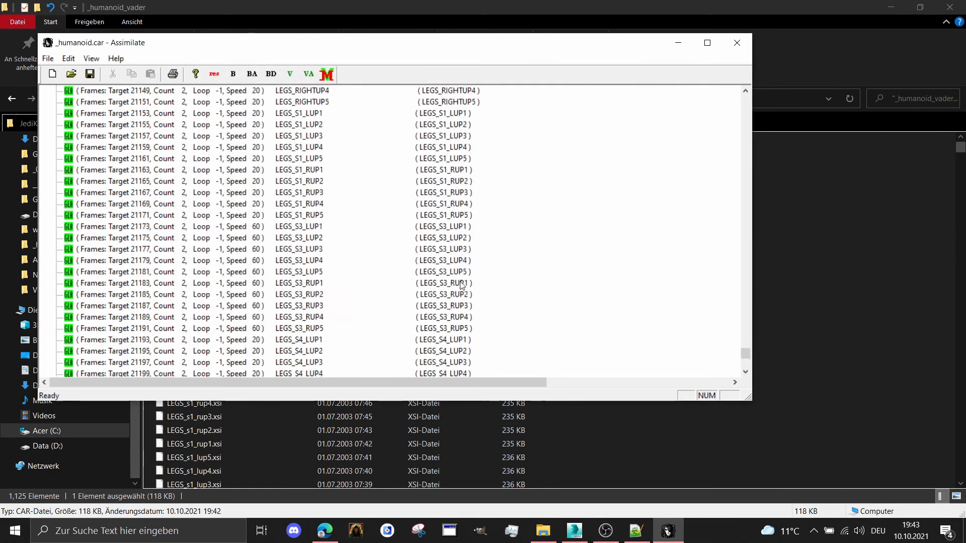
pyautogui.scroll(12, 412, 305)
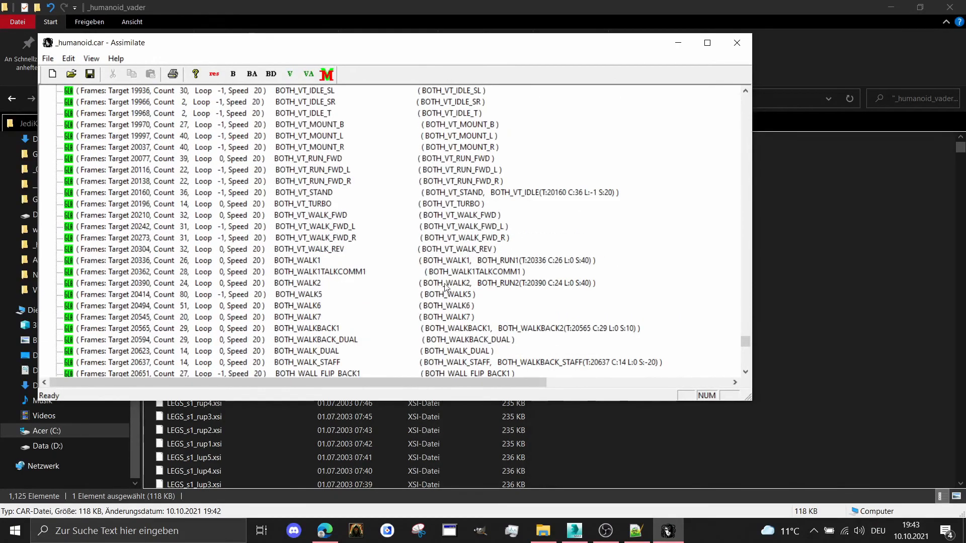
pyautogui.scroll(20, 445, 280)
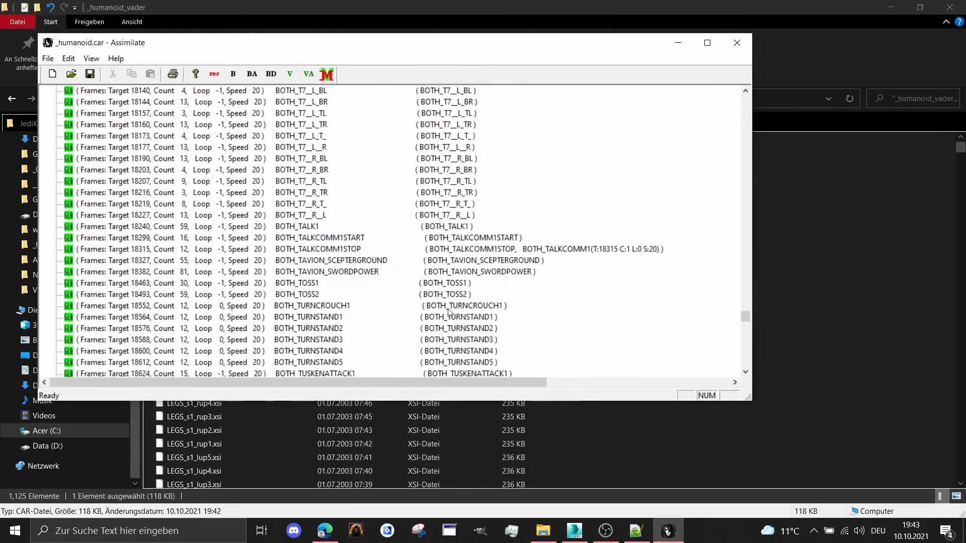
pyautogui.scroll(20, 430, 314)
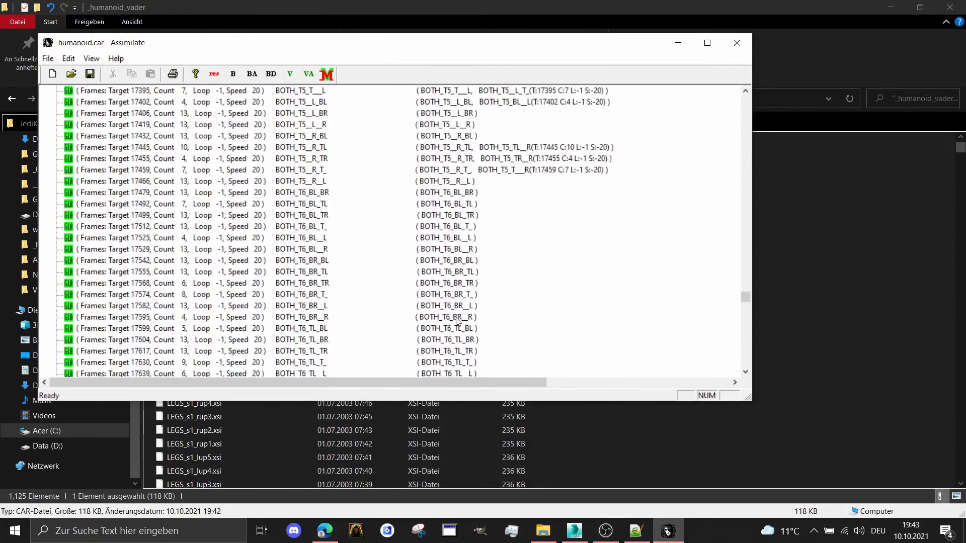
pyautogui.scroll(20, 467, 293)
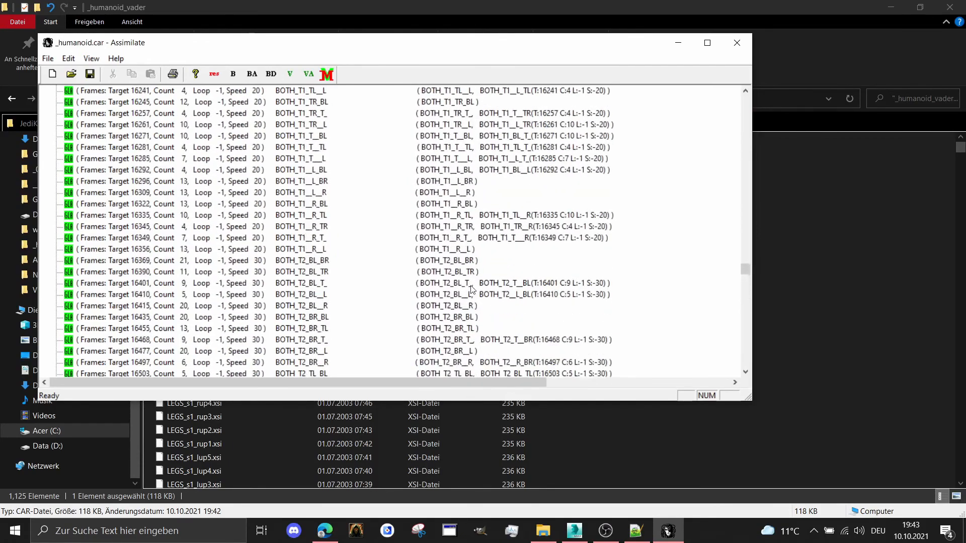
pyautogui.scroll(5, 481, 302)
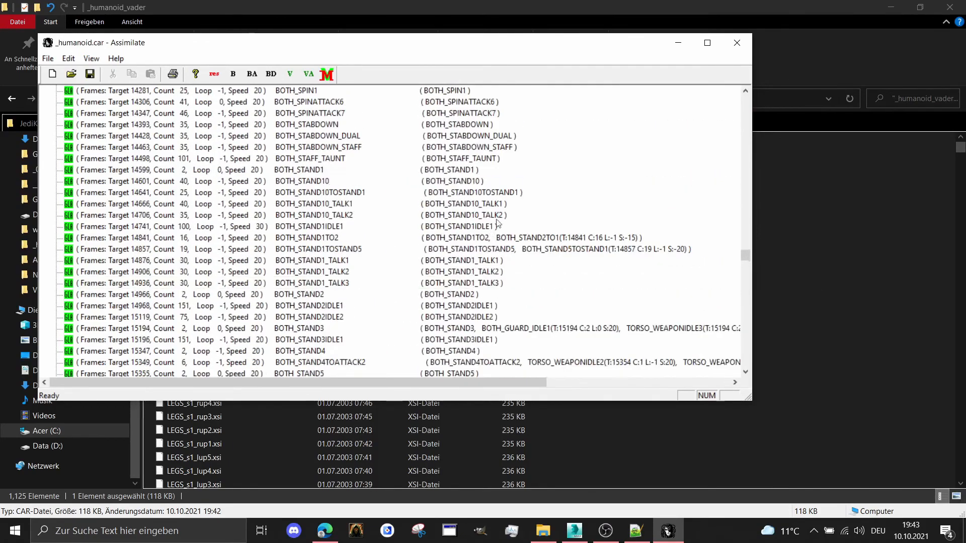
pyautogui.scroll(5, 475, 225)
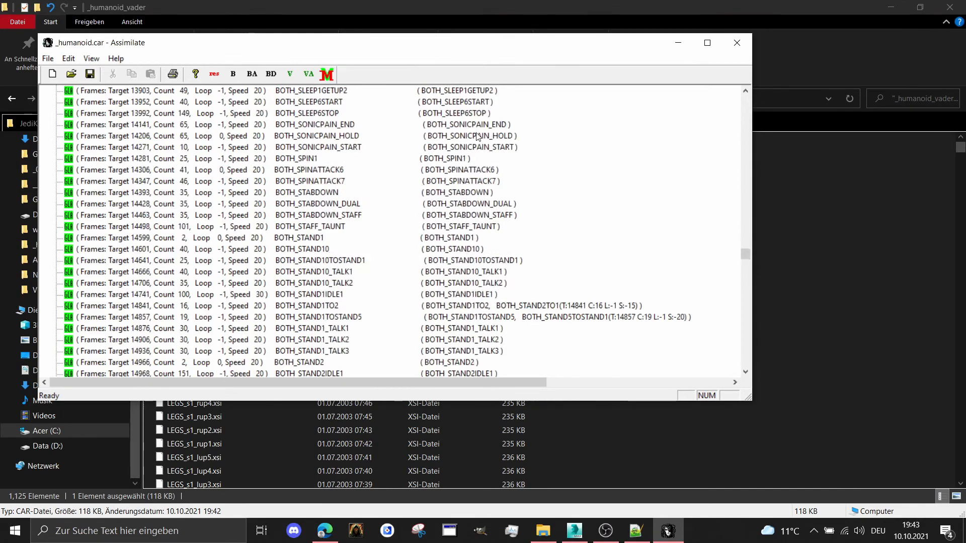
pyautogui.scroll(2, 503, 142)
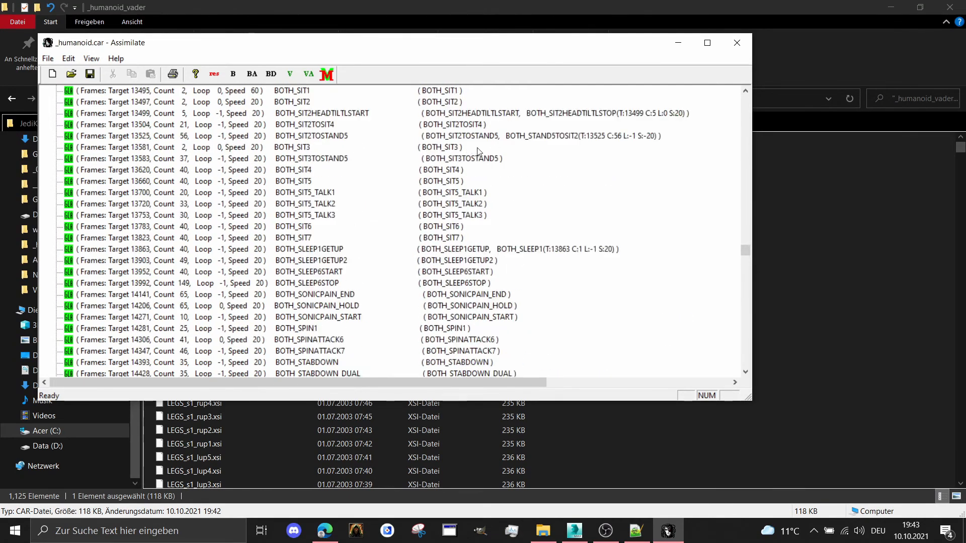
pyautogui.scroll(1, 480, 153)
pyautogui.scroll(-3, 480, 176)
pyautogui.scroll(5, 488, 201)
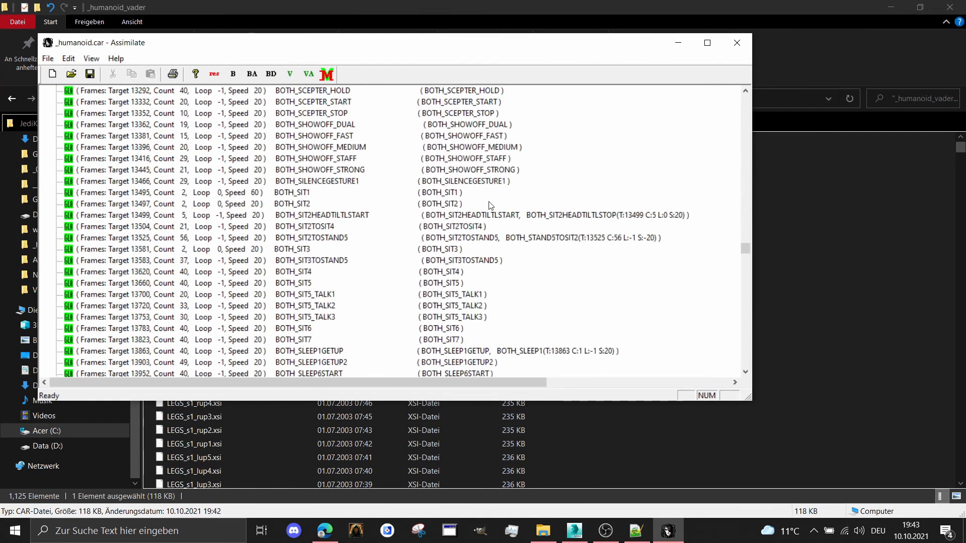
pyautogui.scroll(6, 490, 206)
pyautogui.scroll(-2, 503, 219)
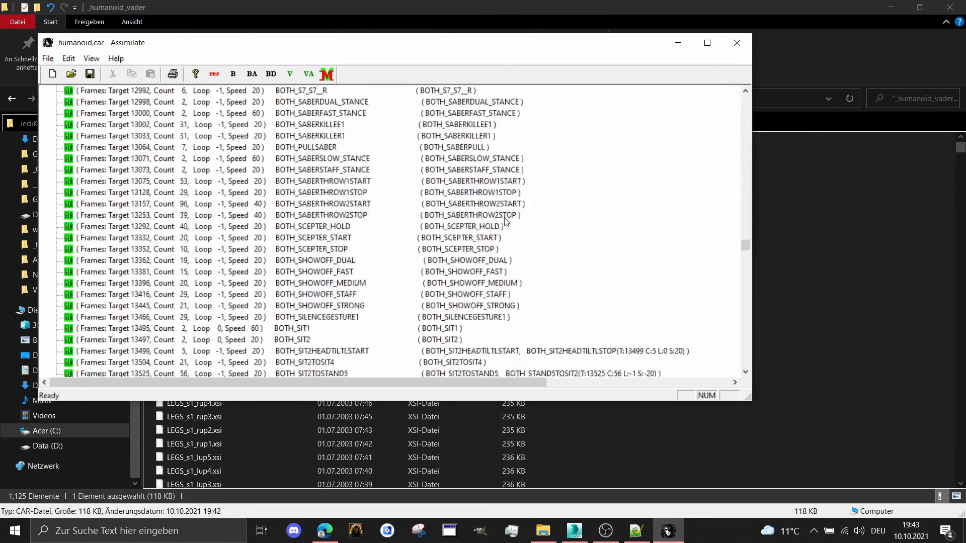
pyautogui.scroll(-15, 503, 221)
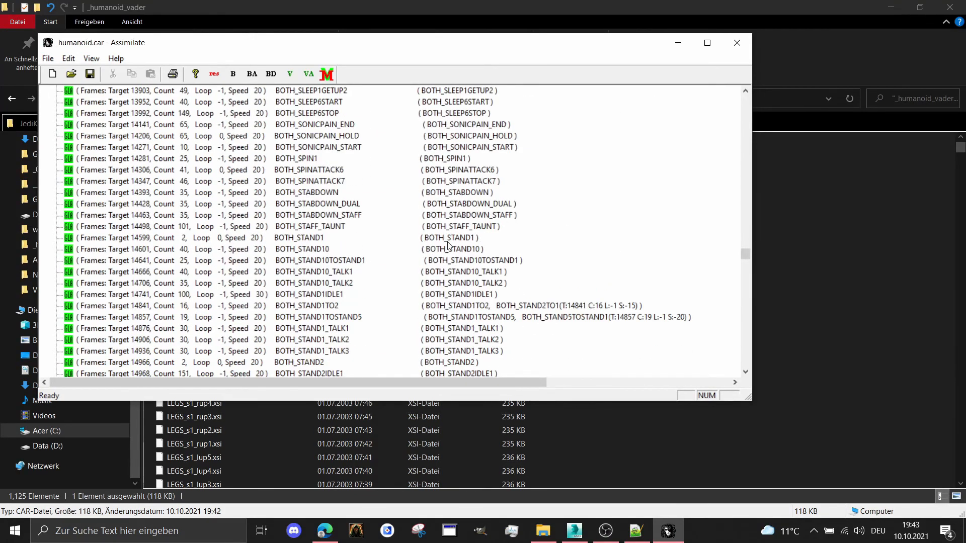
pyautogui.click(447, 240)
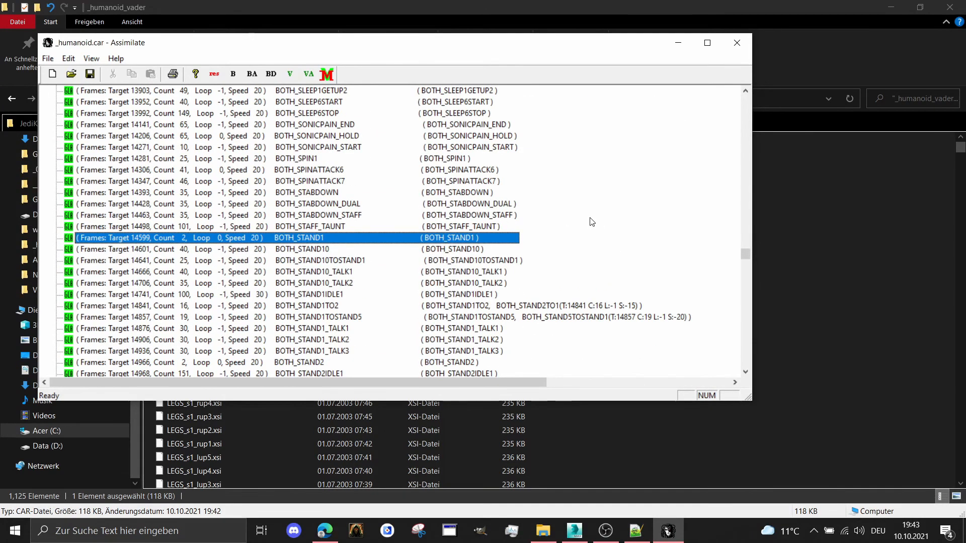
pyautogui.press('Delete')
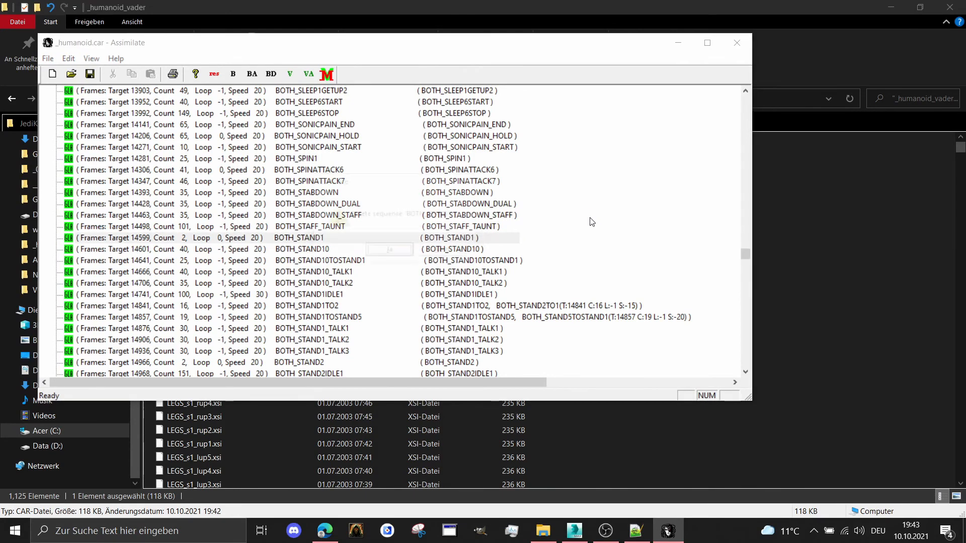
pyautogui.press('Escape')
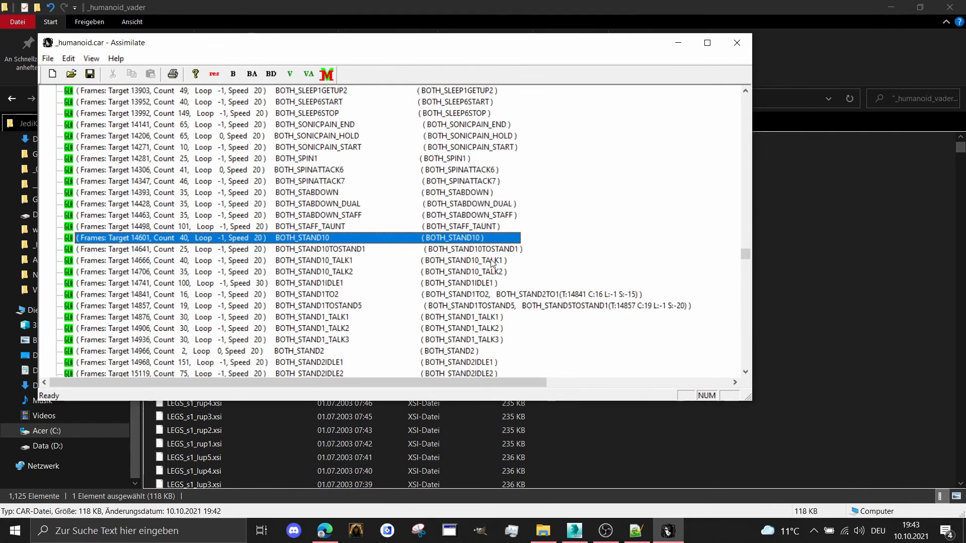
# Open the BOTH_STAND1IDLE1 sequence's properties and set its master loop frame to 0
pyautogui.click(473, 282)
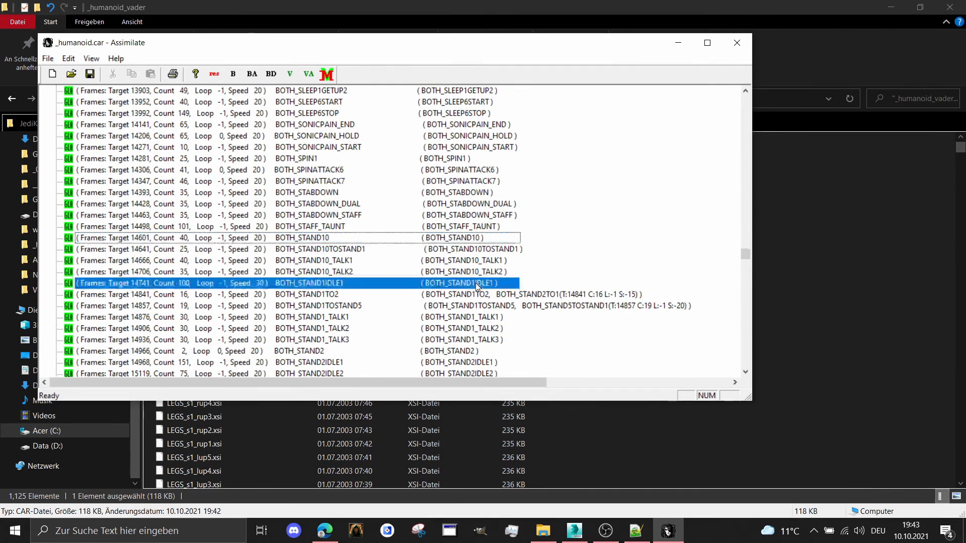
pyautogui.doubleClick(473, 282)
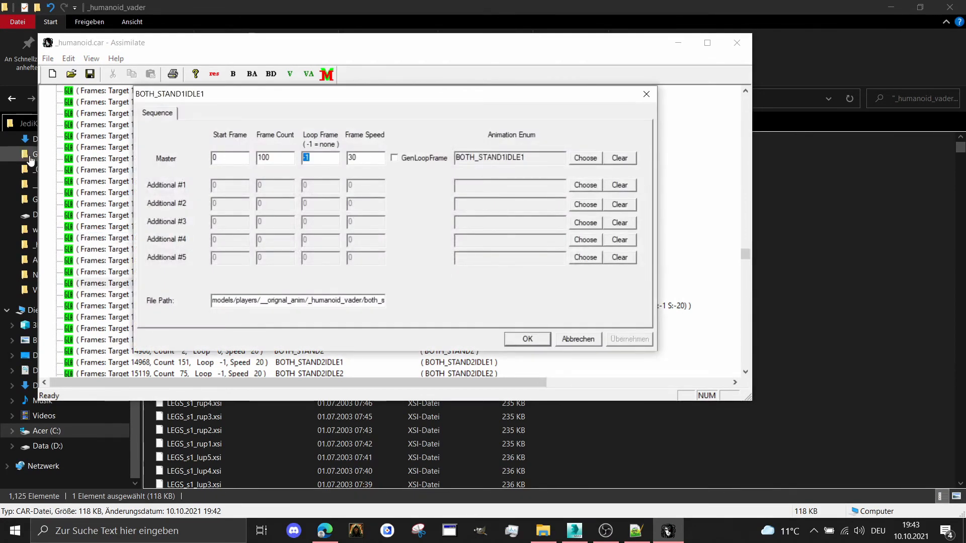
pyautogui.write('0')
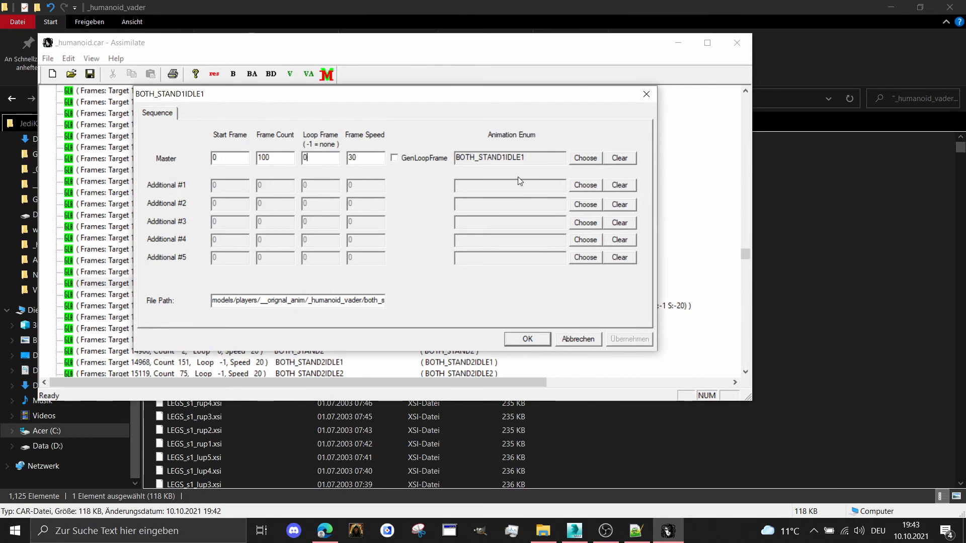
# Add BOTH_STAND1 as Additional #1 of the BOTH_STAND1IDLE1 sequence with a frame count of 1 and accept the changes
pyautogui.click(584, 186)
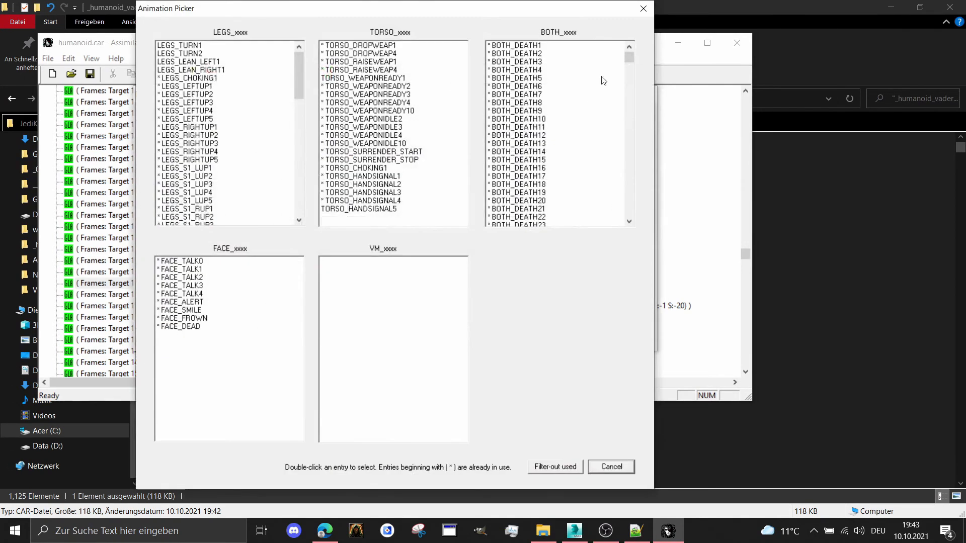
pyautogui.moveTo(629, 59); pyautogui.dragTo(645, 156)
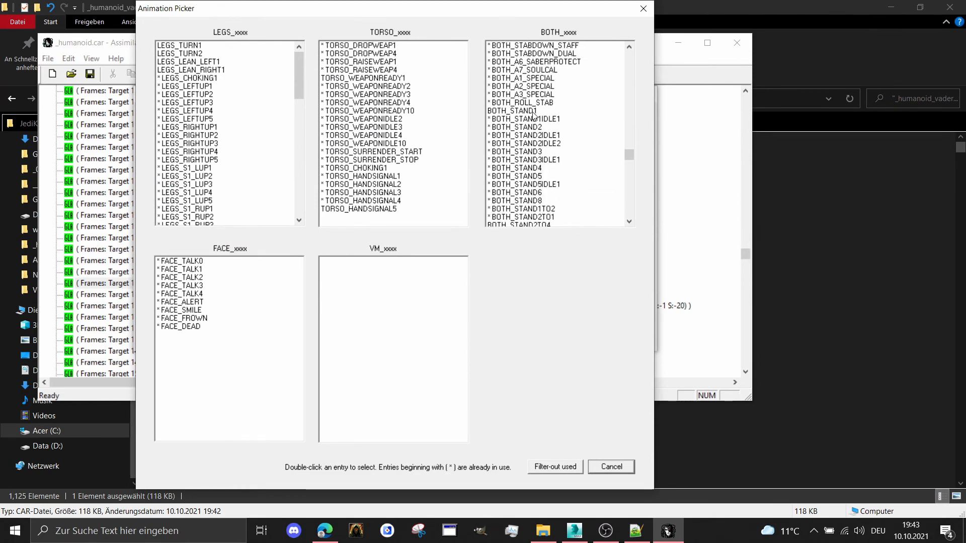
pyautogui.doubleClick(532, 112)
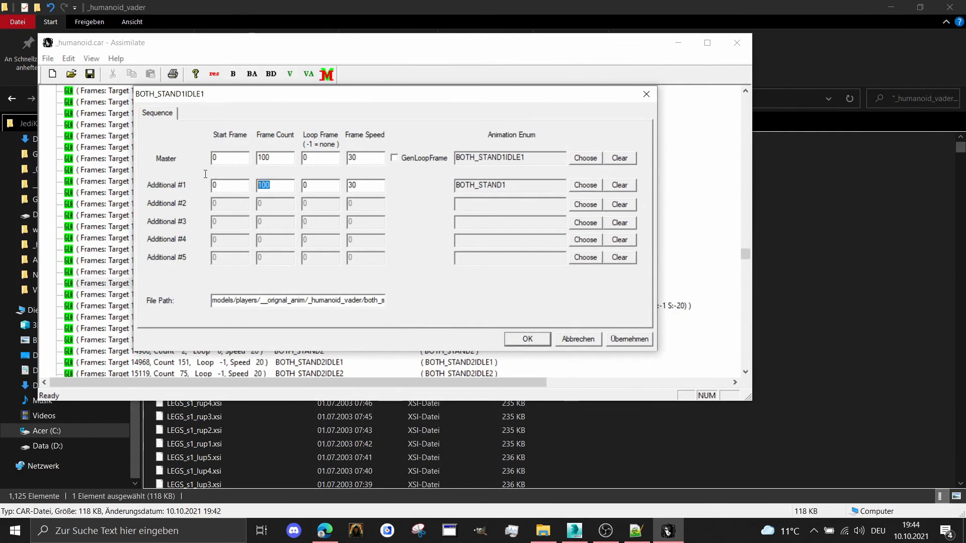
pyautogui.write('1')
pyautogui.click(539, 342)
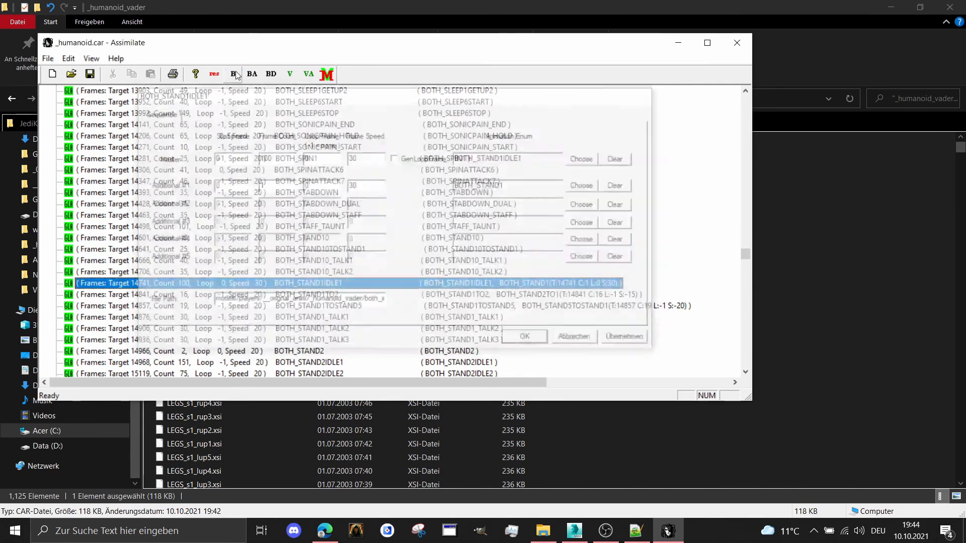
# Build the _humanoid.car model, dismiss the finished carcass console, and close Assimilate
pyautogui.click(234, 74)
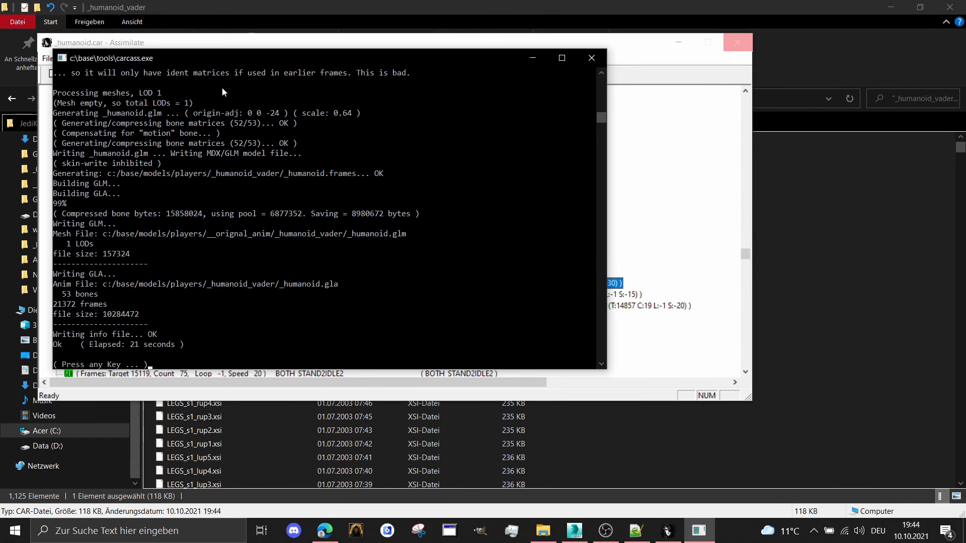
pyautogui.press('Return')
pyautogui.press('Return')
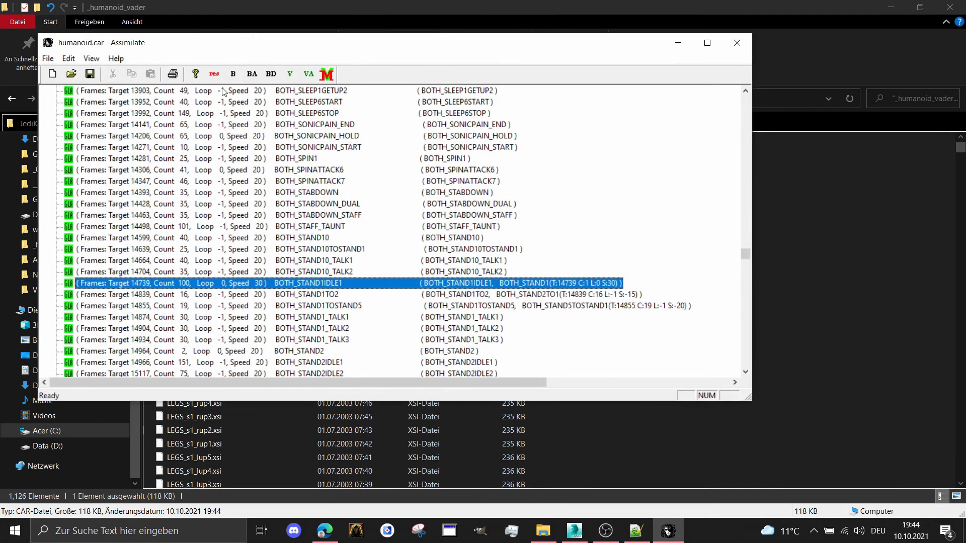
pyautogui.click(739, 47)
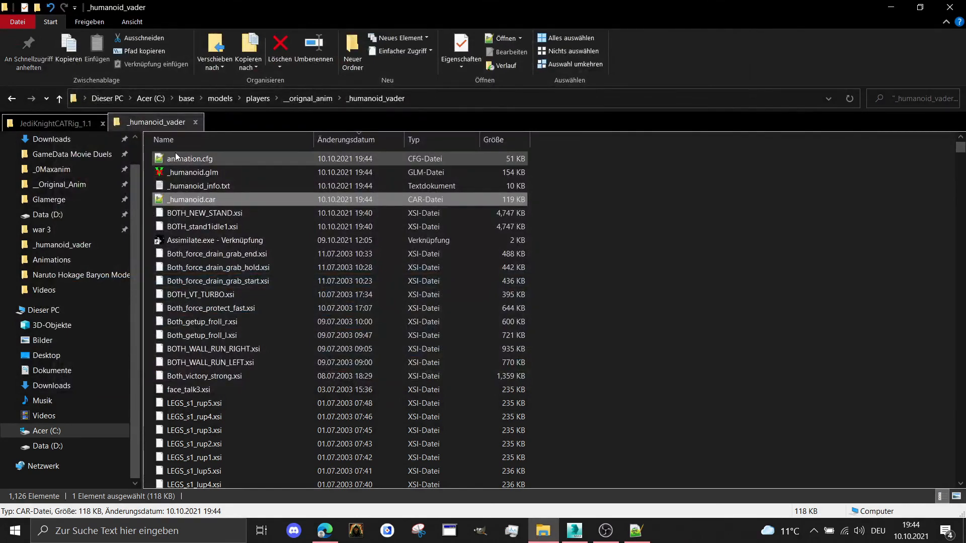
# Move the new animation.cfg from __orignal_anim/_humanoid_vader into players/_humanoid_vader, replacing the existing file, and delete _humanoid.frames there
pyautogui.click(175, 152)
pyautogui.rightClick(175, 153)
pyautogui.click(207, 389)
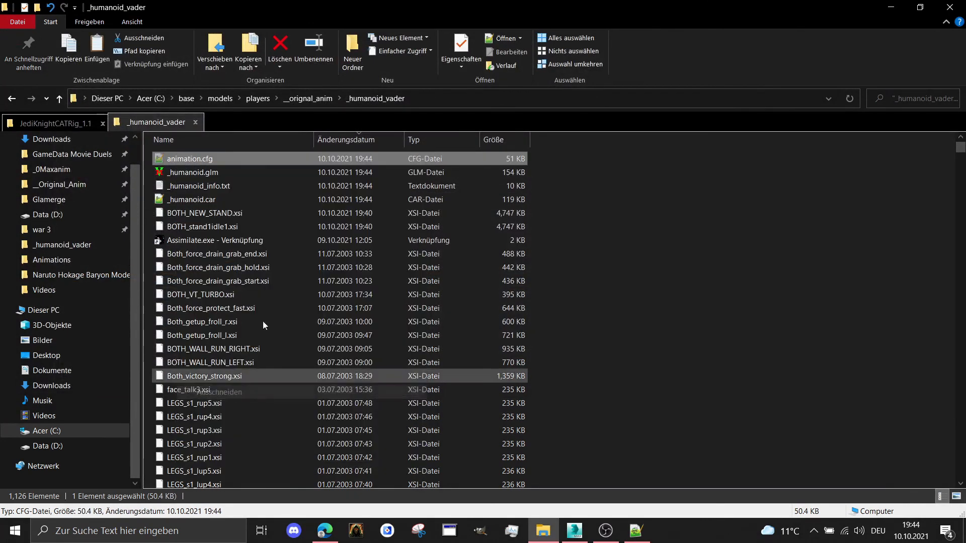
pyautogui.click(263, 98)
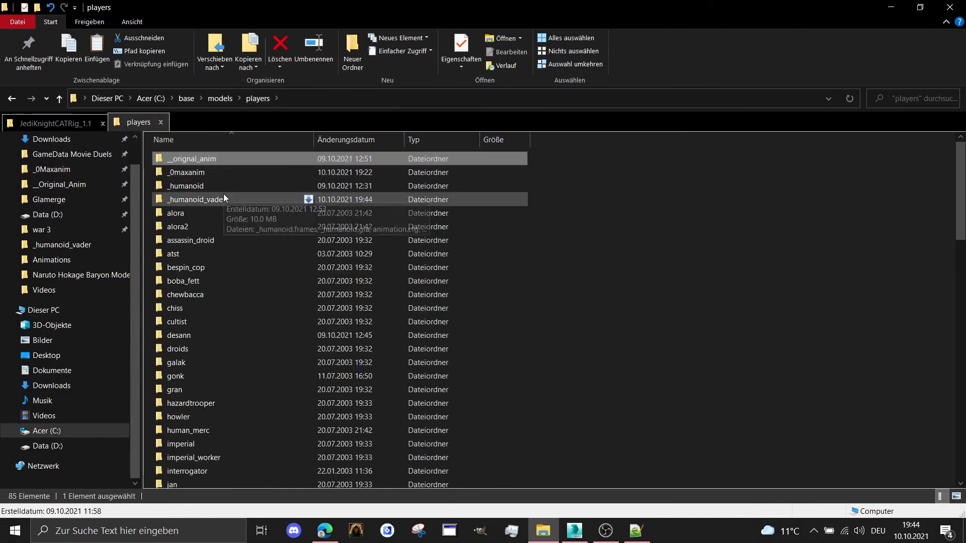
pyautogui.doubleClick(223, 199)
pyautogui.rightClick(215, 259)
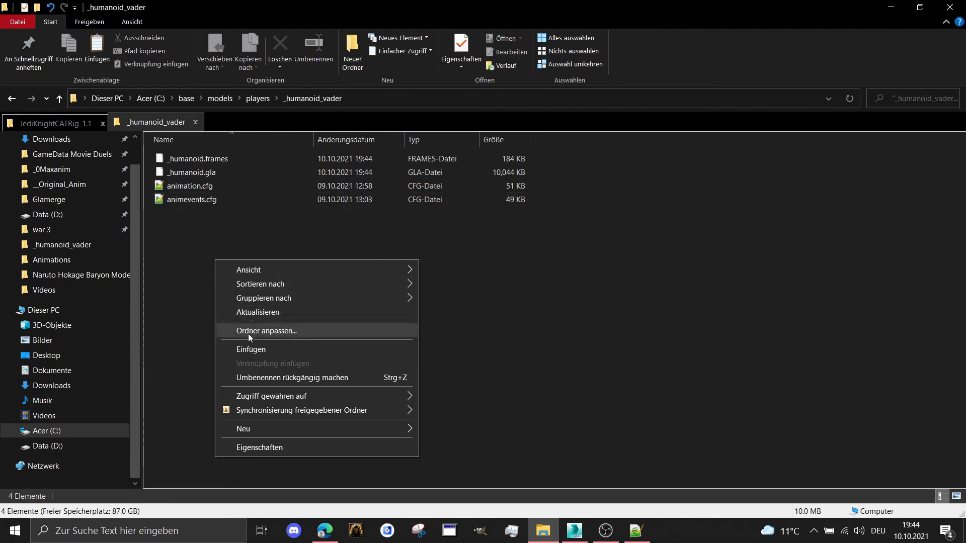
pyautogui.click(251, 349)
pyautogui.click(428, 213)
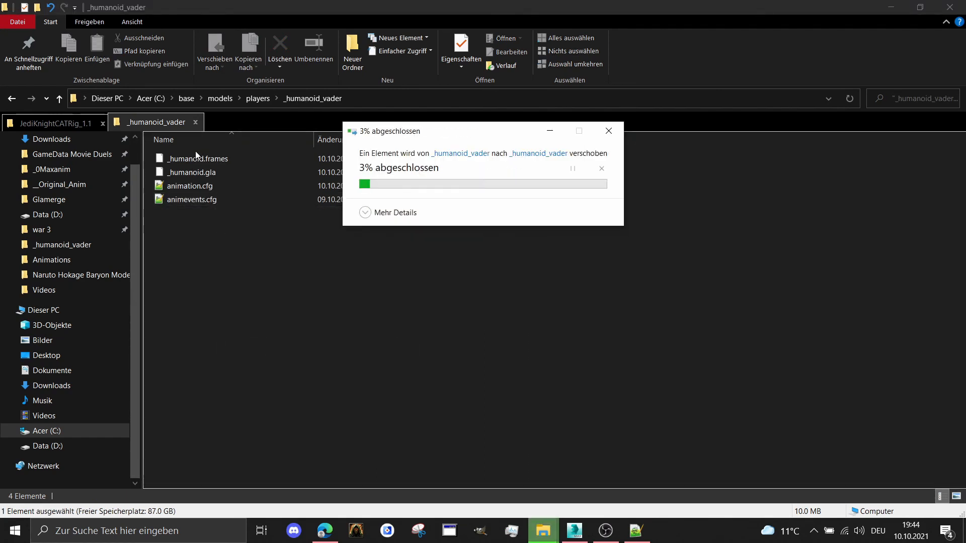
pyautogui.click(190, 160)
pyautogui.press('Delete')
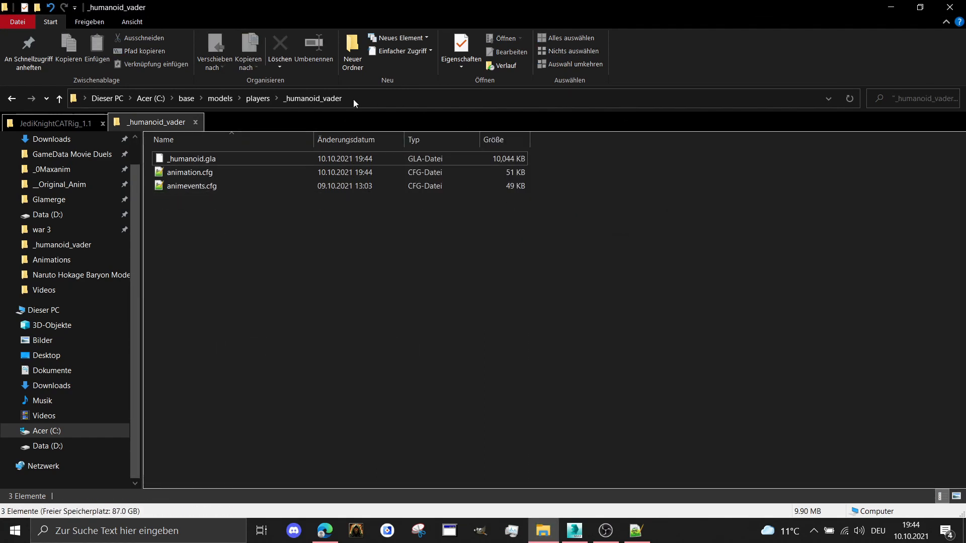
# Go back to the players folder and open its rosh_penin model folder
pyautogui.click(257, 98)
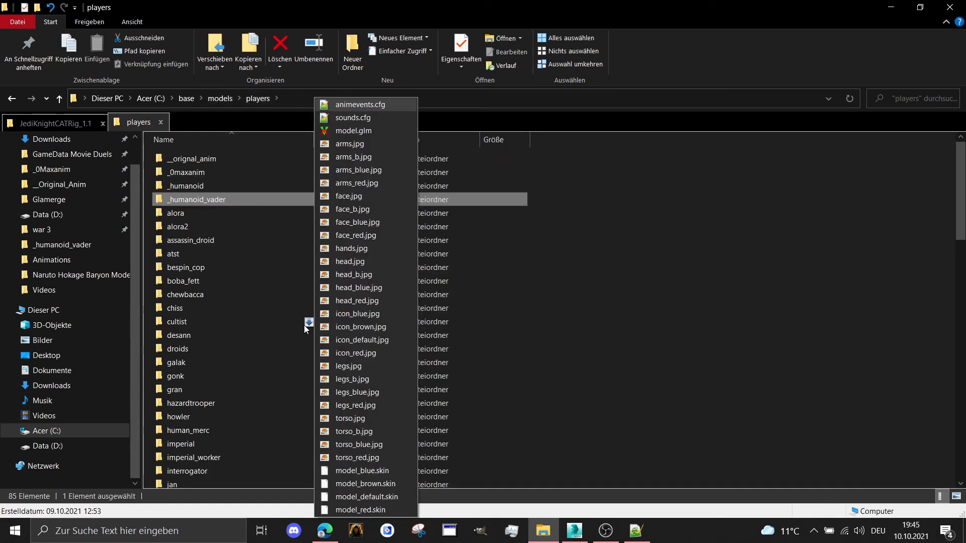
pyautogui.click(205, 312)
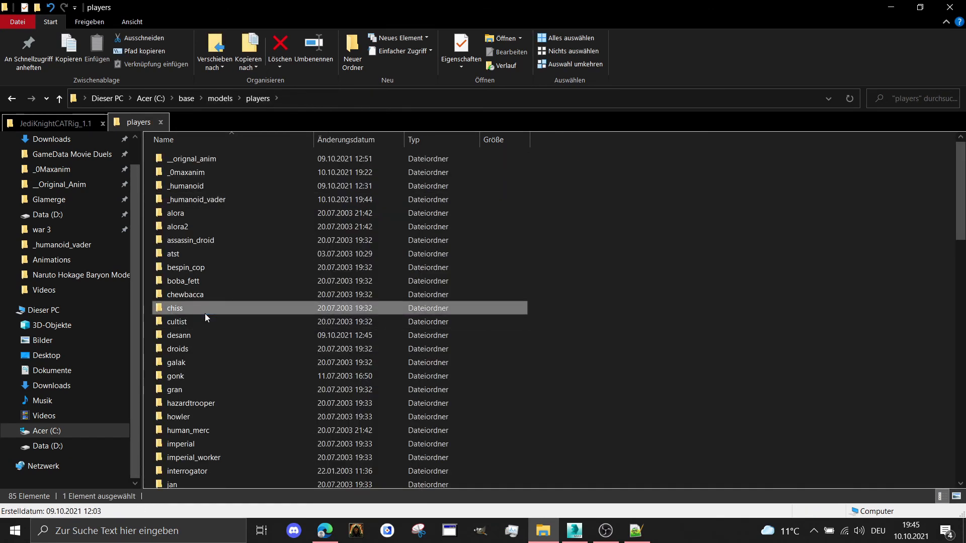
pyautogui.write('rosh')
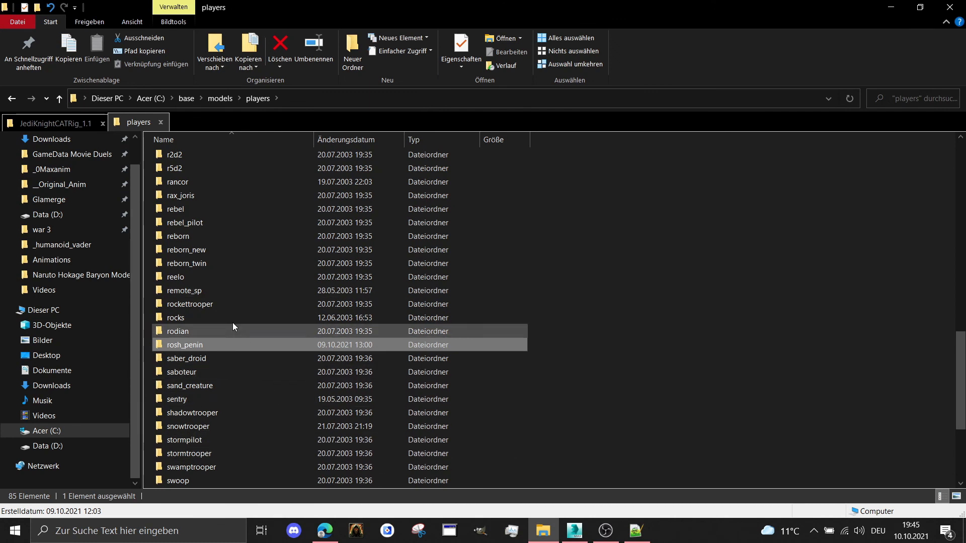
pyautogui.doubleClick(218, 344)
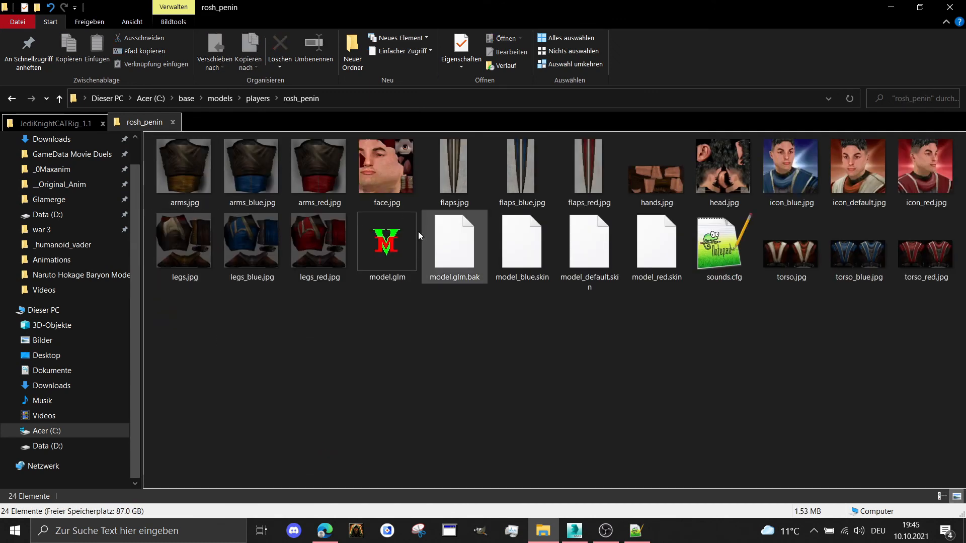
# Open rosh_penin's model.glm in ModView, dismiss the shader warning, maximize the window, and expand the model's animation sequence list
pyautogui.doubleClick(387, 236)
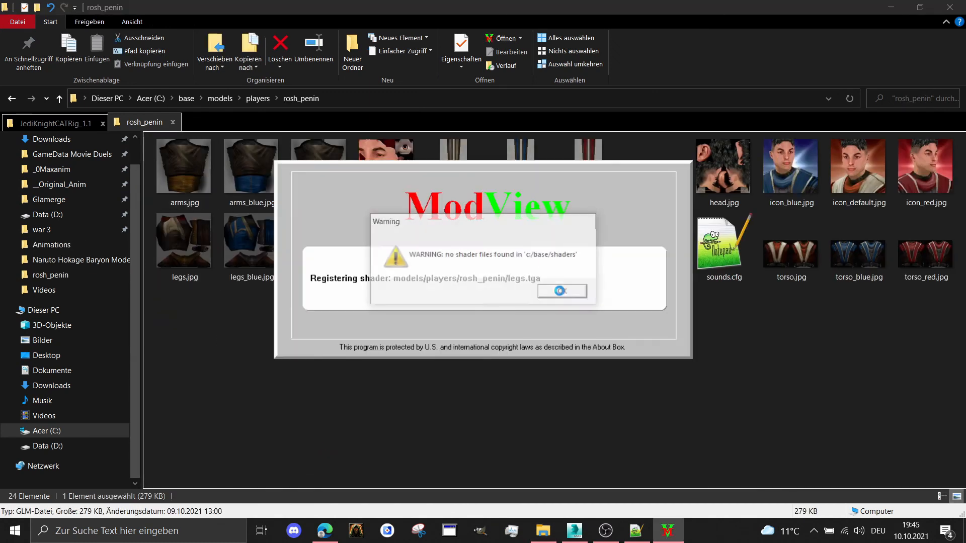
pyautogui.click(560, 291)
pyautogui.click(555, 288)
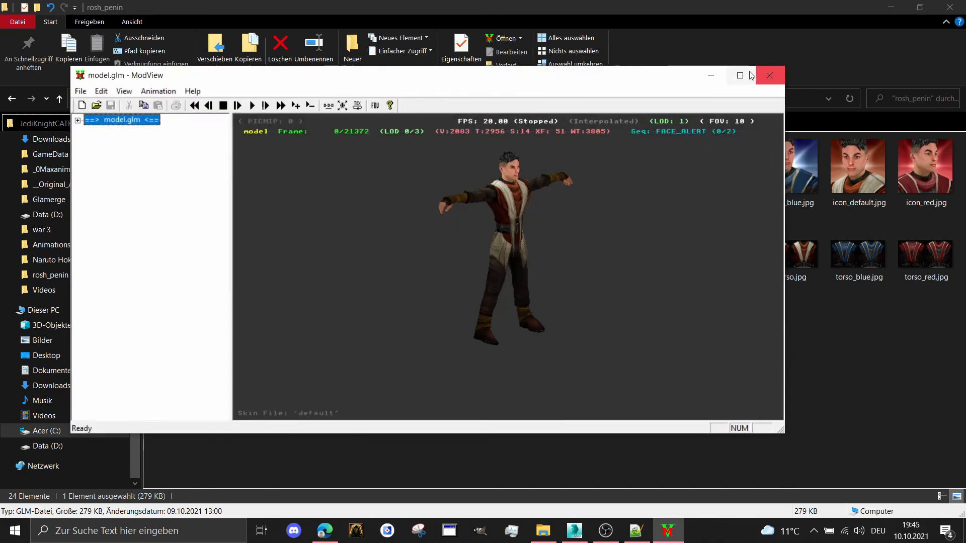
pyautogui.click(751, 75)
pyautogui.click(7, 49)
pyautogui.click(19, 107)
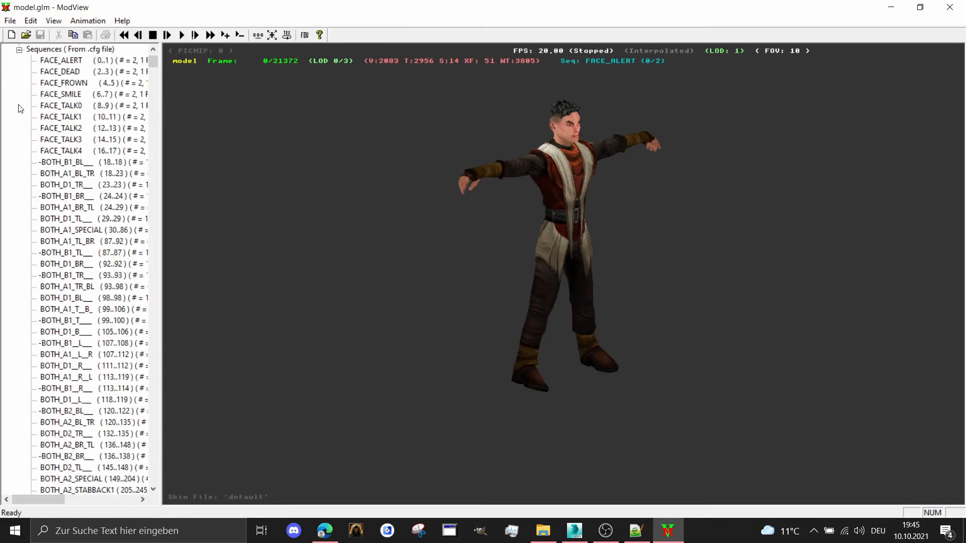
# Select the BOTH_NEW_STAND sequence near the end of the list and play its animation on the model
pyautogui.moveTo(155, 59); pyautogui.dragTo(166, 483)
pyautogui.click(75, 468)
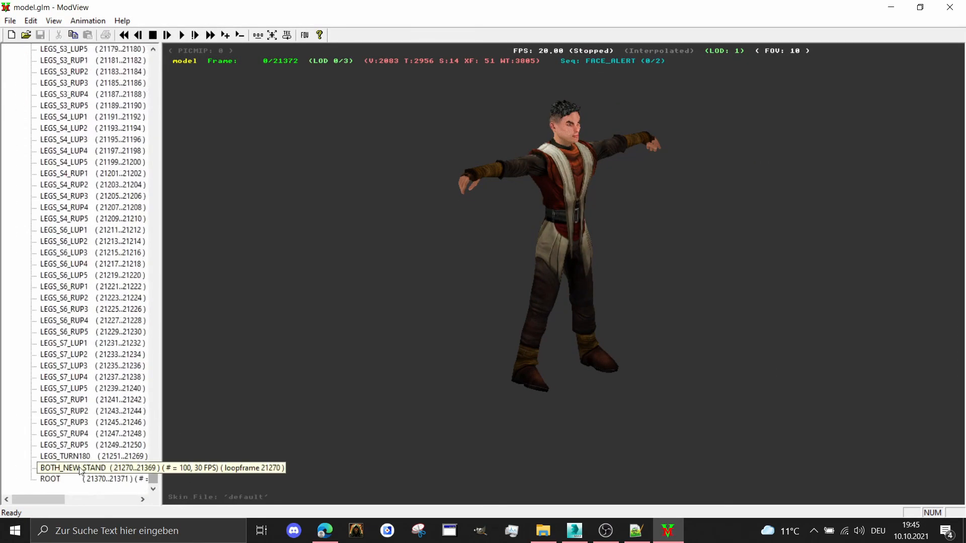
pyautogui.click(182, 34)
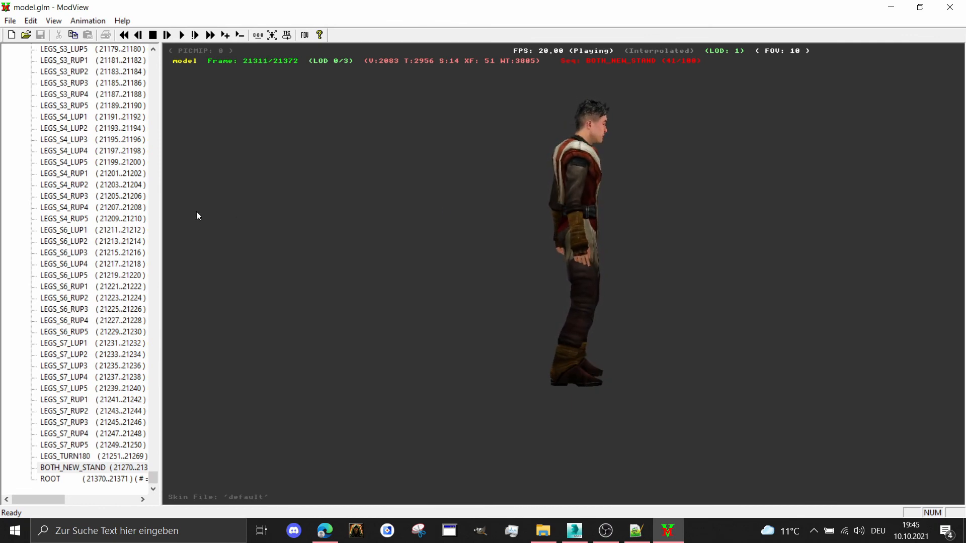
# Find the BOTH_STAND1 and BOTH_STAND1IDLE1 sequences and preview each of them on the model
pyautogui.scroll(3, 81, 231)
pyautogui.scroll(20, 80, 231)
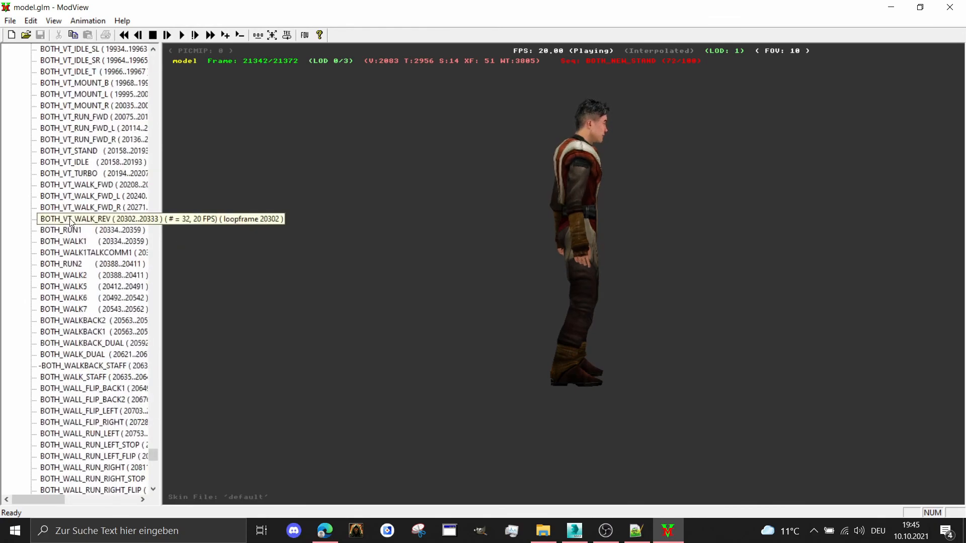
pyautogui.scroll(20, 71, 231)
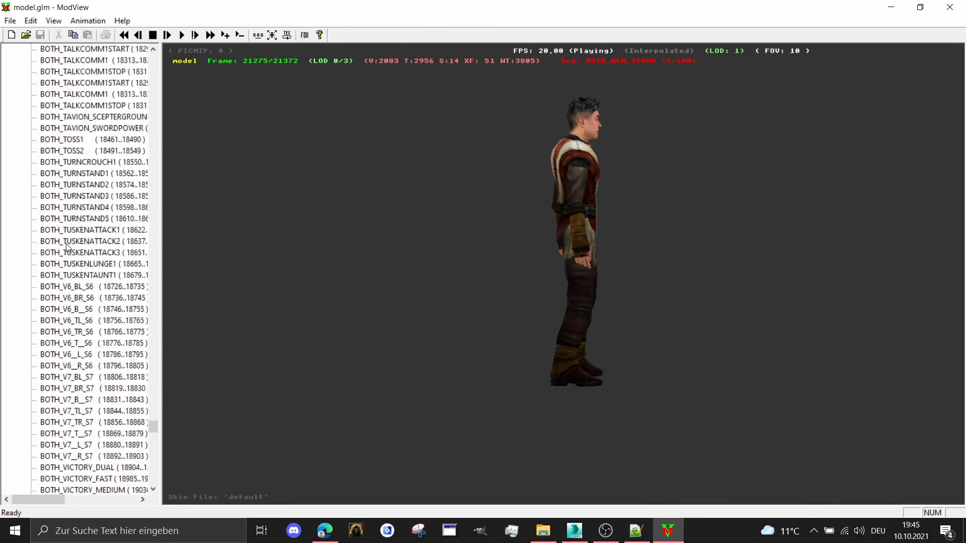
pyautogui.scroll(20, 70, 252)
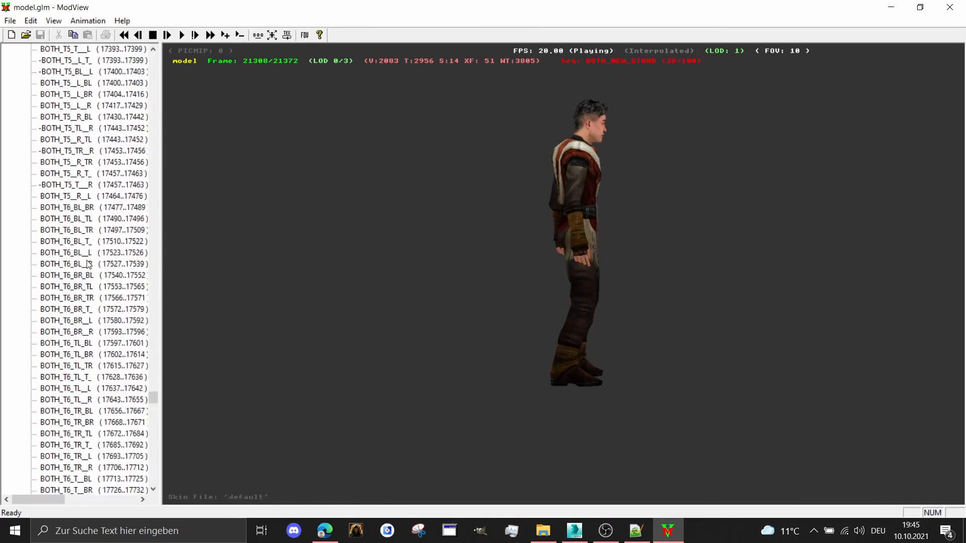
pyautogui.scroll(20, 88, 267)
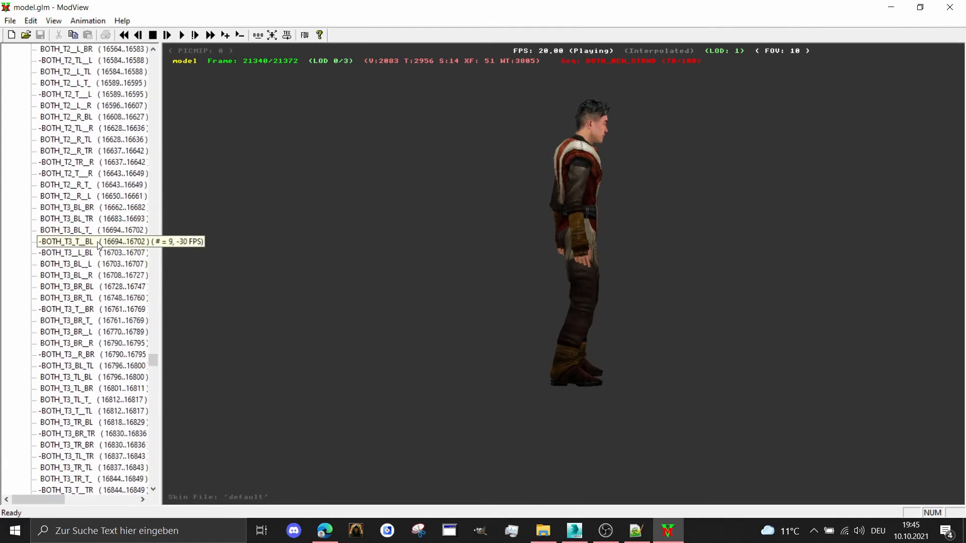
pyautogui.scroll(20, 92, 252)
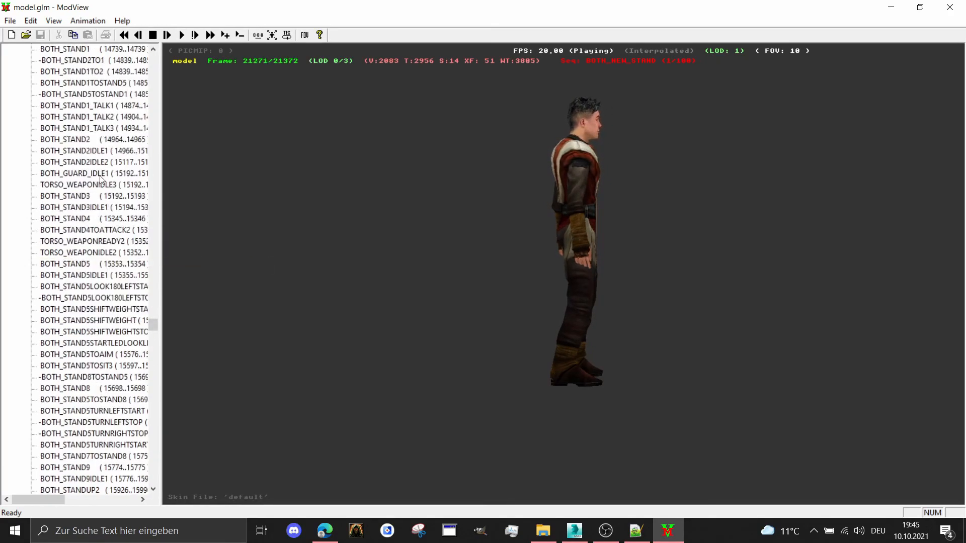
pyautogui.scroll(2, 115, 140)
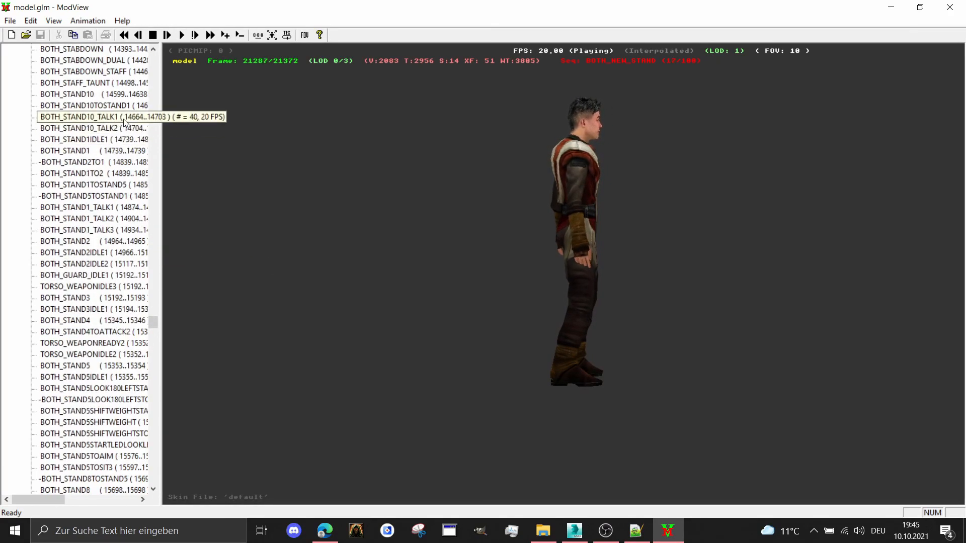
pyautogui.doubleClick(87, 151)
pyautogui.moveTo(627, 138)
pyautogui.mouseDown()
pyautogui.moveTo(534, 138)
pyautogui.moveTo(684, 138)
pyautogui.moveTo(627, 138)
pyautogui.mouseUp()
pyautogui.doubleClick(75, 139)
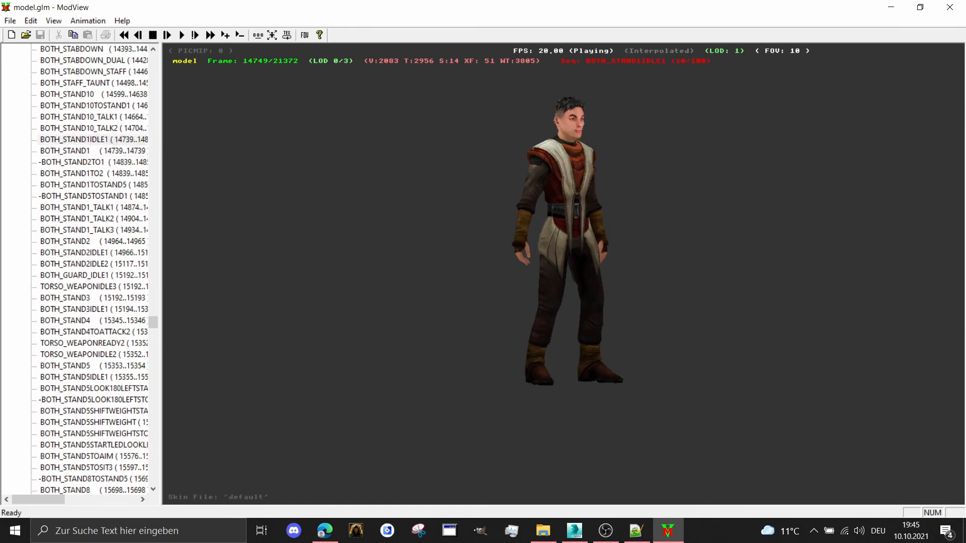